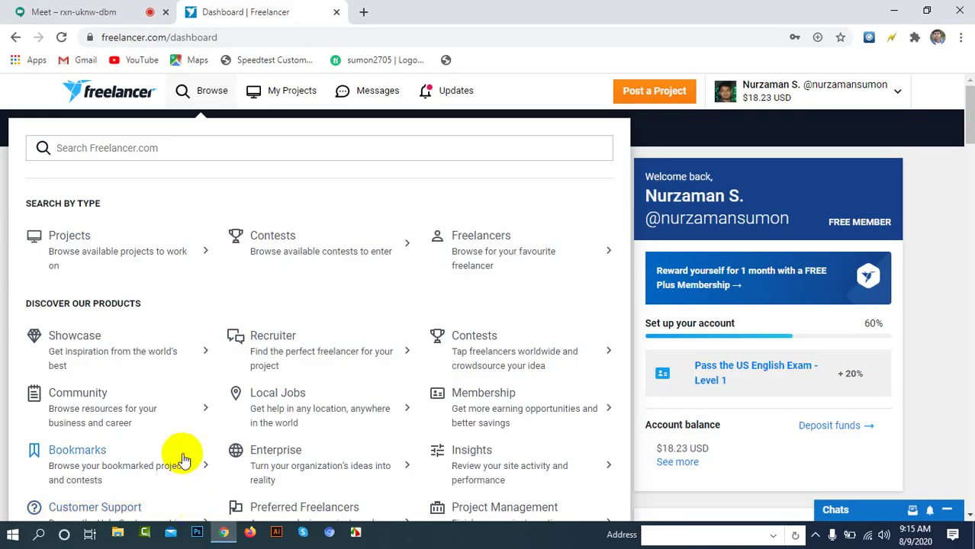
Step: Switch to the Google Meet call, admit the waiting participant and present the entire screen to the meeting
click(12, 12)
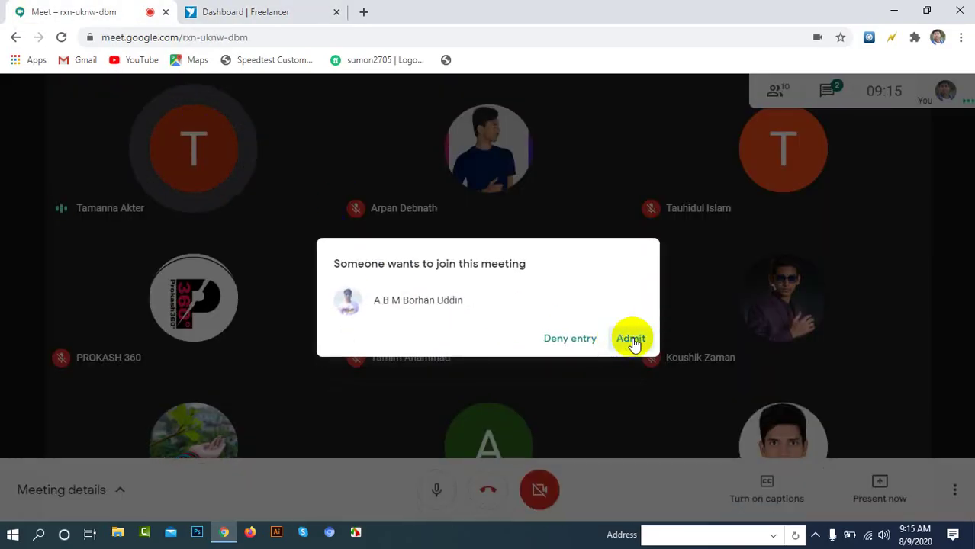
click(631, 340)
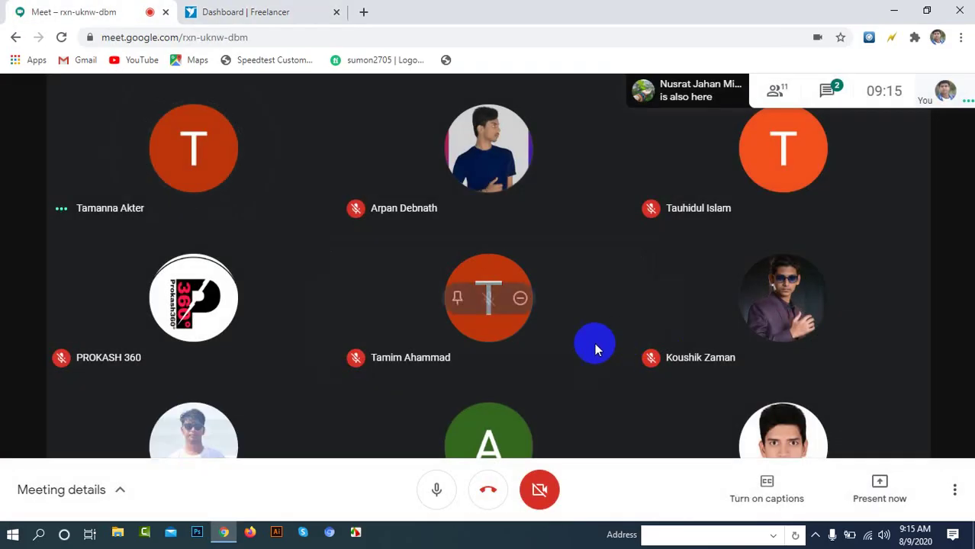
click(894, 493)
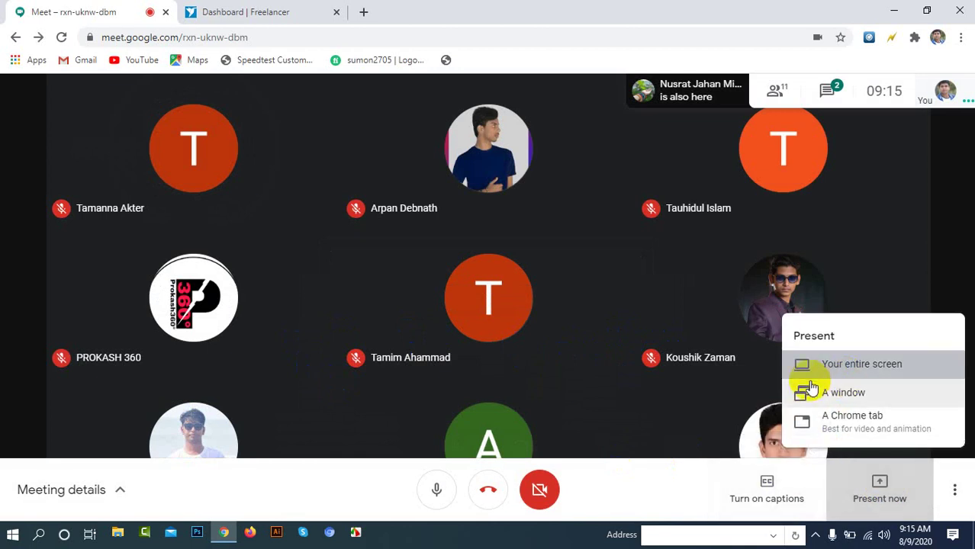
click(811, 370)
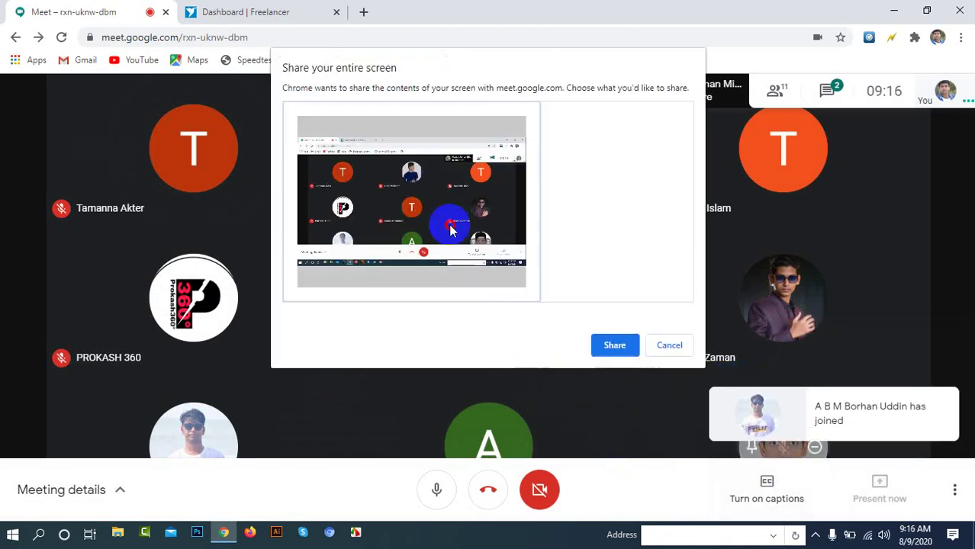
click(615, 345)
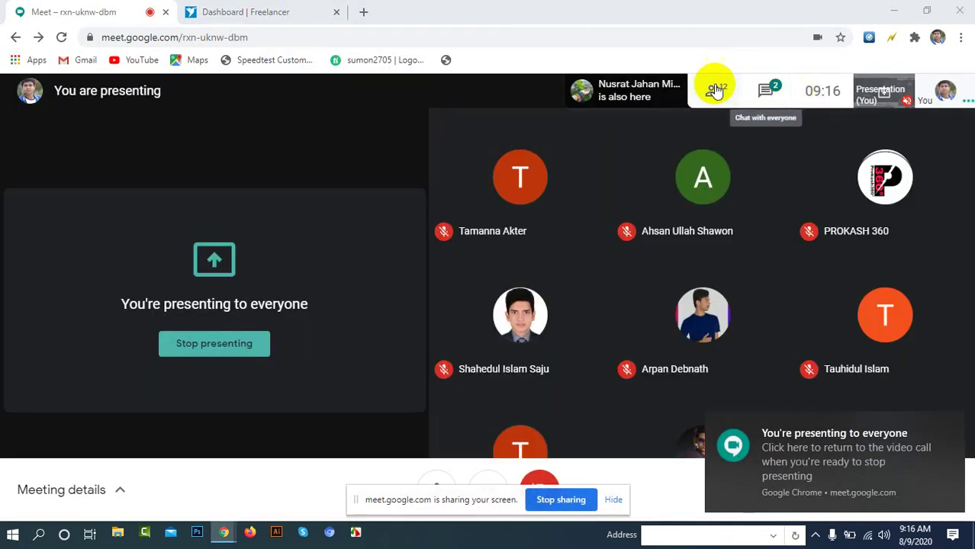
Step: Show the list of people taking part in the meeting
click(716, 90)
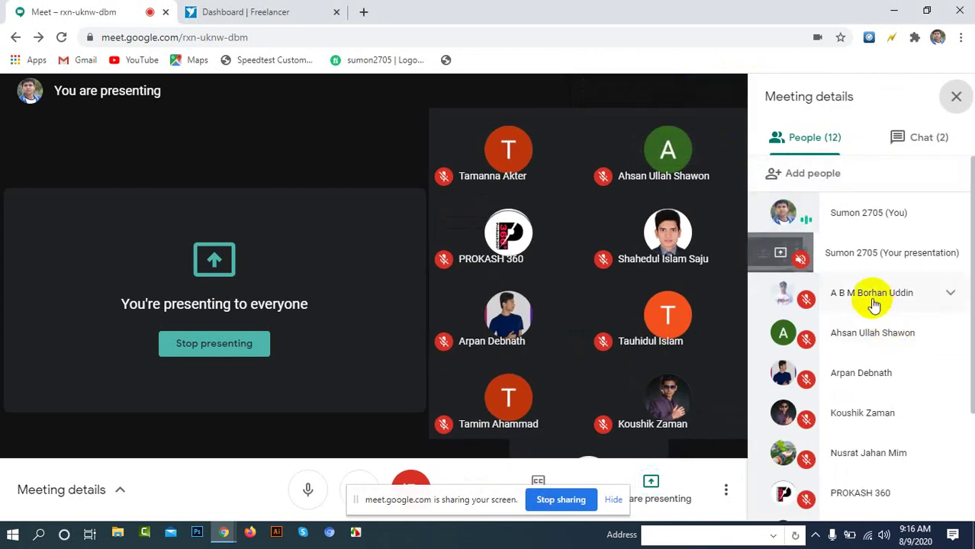
click(892, 11)
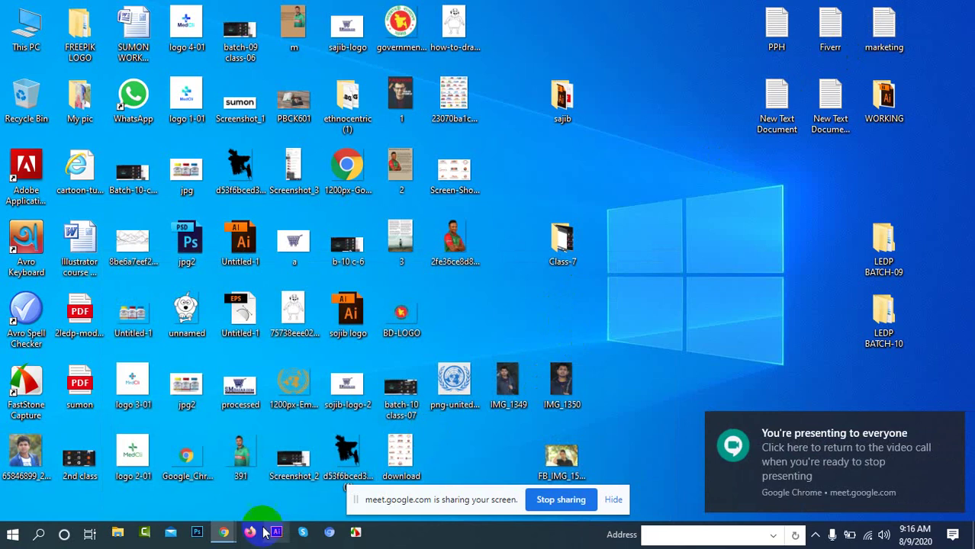
mouse_move(224, 531)
click(185, 474)
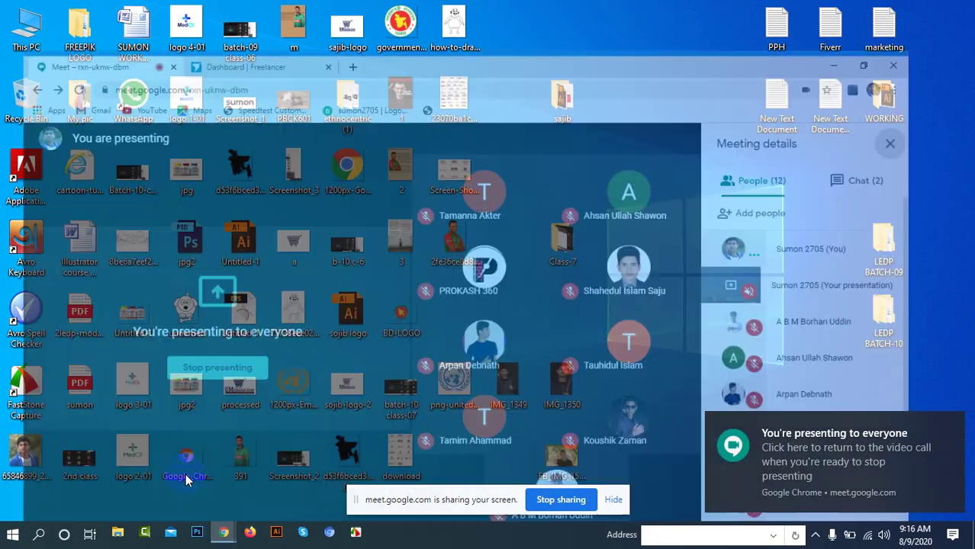
Step: Switch to Freelancer, browse the available contests and open the "I need a logo designer" contest
click(256, 11)
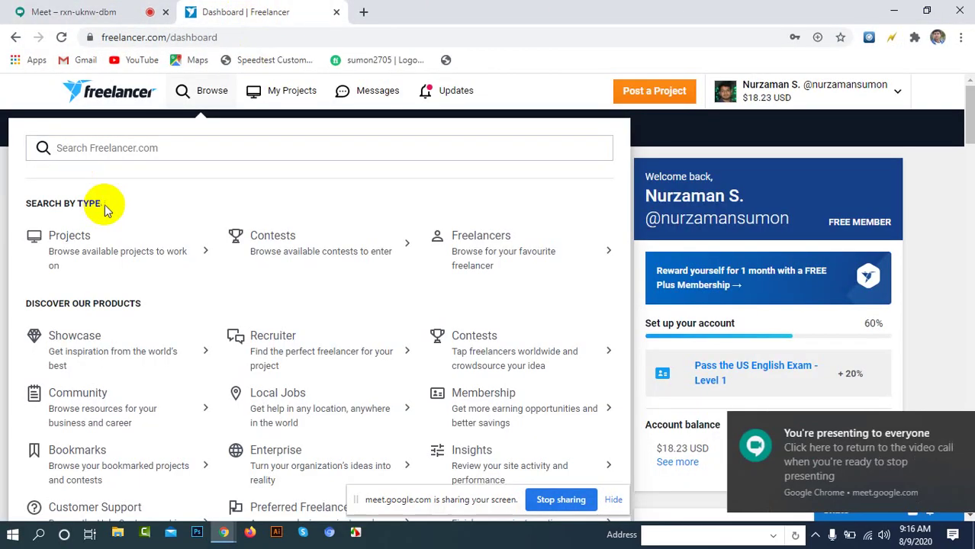
click(261, 246)
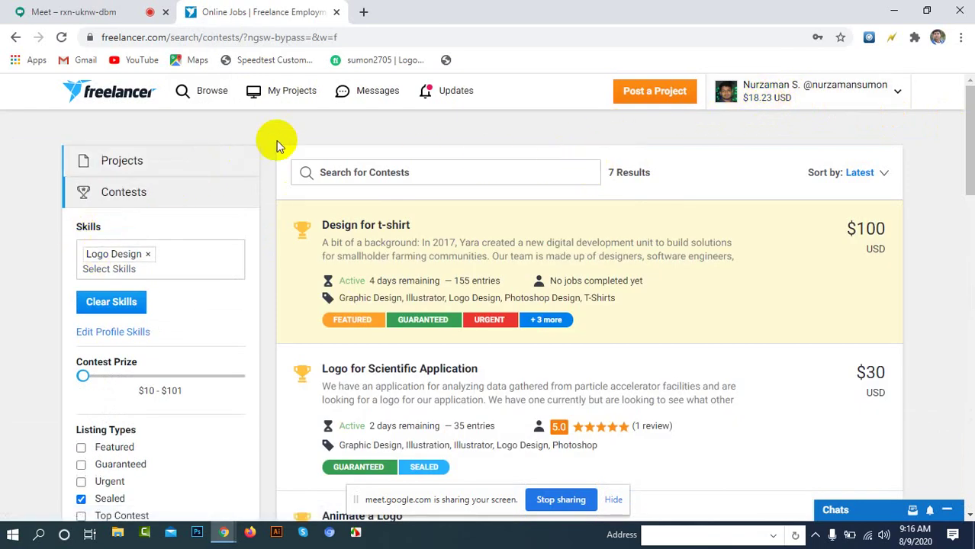
scroll(493, 258, down, 1)
scroll(492, 258, down, 2)
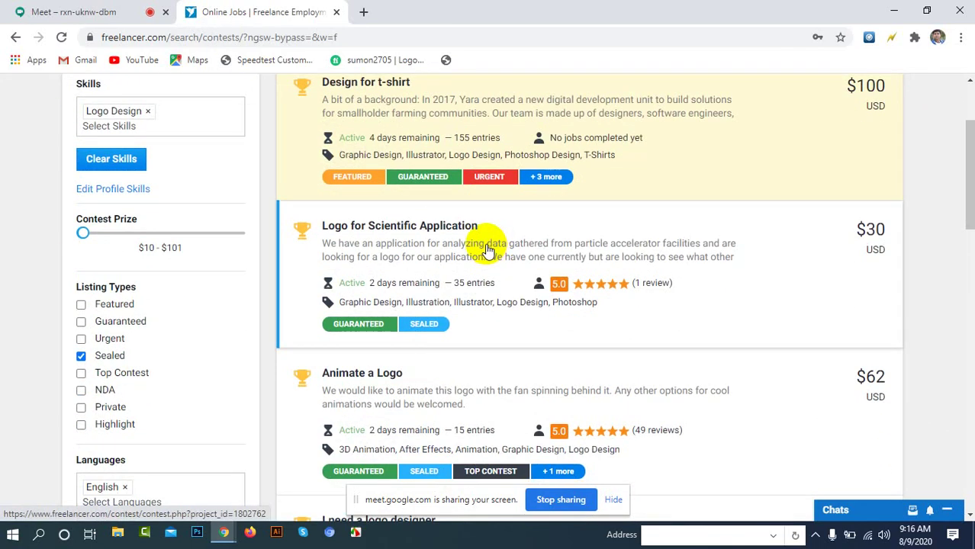
scroll(489, 250, down, 4)
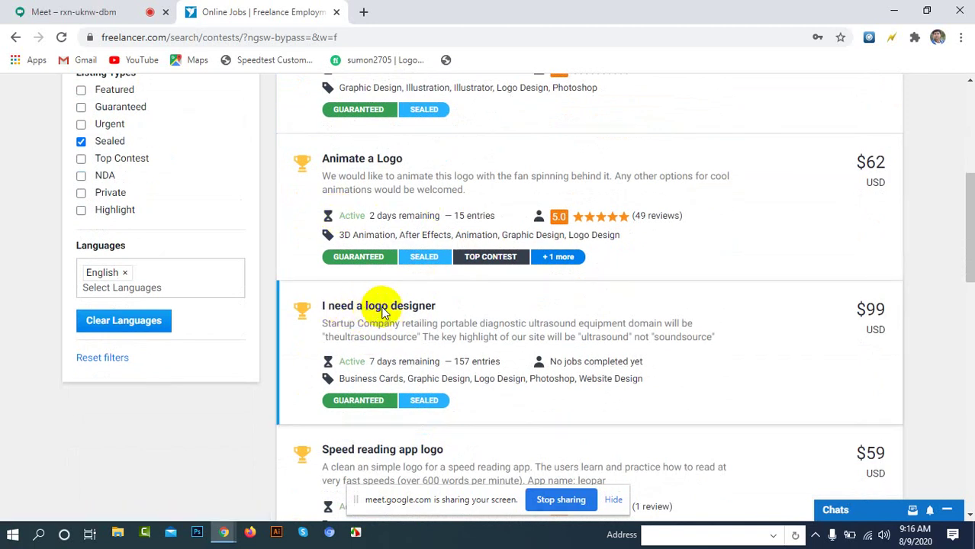
click(384, 309)
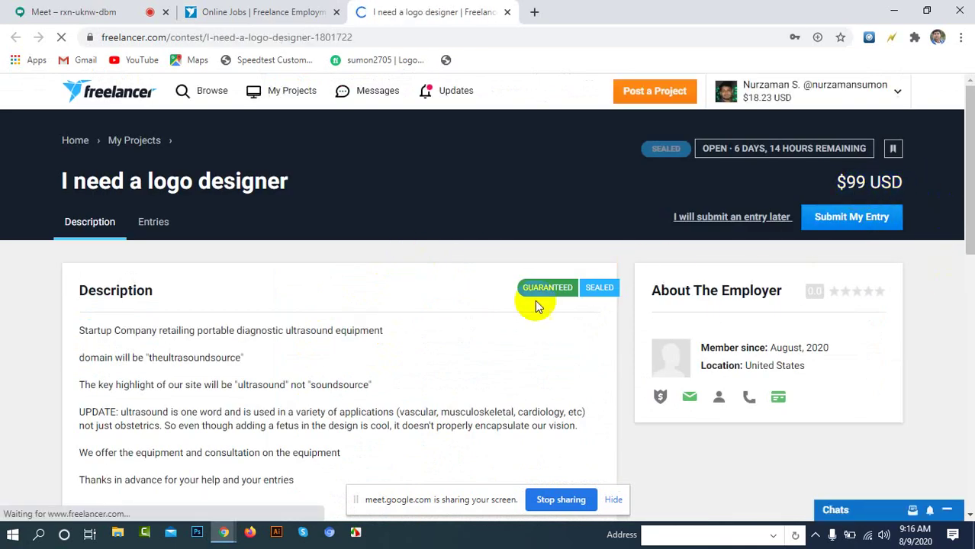
Step: Review the description and submitted entries of the "I need a logo designer" contest, and close its page
scroll(309, 333, down, 6)
scroll(341, 298, up, 5)
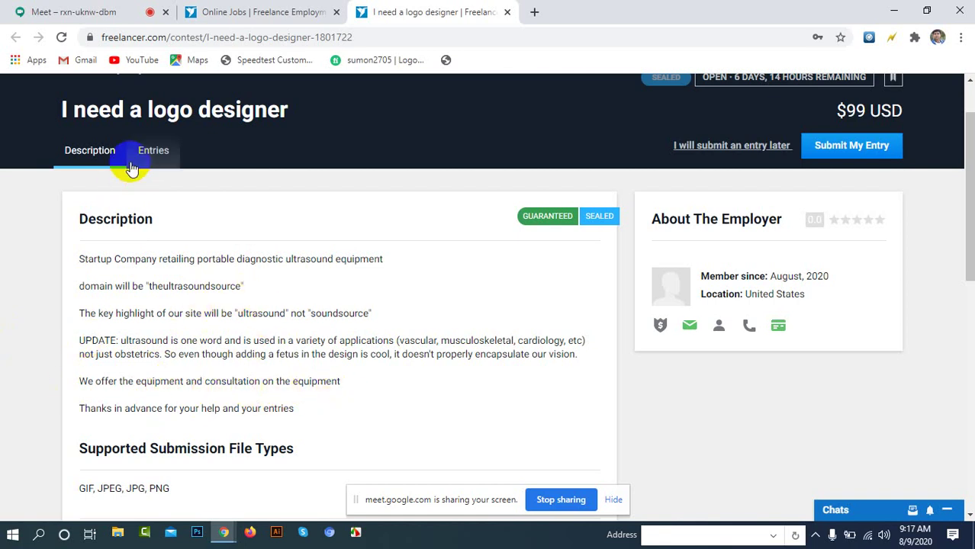
click(178, 154)
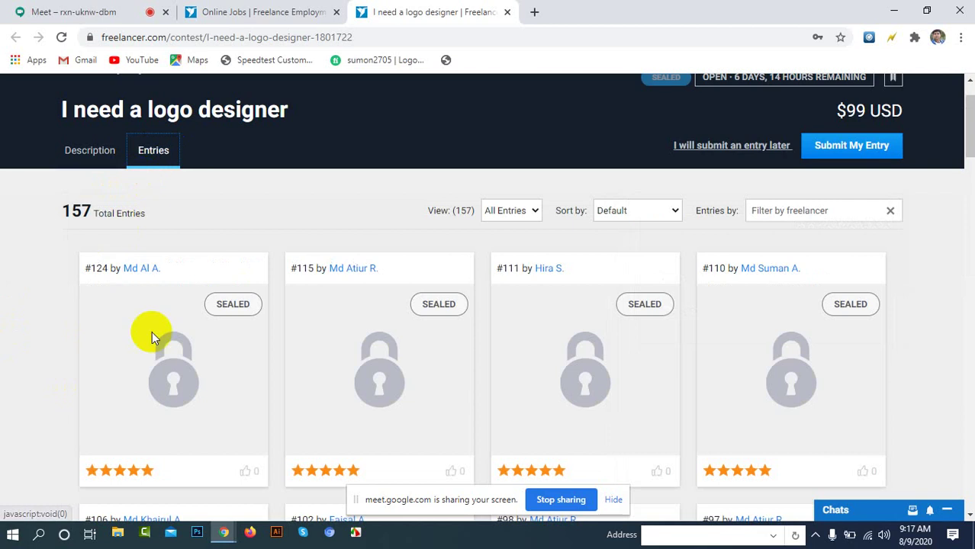
scroll(347, 355, down, 10)
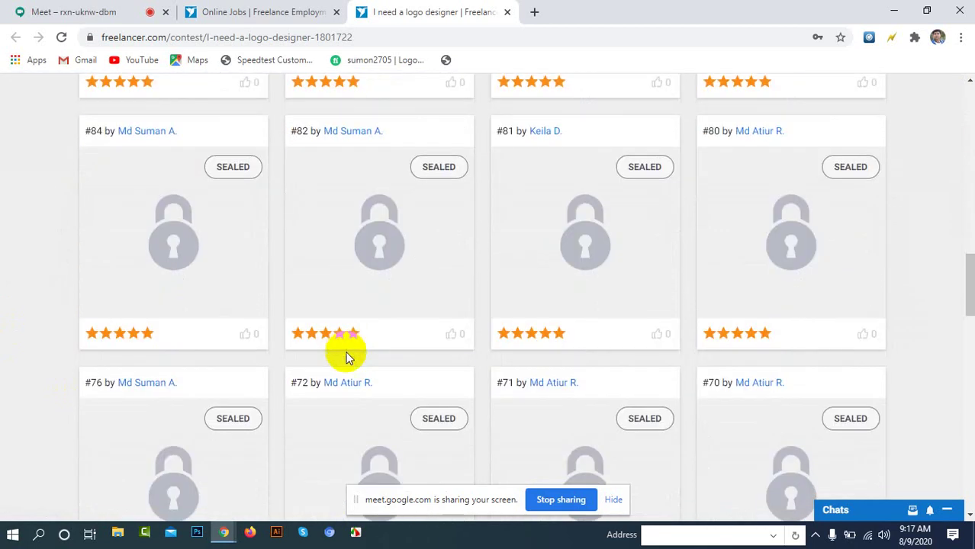
scroll(347, 355, down, 8)
scroll(339, 348, up, 4)
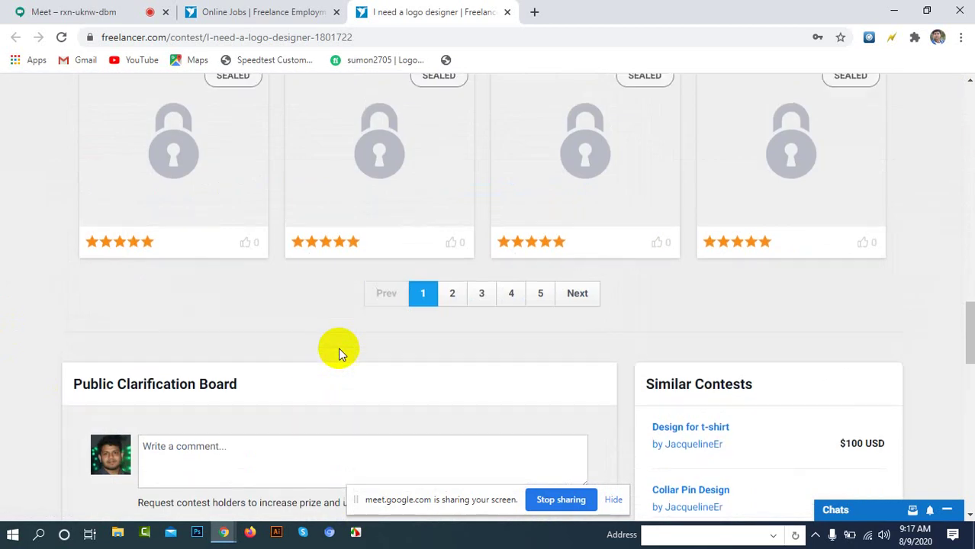
scroll(338, 347, up, 15)
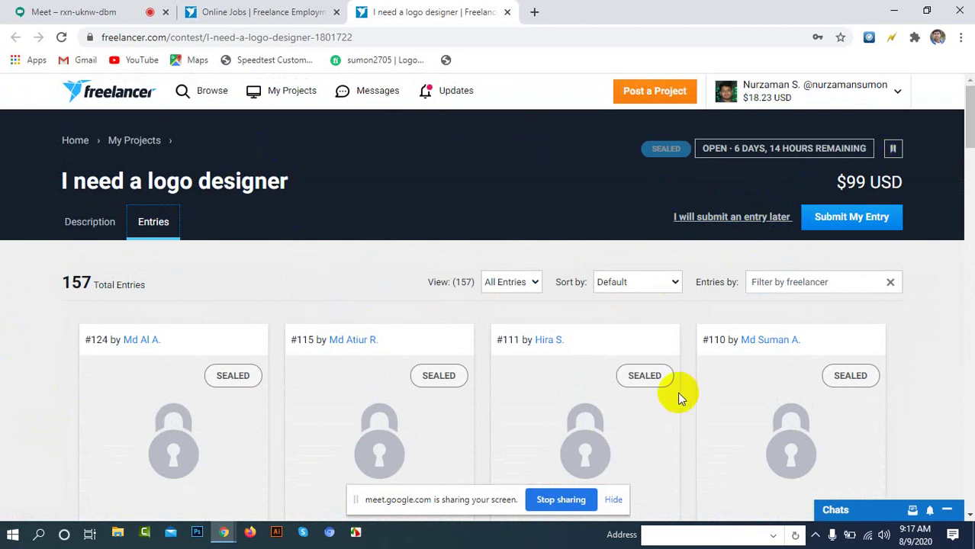
scroll(675, 412, down, 3)
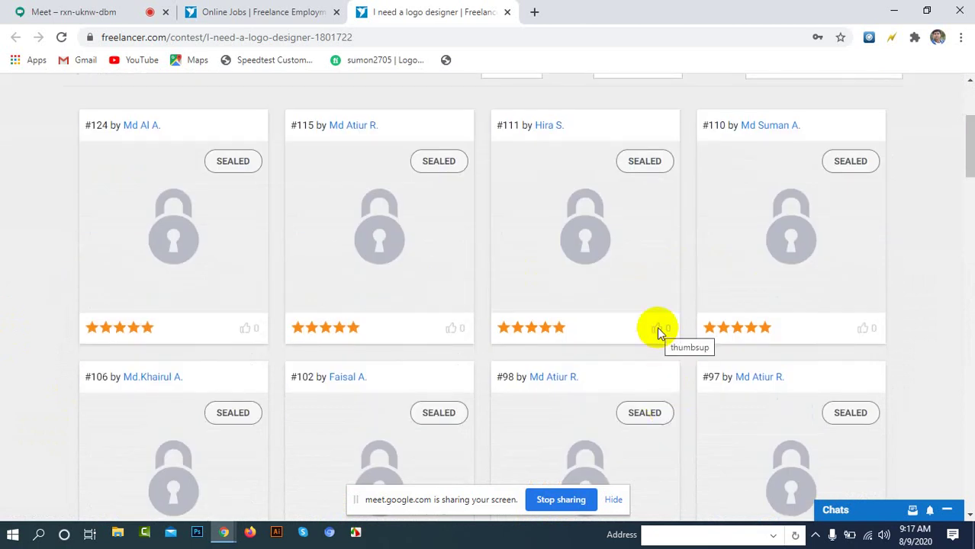
scroll(657, 329, down, 3)
scroll(370, 233, up, 1)
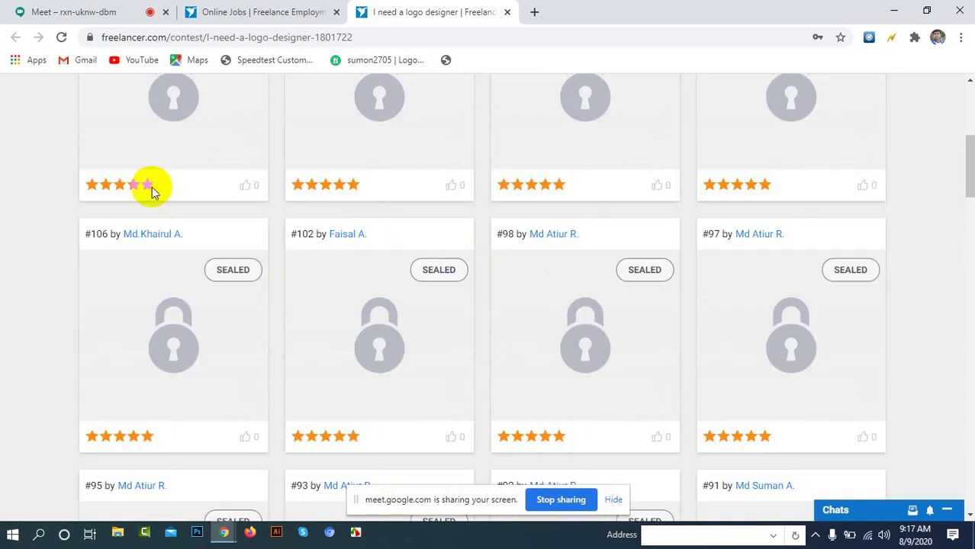
scroll(784, 190, down, 5)
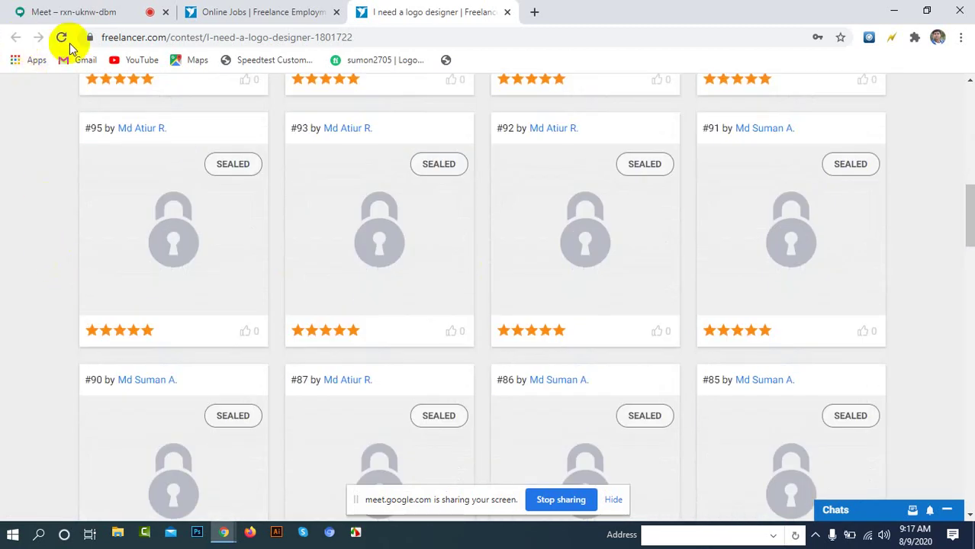
click(244, 11)
click(507, 12)
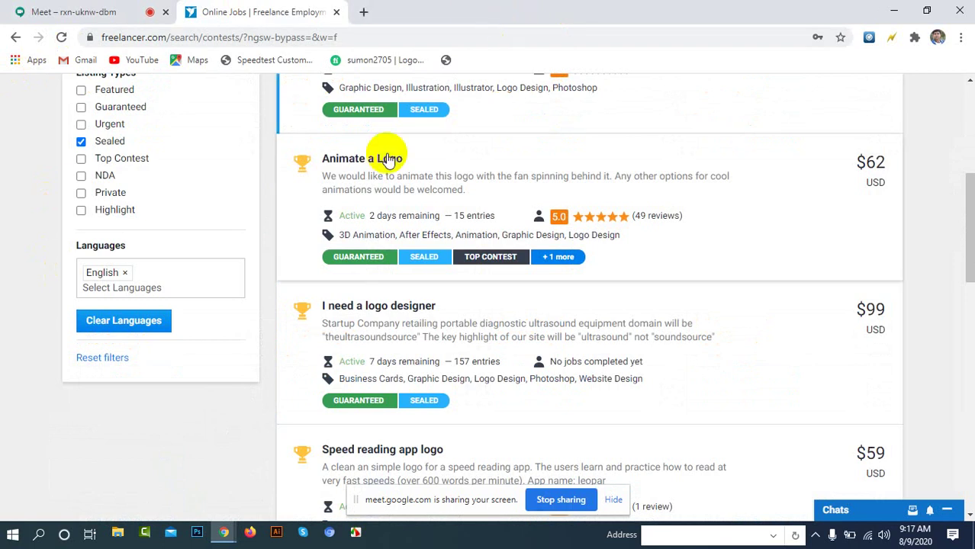
Step: Add the Urgent, Featured, Guaranteed and Top Contest listing types to the contest search filters
scroll(81, 209, up, 1)
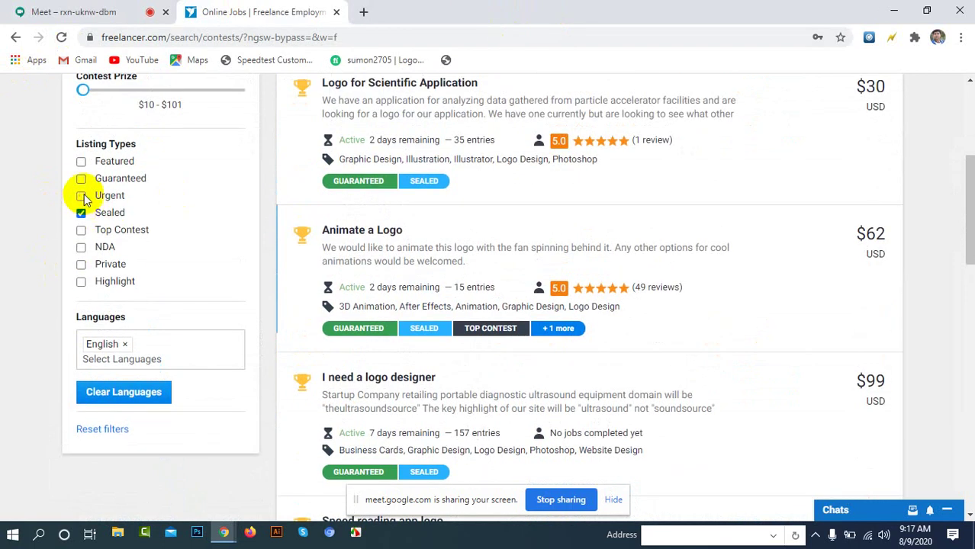
click(80, 196)
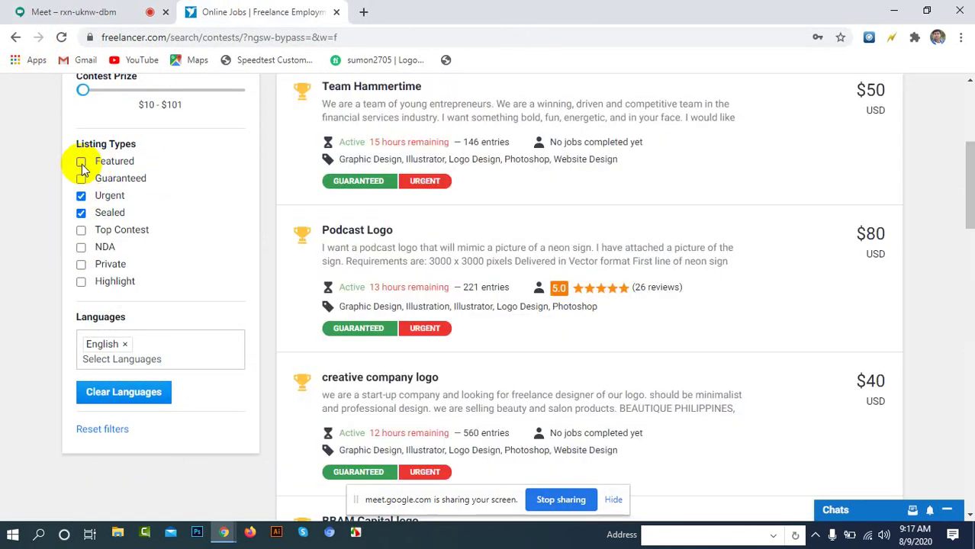
click(81, 163)
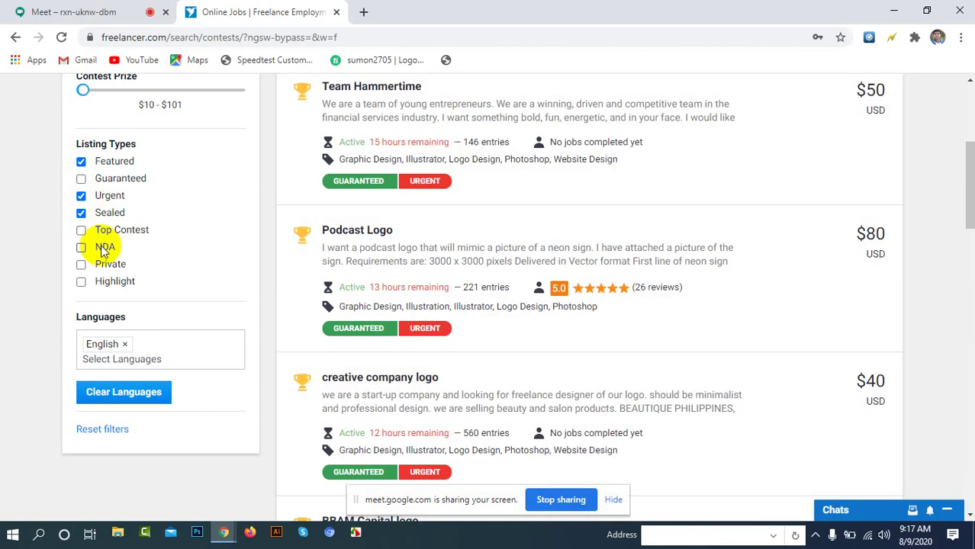
click(81, 180)
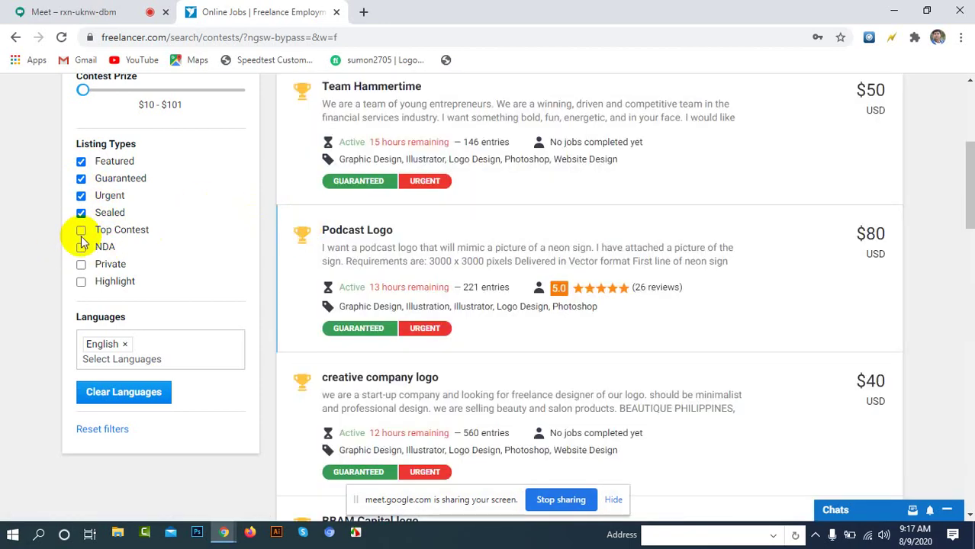
click(80, 231)
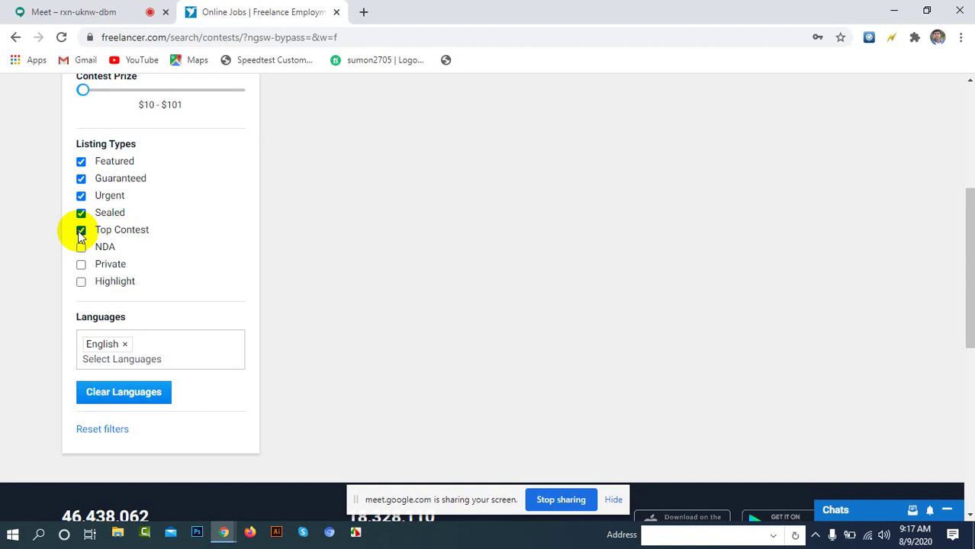
Step: Open the "Company logo" contest from the filtered results and read its description
scroll(610, 236, up, 1)
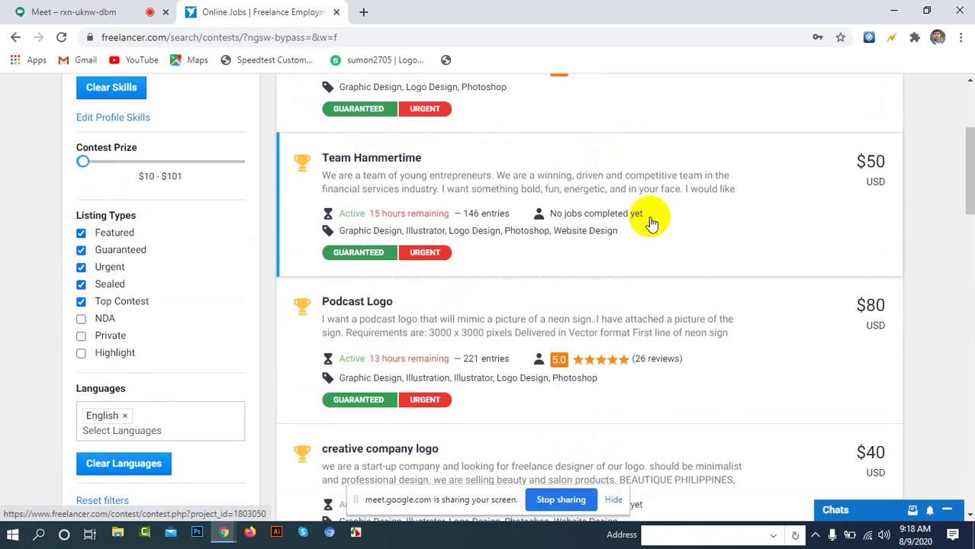
scroll(610, 222, up, 3)
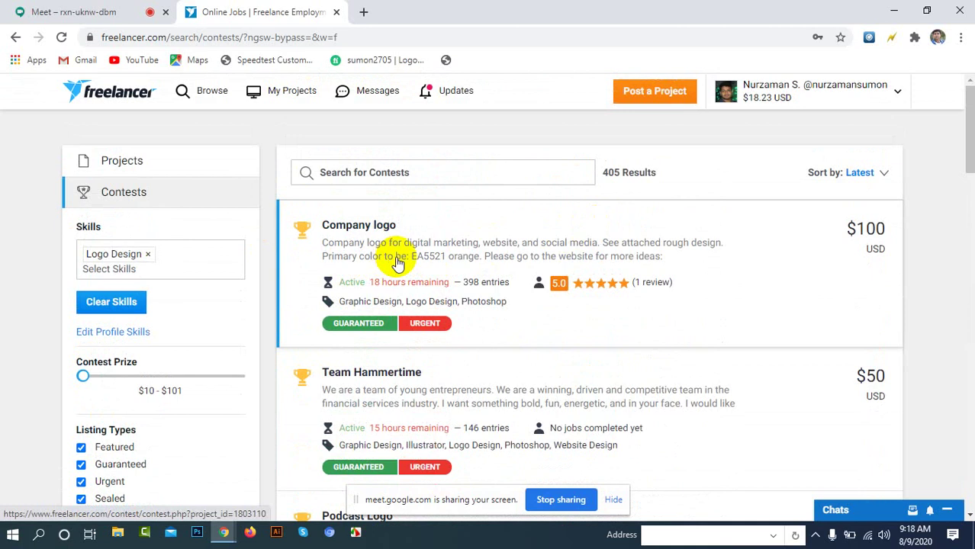
click(350, 229)
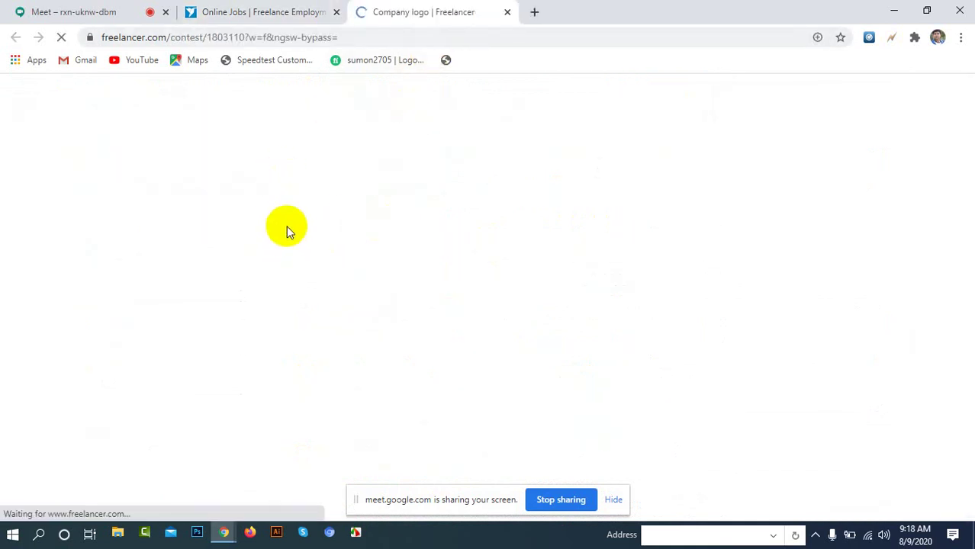
scroll(241, 340, down, 1)
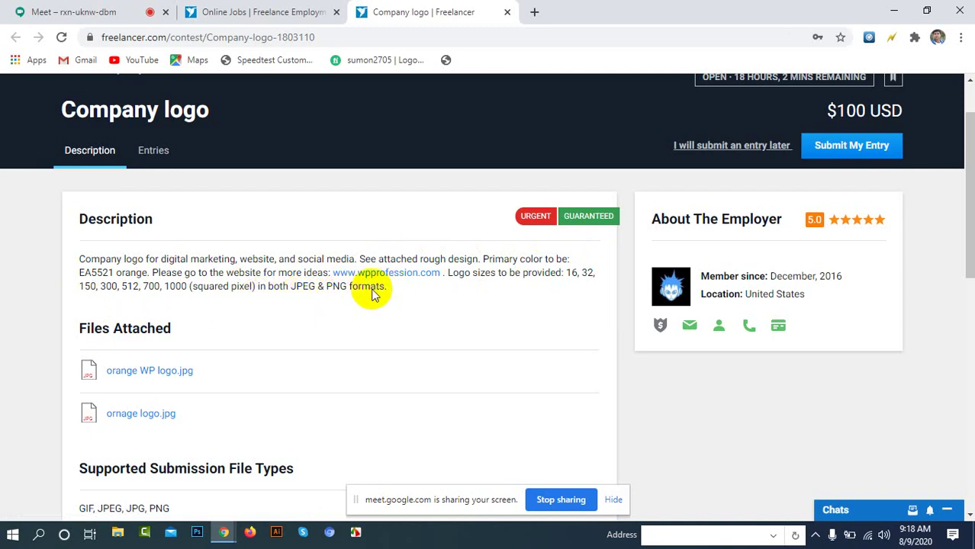
Step: Preview the attached files "orange WP logo.jpg" and "ornage logo.jpg" in full, and close the preview
click(130, 372)
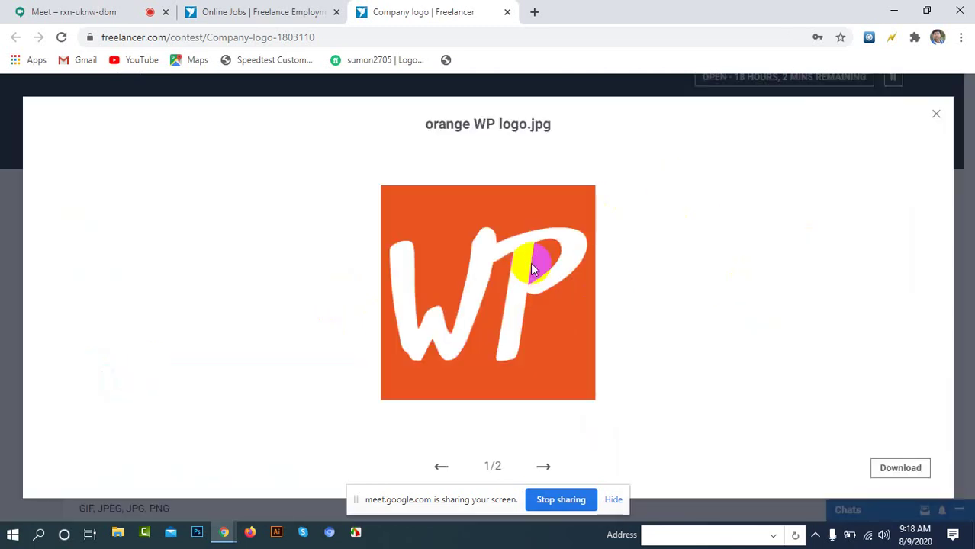
click(545, 468)
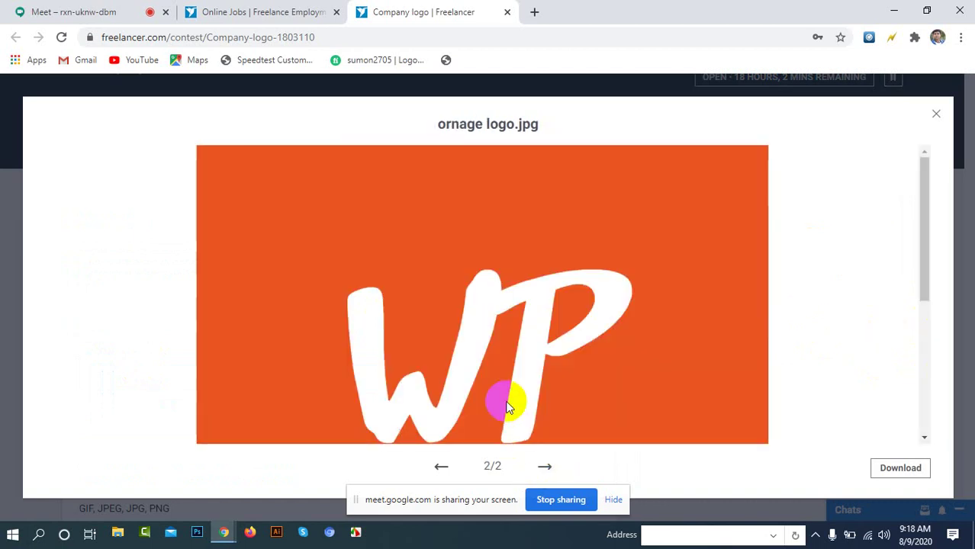
scroll(504, 332, down, 5)
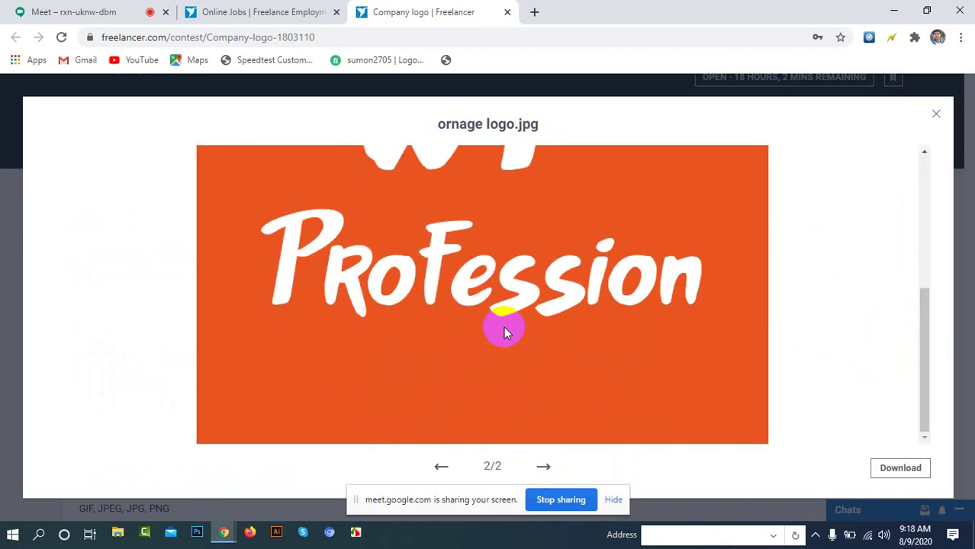
click(932, 116)
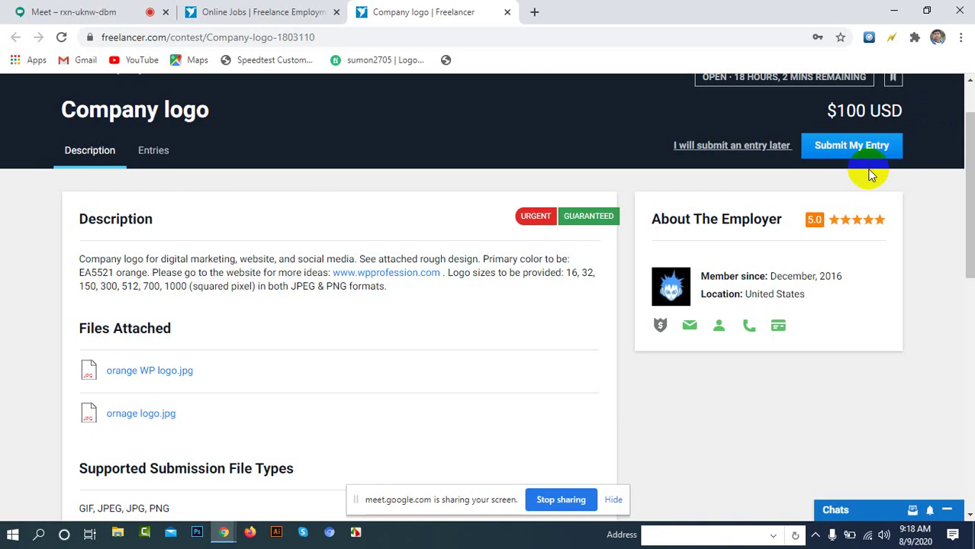
Step: Open the wpprofession.com website linked in the contest description and look through its home page sections
click(372, 276)
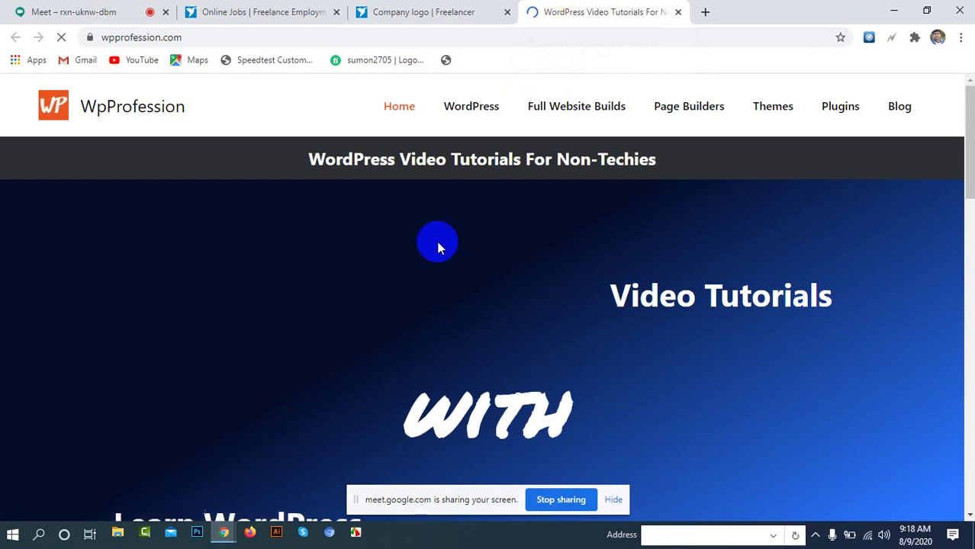
scroll(281, 222, down, 15)
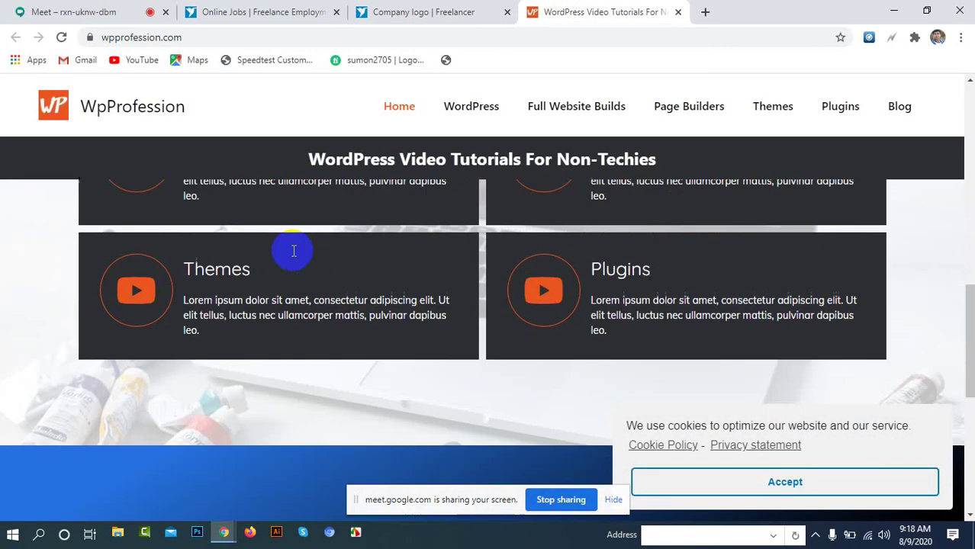
scroll(313, 272, up, 10)
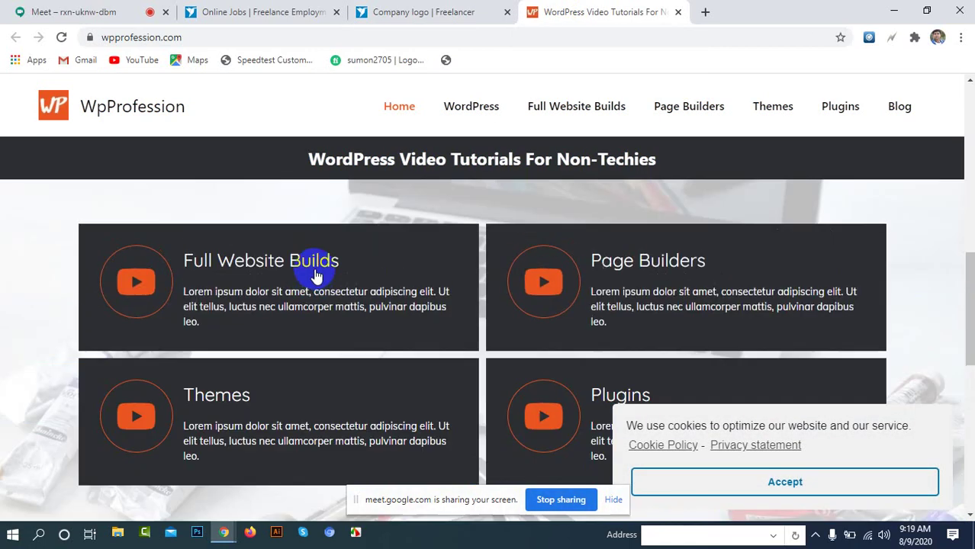
scroll(451, 276, down, 4)
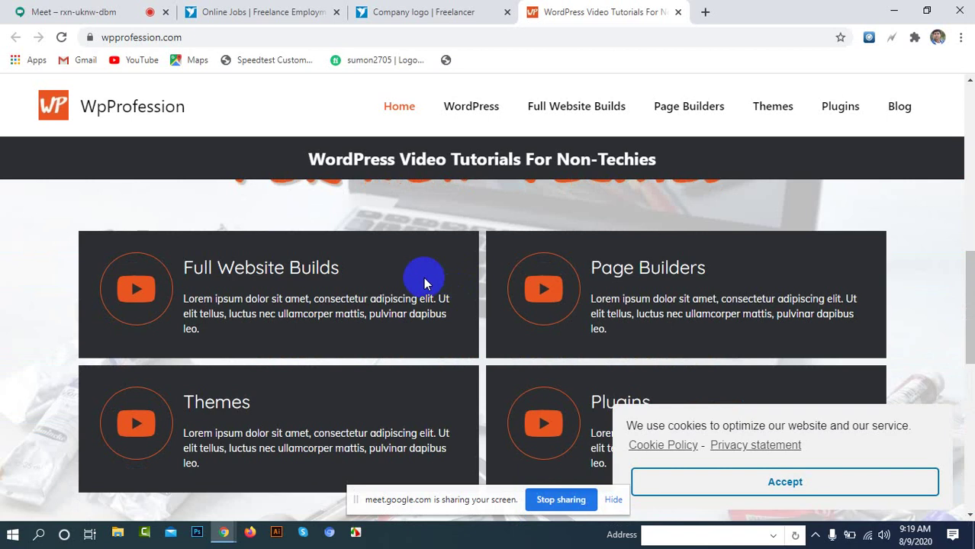
scroll(399, 334, down, 4)
scroll(399, 333, up, 2)
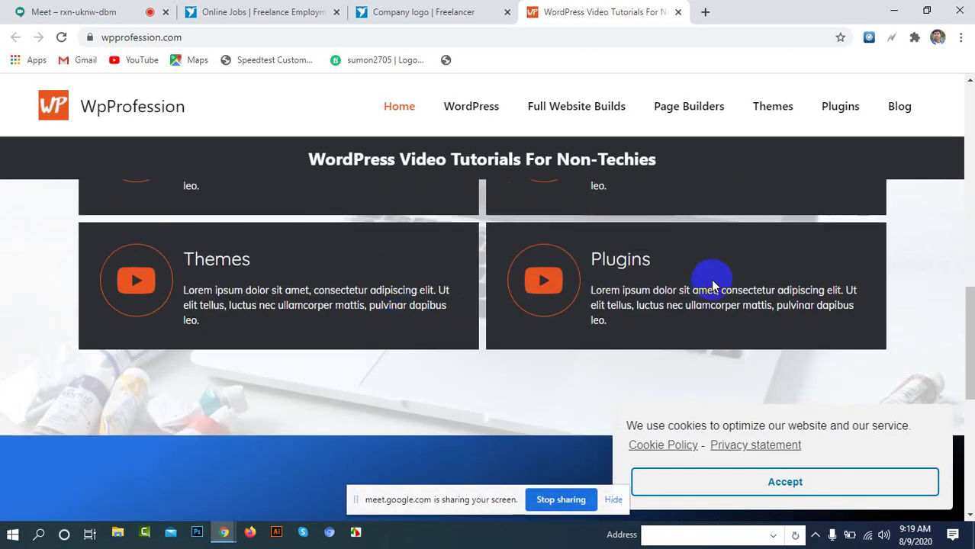
scroll(710, 277, up, 1)
Step: Return to the "Company logo" contest and review the logo designs and star ratings among its submitted entries
click(416, 12)
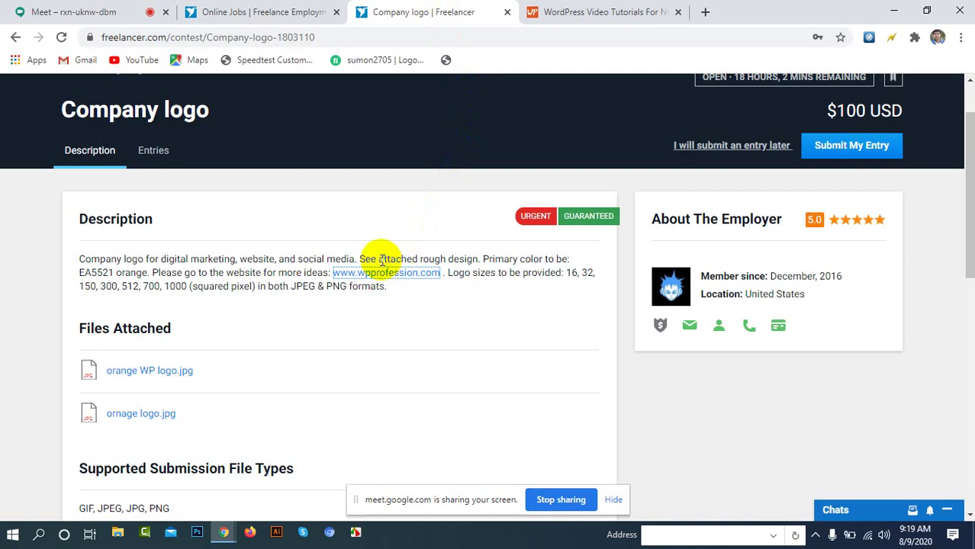
click(155, 156)
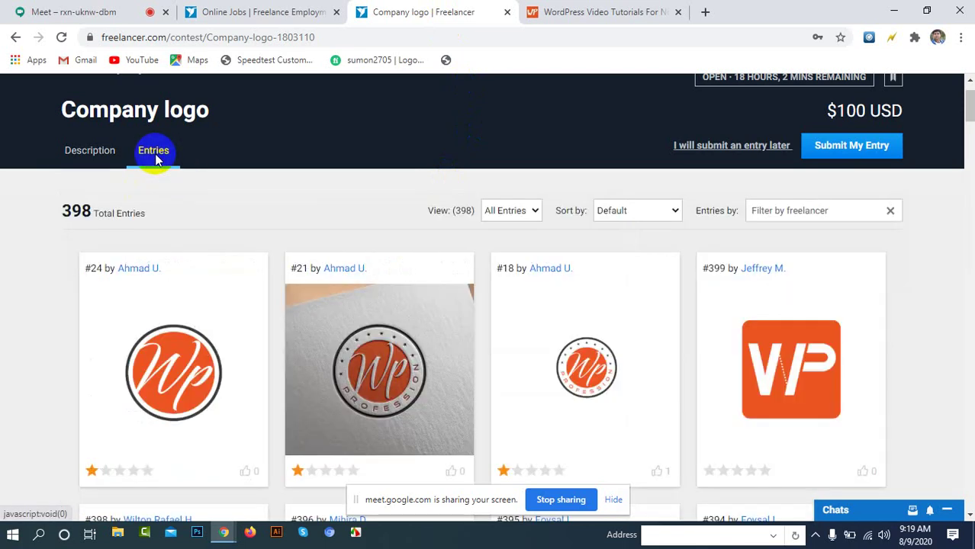
scroll(373, 275, down, 5)
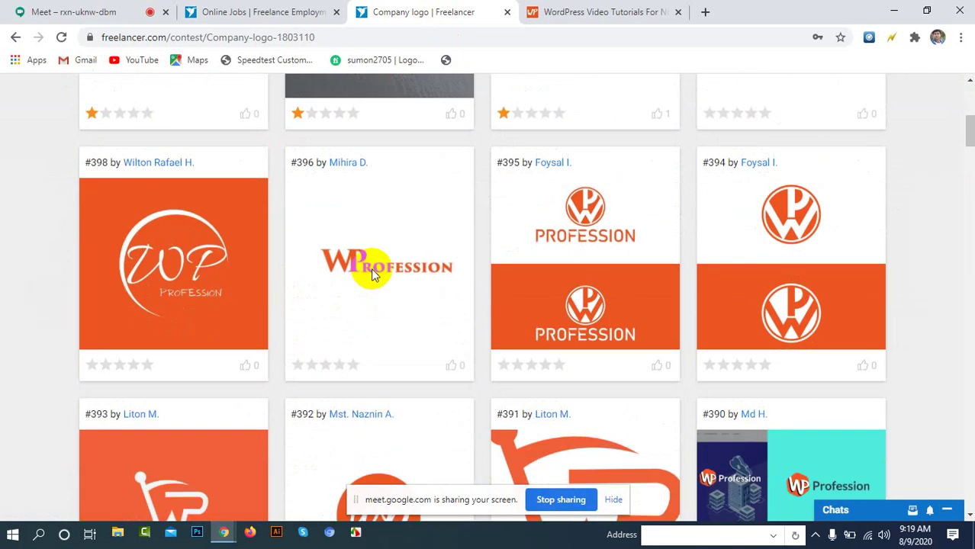
scroll(372, 269, down, 8)
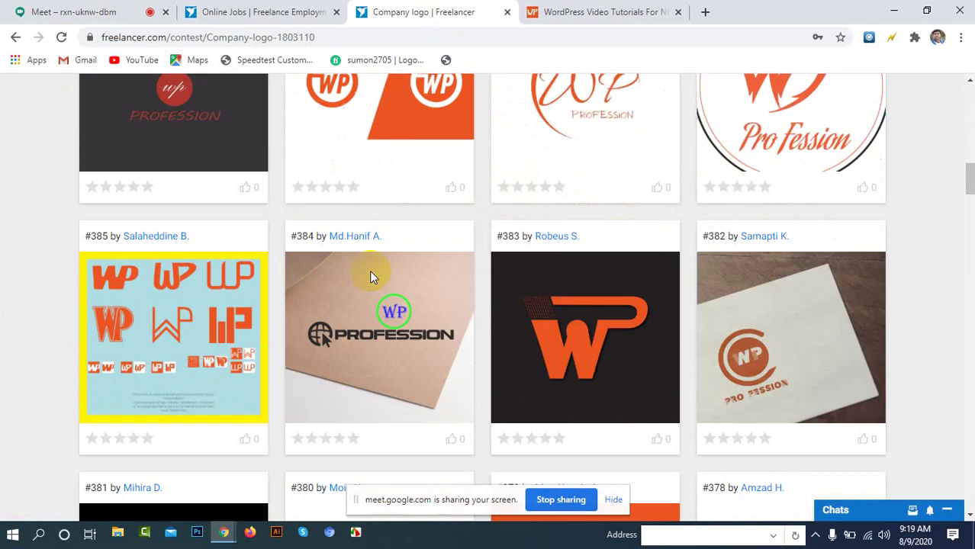
scroll(551, 280, up, 2)
scroll(551, 280, up, 10)
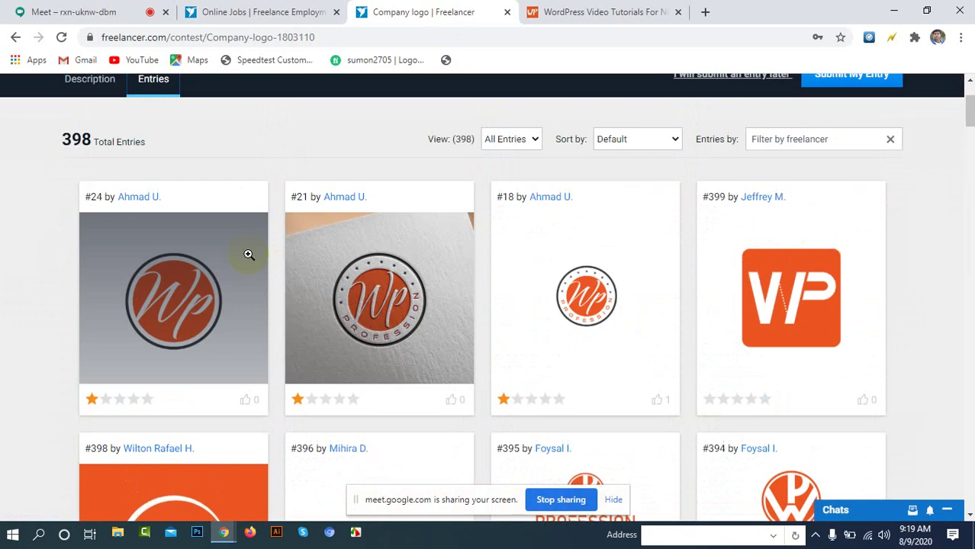
scroll(207, 311, down, 2)
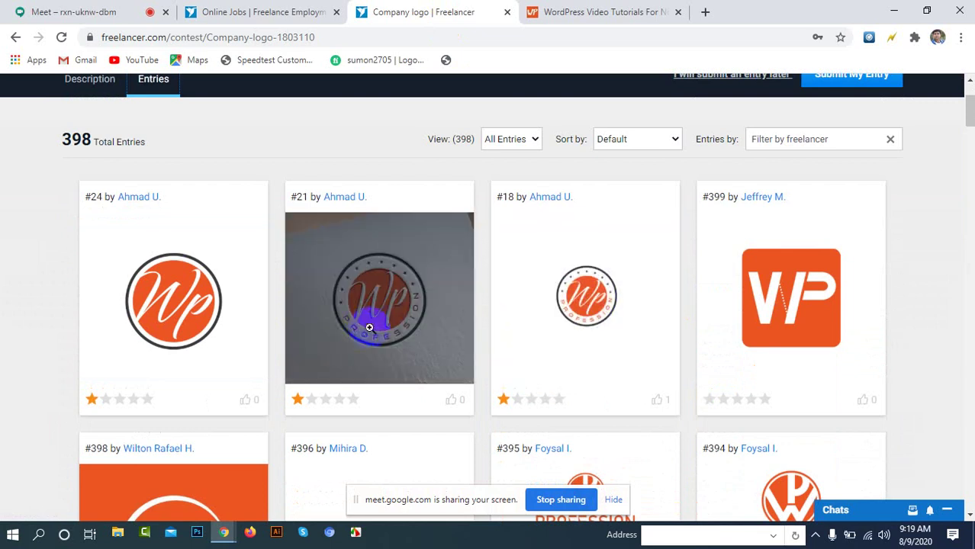
scroll(358, 329, down, 3)
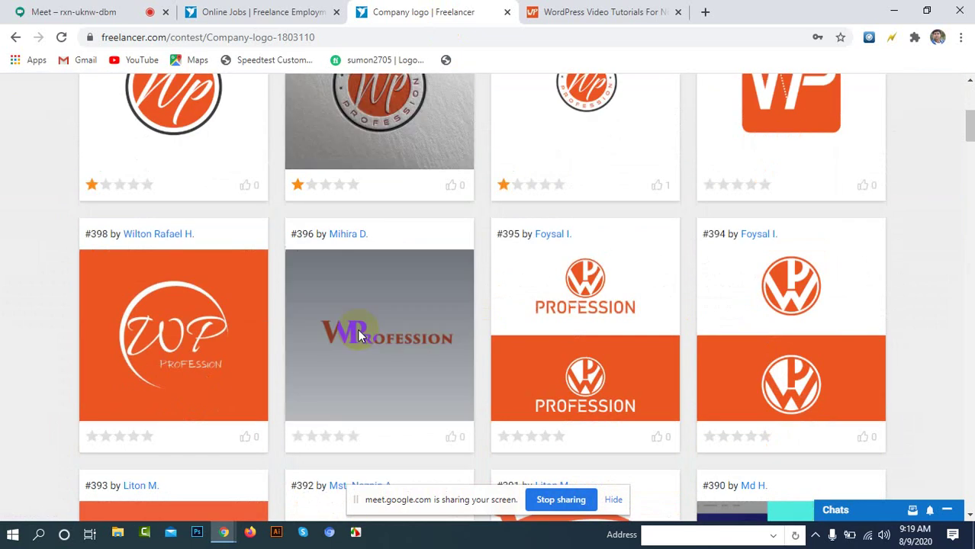
scroll(357, 329, down, 7)
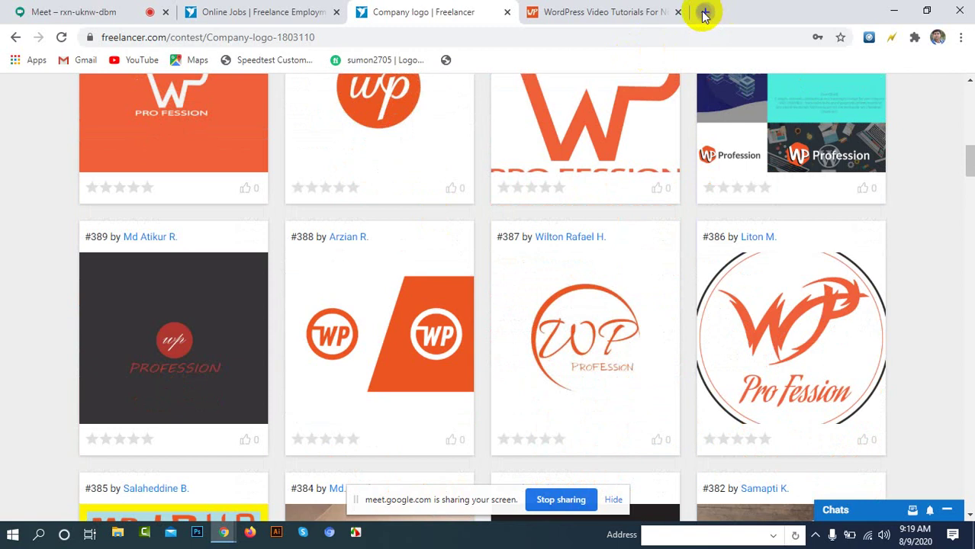
Step: Search Google Images for "wp logo" in a new browser tab
click(705, 14)
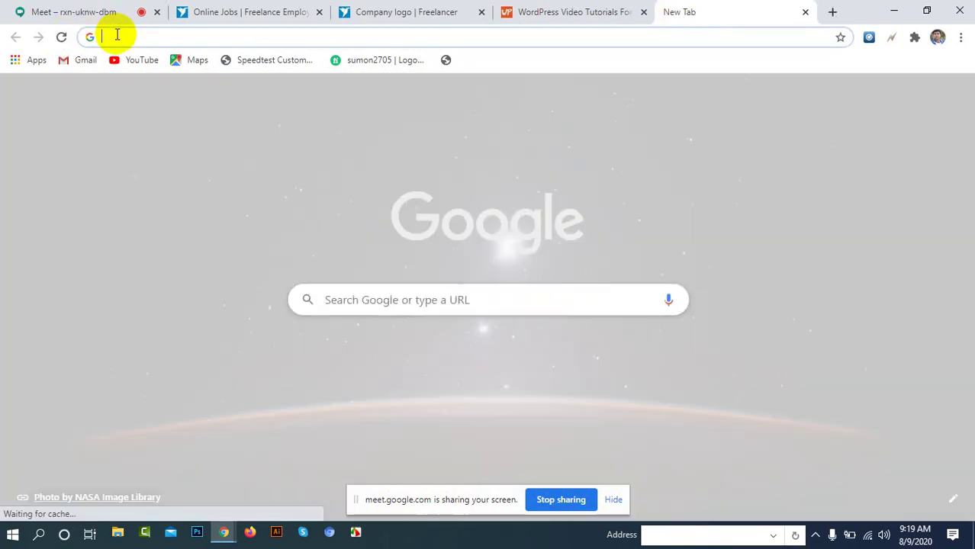
click(113, 35)
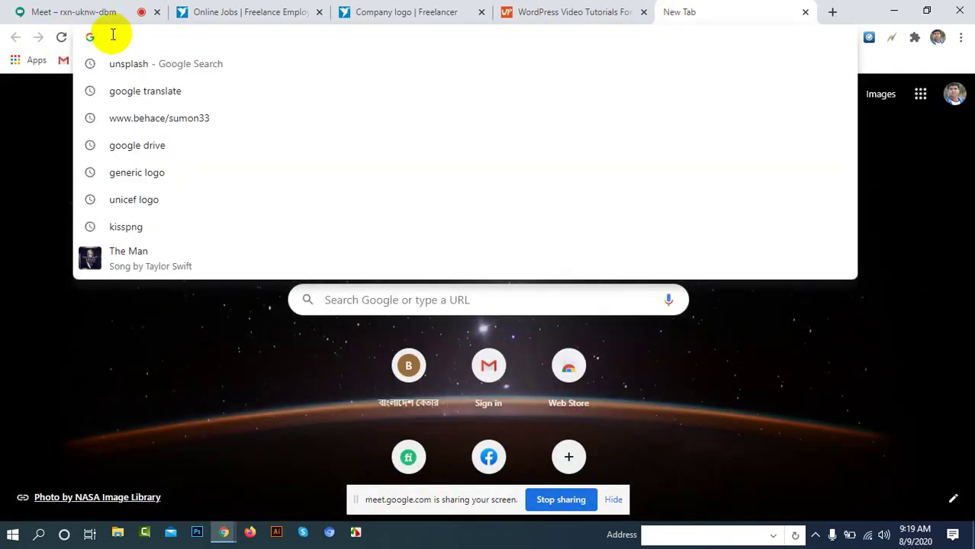
text(wp lo)
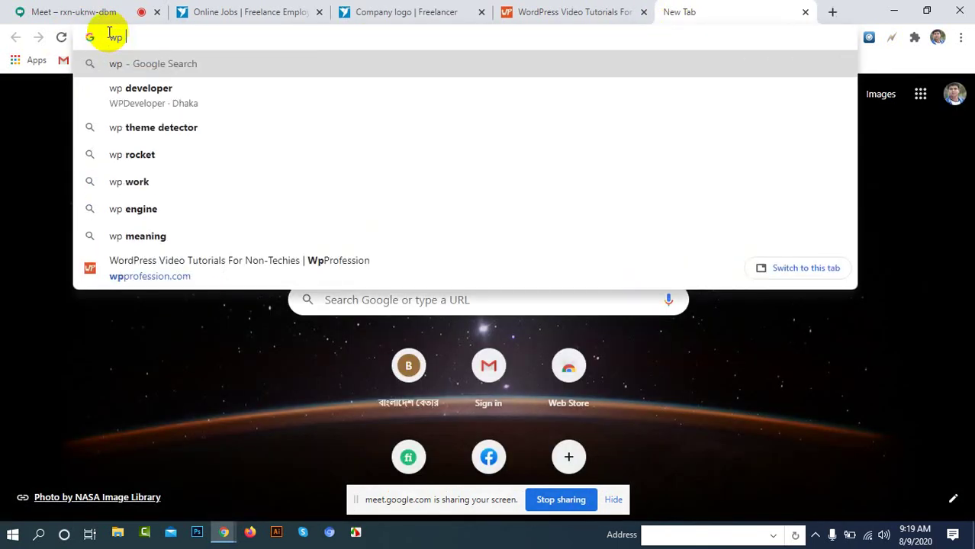
text(go)
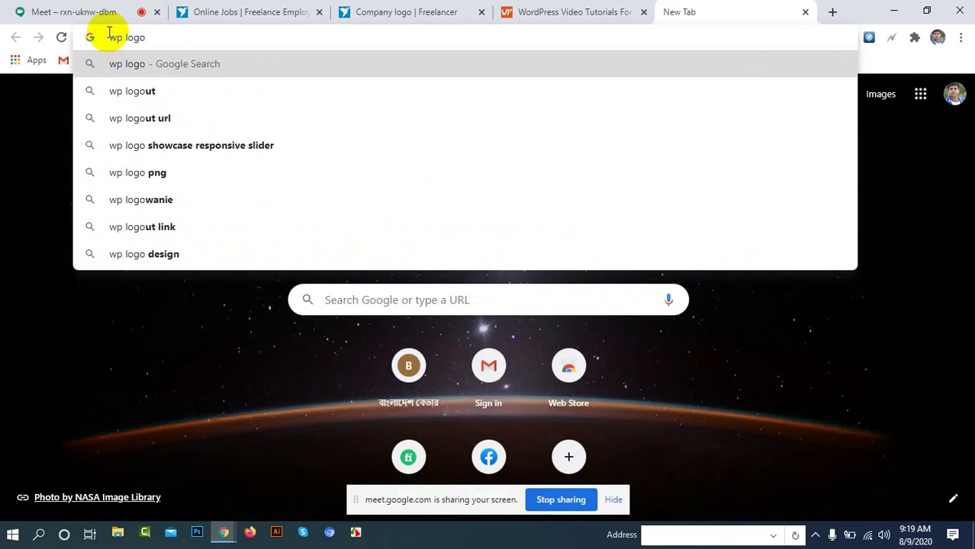
key(Return)
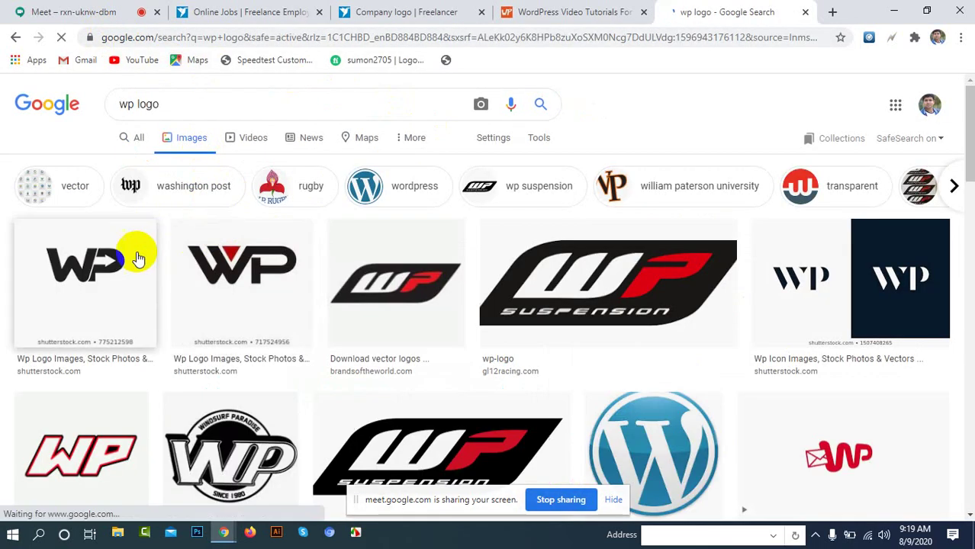
Step: Browse the "wp logo" image results for ways of combining the letters W and P
scroll(764, 290, down, 3)
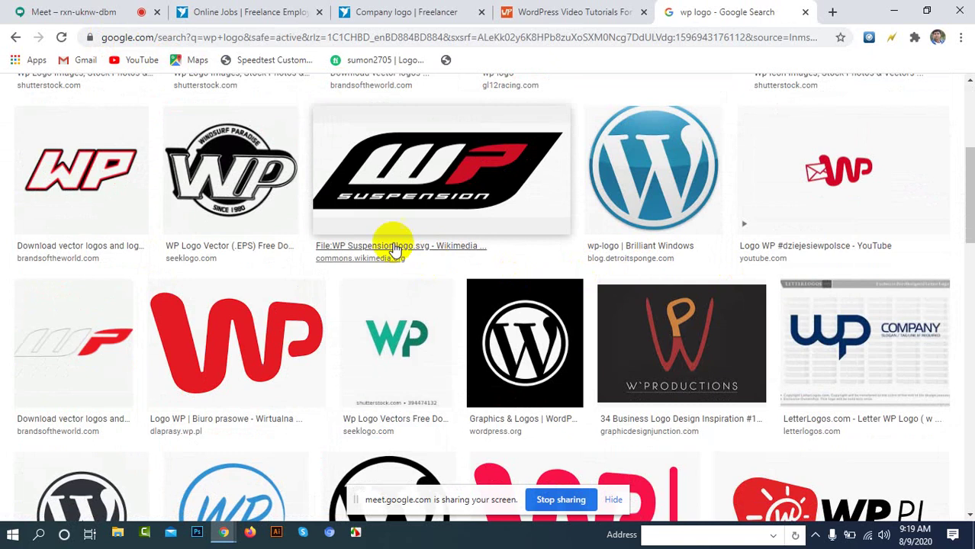
scroll(156, 207, down, 3)
scroll(637, 202, down, 2)
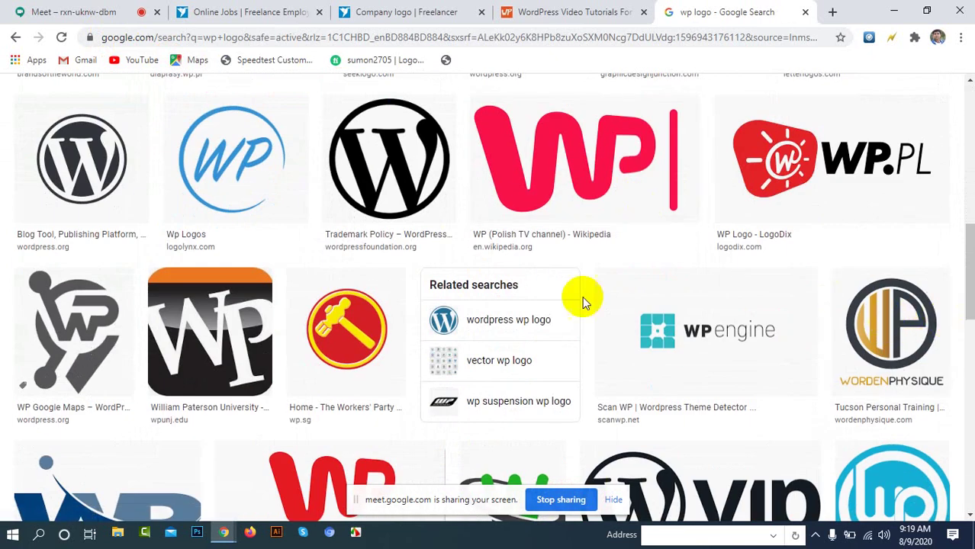
scroll(61, 309, down, 4)
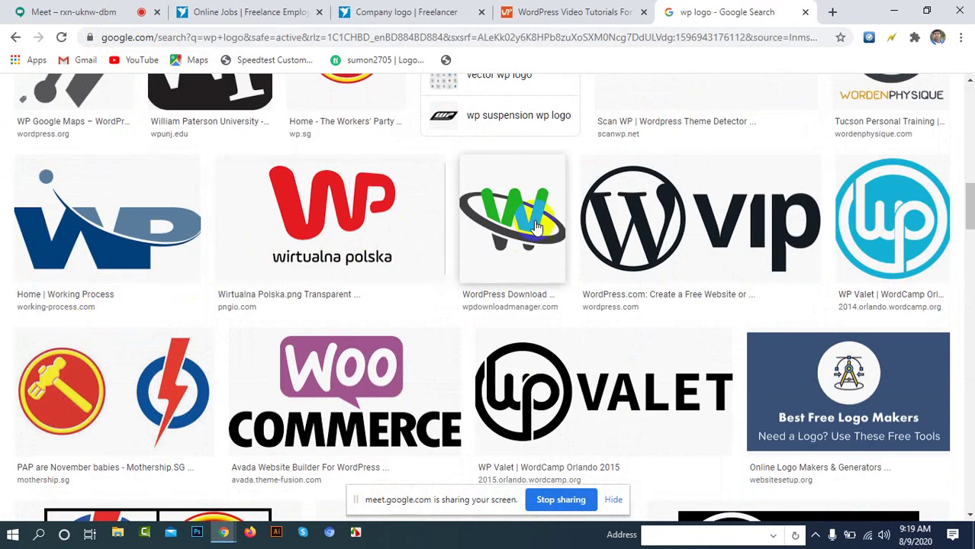
scroll(763, 221, down, 3)
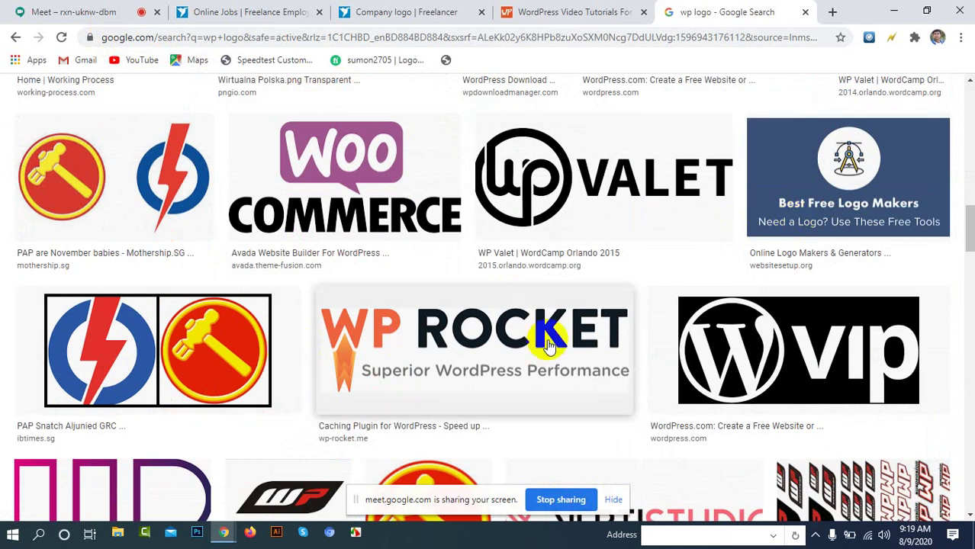
scroll(773, 312, down, 4)
scroll(177, 286, down, 3)
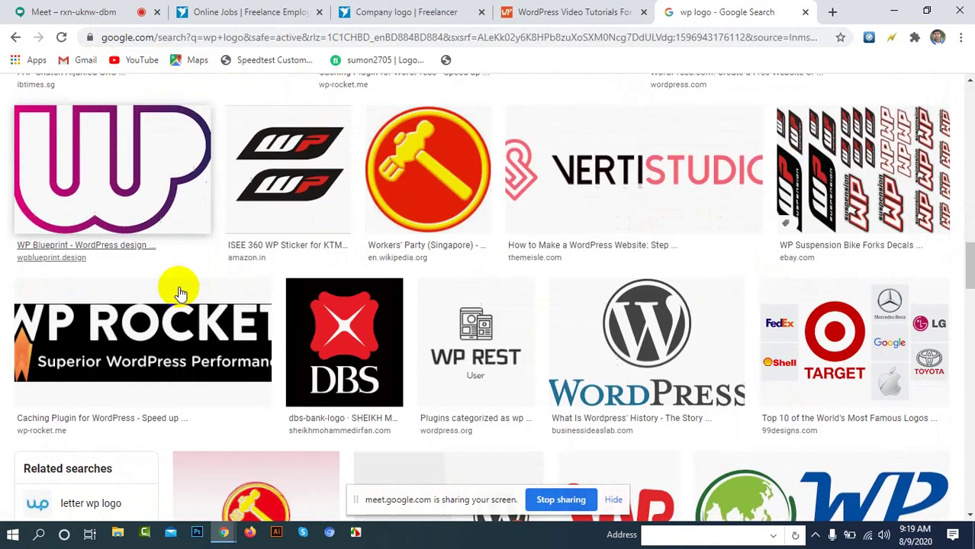
scroll(877, 221, down, 2)
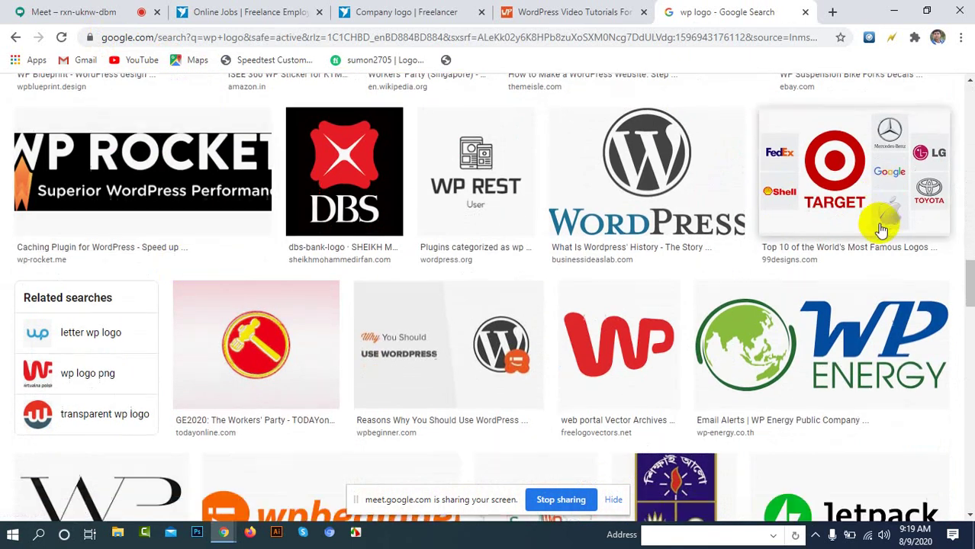
scroll(127, 309, down, 2)
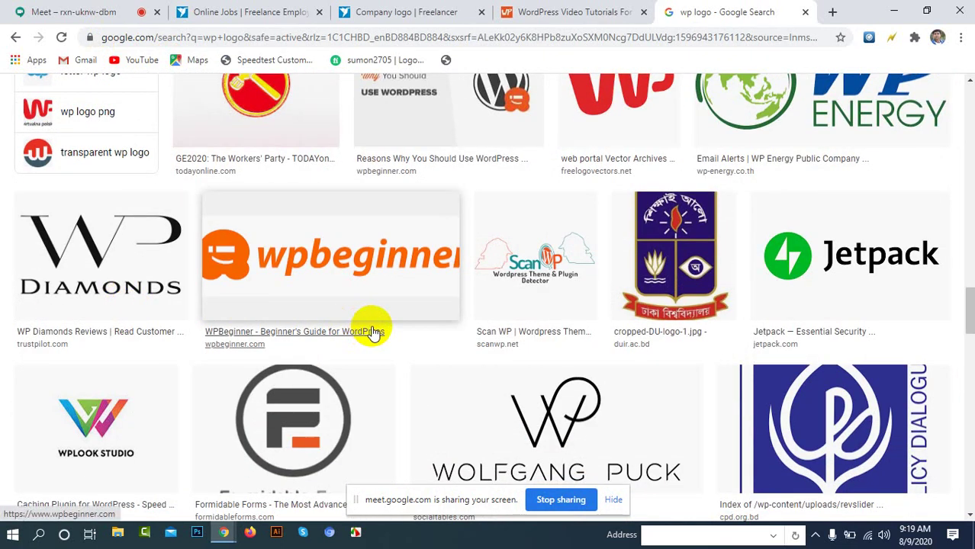
scroll(533, 252, up, 15)
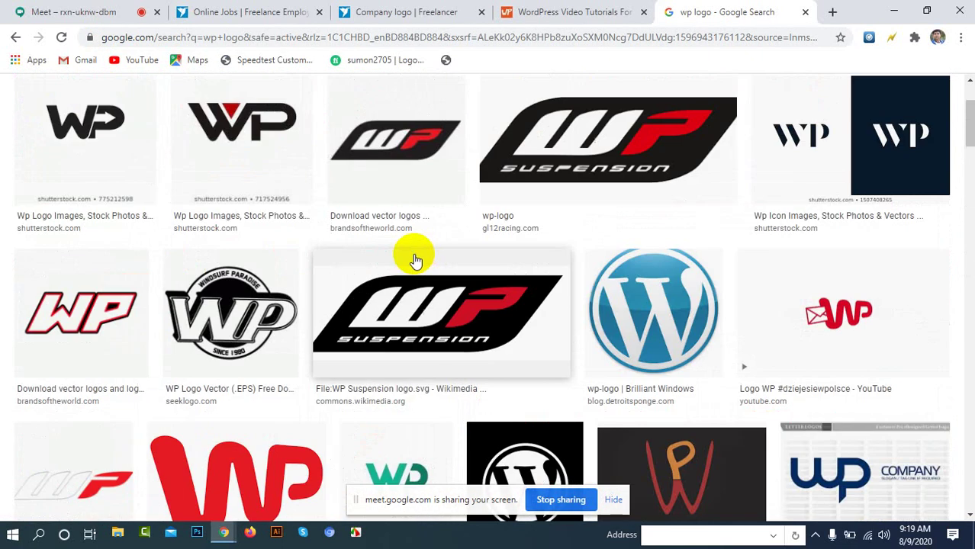
scroll(416, 261, up, 2)
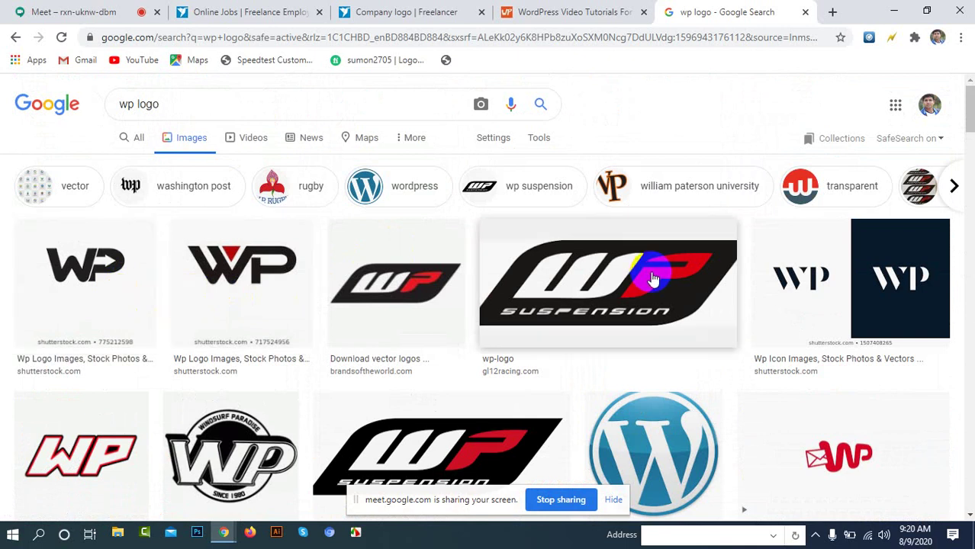
Step: Search Google for "123rf" in a new browser tab, open the 123RF stock image site and look over its home page
click(830, 13)
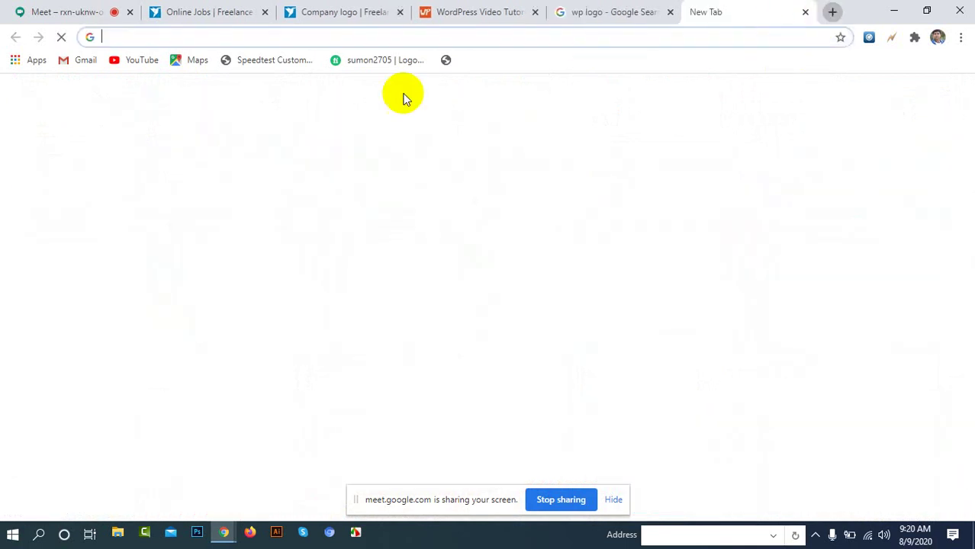
click(228, 37)
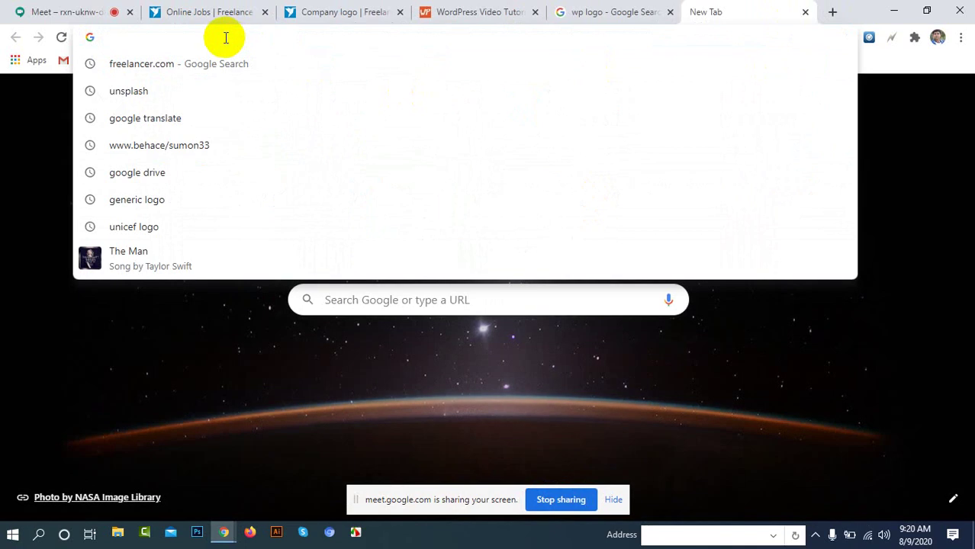
text(123)
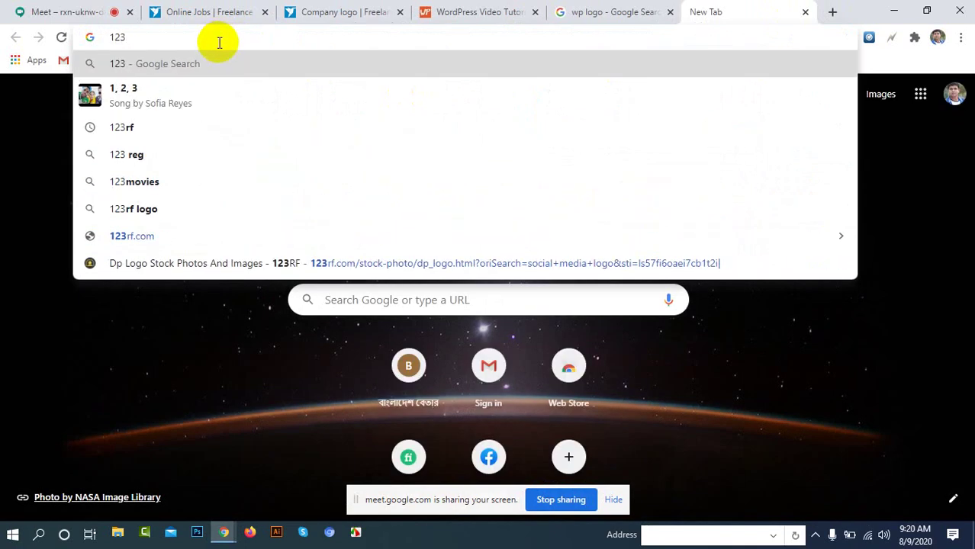
text(rf)
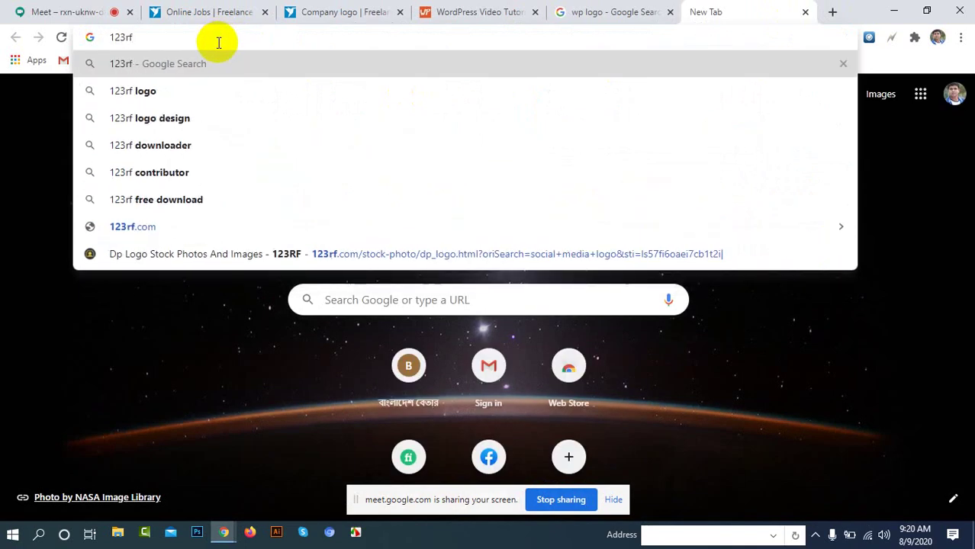
key(Return)
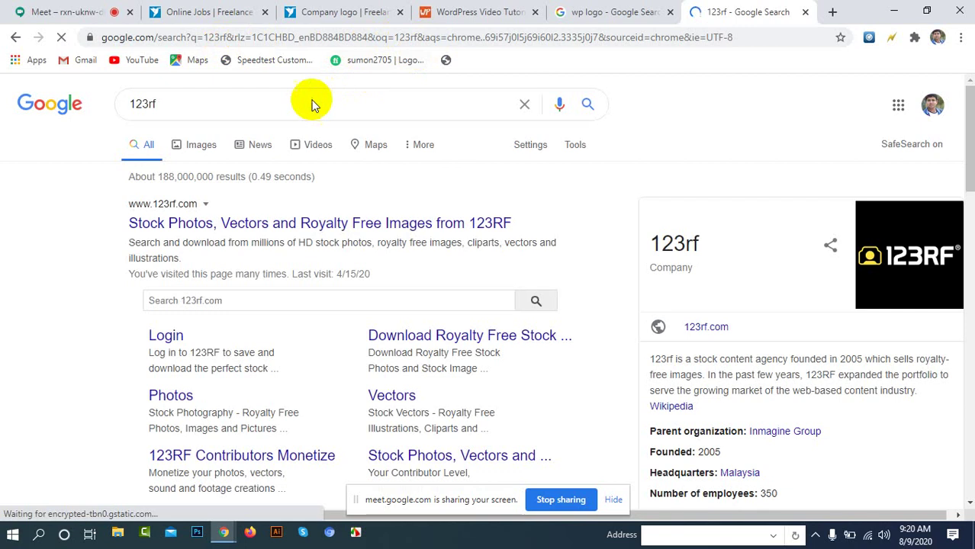
click(202, 224)
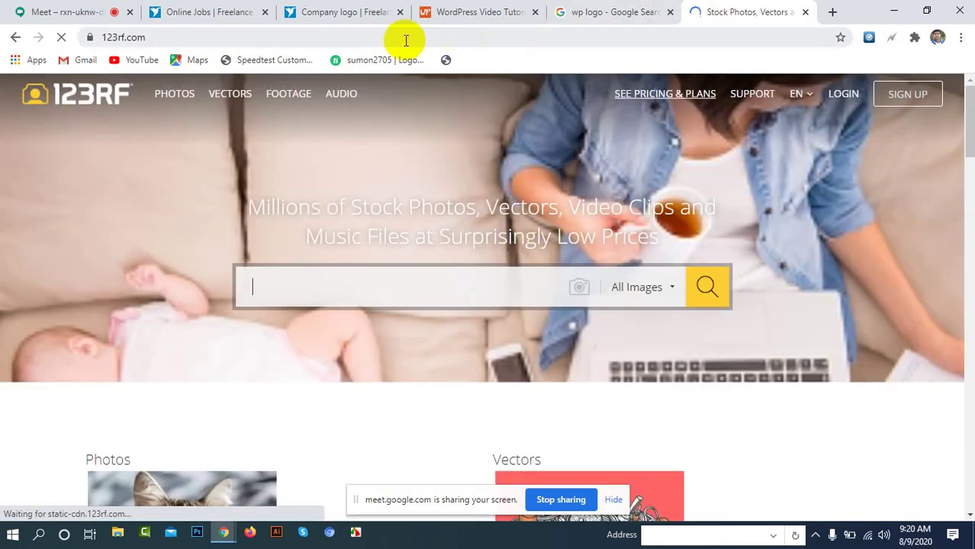
scroll(436, 313, down, 5)
scroll(436, 313, down, 13)
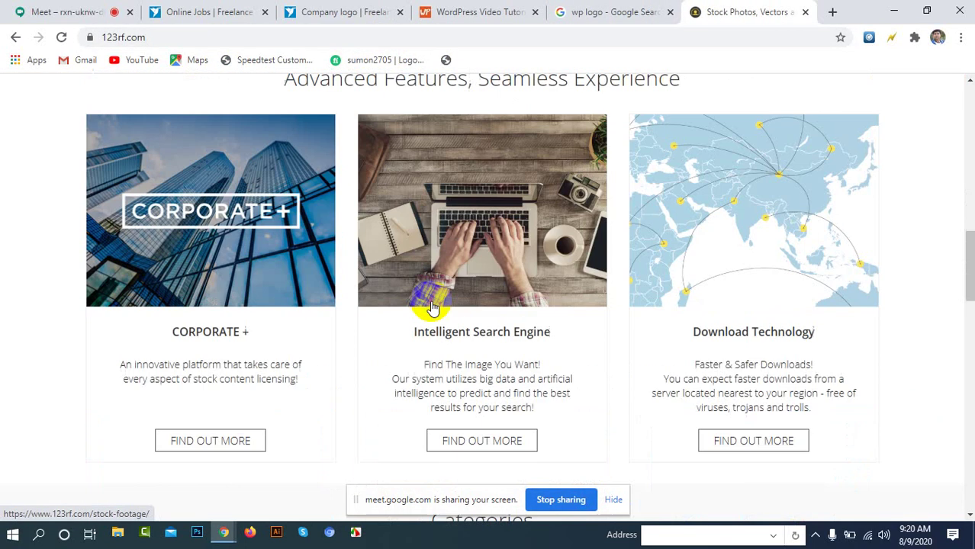
scroll(430, 298, up, 4)
scroll(479, 241, up, 15)
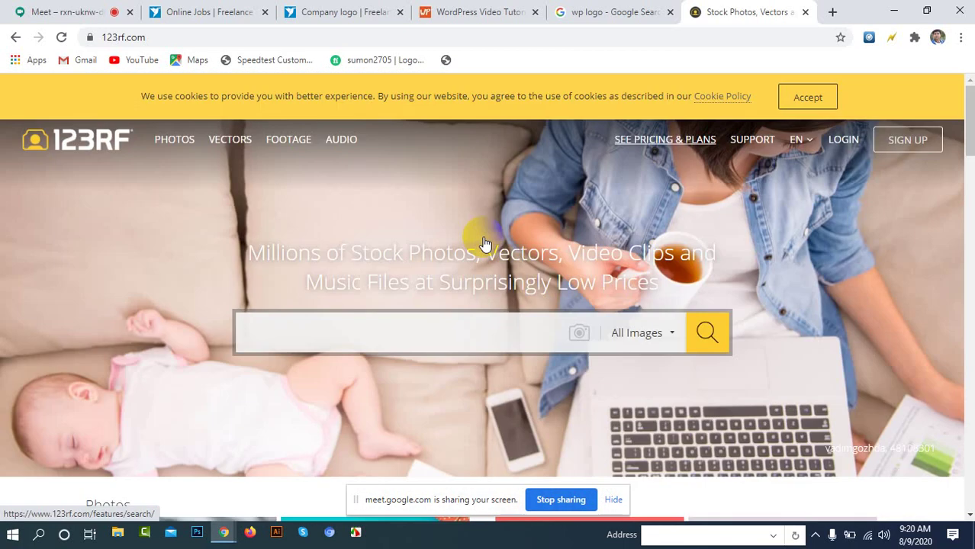
Step: Search the 123RF stock image site for "wp"
click(370, 348)
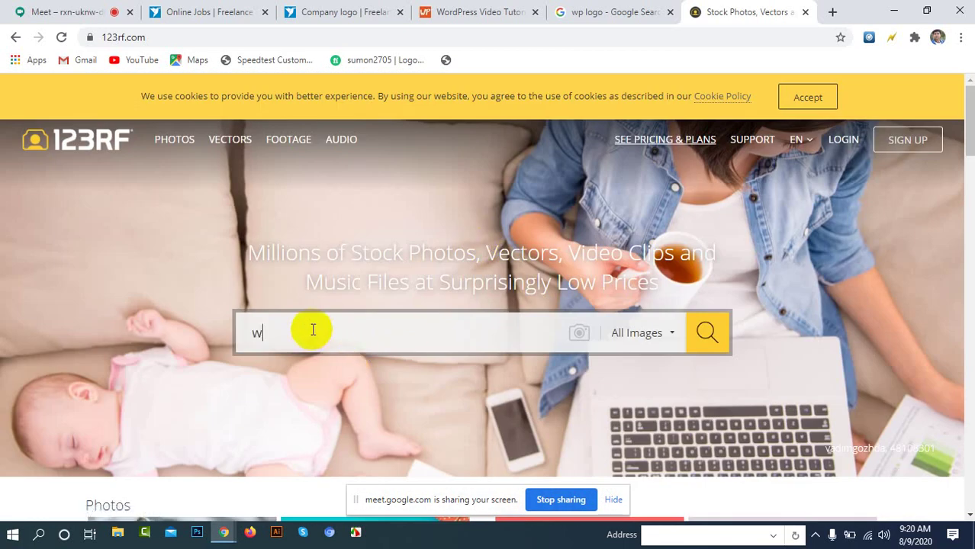
key(Return)
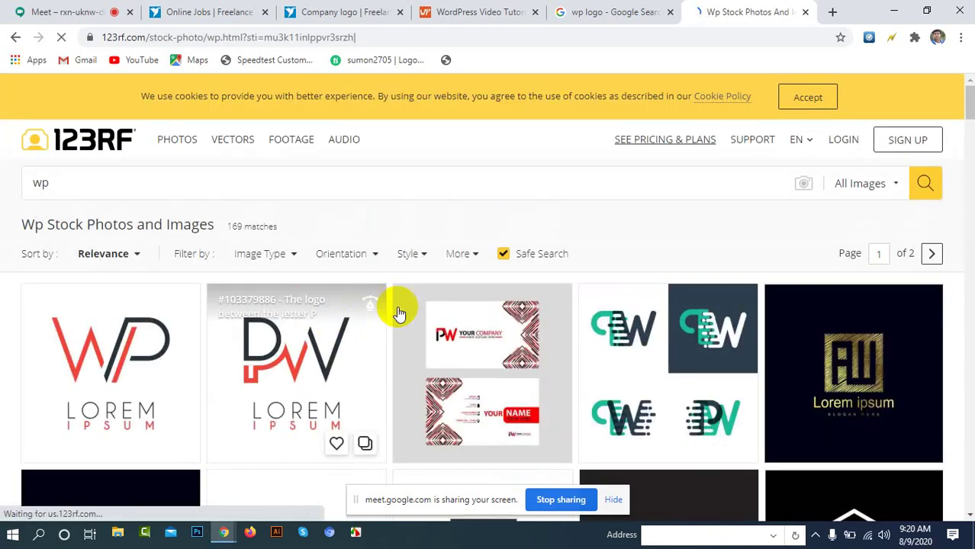
Step: Browse the "wp" results on 123RF and compare how the logo designs combine the letters W and P
scroll(399, 313, down, 3)
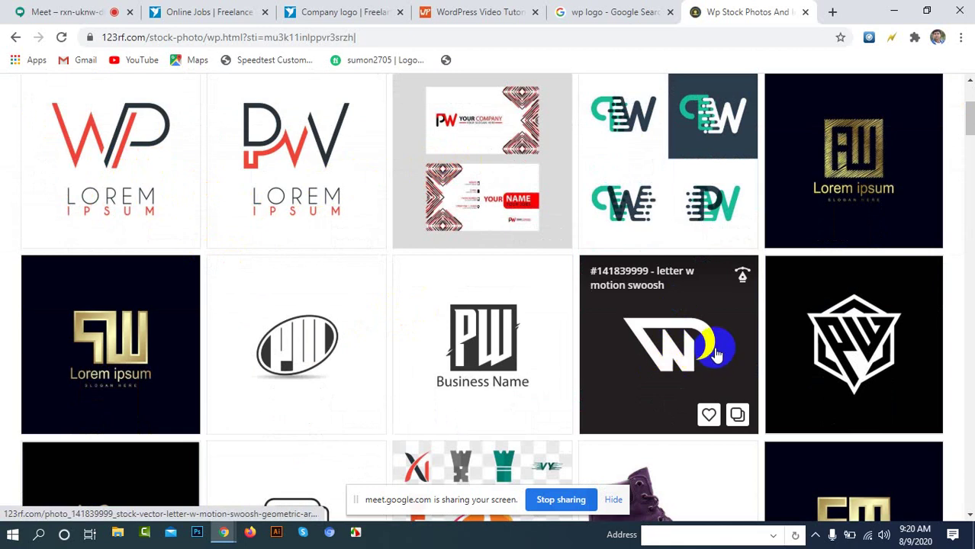
scroll(797, 345, down, 3)
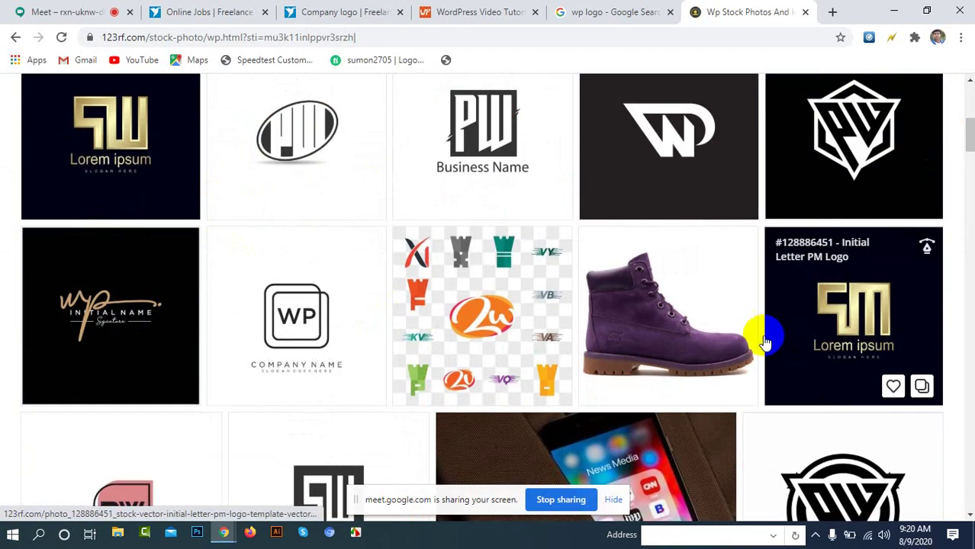
scroll(354, 327, down, 3)
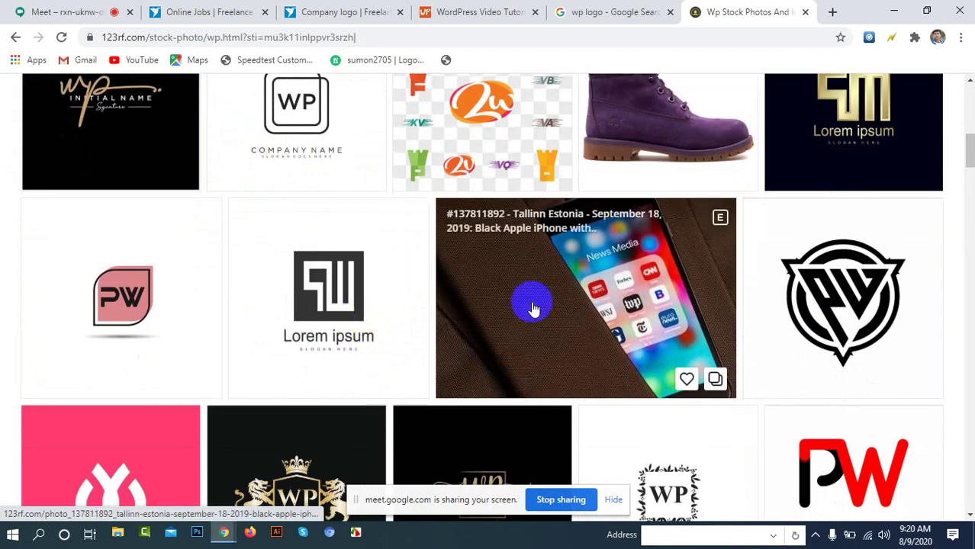
scroll(817, 304, down, 3)
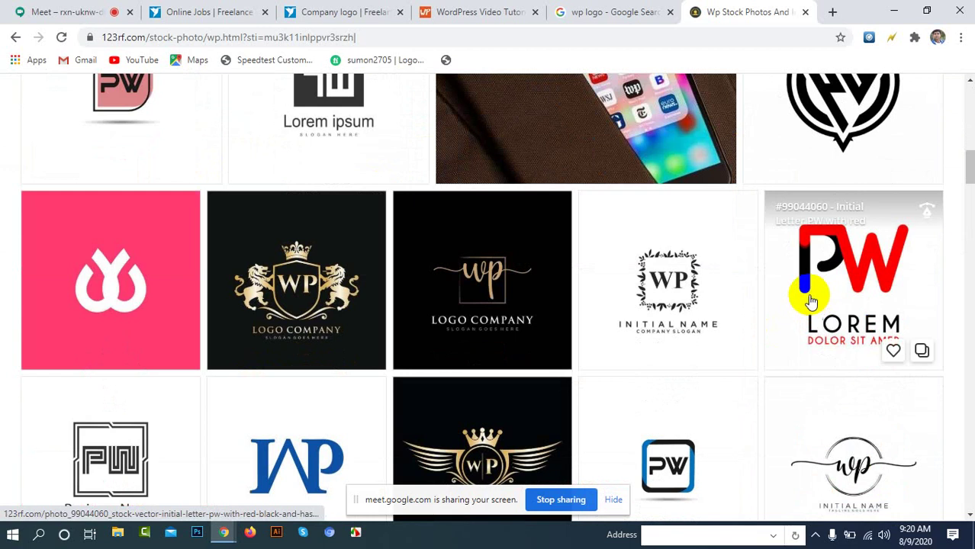
scroll(413, 271, down, 1)
scroll(401, 274, down, 1)
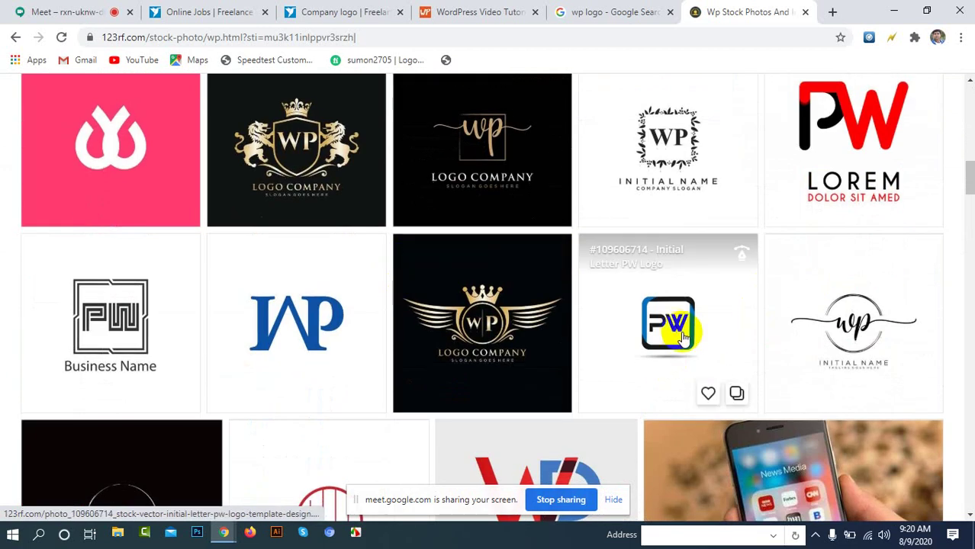
scroll(677, 341, up, 10)
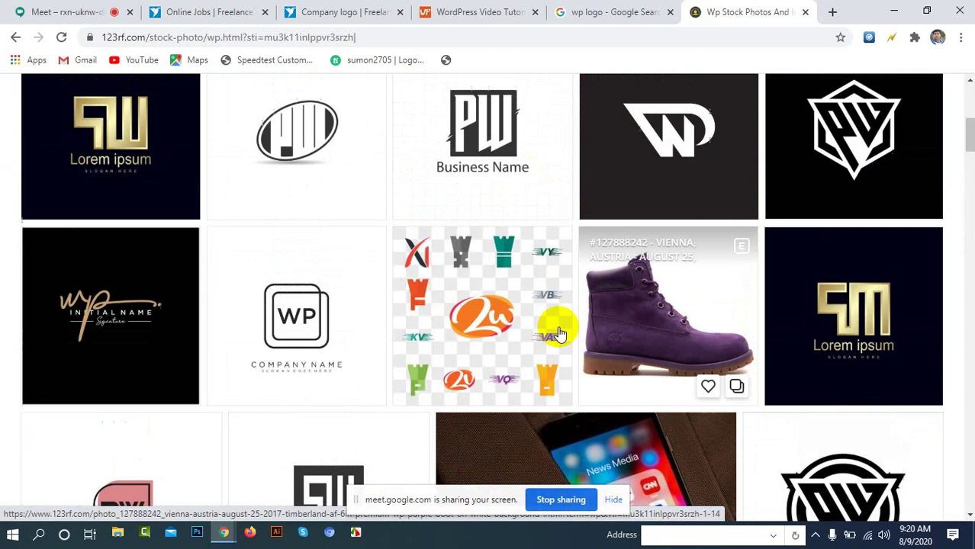
scroll(504, 336, up, 1)
scroll(758, 345, down, 3)
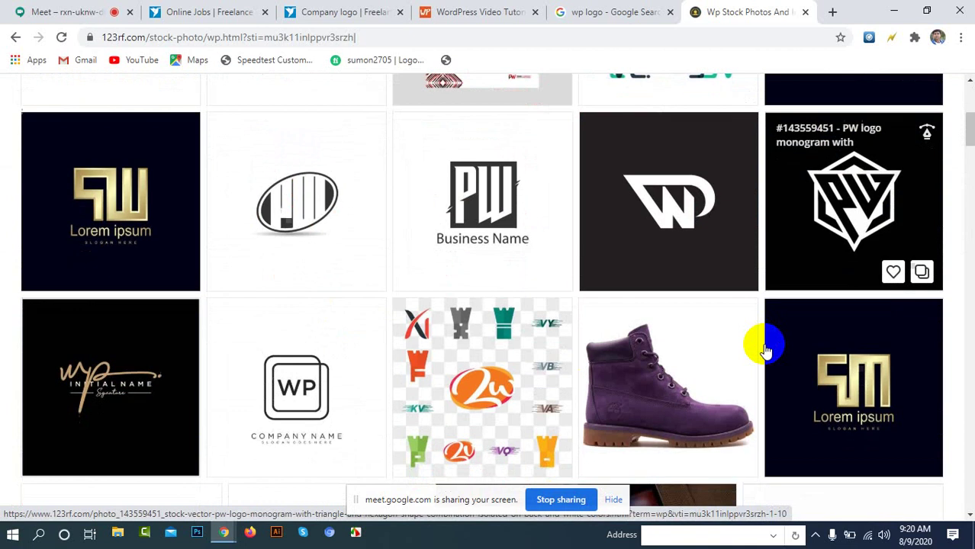
scroll(763, 353, down, 3)
scroll(756, 347, down, 5)
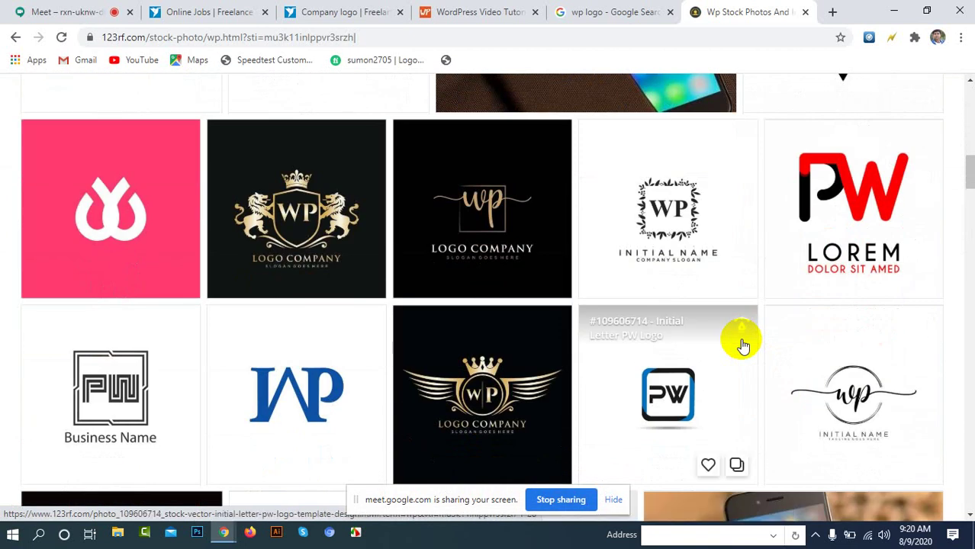
scroll(763, 320, up, 3)
scroll(809, 326, down, 5)
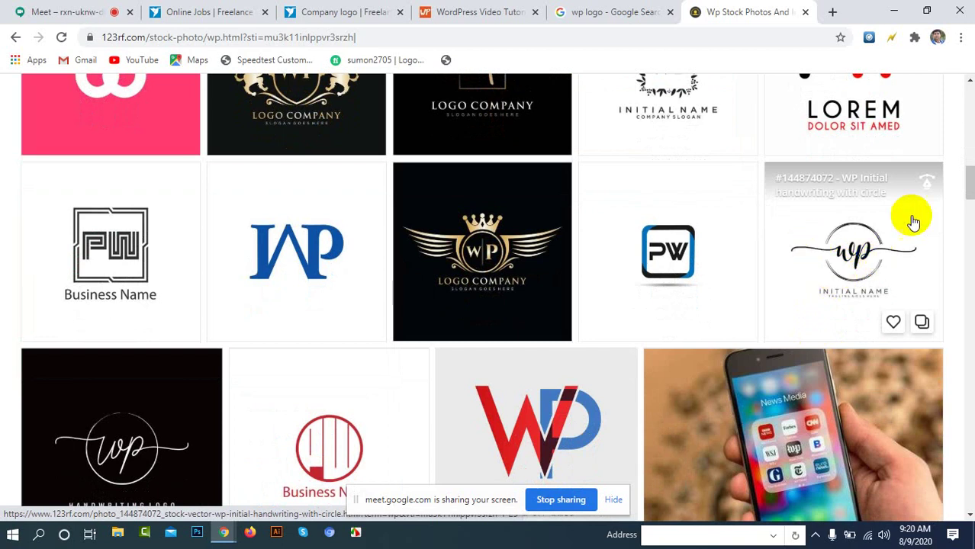
scroll(863, 273, up, 2)
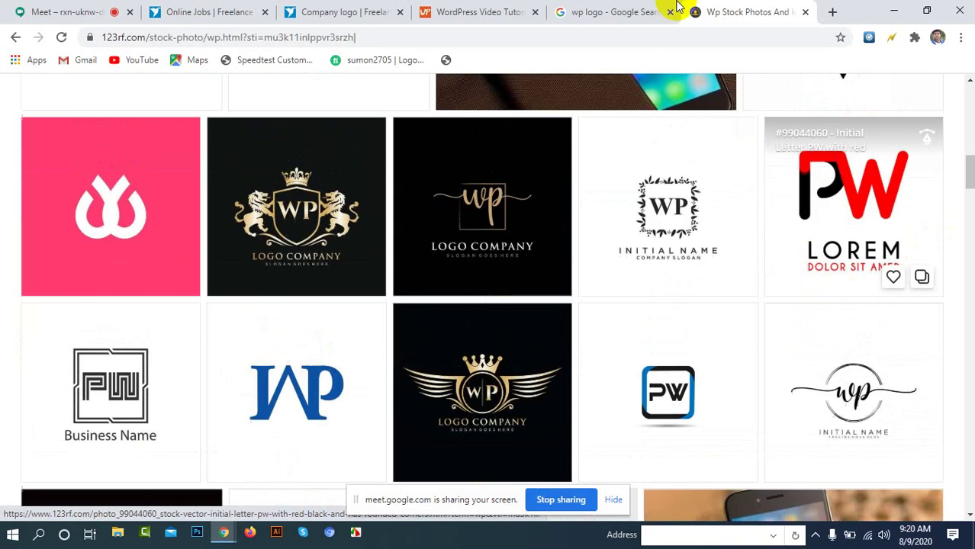
Step: Open a new browser tab for another logo search
click(833, 12)
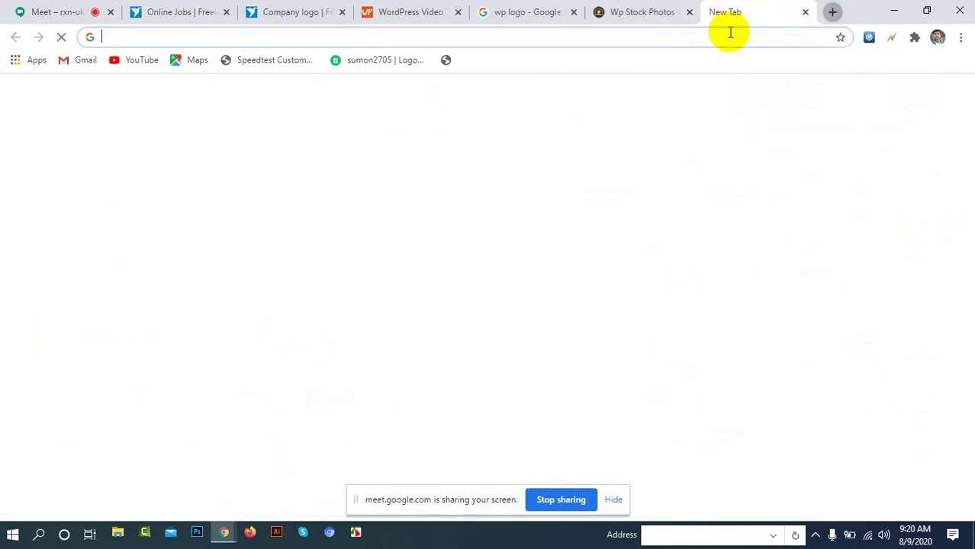
click(275, 39)
text(d)
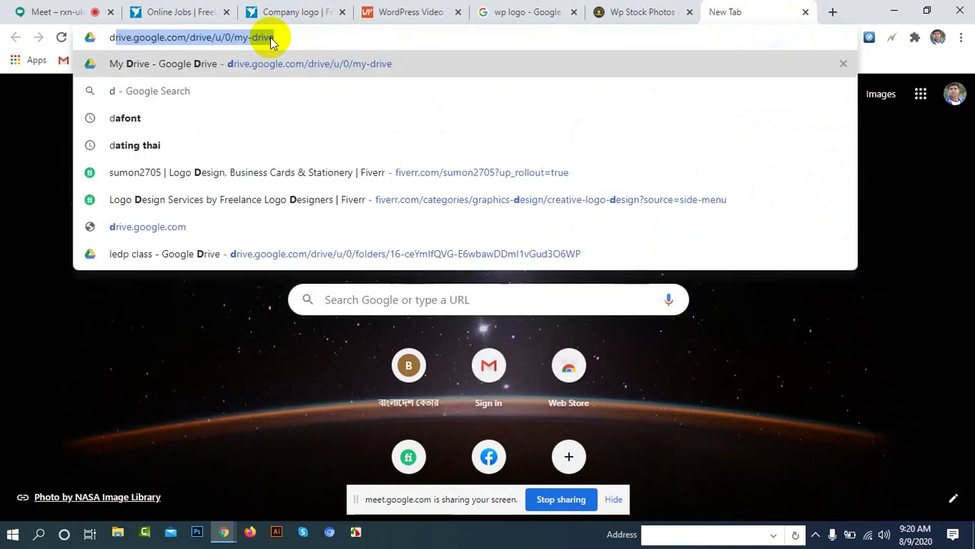
text(g)
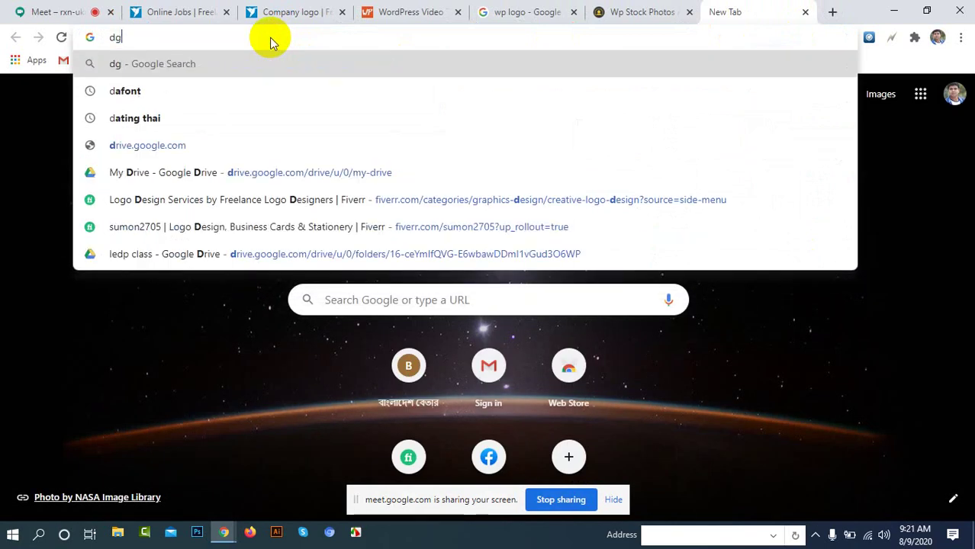
text(it)
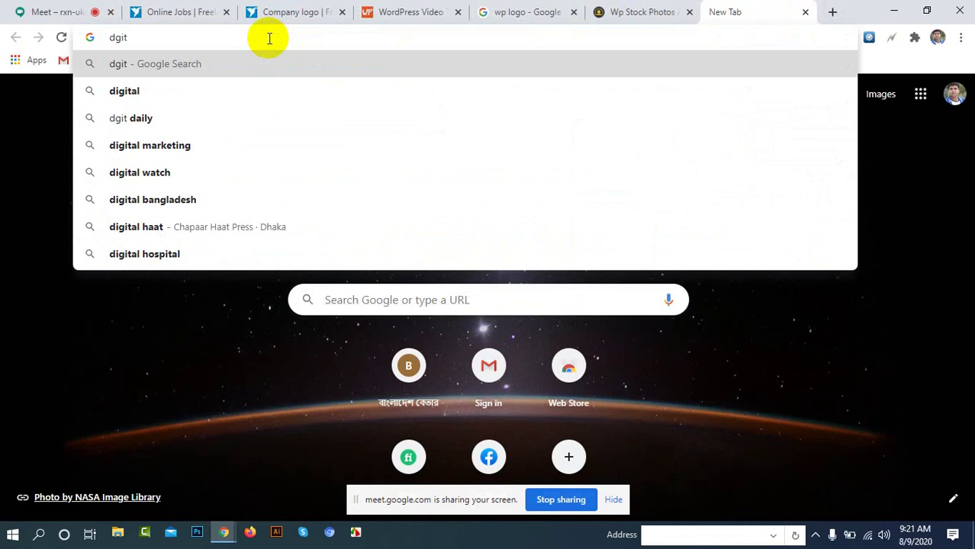
key(BackSpace)
key(BackSpace)
key(BackSpace)
key(BackSpace)
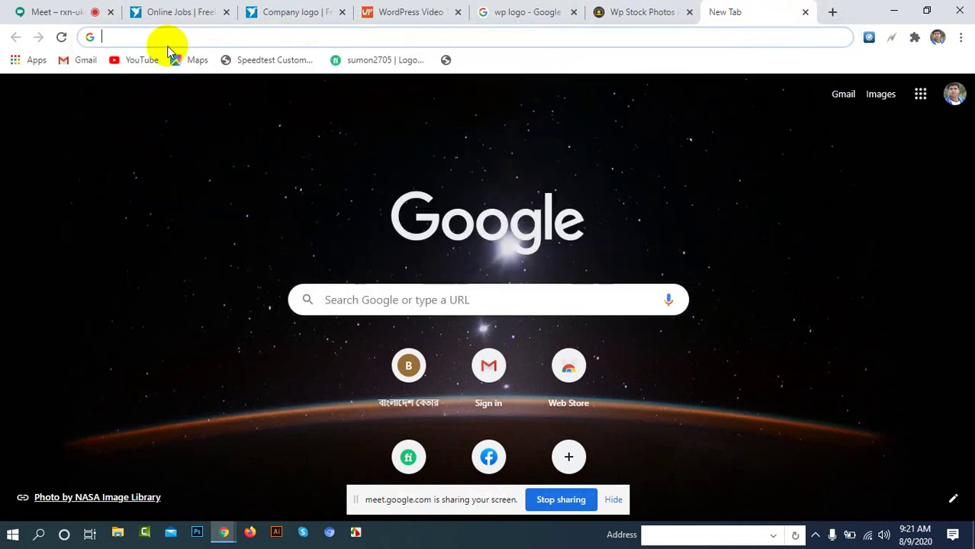
Step: Search Google for "digital marketing logo" and show the image results
text(digi)
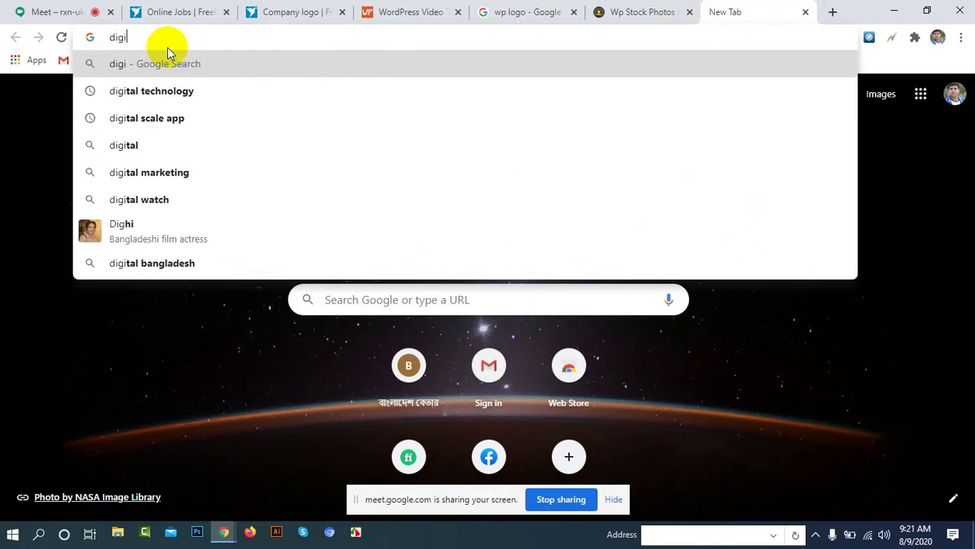
text(ta)
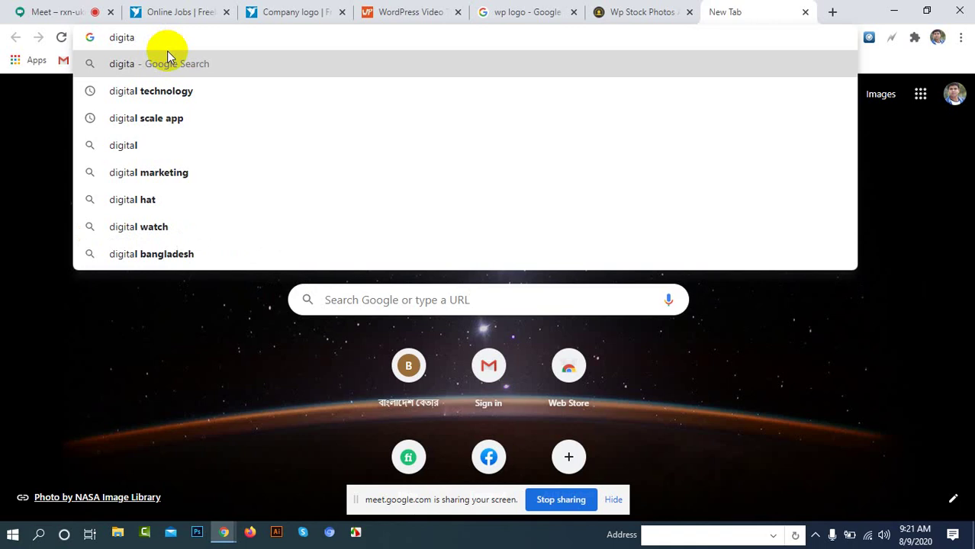
text(l m)
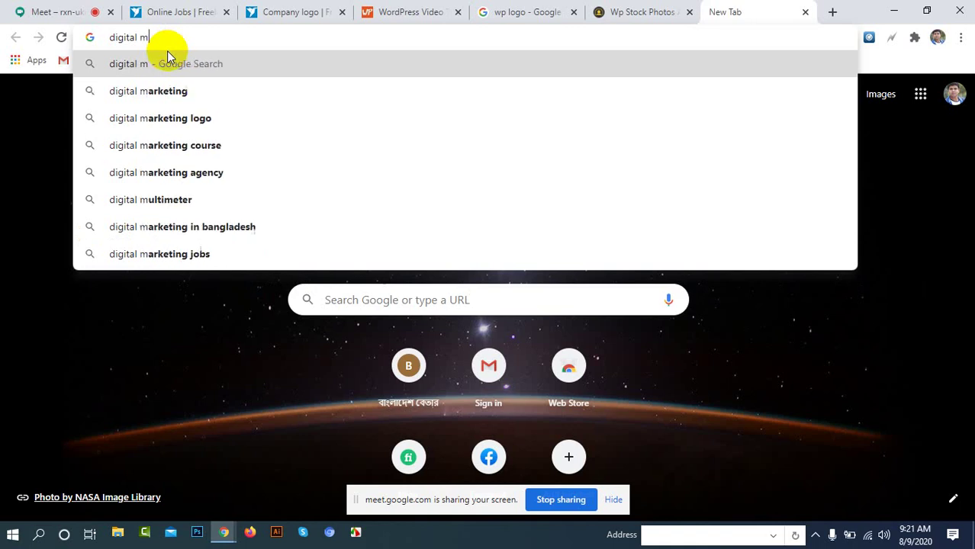
text(ar)
click(203, 93)
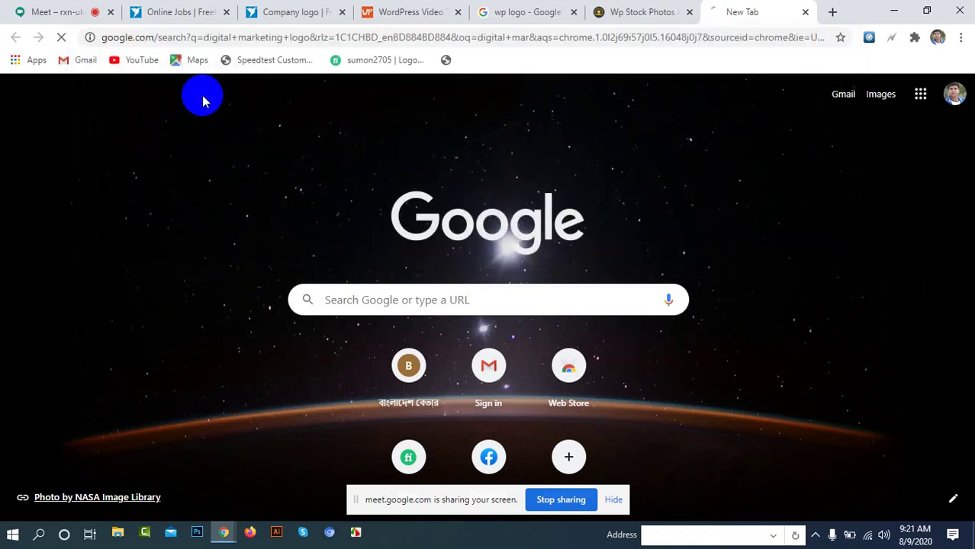
click(201, 153)
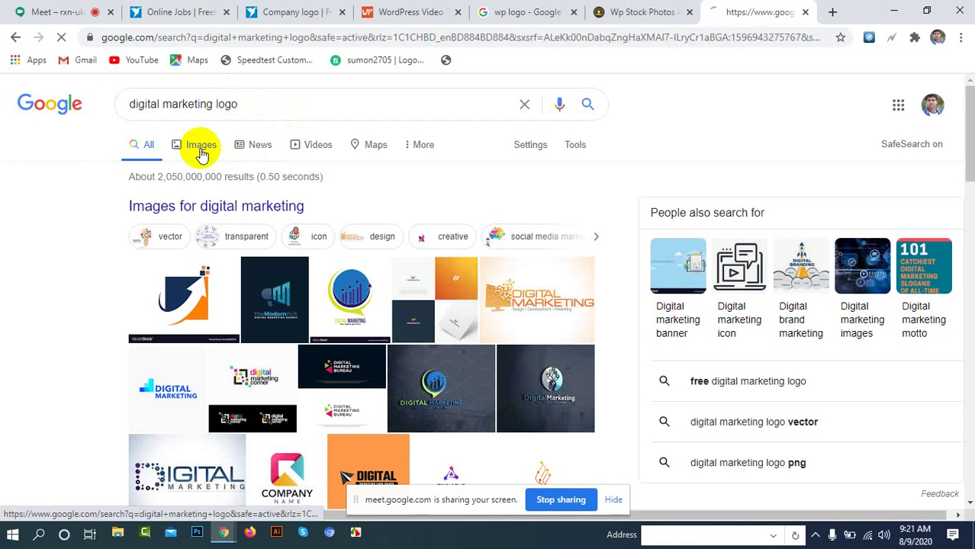
Step: Browse the "digital marketing logo" image results and examine their icons, lettering and colour ideas
scroll(527, 304, down, 2)
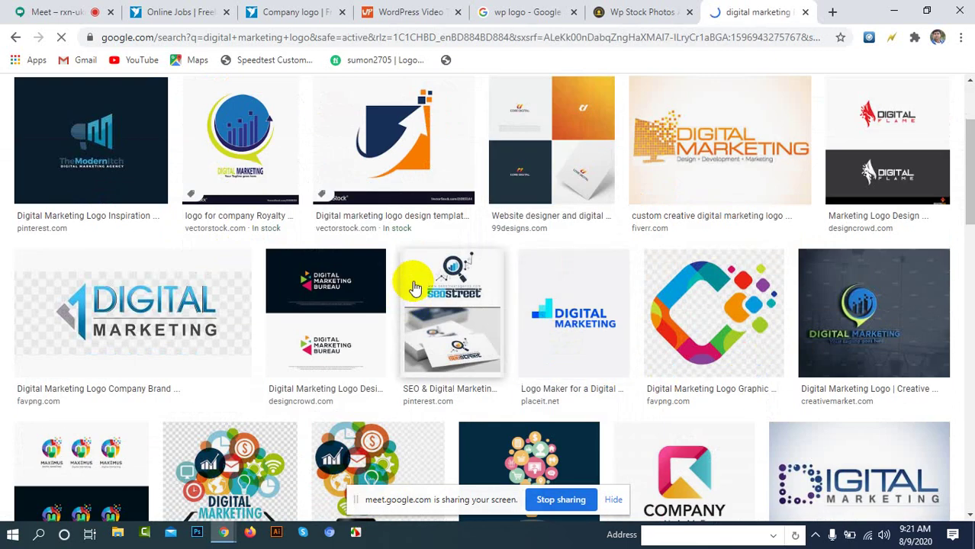
scroll(569, 280, down, 1)
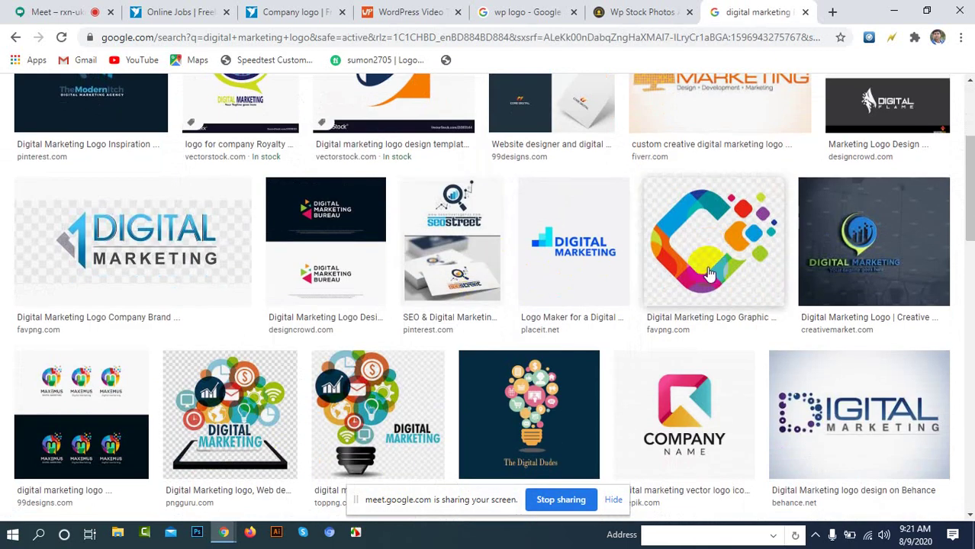
scroll(881, 219, up, 2)
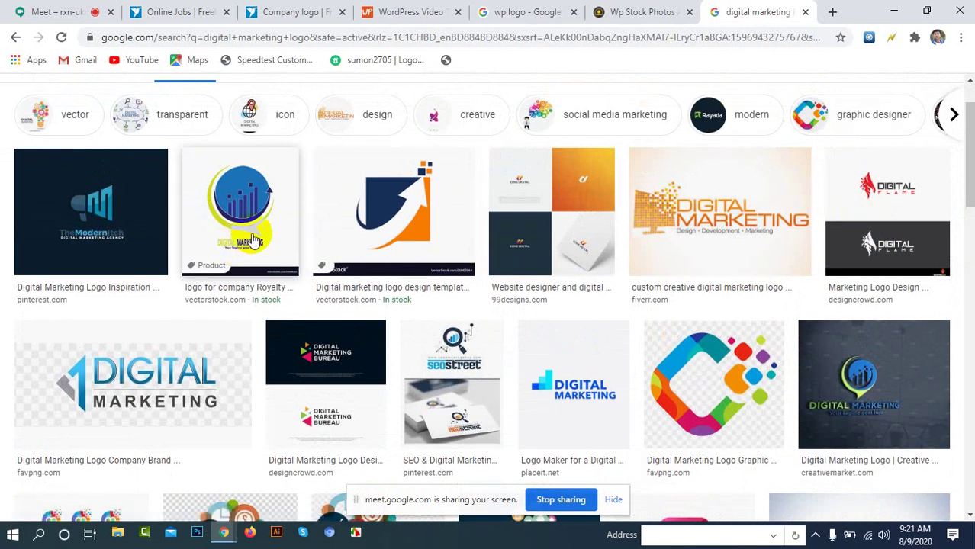
scroll(685, 263, down, 3)
scroll(683, 268, down, 2)
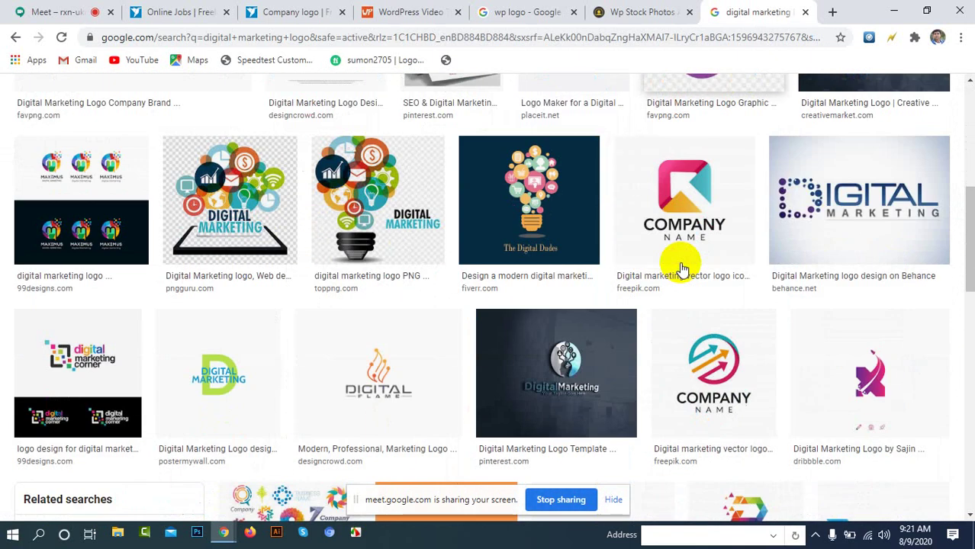
scroll(663, 267, down, 3)
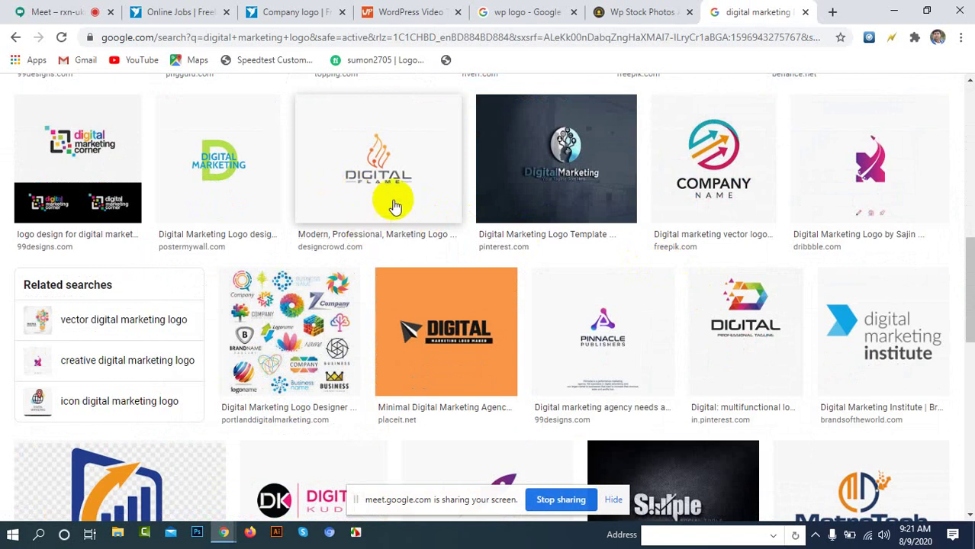
scroll(391, 202, down, 2)
scroll(390, 210, down, 2)
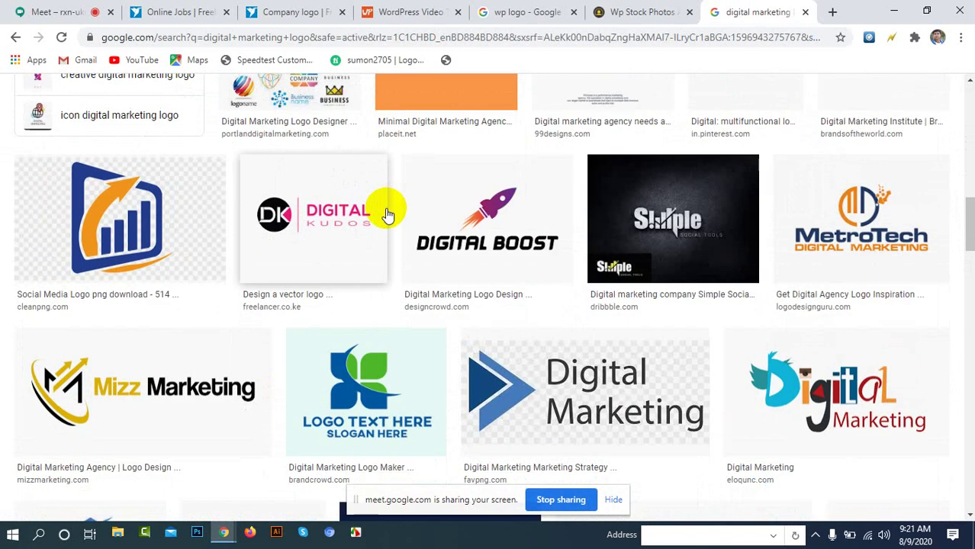
scroll(387, 214, down, 3)
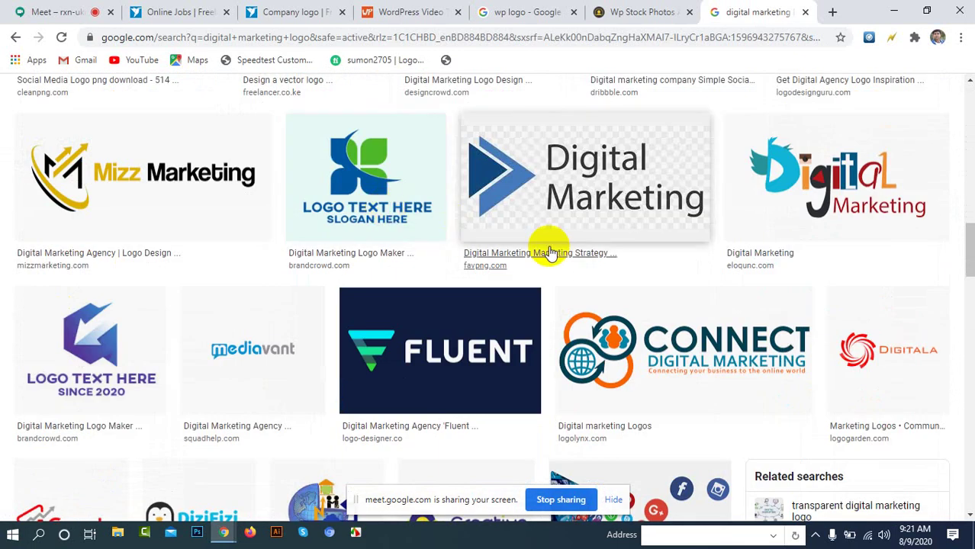
scroll(681, 261, up, 4)
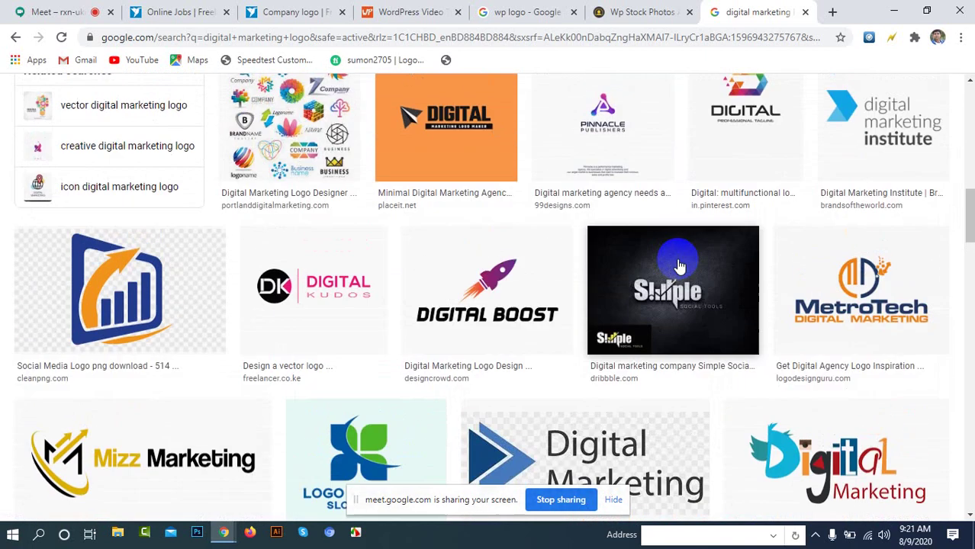
scroll(671, 263, down, 4)
scroll(671, 264, down, 3)
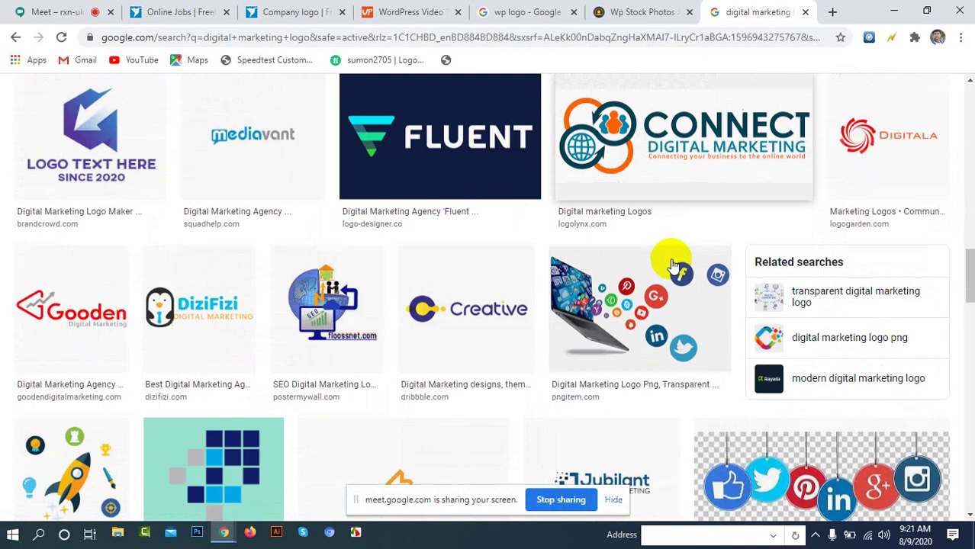
scroll(539, 252, up, 4)
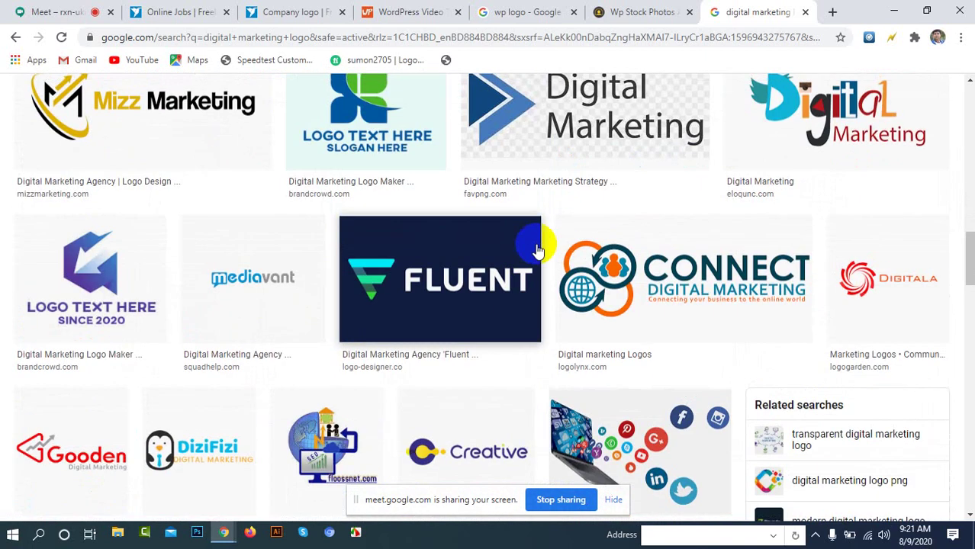
Step: Return to the first "digital marketing logo" images and open the preview of the red and white Digital Flame logo
scroll(538, 252, up, 9)
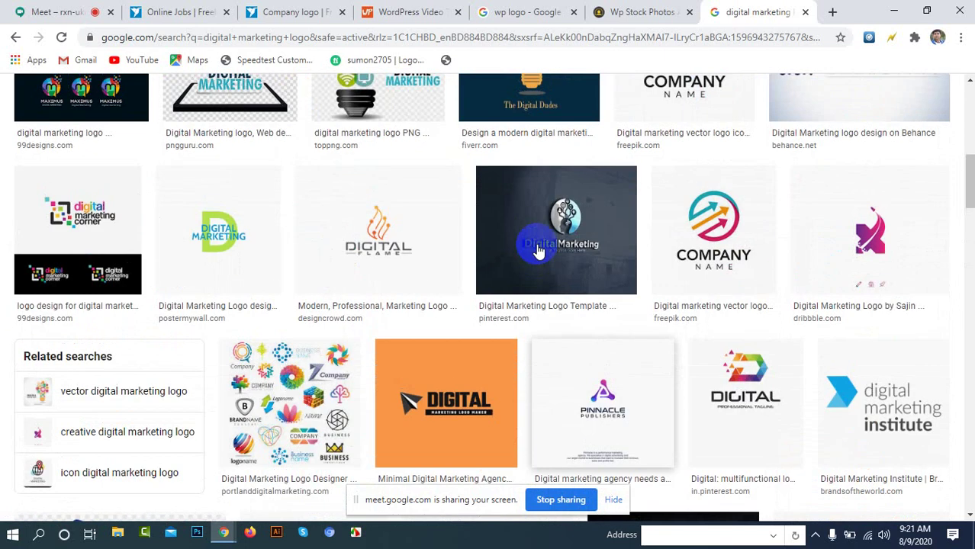
scroll(539, 252, up, 6)
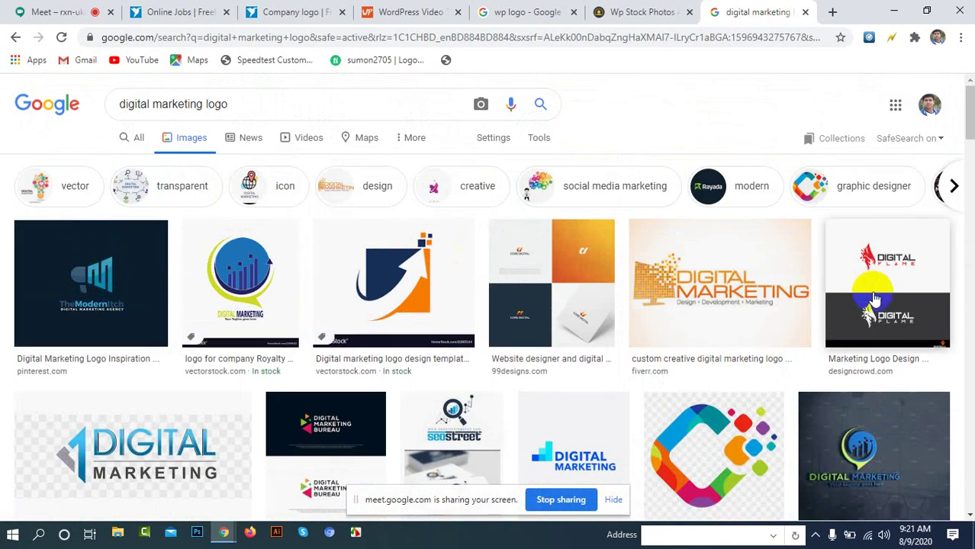
click(876, 286)
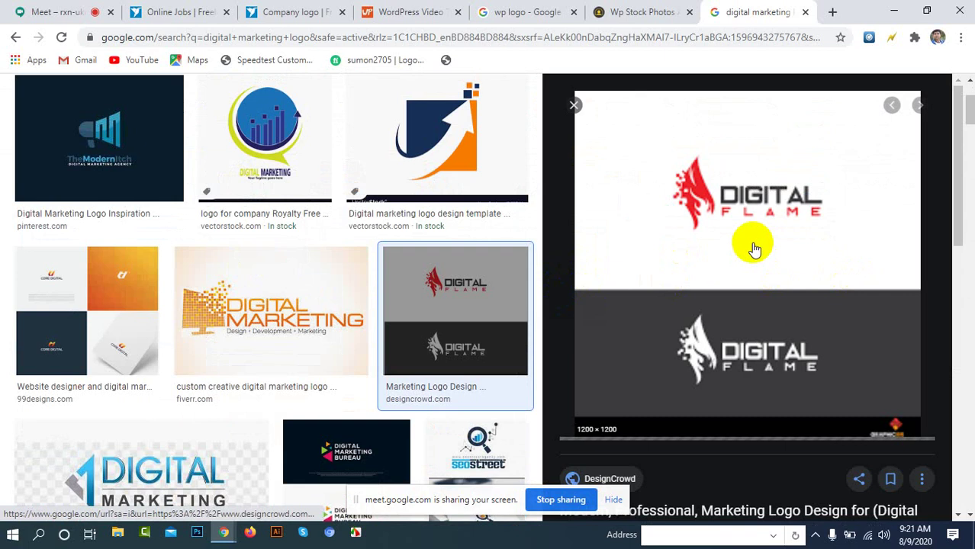
Step: Browse further down the "digital marketing logo" results and open the preview of the orange Digital Flame logo with the line-drawn flame
scroll(284, 313, down, 5)
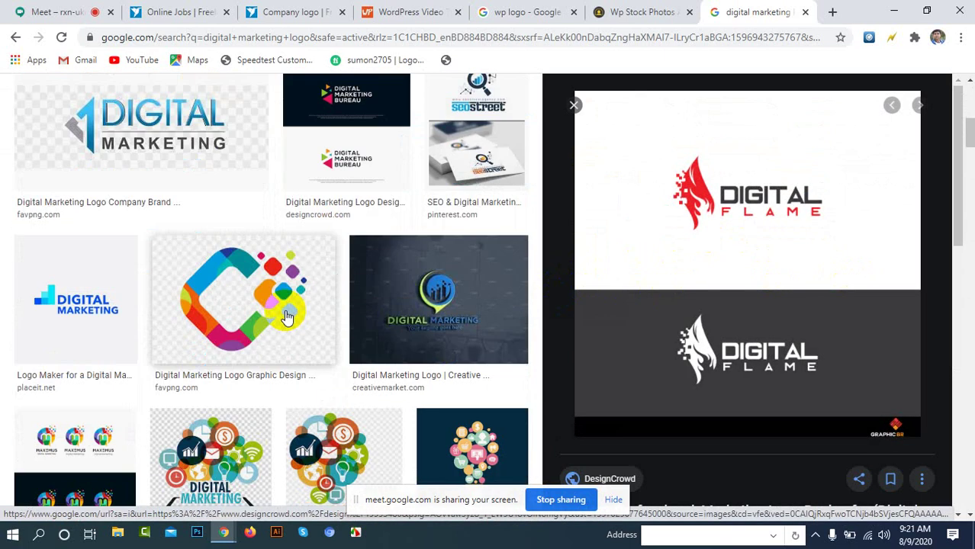
scroll(286, 317, down, 3)
scroll(294, 305, down, 6)
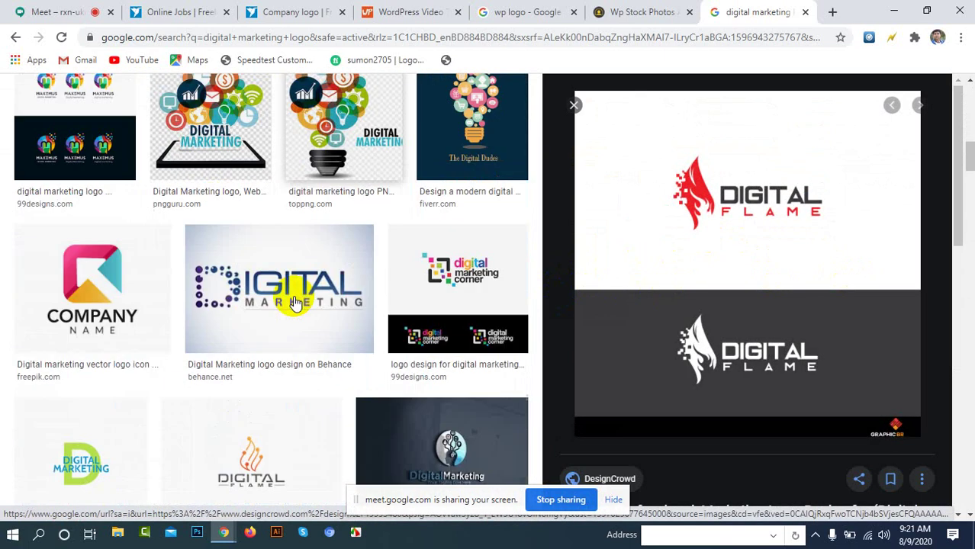
click(249, 241)
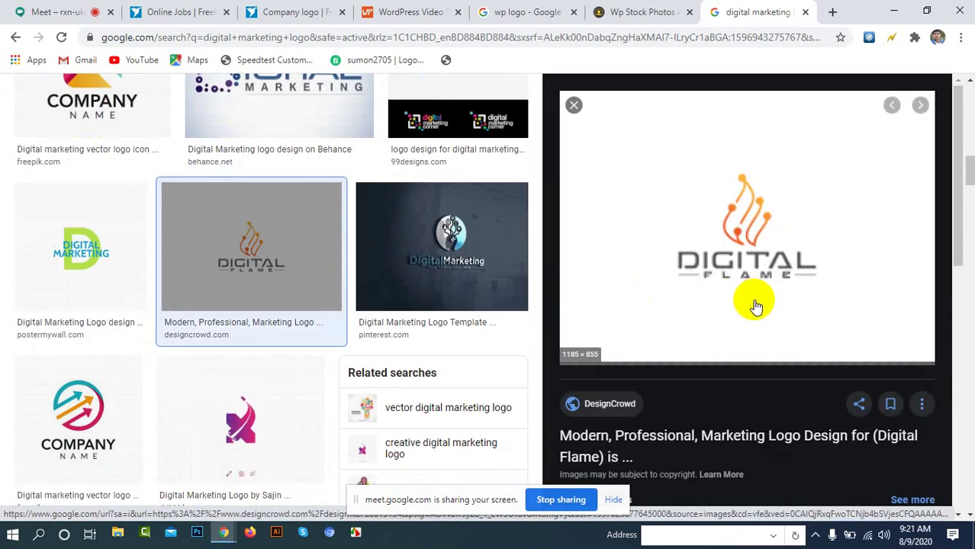
Step: Look through the logo's related images and open the Digital Flame design with the pixelated flame beside the lettering
scroll(756, 305, down, 5)
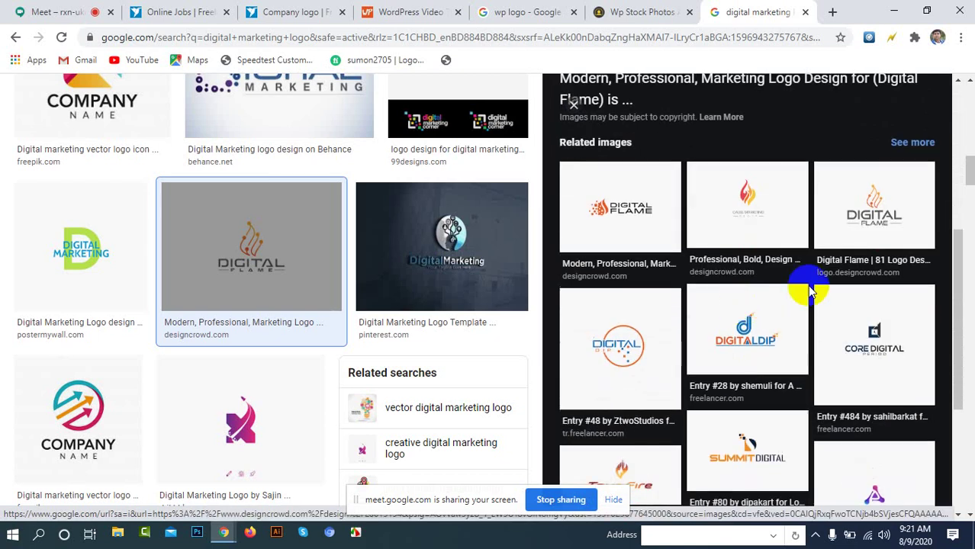
scroll(878, 311, down, 1)
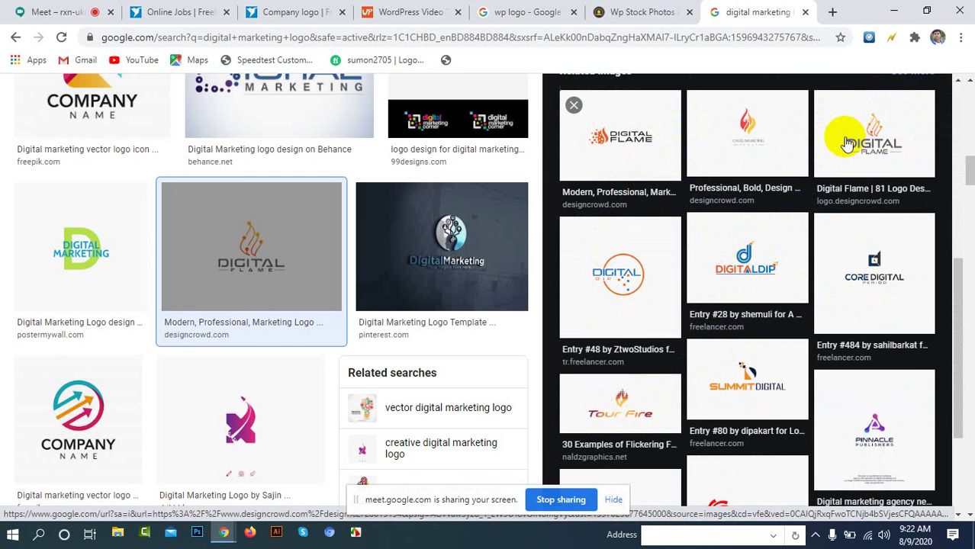
click(601, 142)
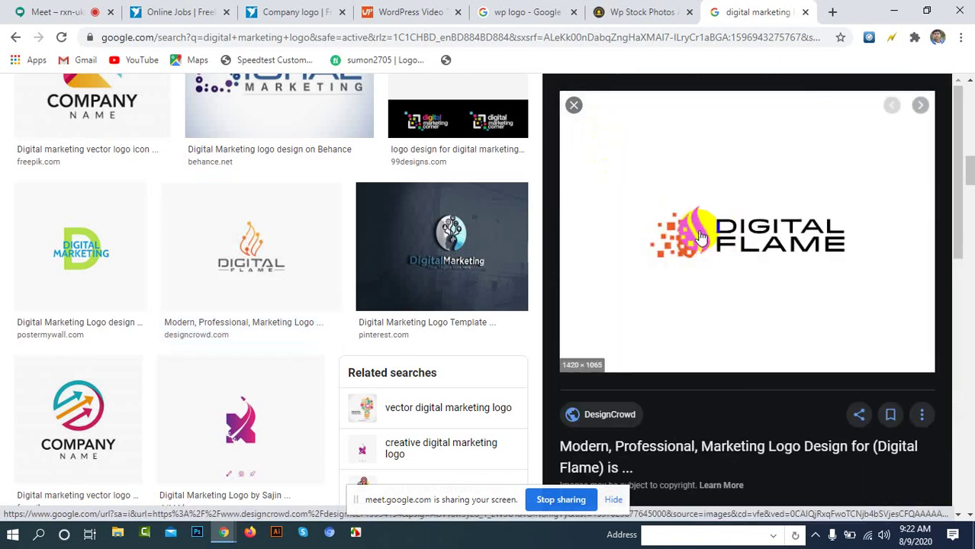
Step: Check the related images of the pixelated flame logo and reopen the Digital Flame design with the line-drawn flame
scroll(751, 239, down, 4)
scroll(718, 174, up, 4)
scroll(710, 252, down, 5)
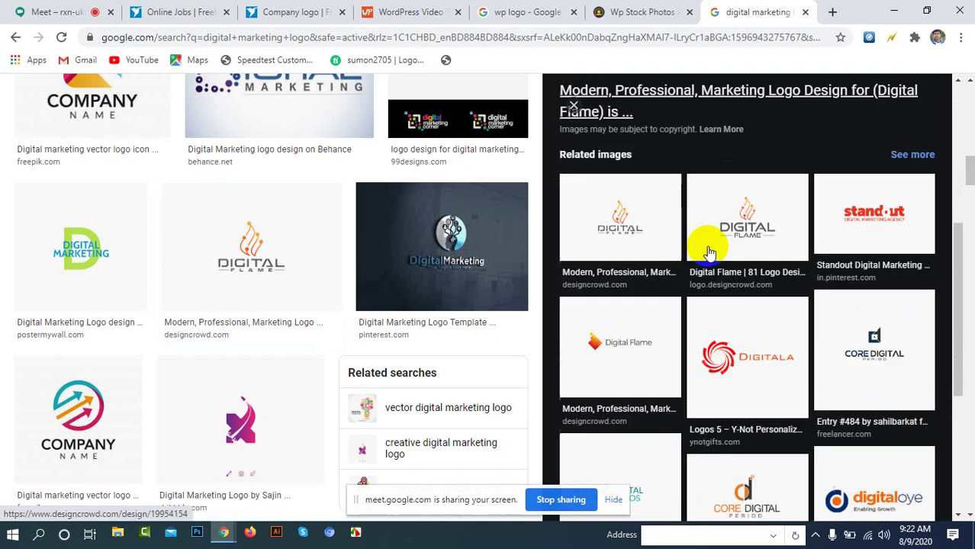
click(622, 216)
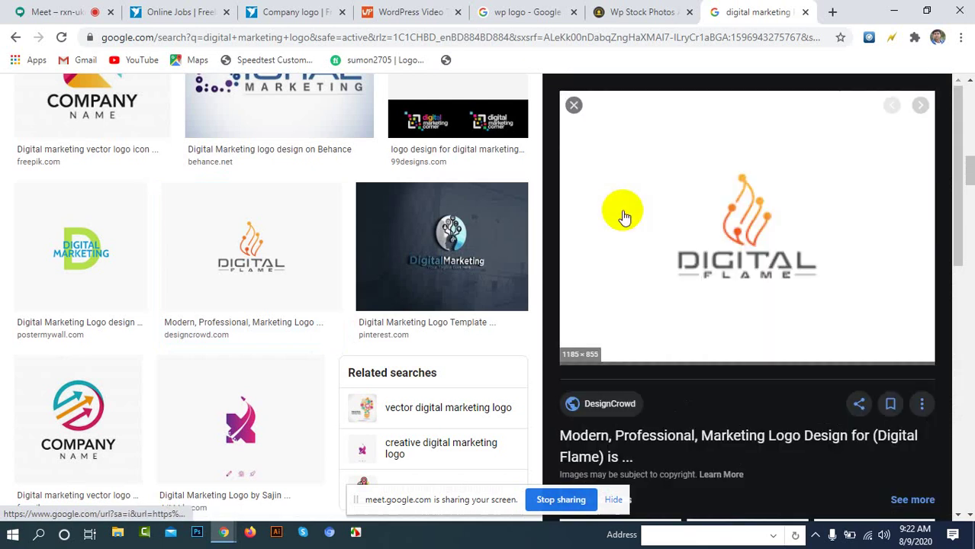
Step: Examine the line-drawn Digital Flame logo and open the Cause Marketing Group flame logo from its related images
scroll(785, 229, down, 2)
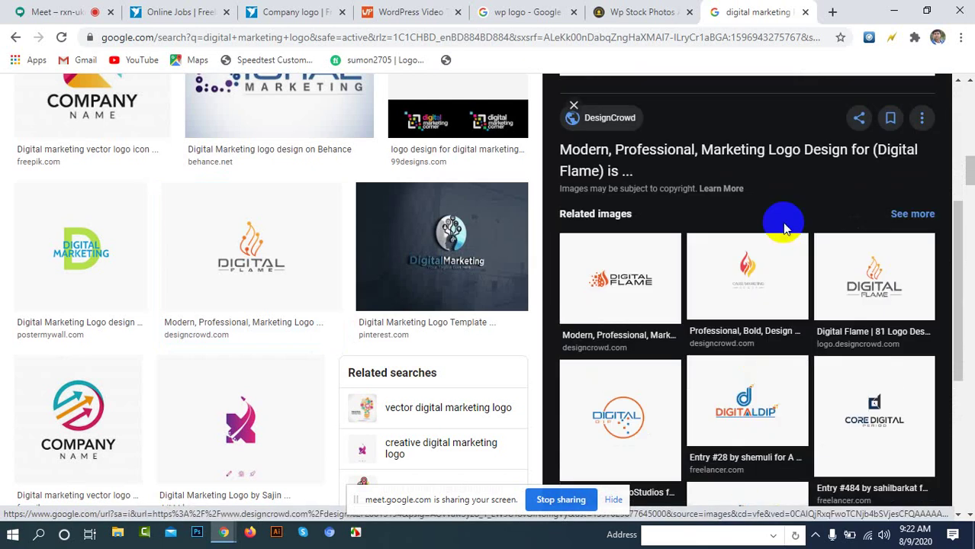
click(751, 255)
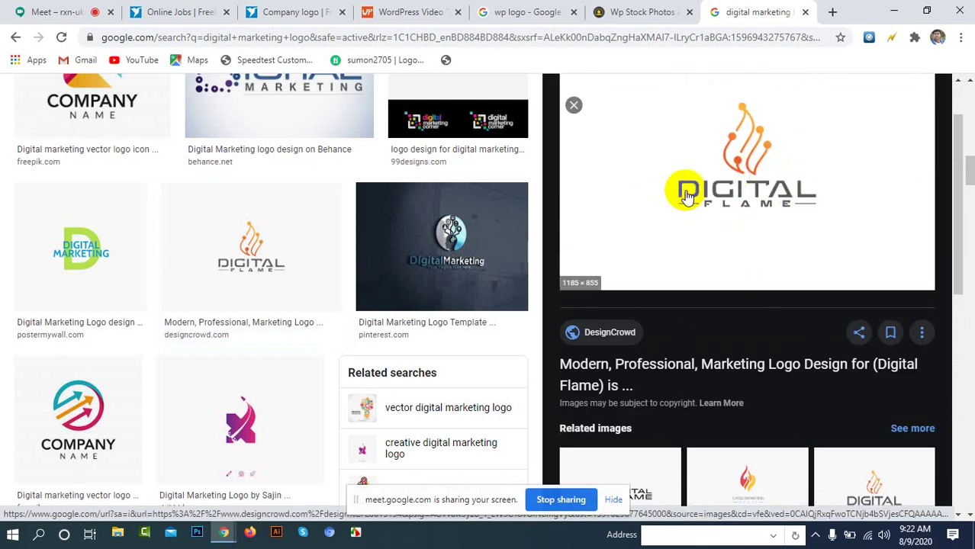
scroll(702, 218, down, 2)
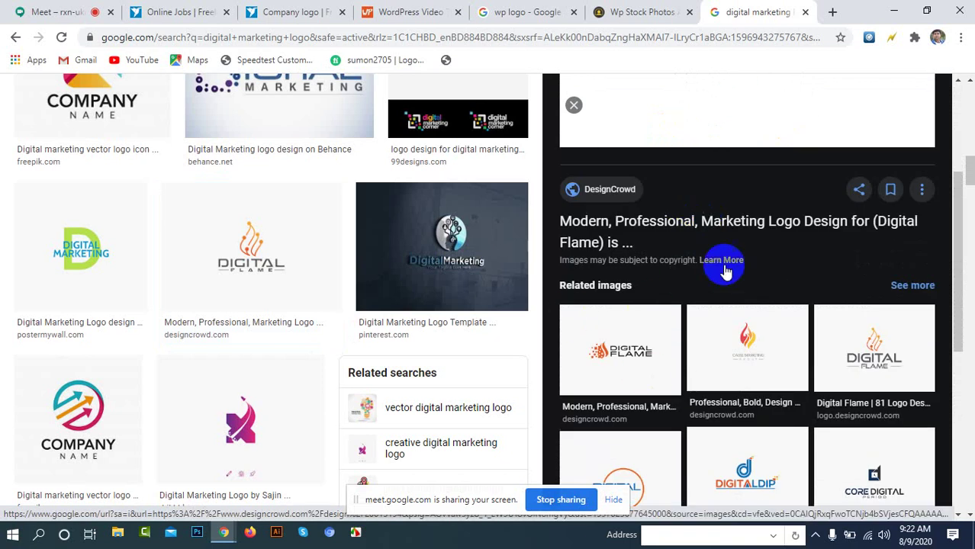
scroll(736, 214, up, 2)
scroll(757, 191, down, 2)
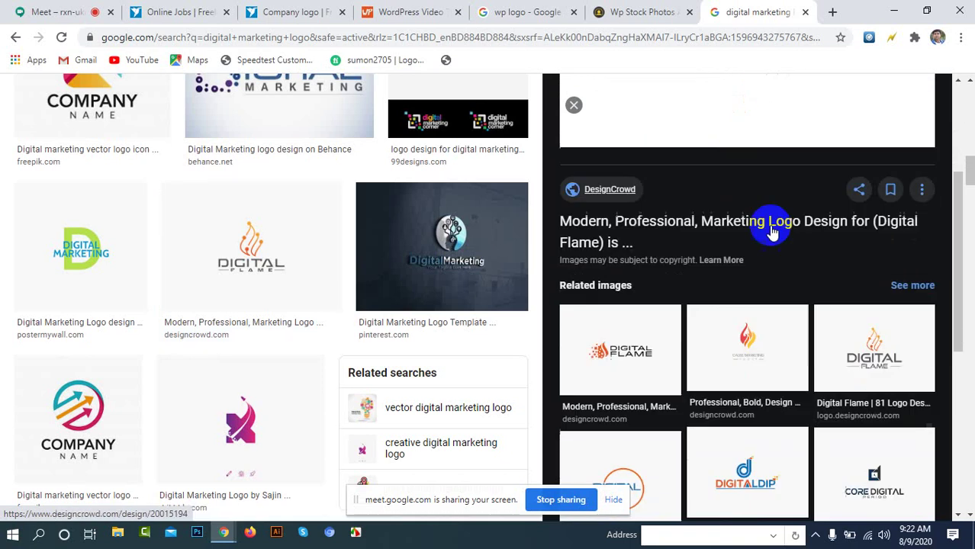
click(774, 323)
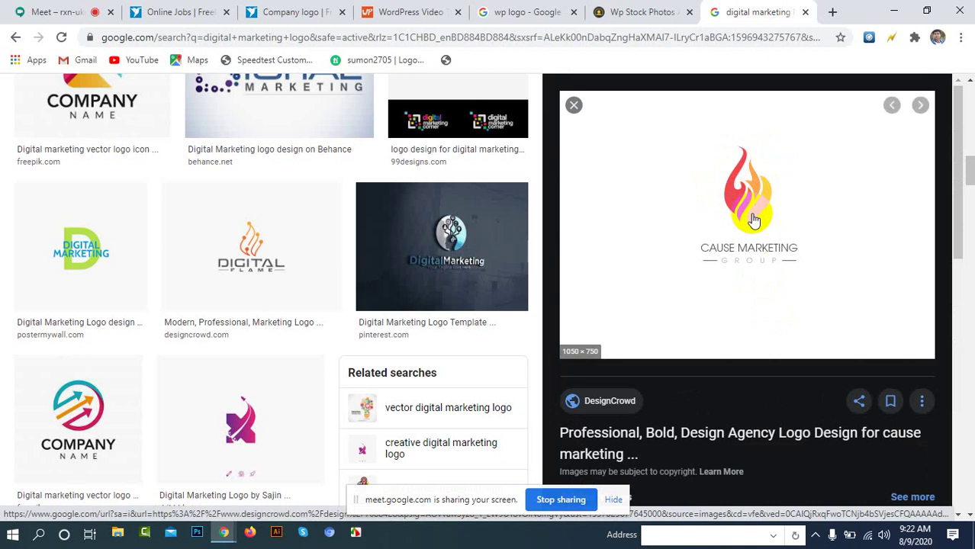
Step: Examine the Cause Marketing Group logo's related images and compare them with further digital marketing results such as MetroTech
scroll(754, 221, down, 3)
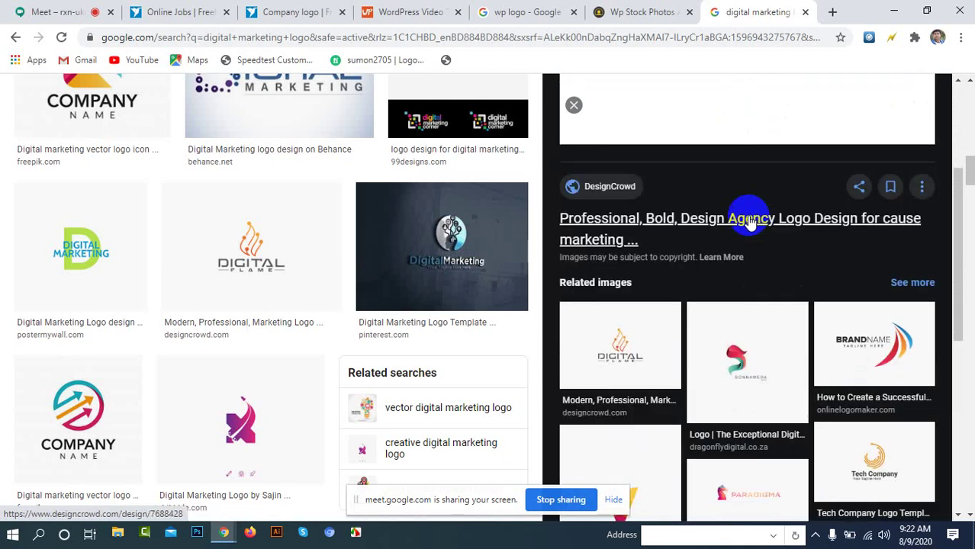
scroll(750, 221, down, 4)
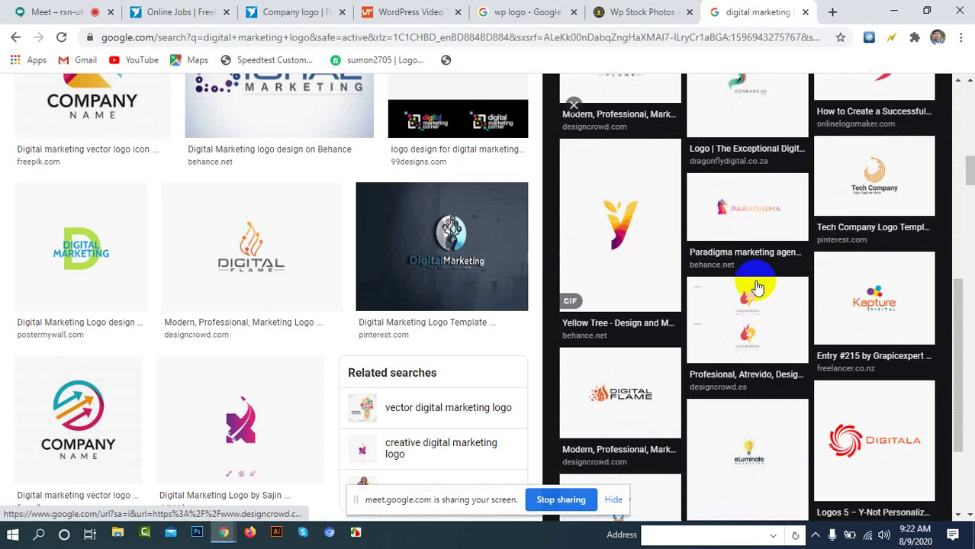
scroll(752, 317, down, 2)
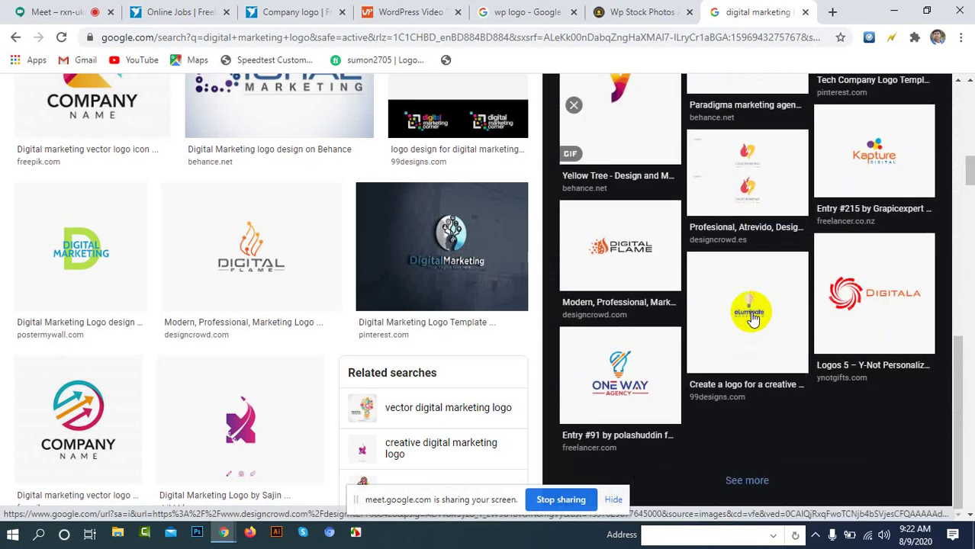
scroll(580, 311, down, 6)
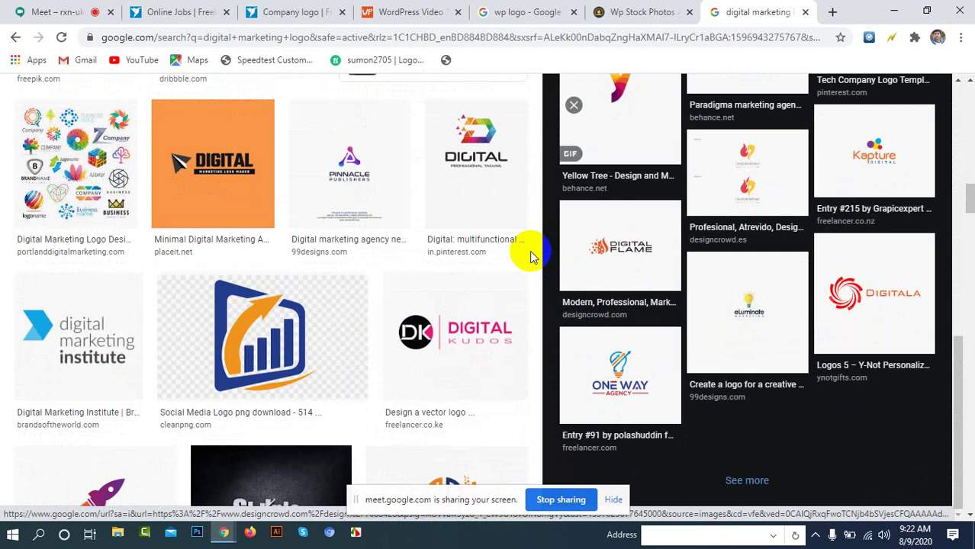
scroll(412, 252, down, 3)
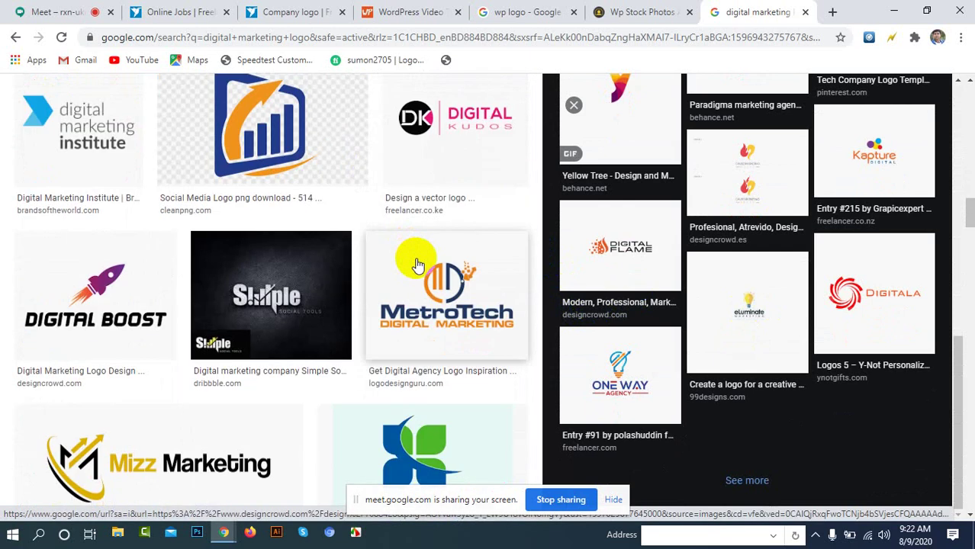
scroll(418, 265, down, 3)
scroll(464, 261, up, 4)
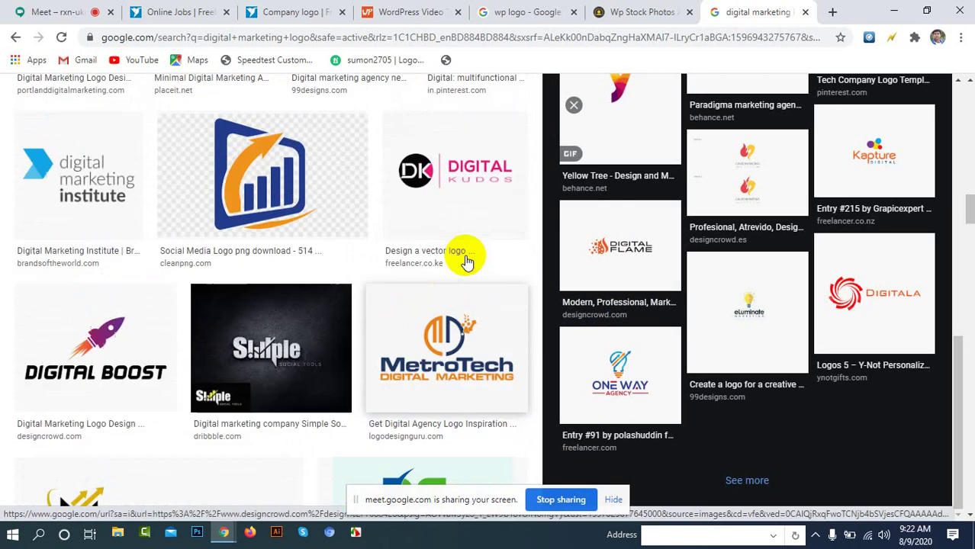
scroll(467, 261, up, 1)
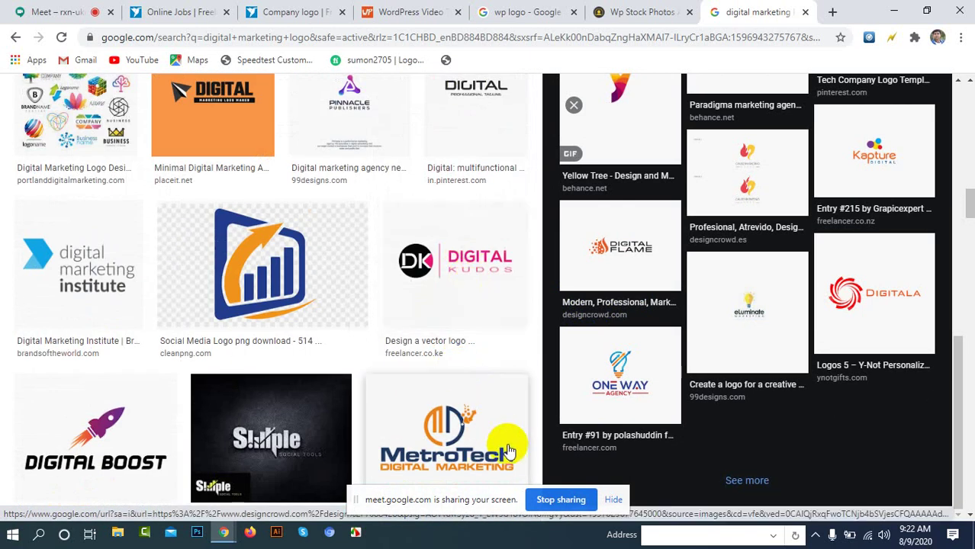
scroll(722, 271, up, 7)
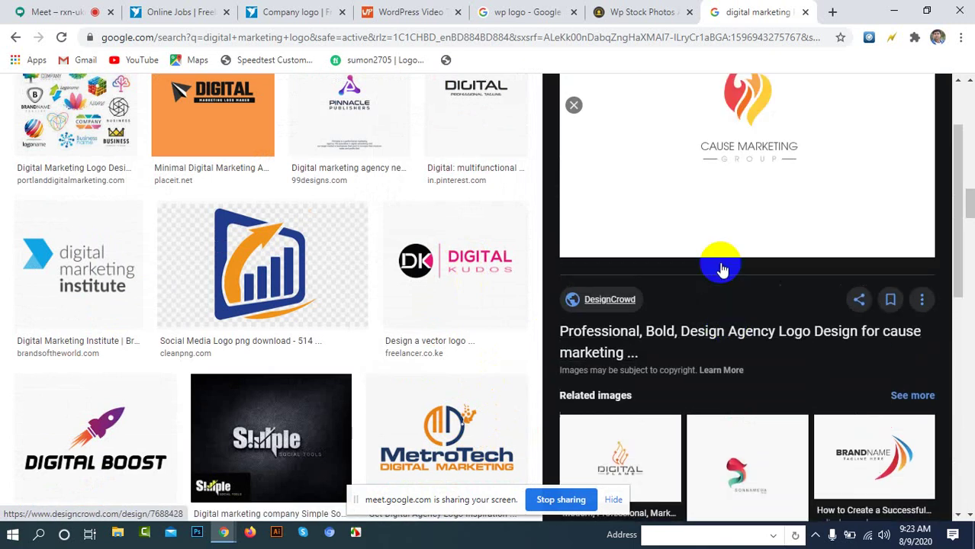
scroll(718, 247, down, 6)
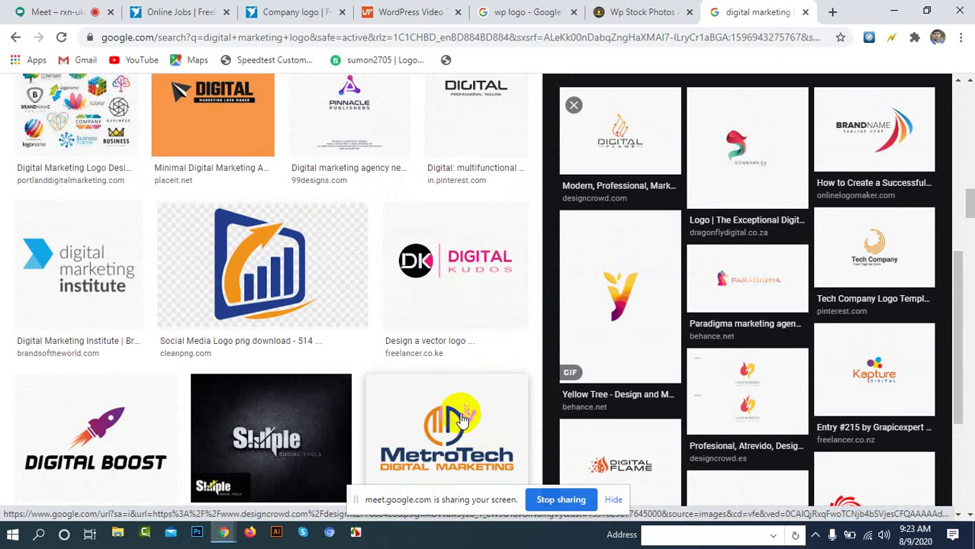
scroll(734, 261, up, 1)
scroll(718, 279, down, 3)
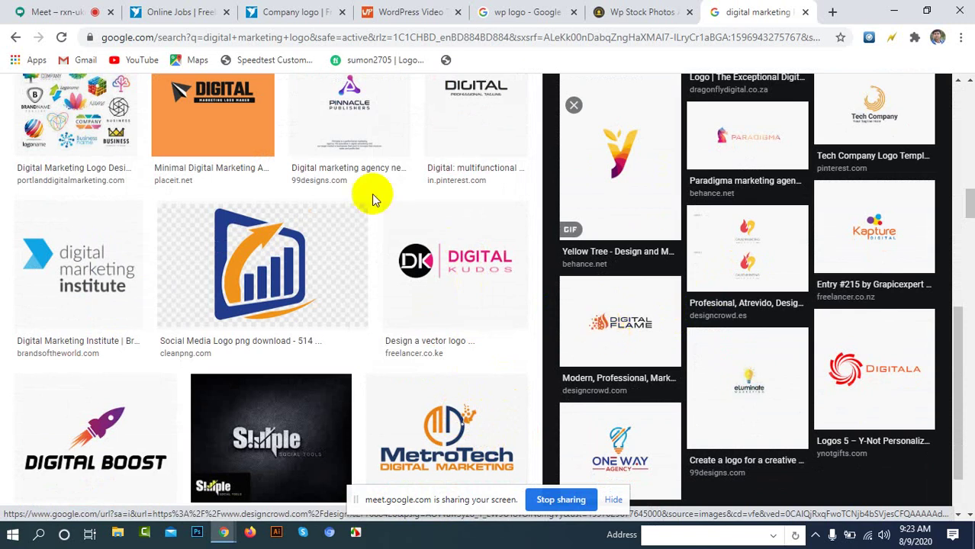
Step: Return to the first "digital marketing logo" results and examine the pixel details in their icons
scroll(375, 196, up, 10)
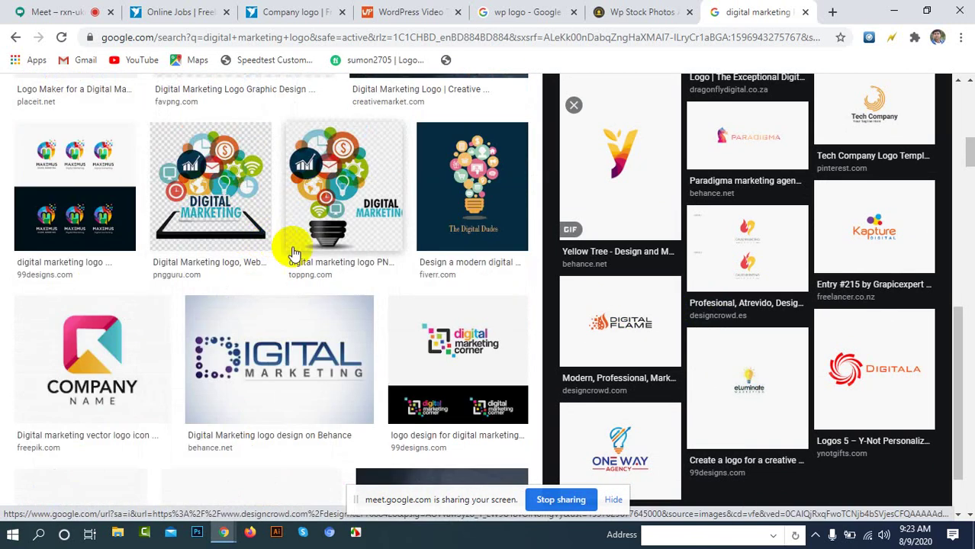
scroll(381, 244, up, 5)
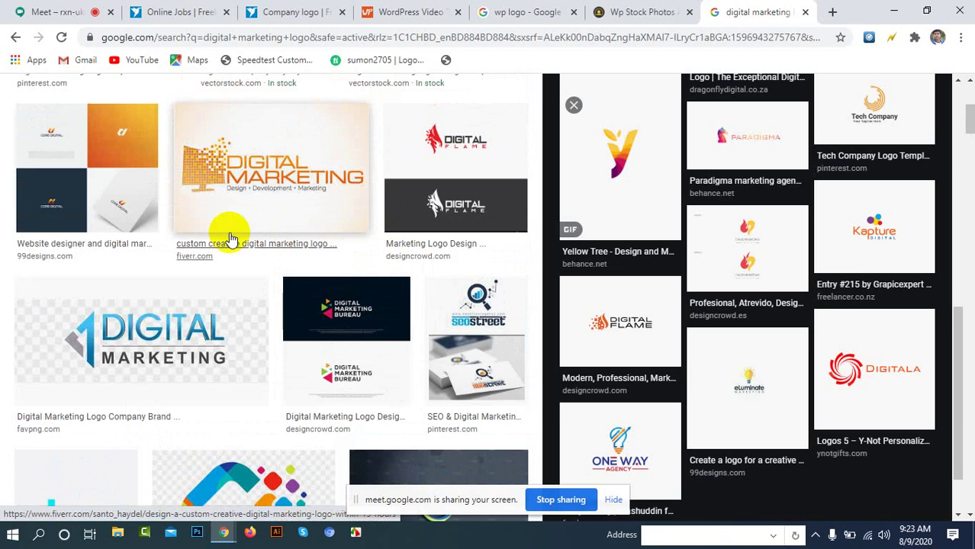
scroll(220, 233, up, 1)
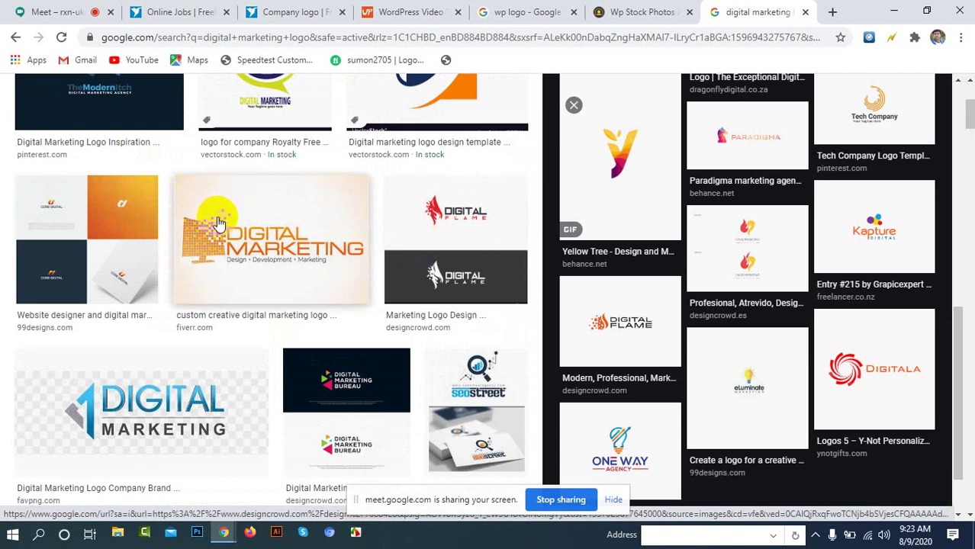
scroll(457, 183, up, 2)
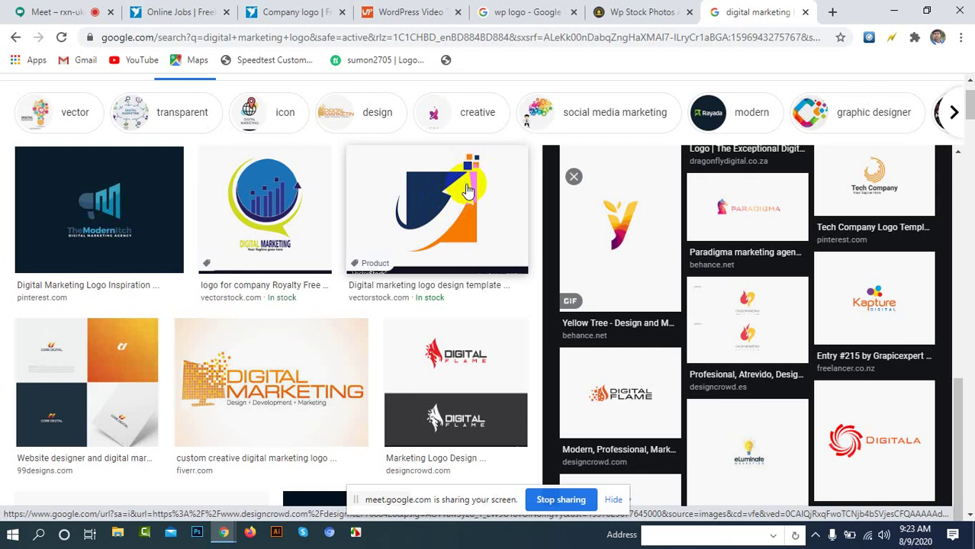
Step: Open the full set of related images for the Cause Marketing Group logo
scroll(697, 267, down, 7)
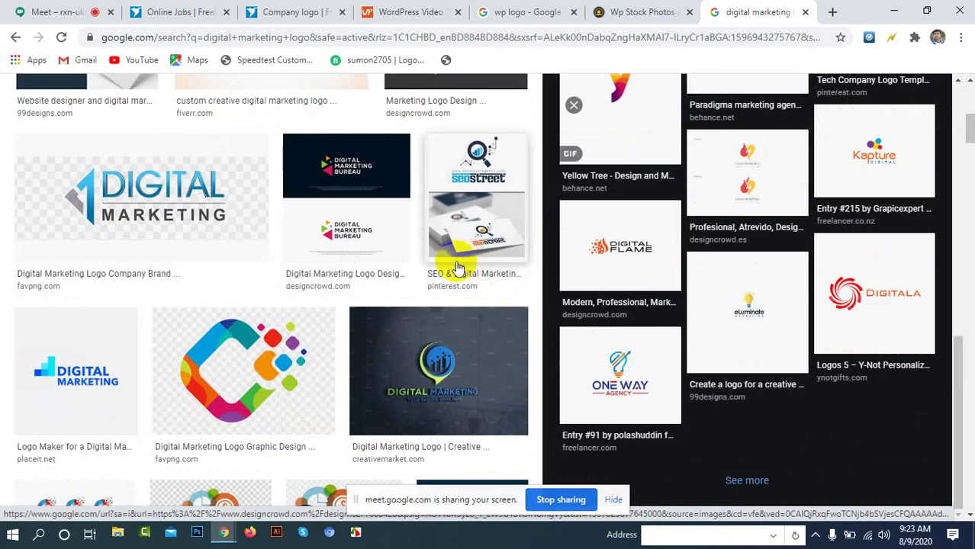
scroll(461, 273, down, 10)
click(735, 471)
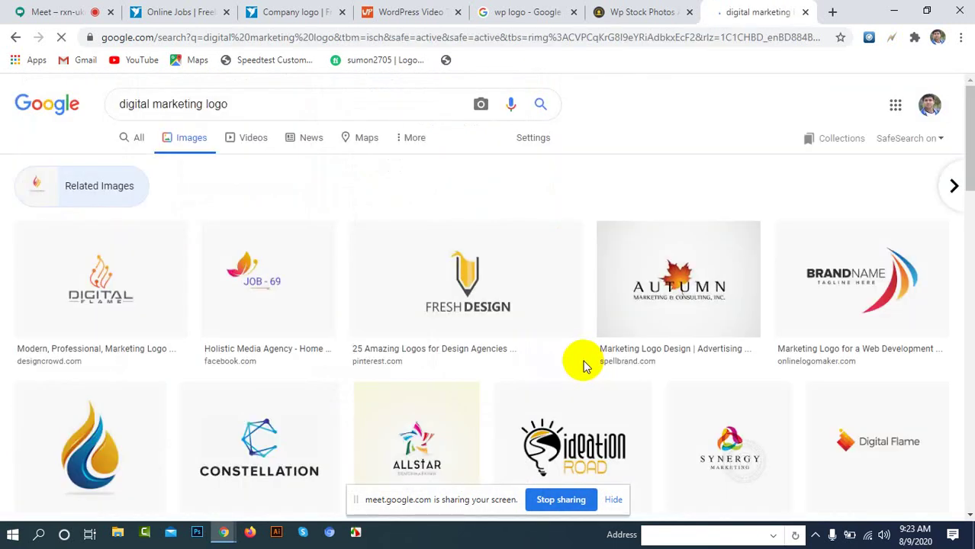
Step: Browse the full related-images results and examine how the marketing logos combine flames, initials and pixel icons with lettering
scroll(582, 363, down, 3)
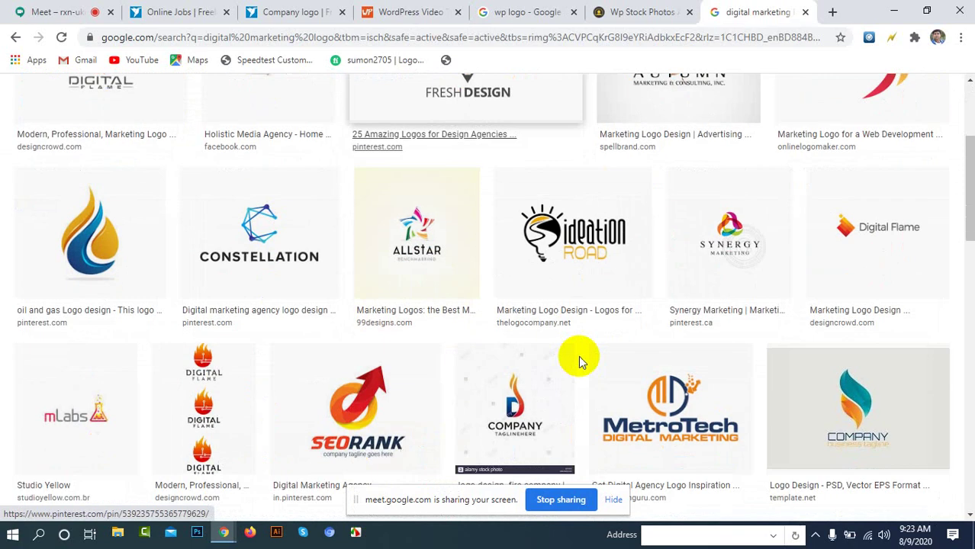
scroll(579, 356, down, 4)
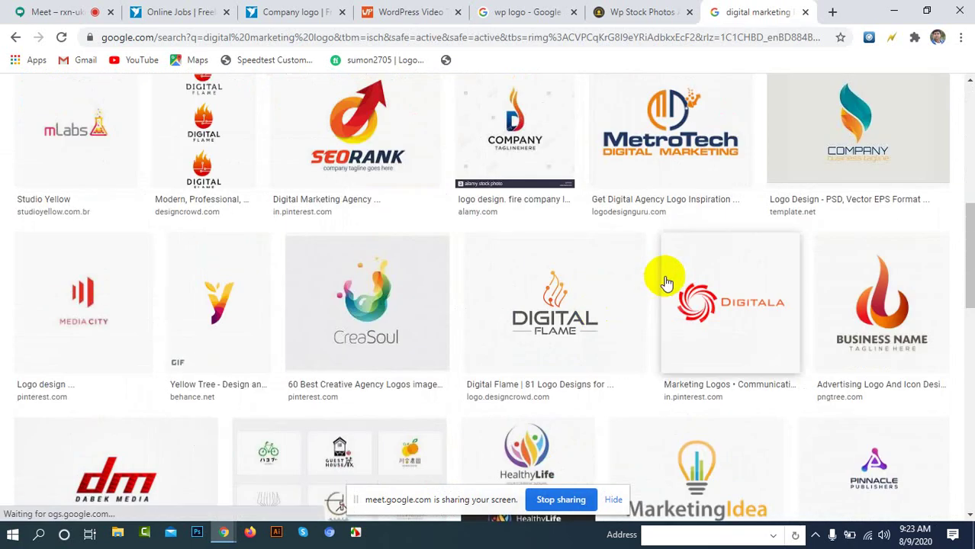
scroll(687, 199, up, 1)
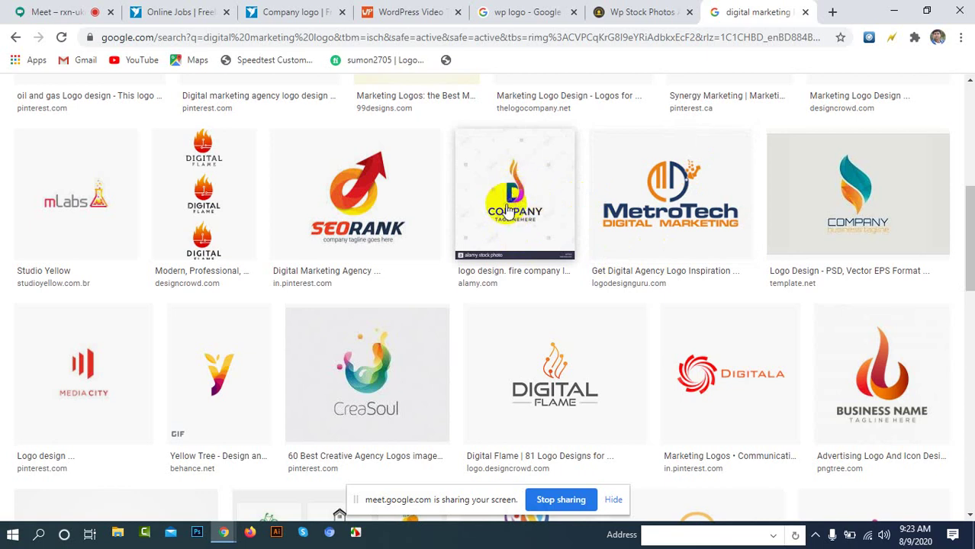
scroll(523, 179, down, 5)
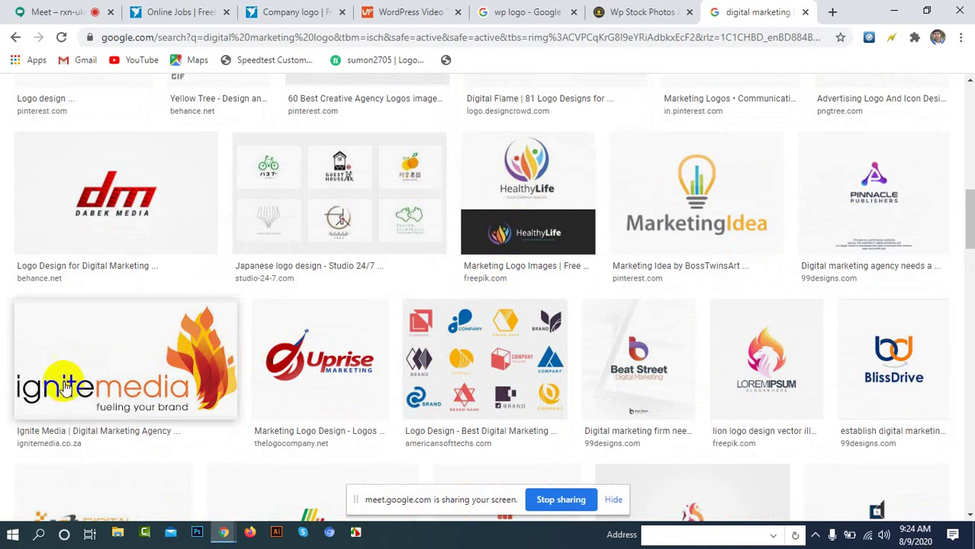
scroll(65, 387, down, 1)
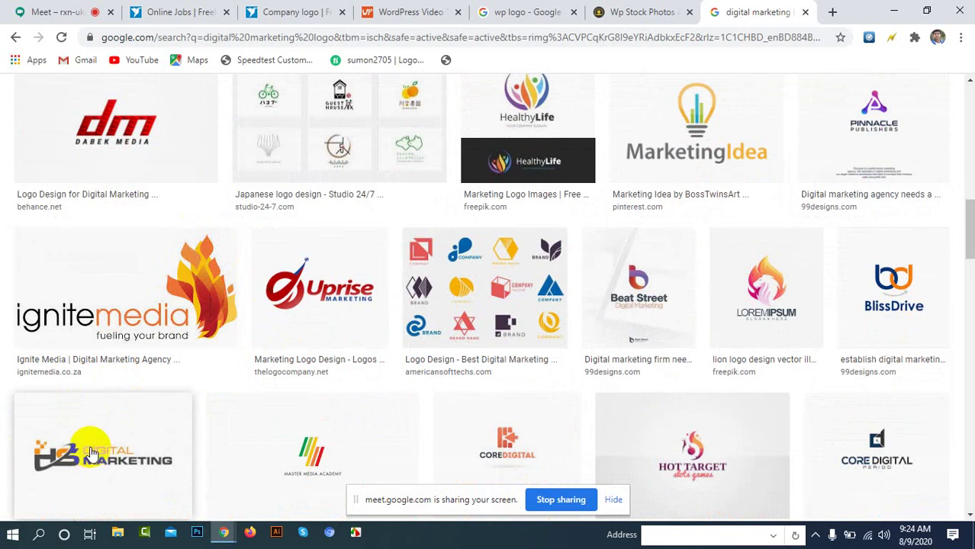
scroll(90, 452, down, 1)
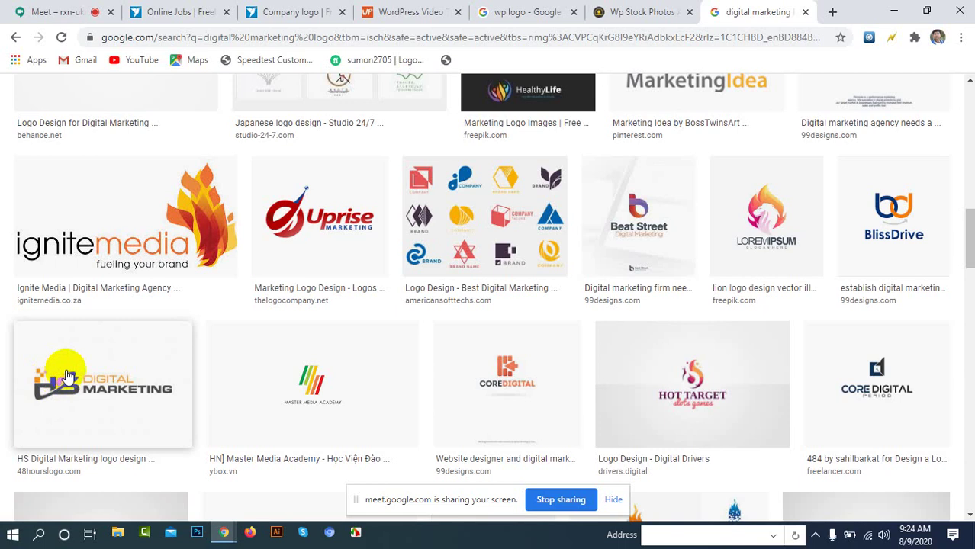
Step: Browse the related marketing logos from the start of the results and examine the flame and pixel design of the FireTech logo
scroll(67, 376, down, 4)
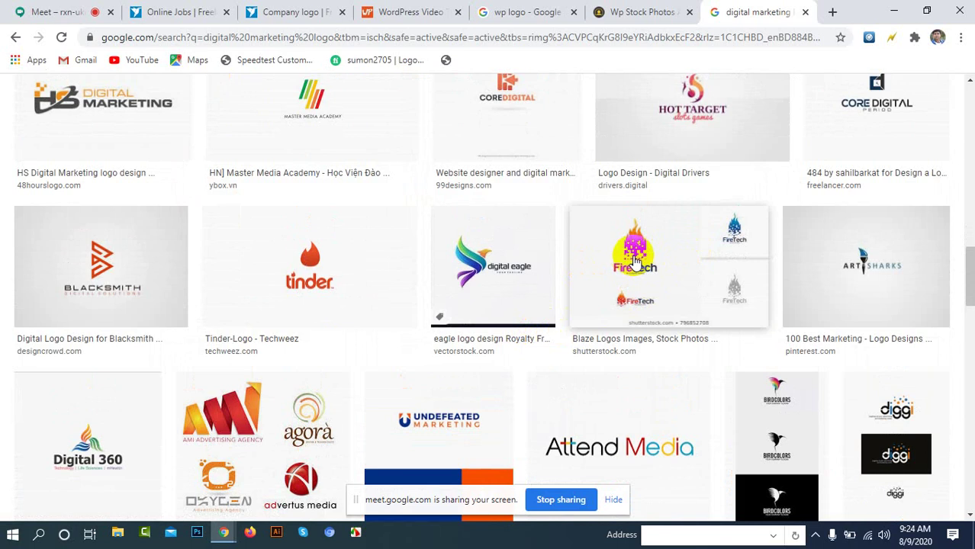
scroll(647, 261, up, 14)
scroll(621, 257, up, 2)
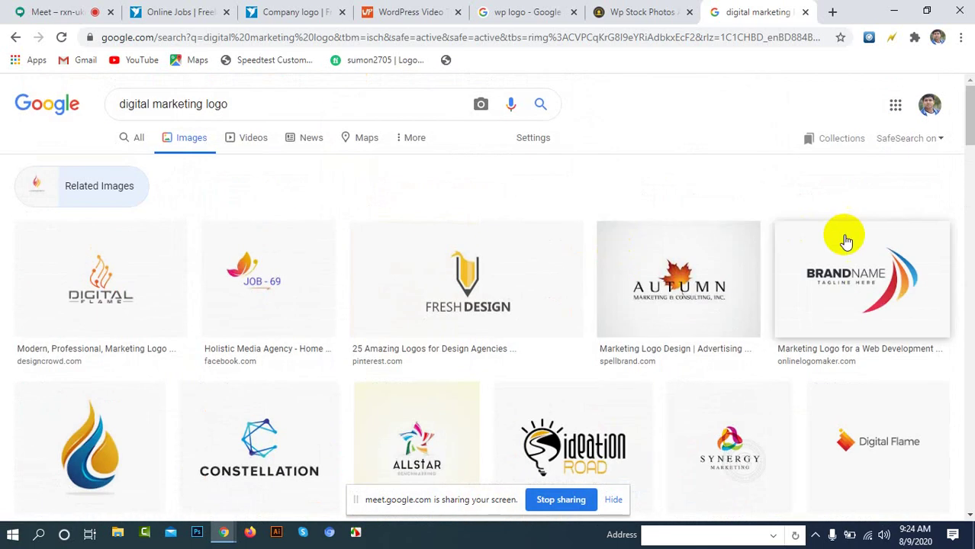
scroll(889, 447, down, 12)
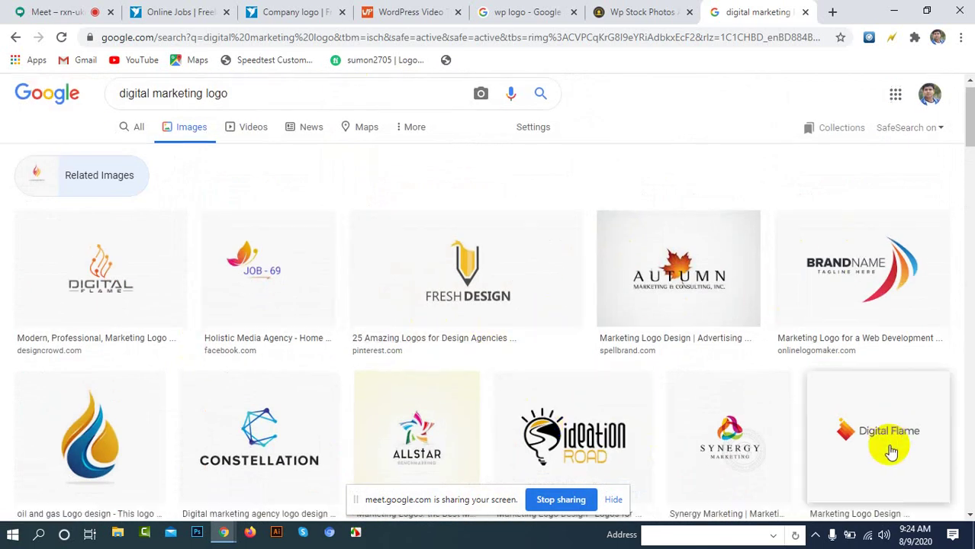
scroll(653, 450, down, 2)
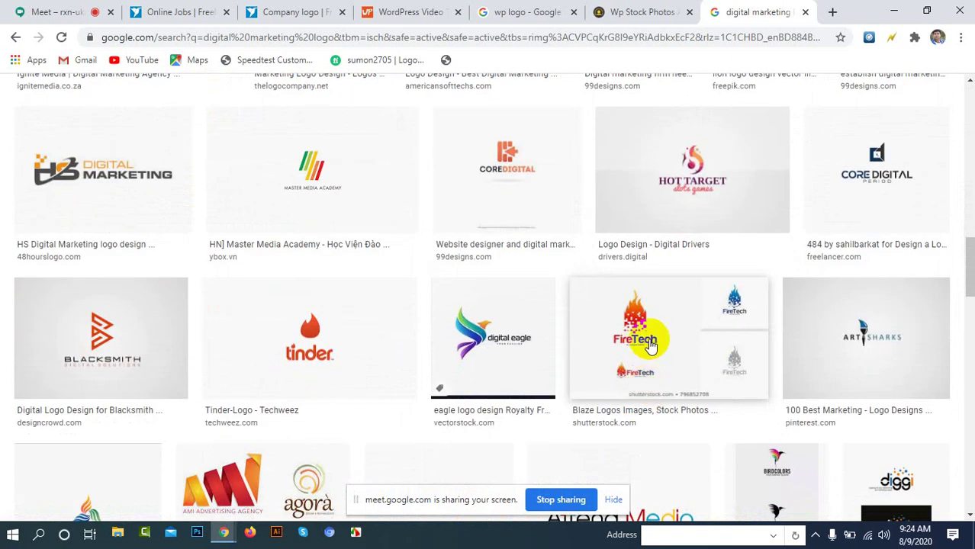
scroll(648, 344, down, 3)
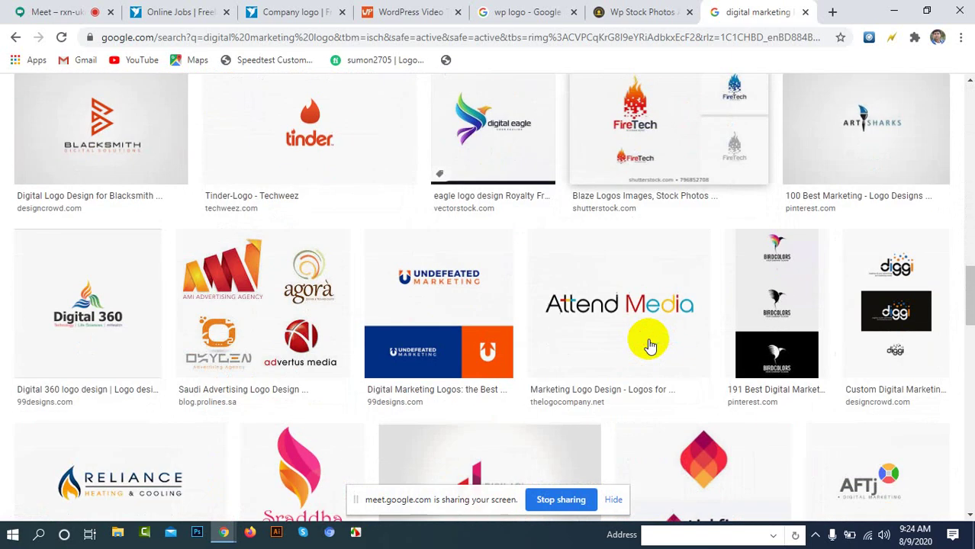
scroll(634, 291, down, 3)
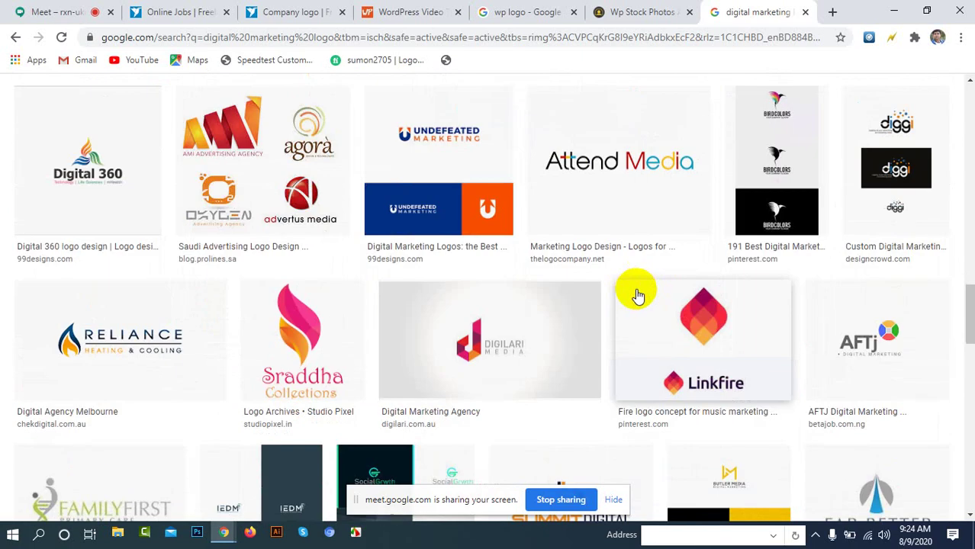
Step: Continue through the related marketing logos past Linkfire, Pixel Media and Digital Marketing Bureau, comparing how their icons and lettering are combined
scroll(632, 295, down, 2)
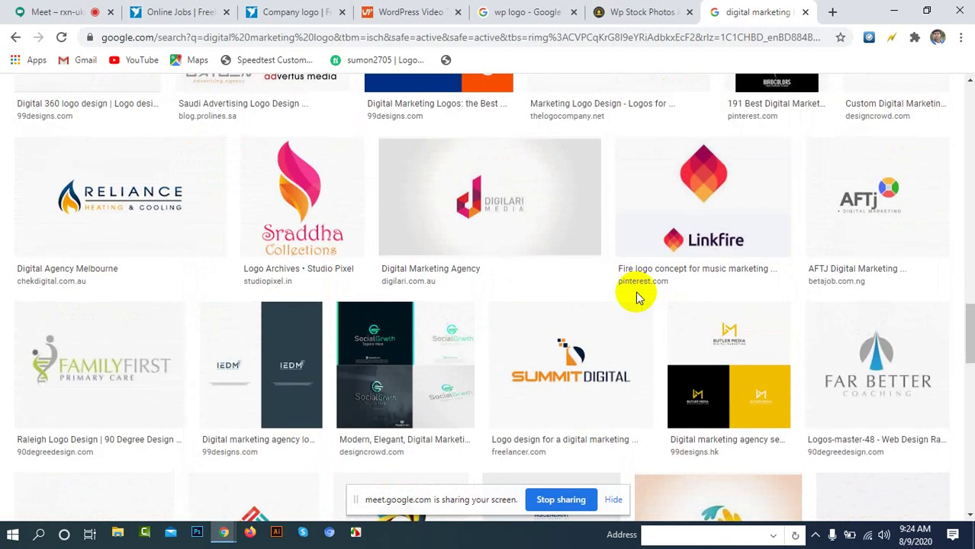
scroll(639, 298, down, 3)
scroll(638, 300, down, 3)
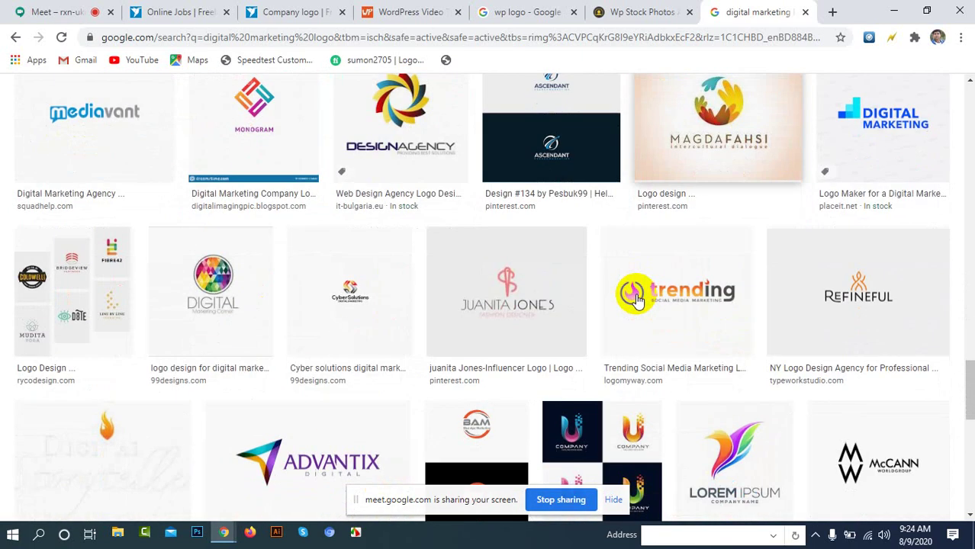
scroll(783, 261, down, 3)
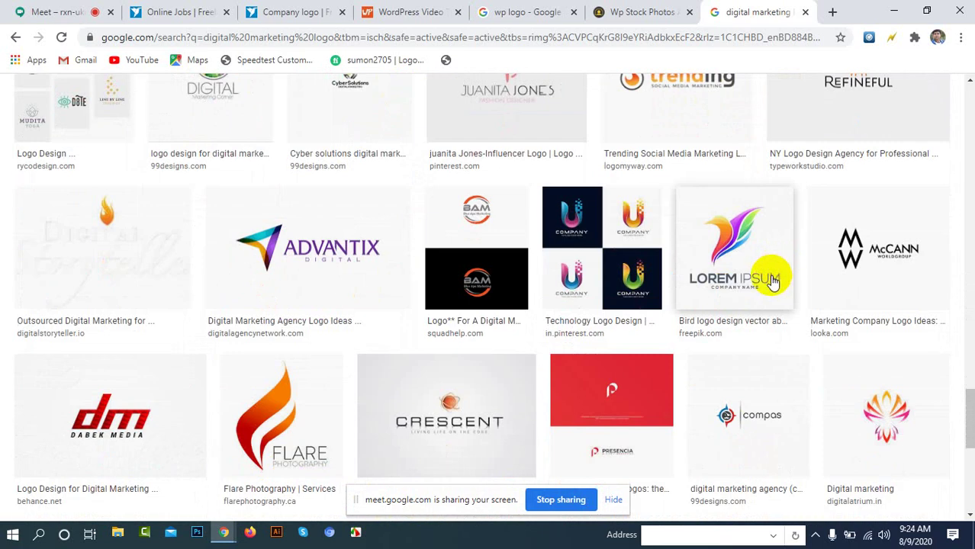
scroll(737, 284, down, 3)
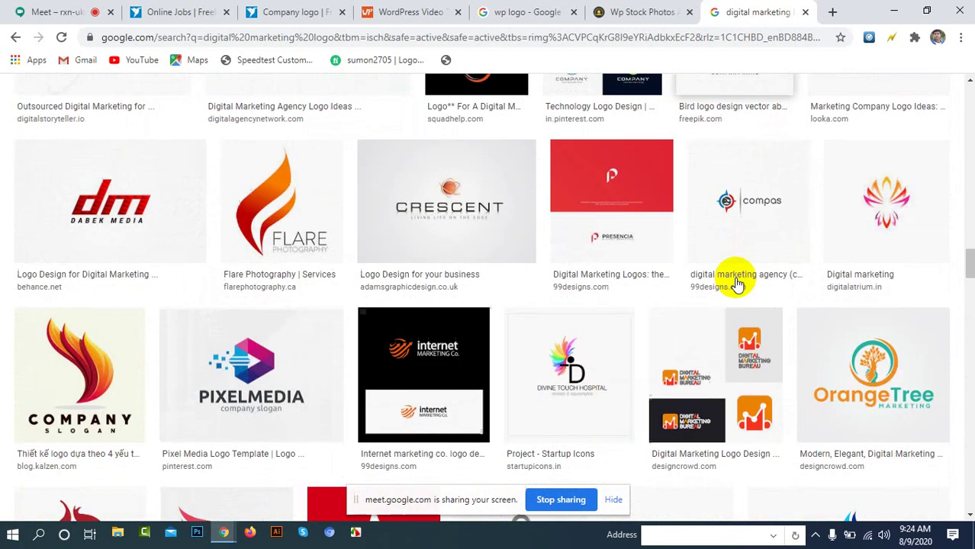
scroll(736, 284, down, 2)
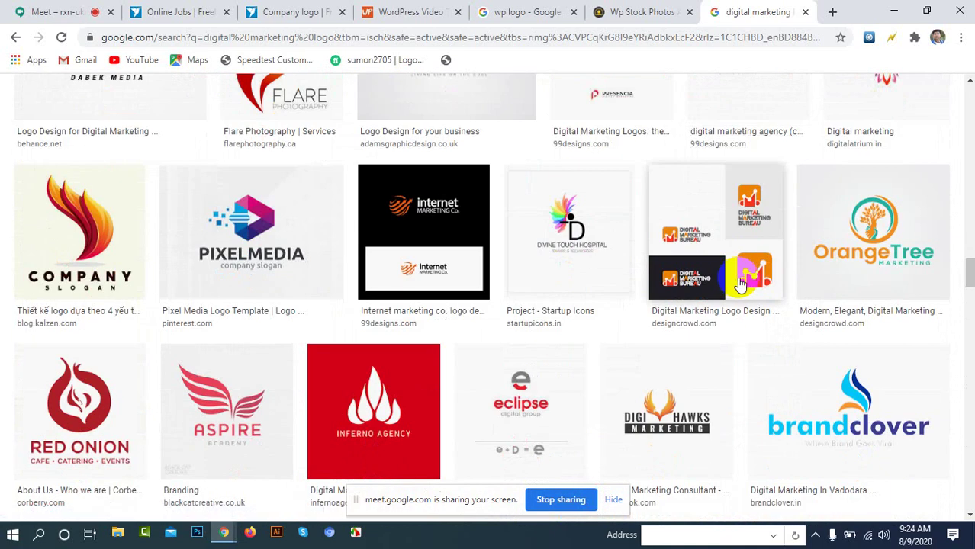
scroll(737, 284, down, 3)
scroll(736, 284, down, 3)
scroll(740, 284, down, 3)
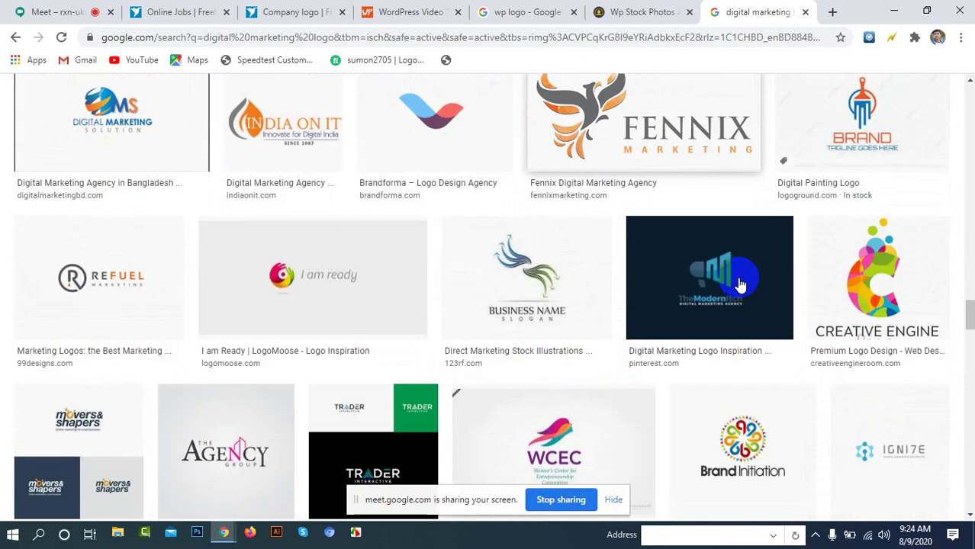
Step: Go back from the Fennix Marketing result to the Digi Hawks Marketing logo and open its enlarged preview
scroll(744, 280, up, 1)
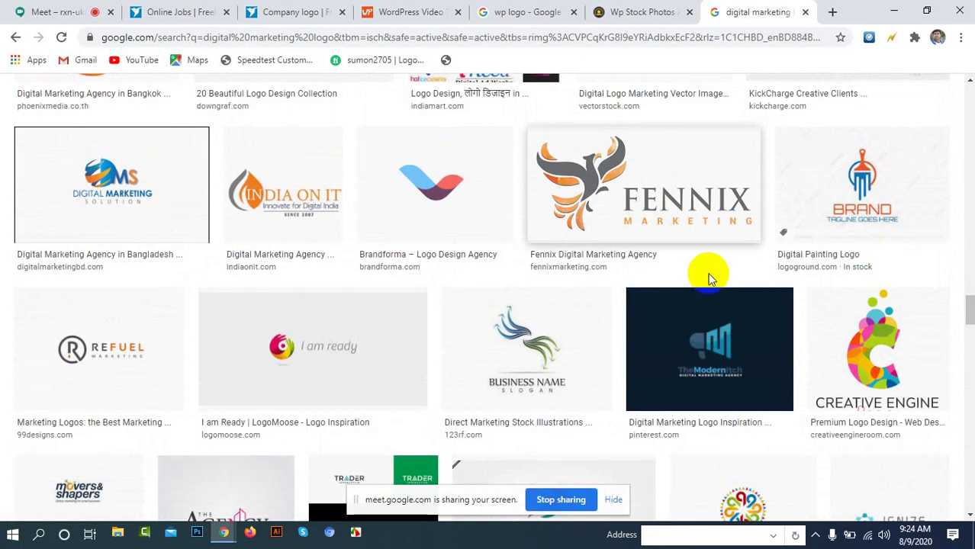
scroll(706, 275, up, 5)
scroll(702, 281, up, 5)
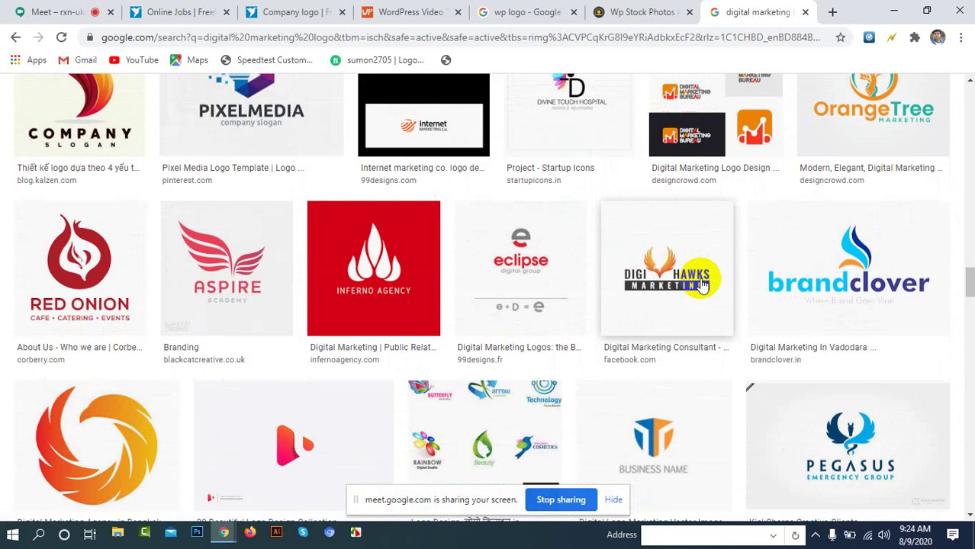
scroll(774, 264, down, 4)
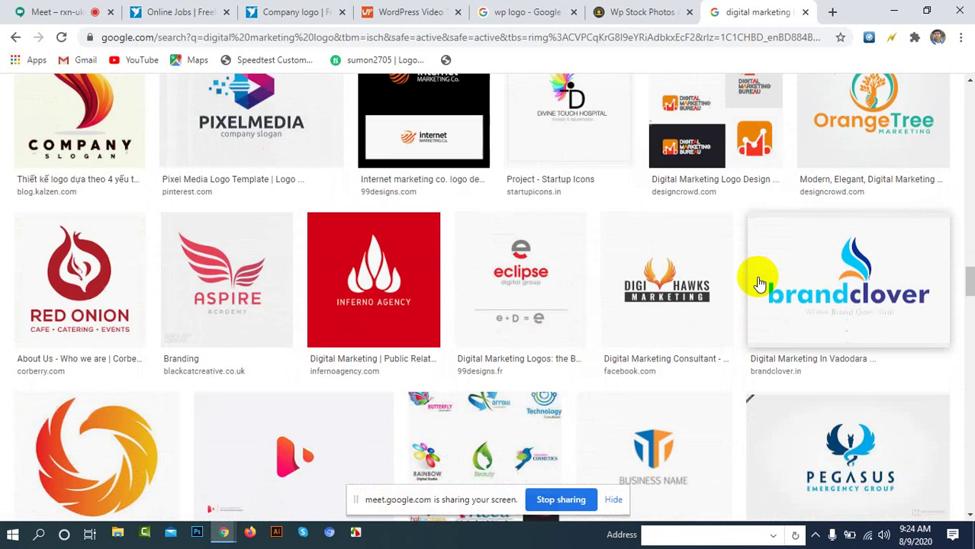
click(671, 207)
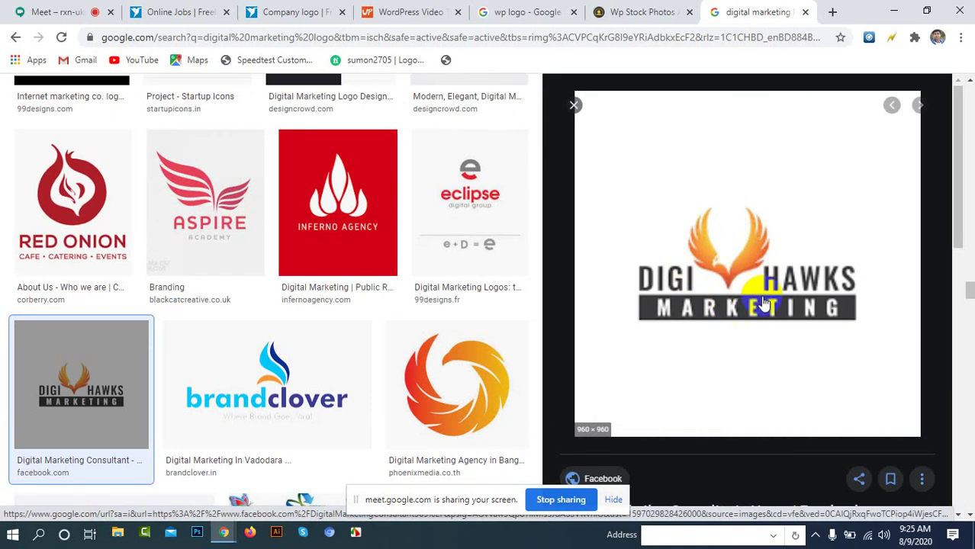
Step: Examine the Digi Hawks logo's related images and compare them with further digital marketing logo results
scroll(760, 305, down, 4)
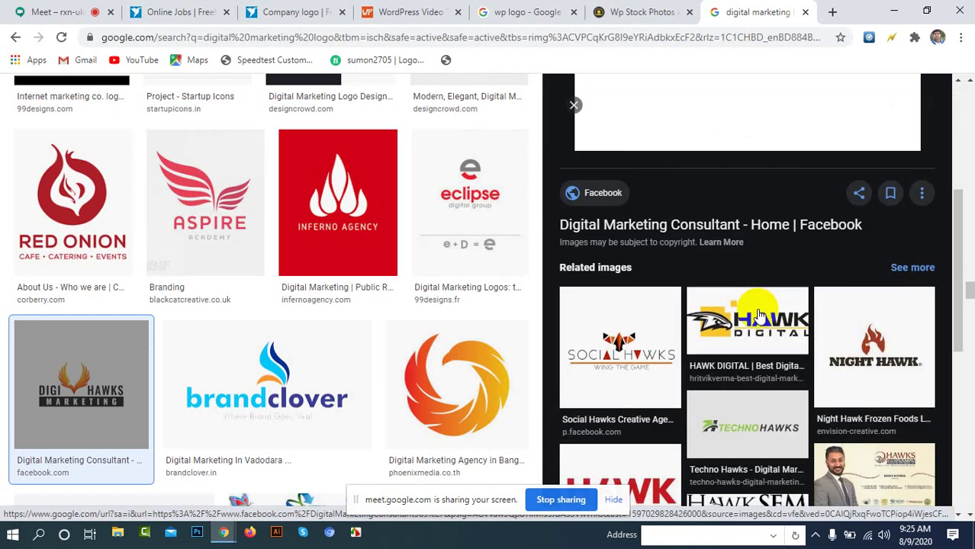
scroll(760, 315, down, 3)
scroll(760, 315, down, 3)
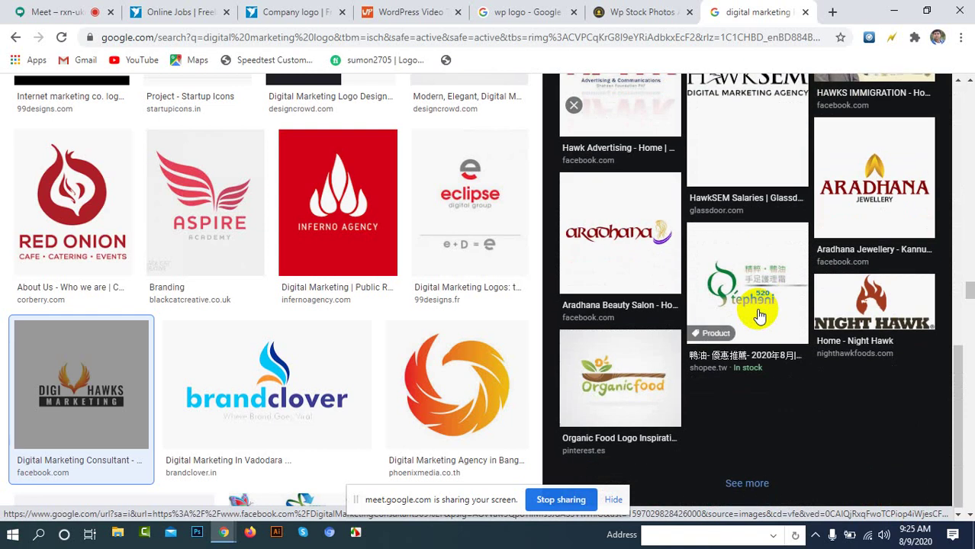
scroll(523, 326, down, 6)
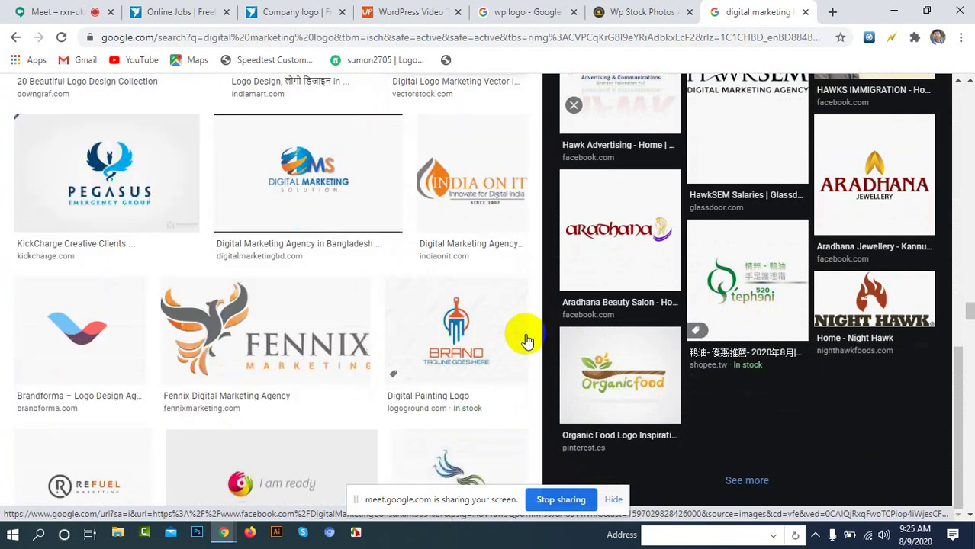
scroll(526, 339, down, 6)
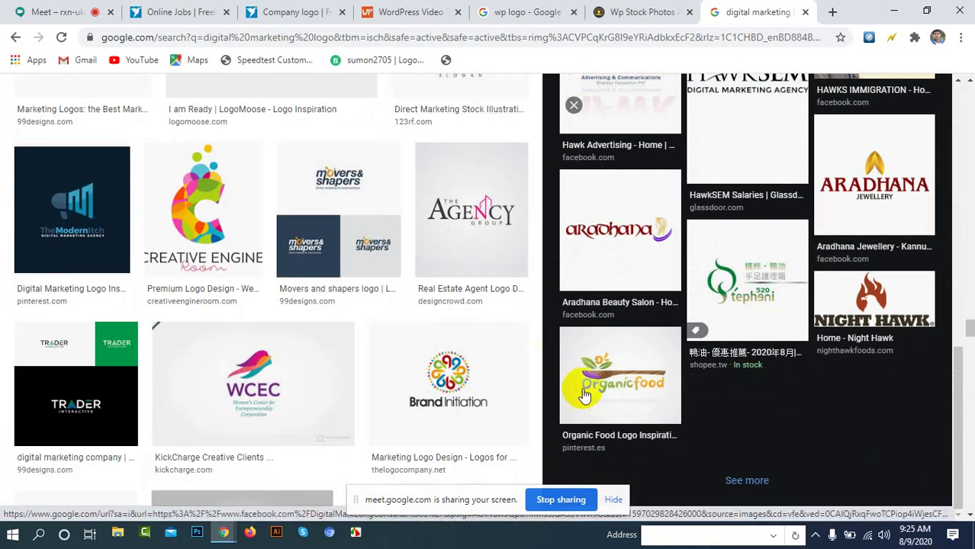
scroll(356, 254, down, 5)
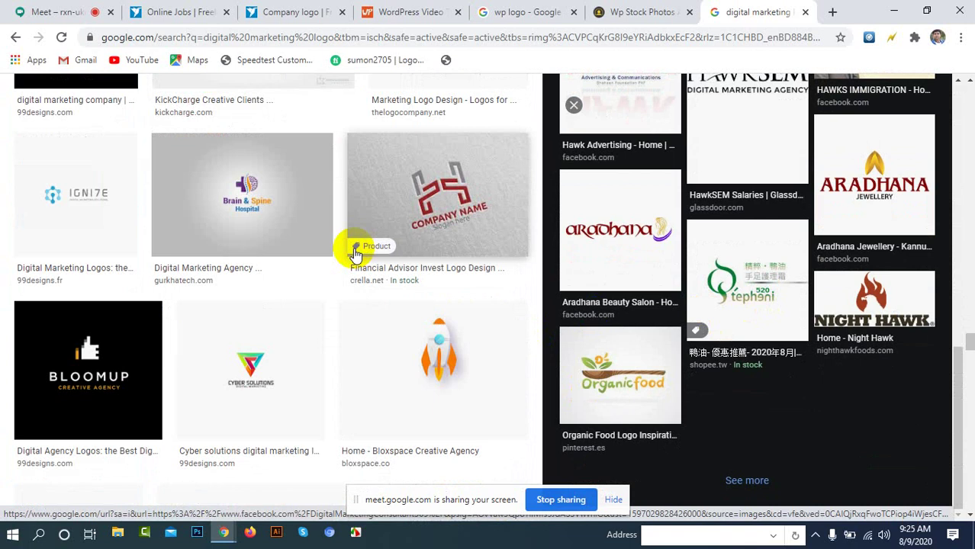
scroll(356, 254, up, 10)
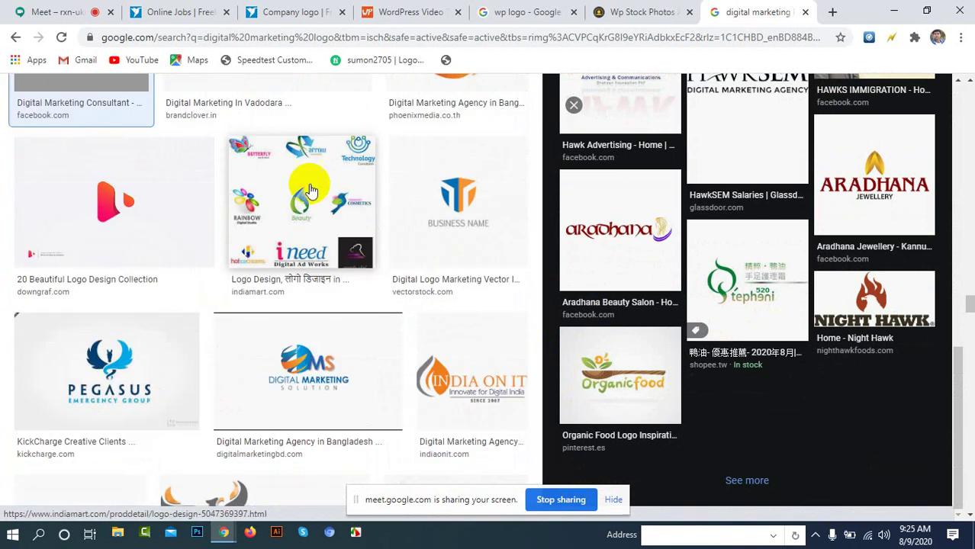
Step: Check the Google Meet participants, return to the Freelancer contest list and open the "creative company logo" contest
click(76, 11)
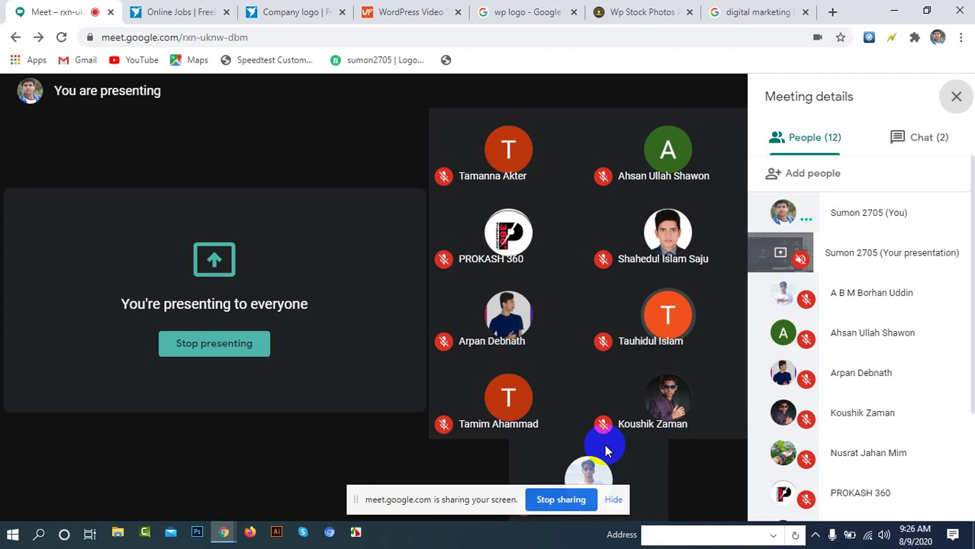
click(161, 9)
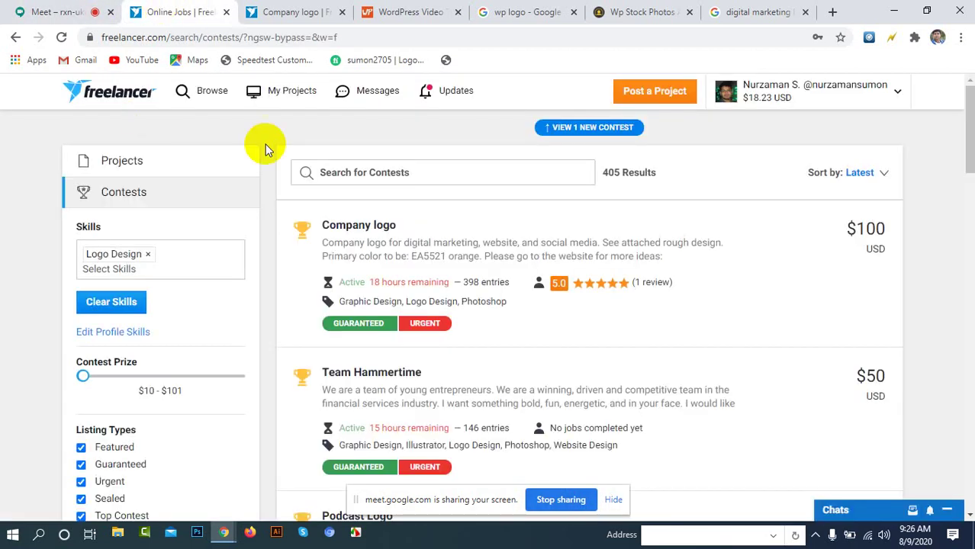
scroll(351, 241, down, 3)
scroll(351, 233, down, 2)
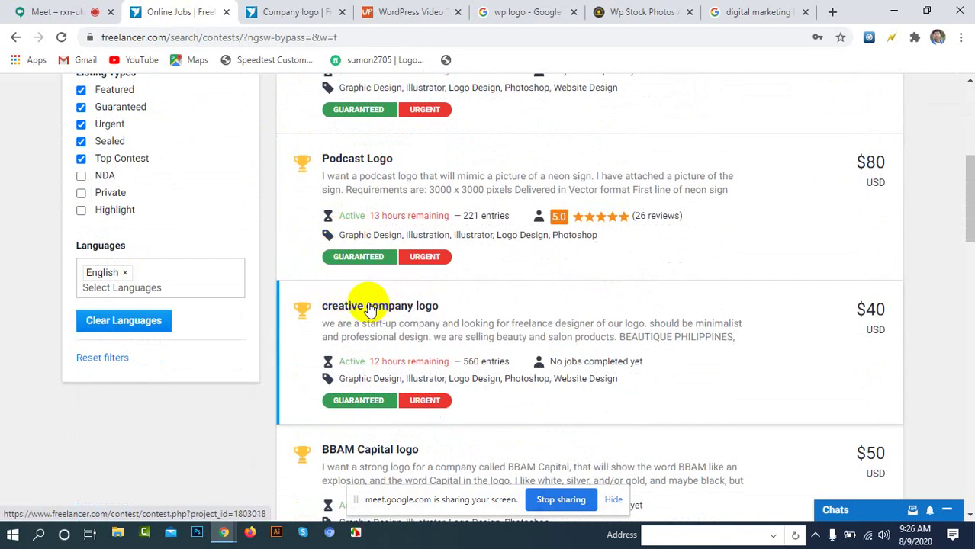
click(374, 305)
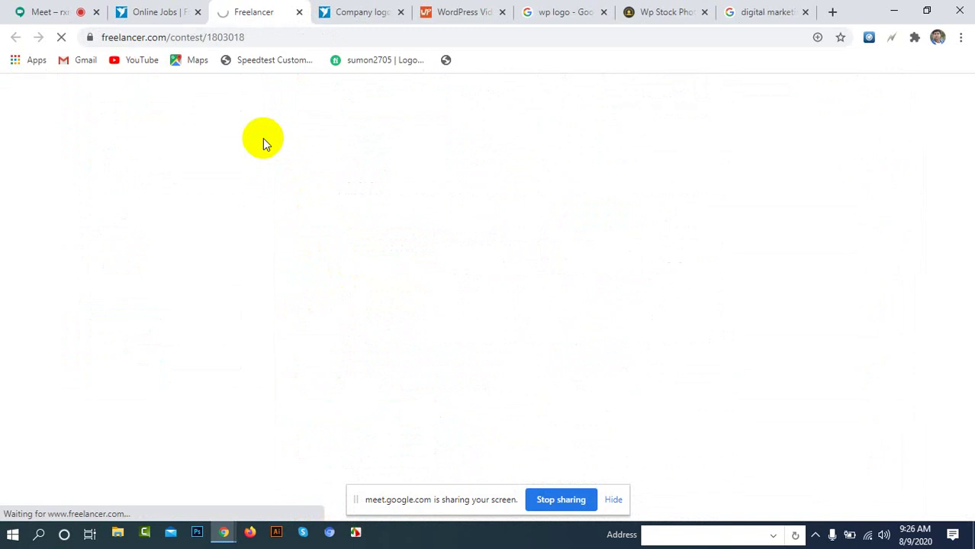
Step: Read the "creative company logo" contest's description, supported submission file types and recommended skills
scroll(263, 138, down, 1)
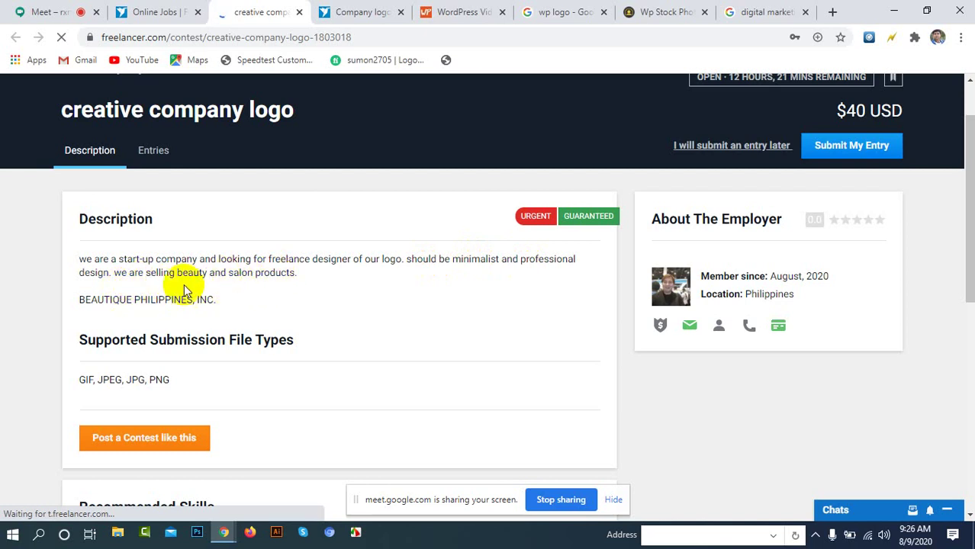
scroll(294, 271, down, 1)
scroll(282, 267, down, 4)
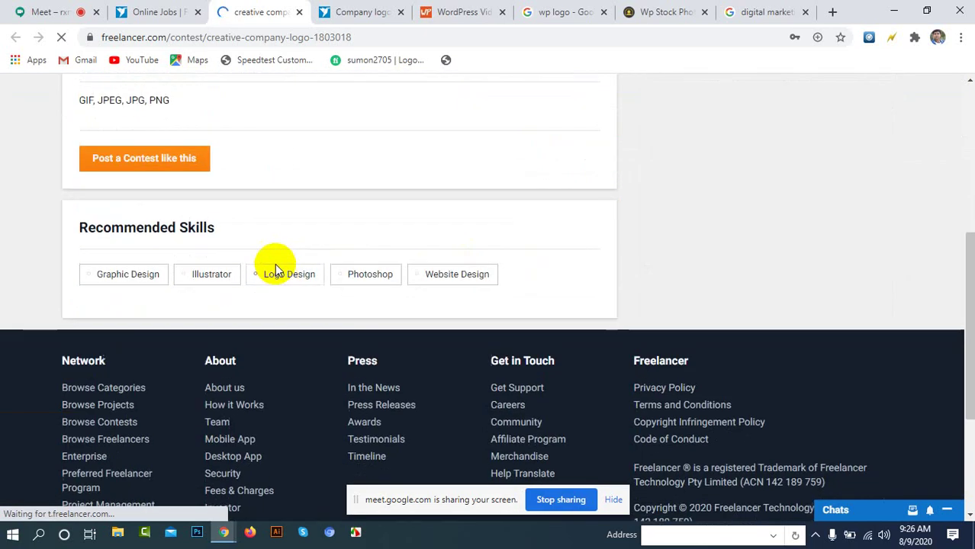
scroll(272, 262, up, 5)
Step: Open the contest's entries and examine the Beautique Philippines logo designs on the first page
click(154, 224)
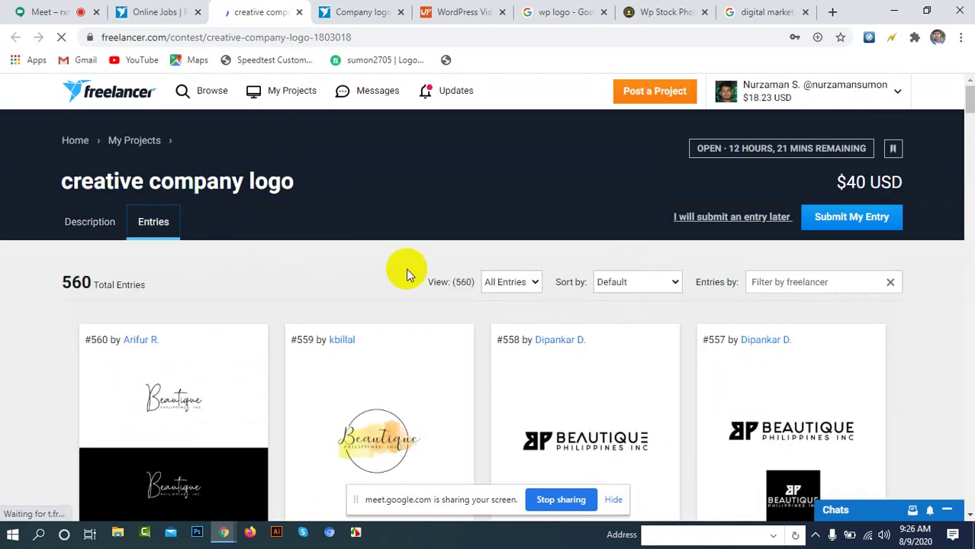
scroll(432, 268, down, 2)
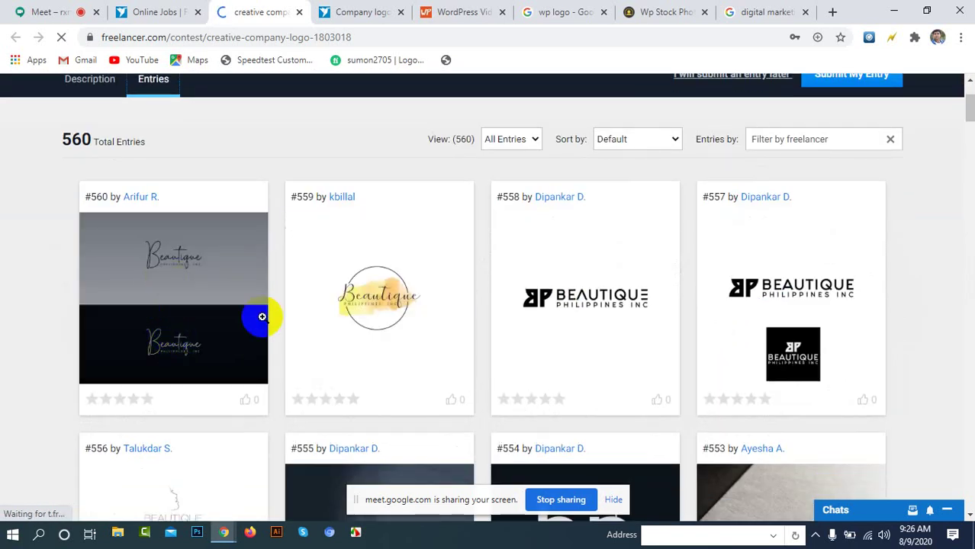
scroll(685, 341, down, 3)
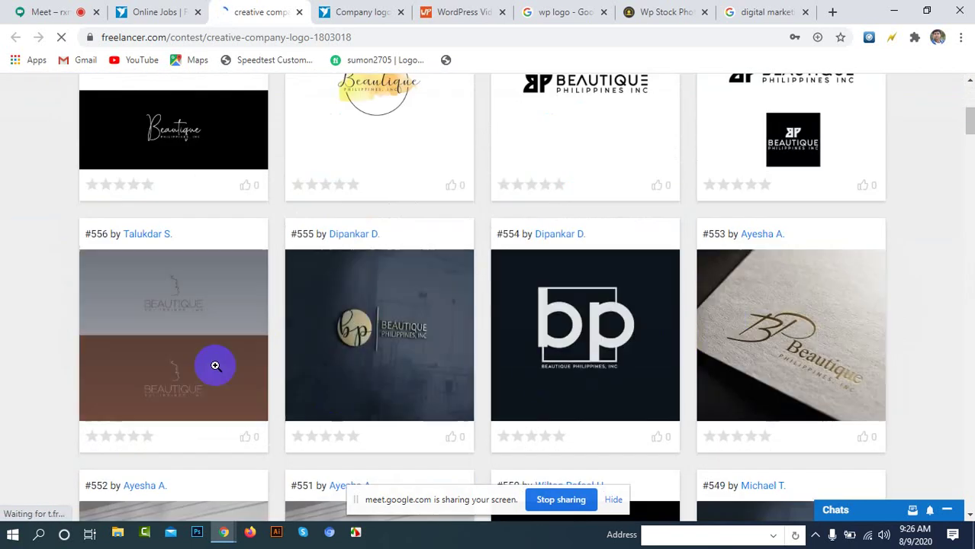
scroll(148, 363, down, 4)
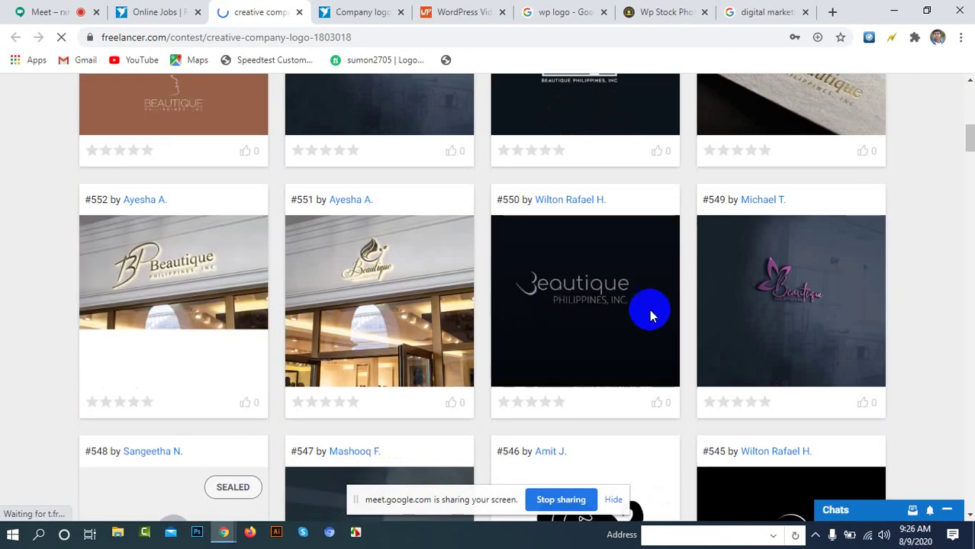
scroll(763, 299, down, 4)
scroll(187, 218, down, 3)
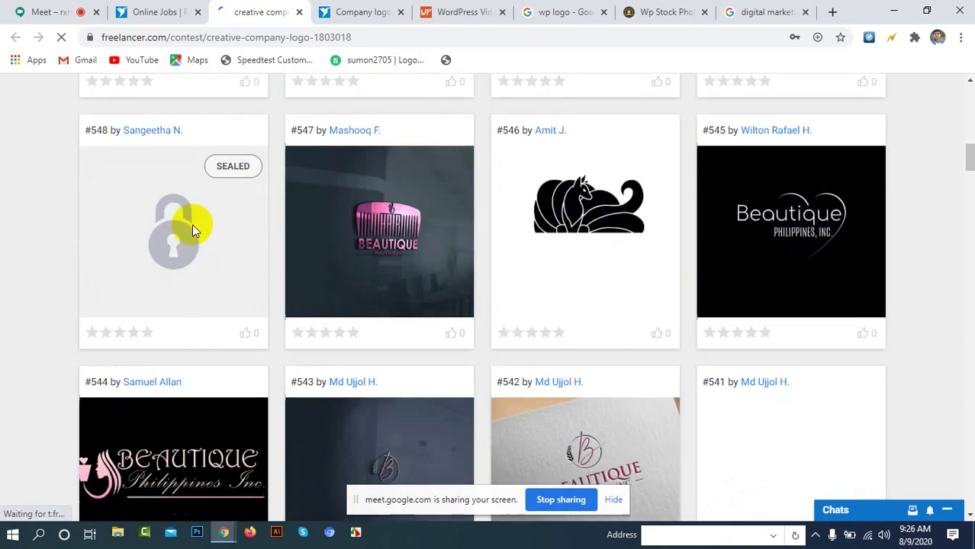
scroll(702, 297, down, 4)
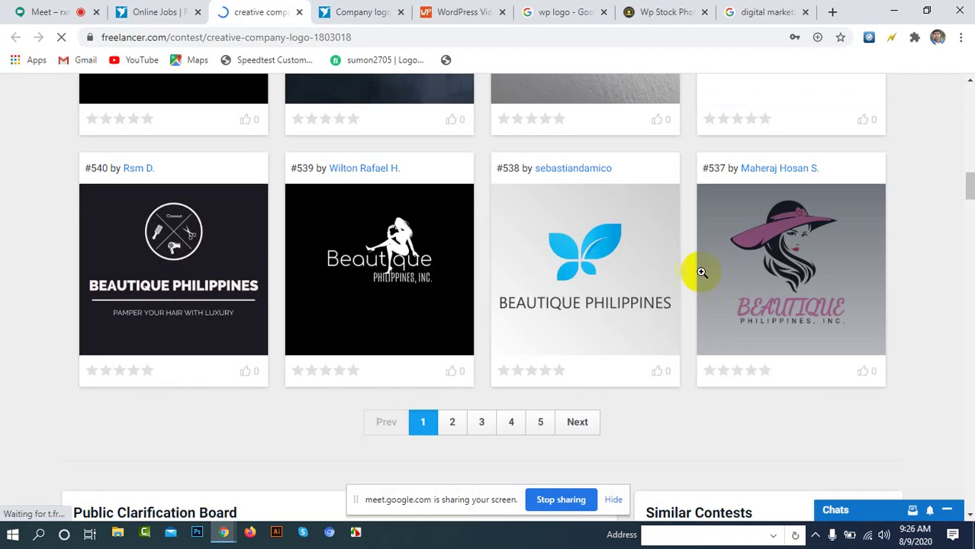
scroll(218, 324, up, 3)
scroll(432, 341, down, 2)
scroll(432, 341, down, 2)
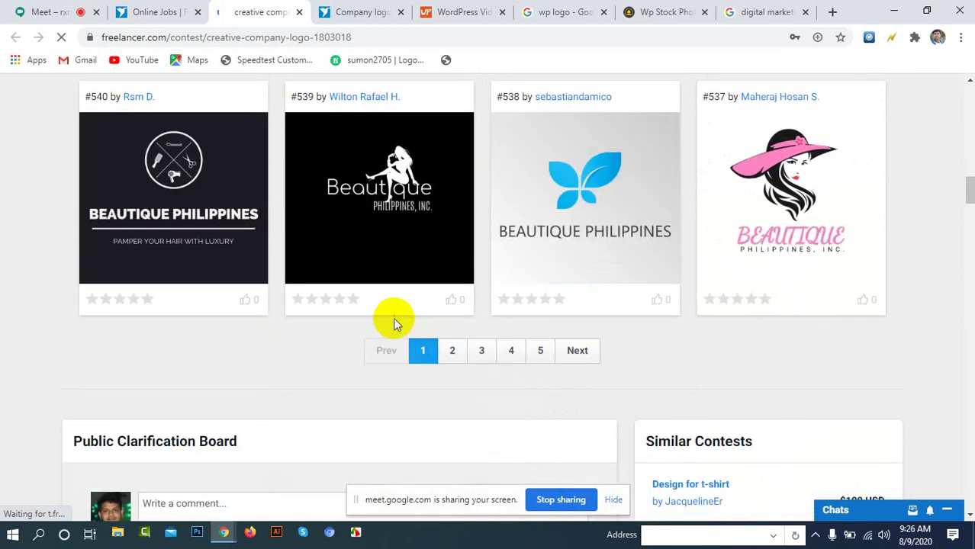
Step: Look through the second page of the contest's entries and return to the first page
scroll(534, 261, down, 2)
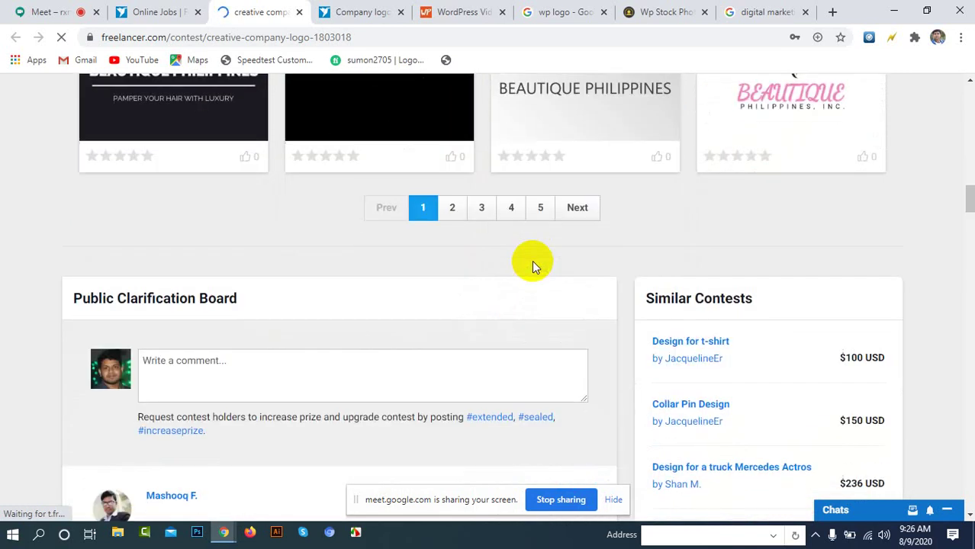
click(453, 217)
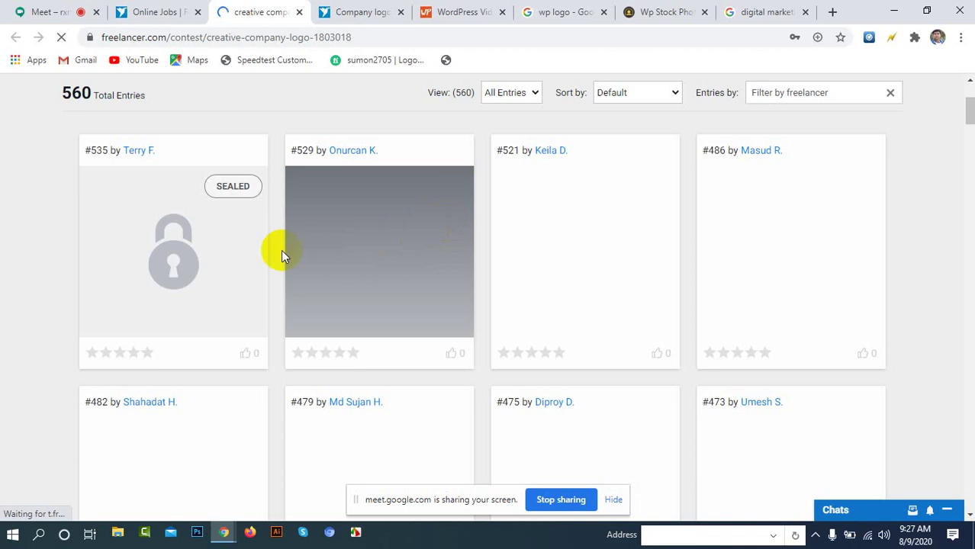
scroll(526, 263, down, 6)
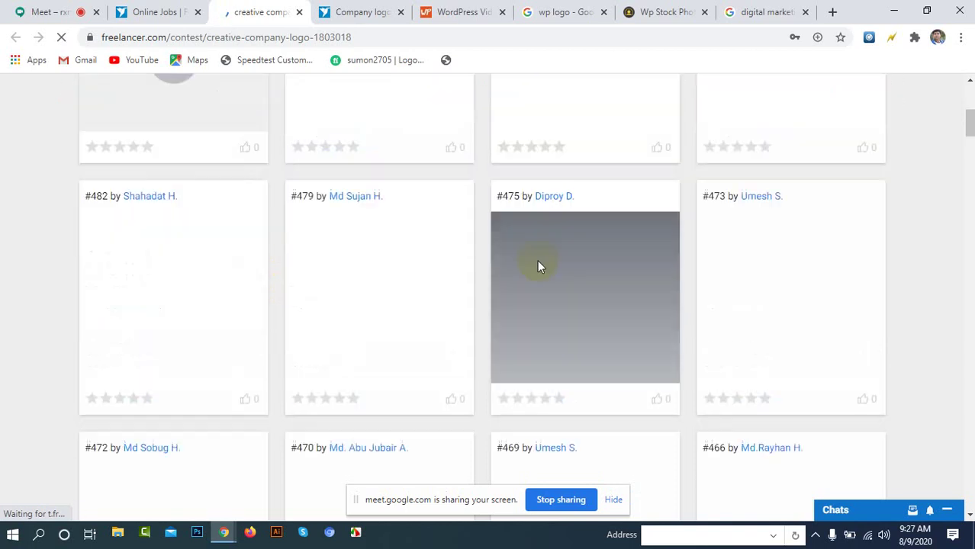
scroll(511, 271, down, 10)
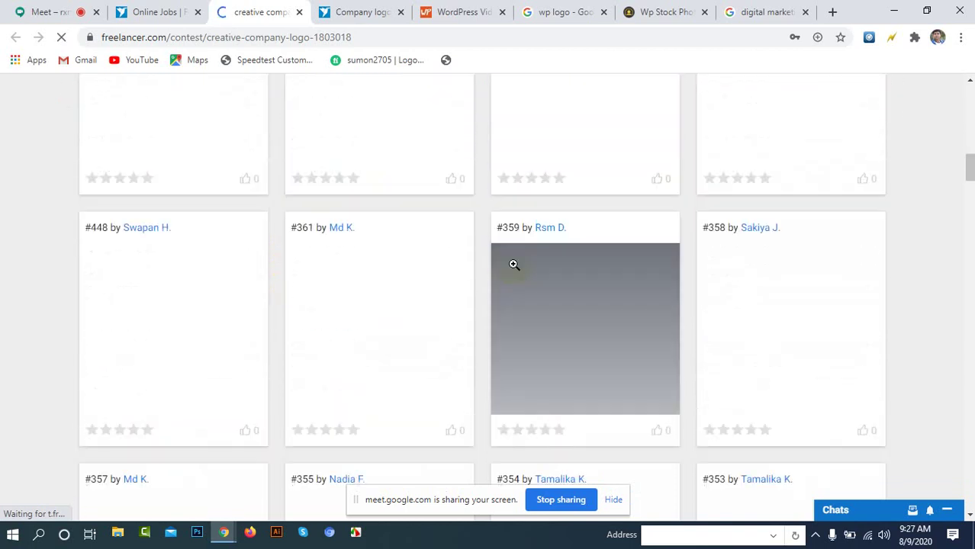
scroll(512, 264, down, 4)
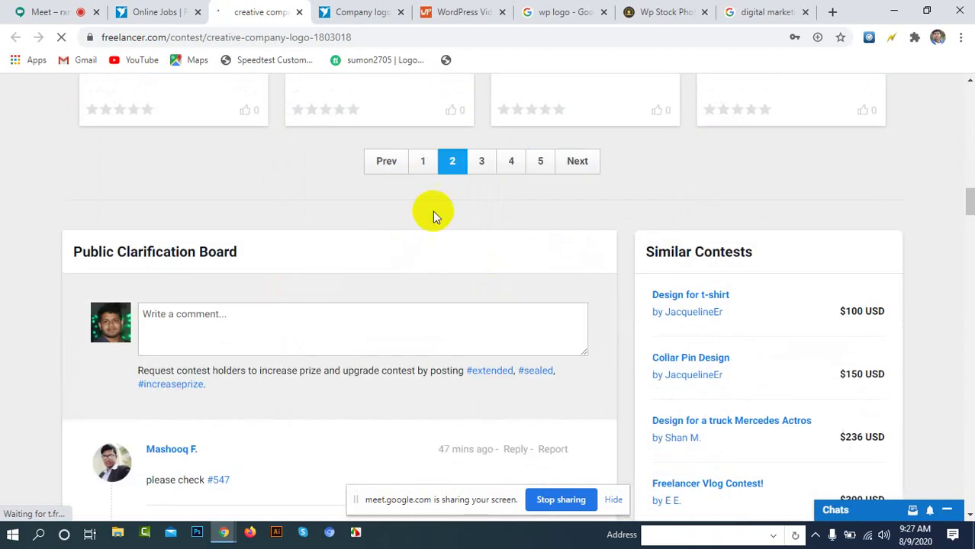
click(423, 168)
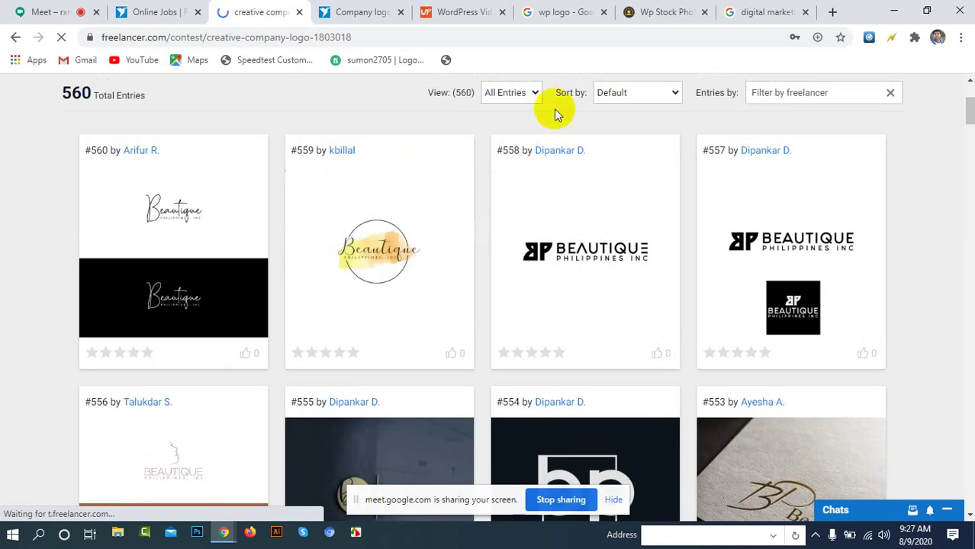
Step: Open freepik.com in a new browser tab
click(833, 12)
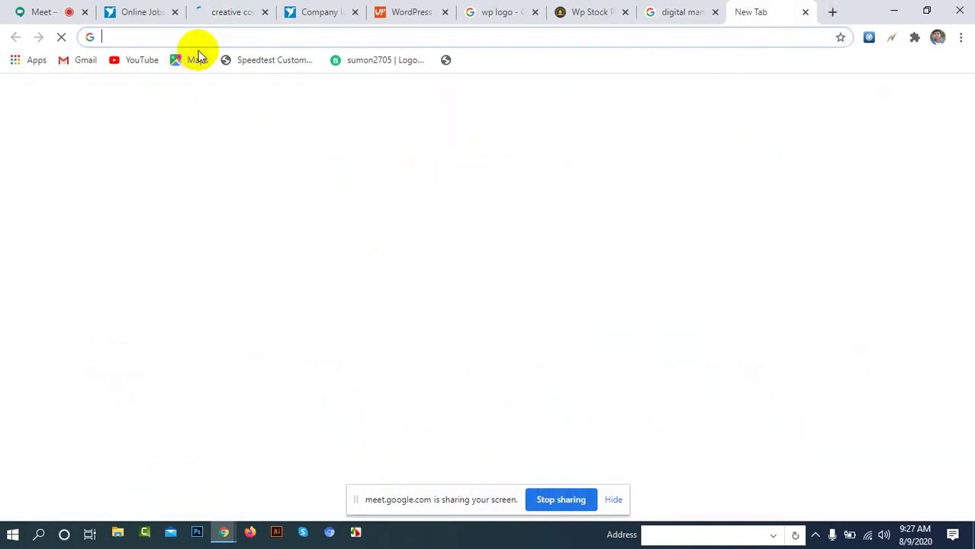
click(191, 32)
text(fr)
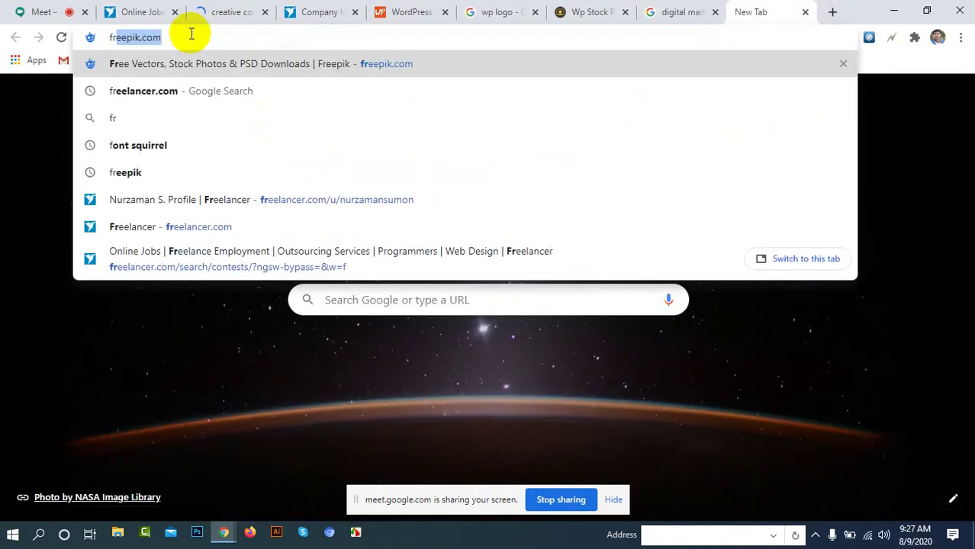
text(ee)
key(Return)
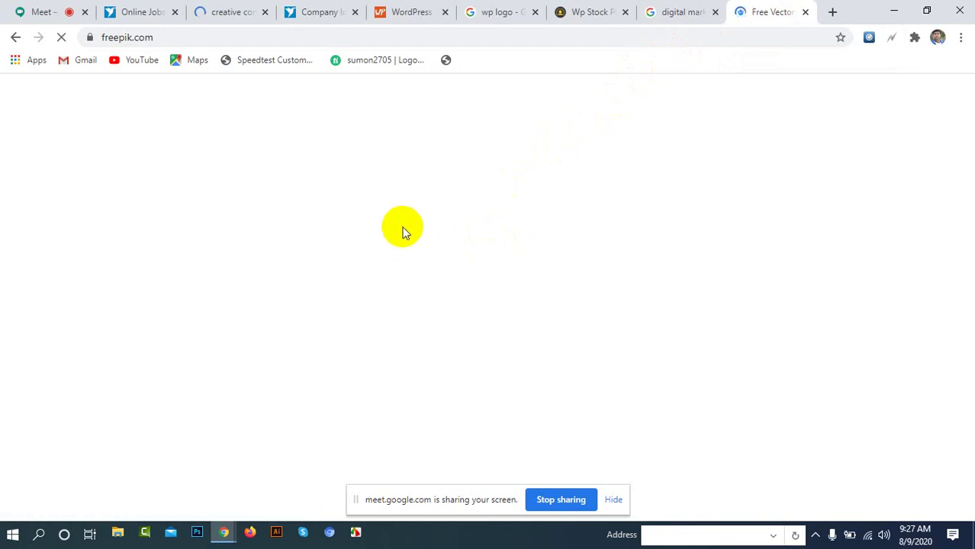
Step: Return to the 123RF page and search its stock images for "salon logo"
click(667, 10)
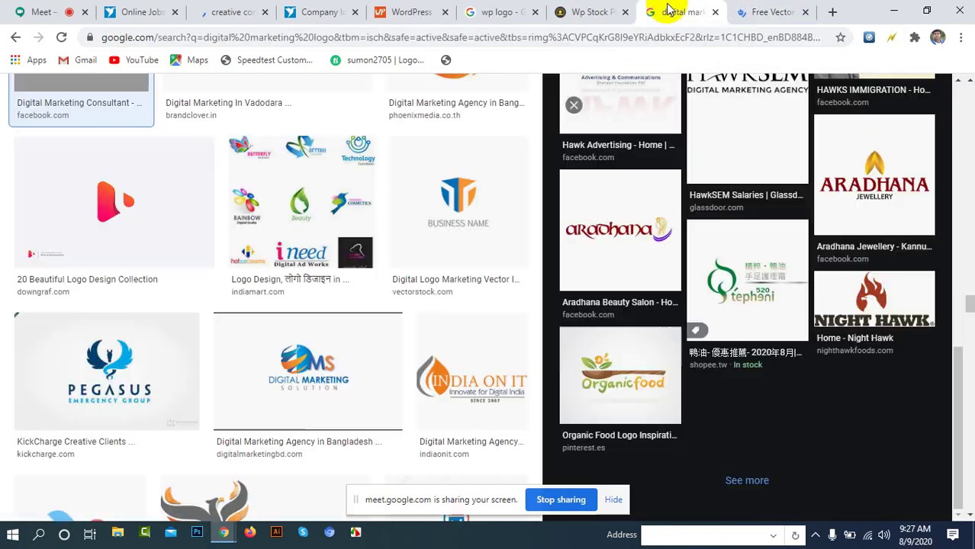
click(590, 12)
scroll(536, 180, down, 5)
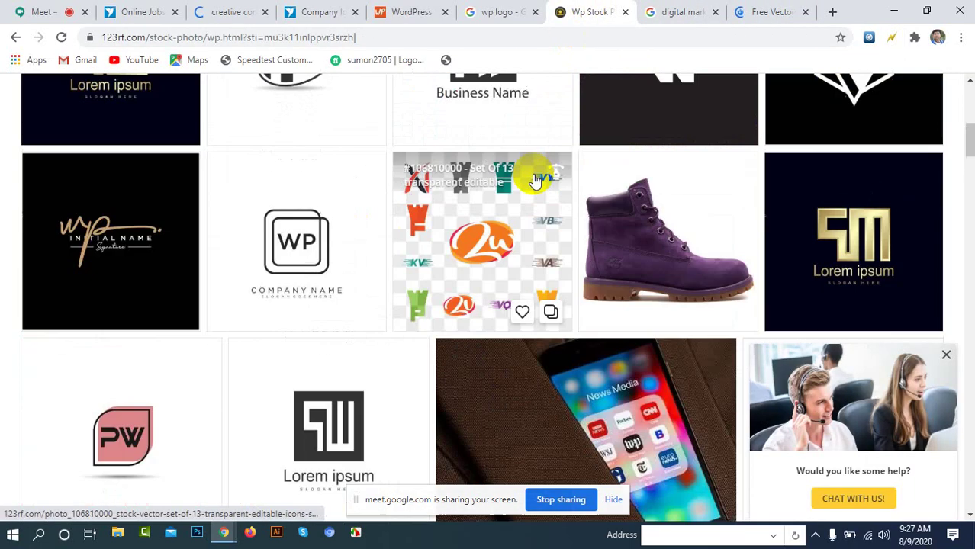
scroll(538, 177, up, 7)
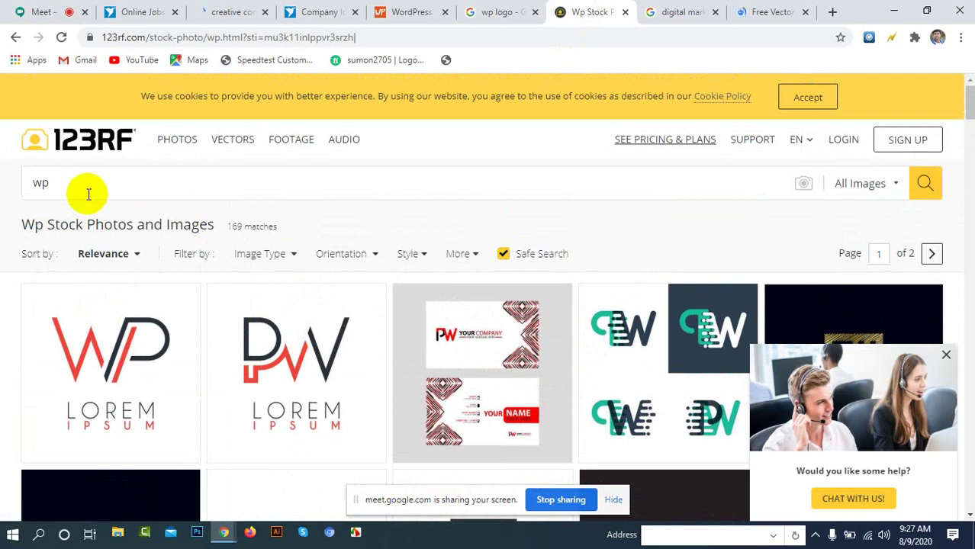
drag(76, 189, 3, 191)
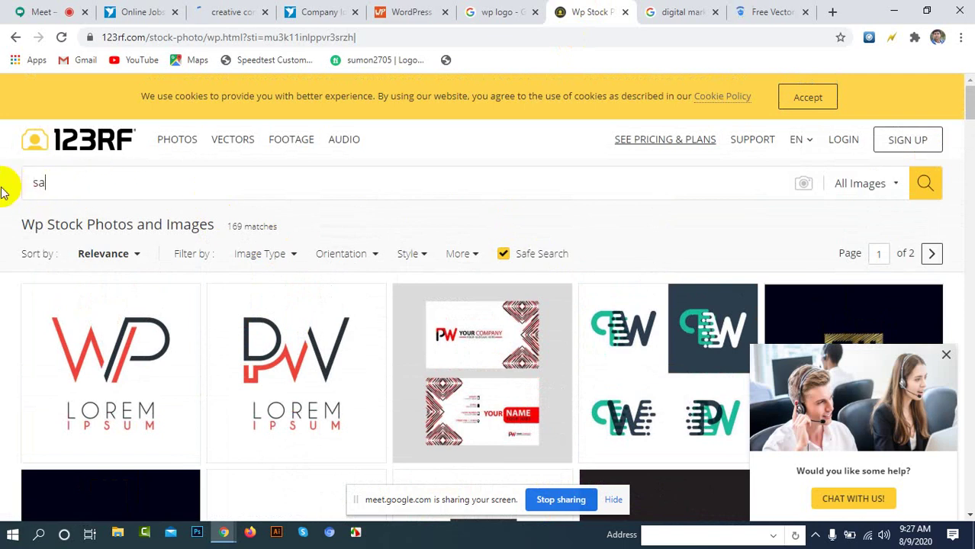
text(salon)
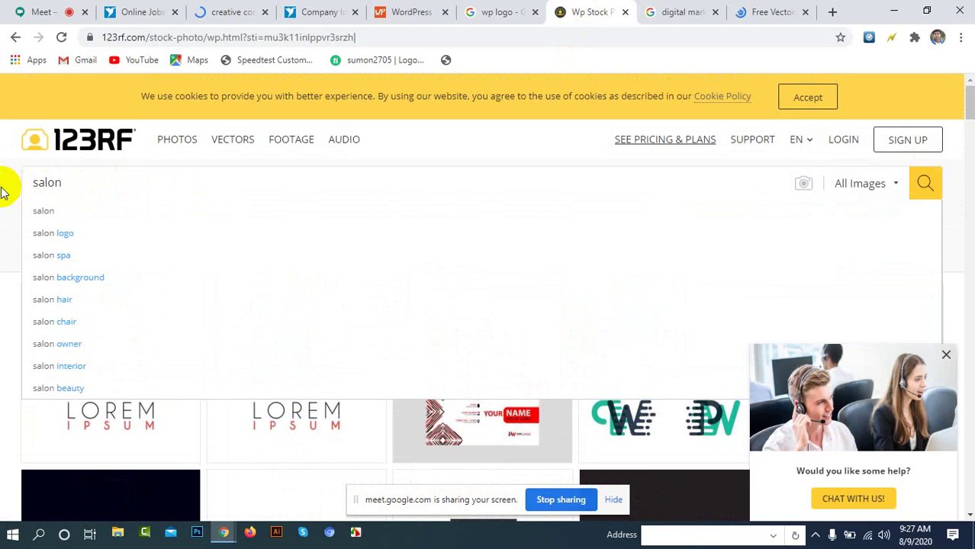
click(51, 240)
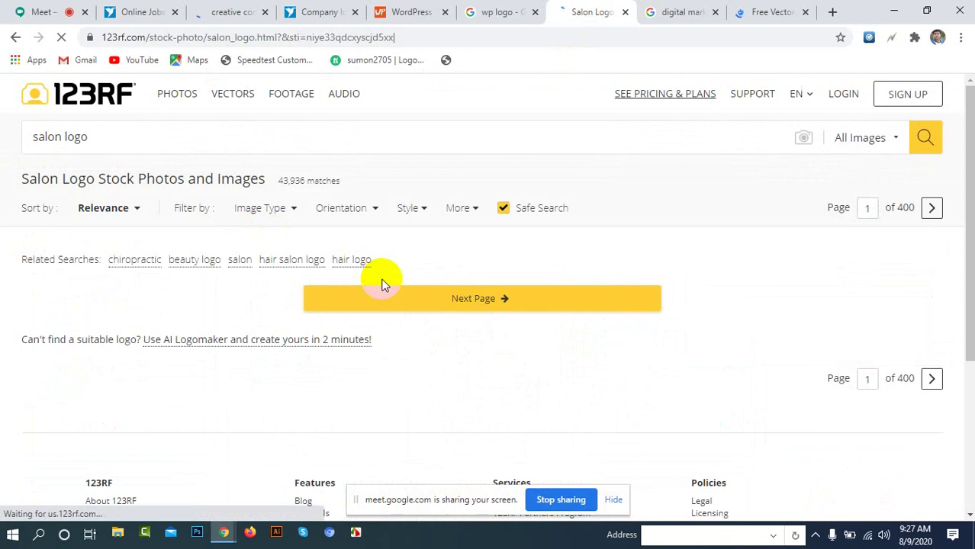
Step: Open the details of the "Quality Barber Shop" scissors logo and check whether the Freepik page has loaded
scroll(361, 278, down, 2)
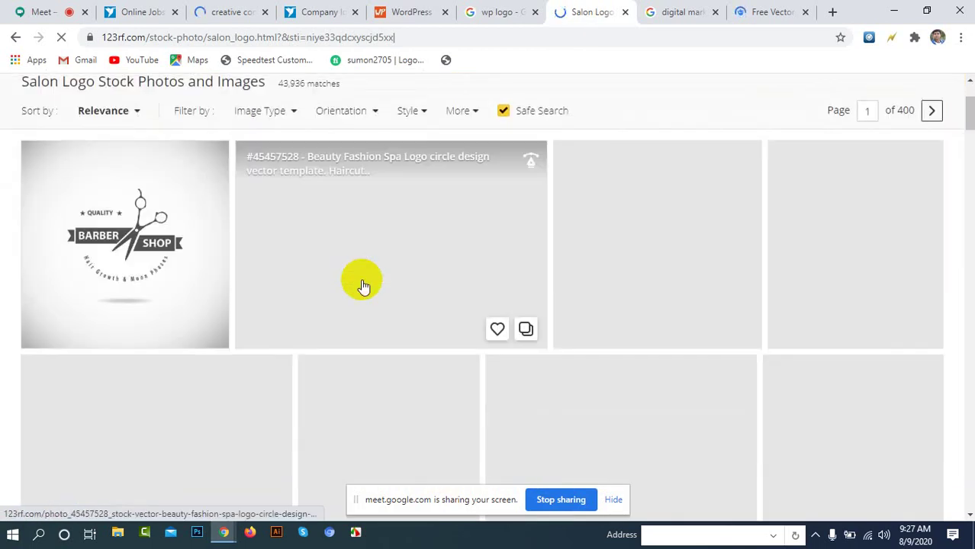
click(147, 234)
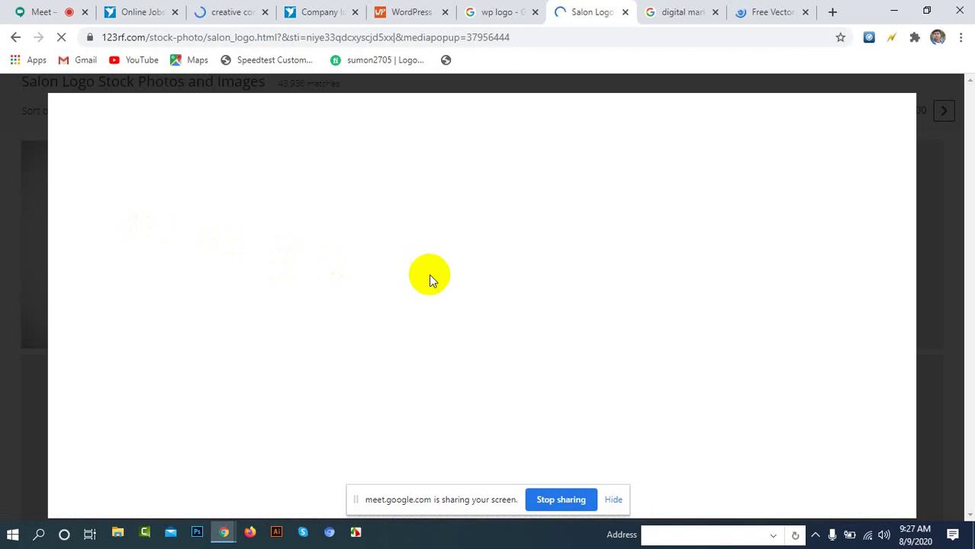
click(774, 12)
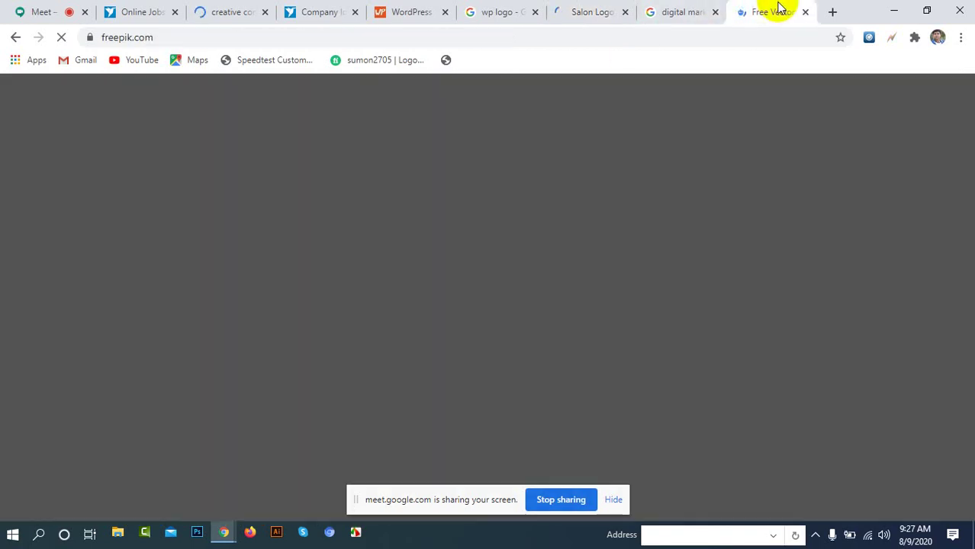
click(603, 11)
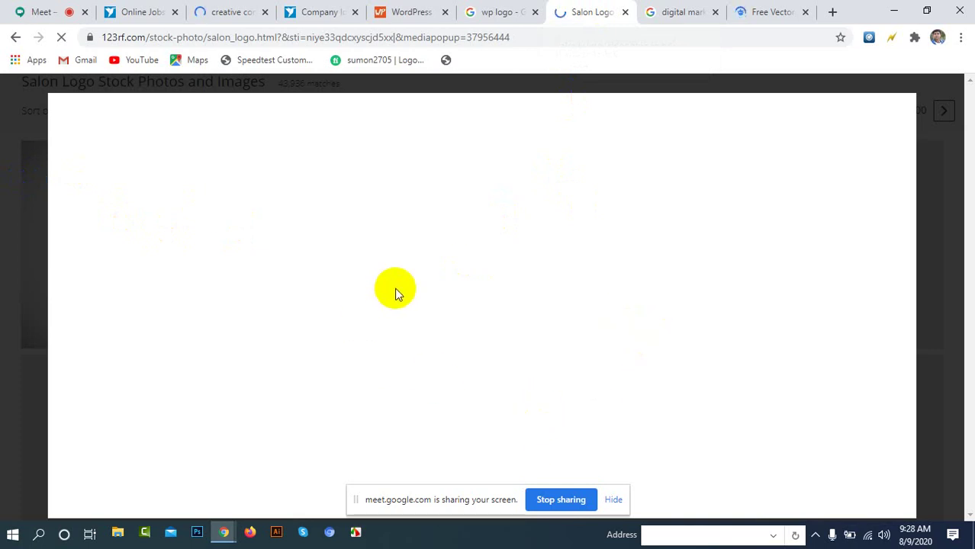
click(767, 12)
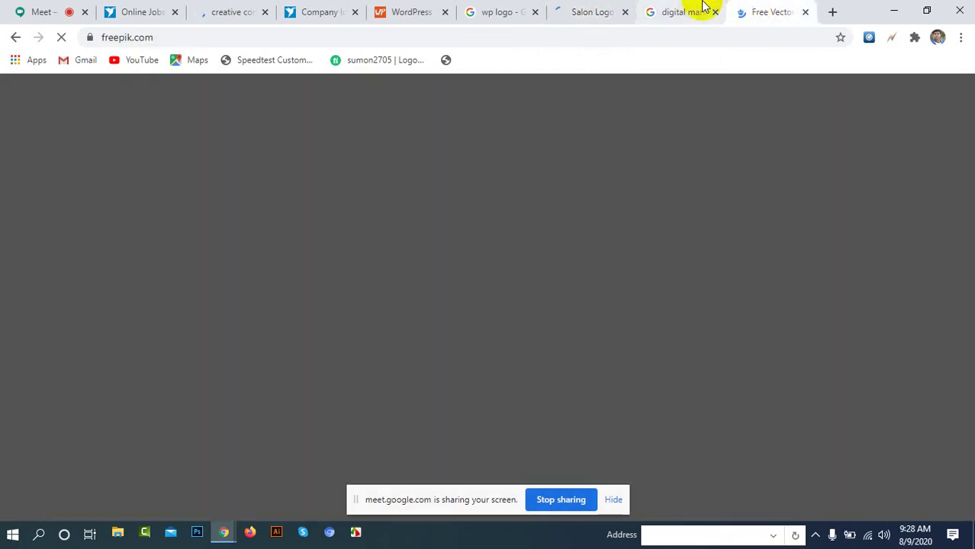
click(574, 10)
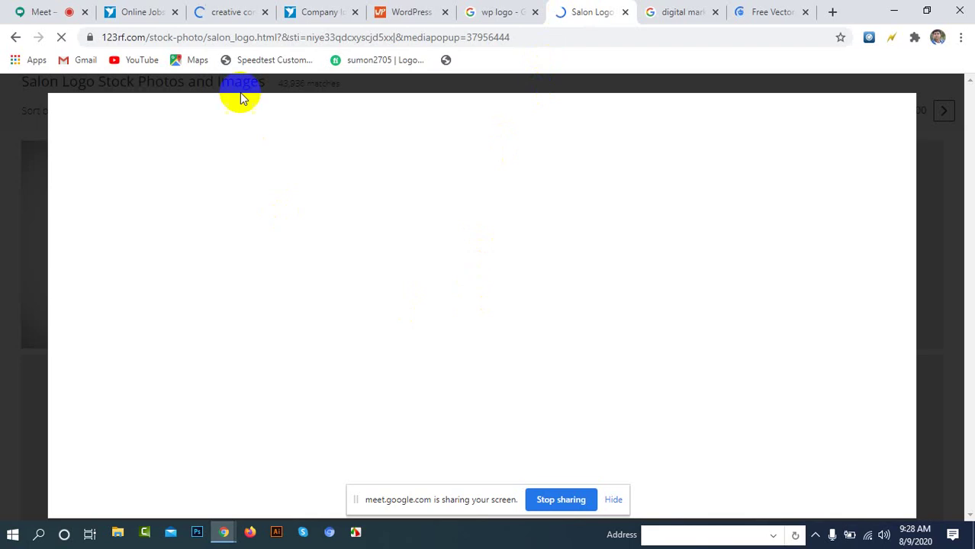
Step: Go back to the "creative company logo" contest and review the Beautique Philippines entries on the first page
click(211, 8)
scroll(447, 301, down, 10)
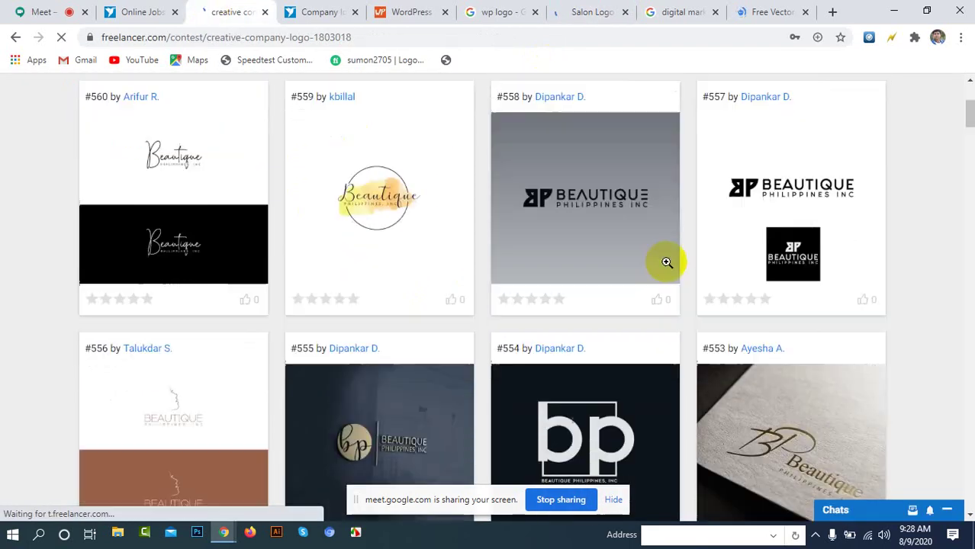
scroll(436, 279, down, 10)
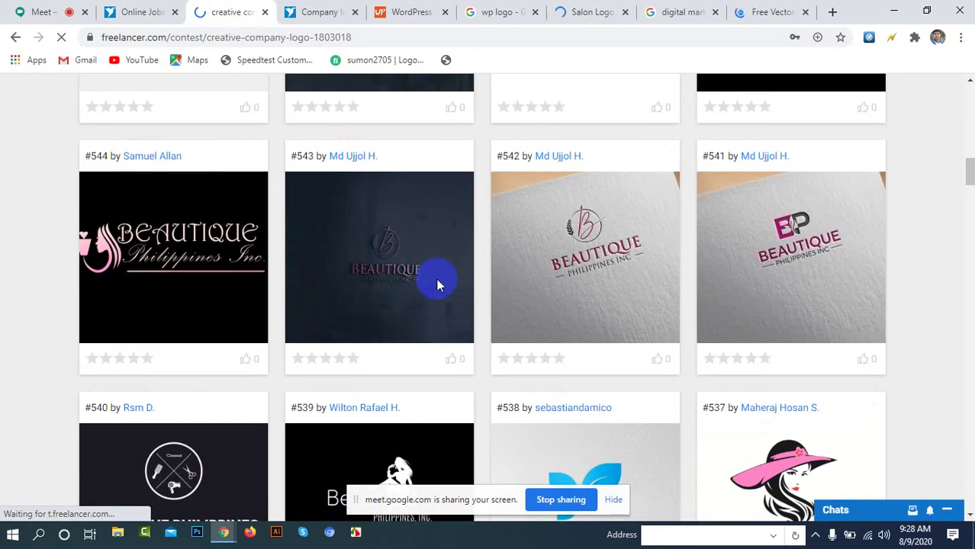
scroll(437, 266, up, 3)
scroll(488, 267, up, 8)
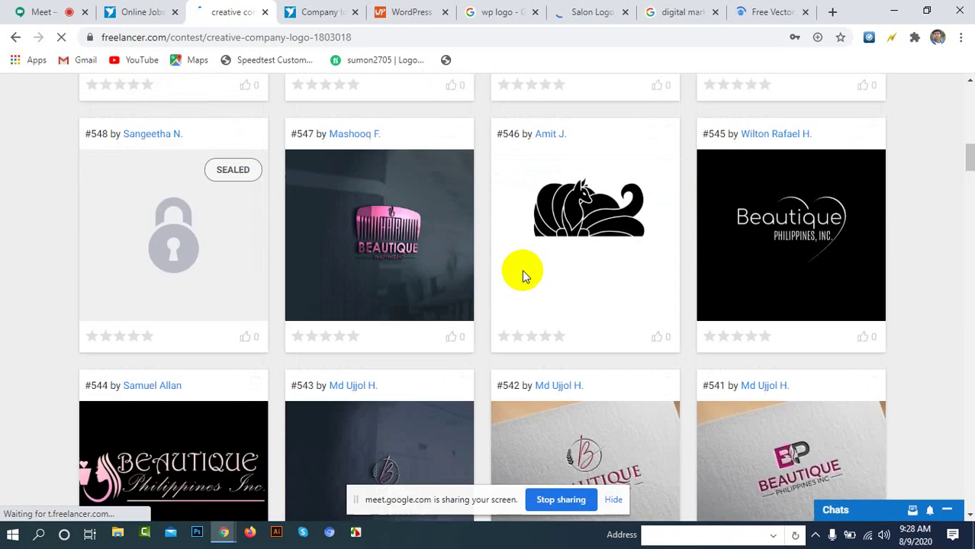
Step: Recheck the Freepik page, return to the 123RF barber shop logo and examine its keywords and similar barbershop and hairdressing logo designs
click(786, 7)
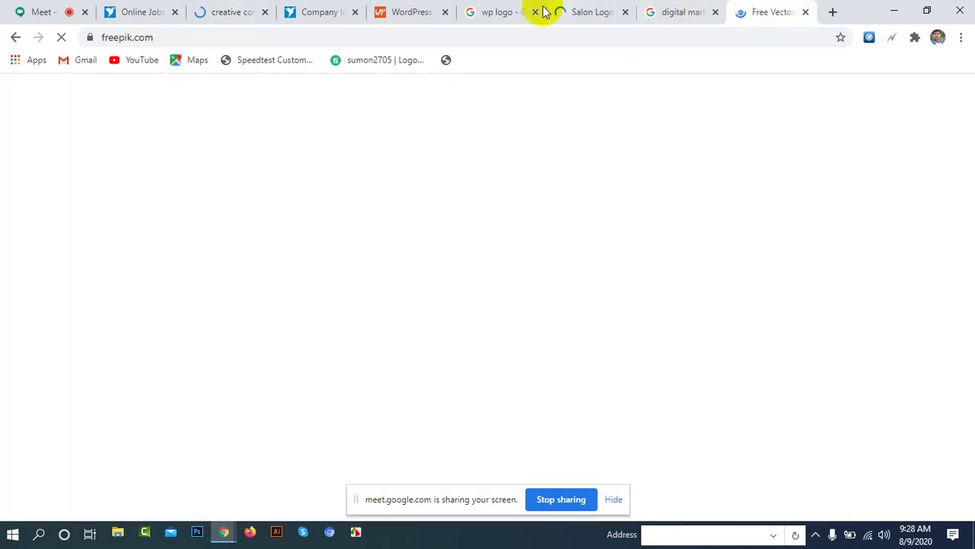
click(574, 9)
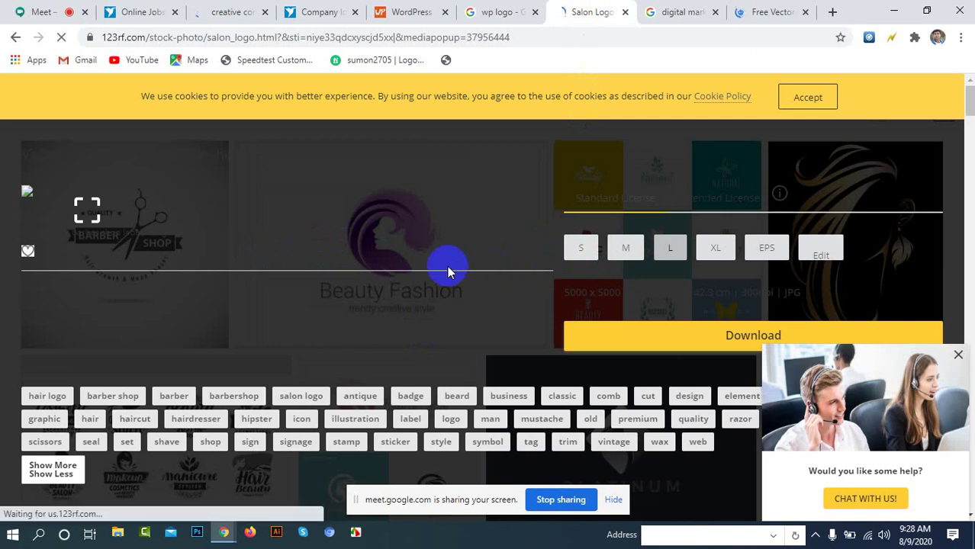
scroll(448, 270, down, 4)
scroll(447, 267, down, 4)
scroll(107, 284, up, 3)
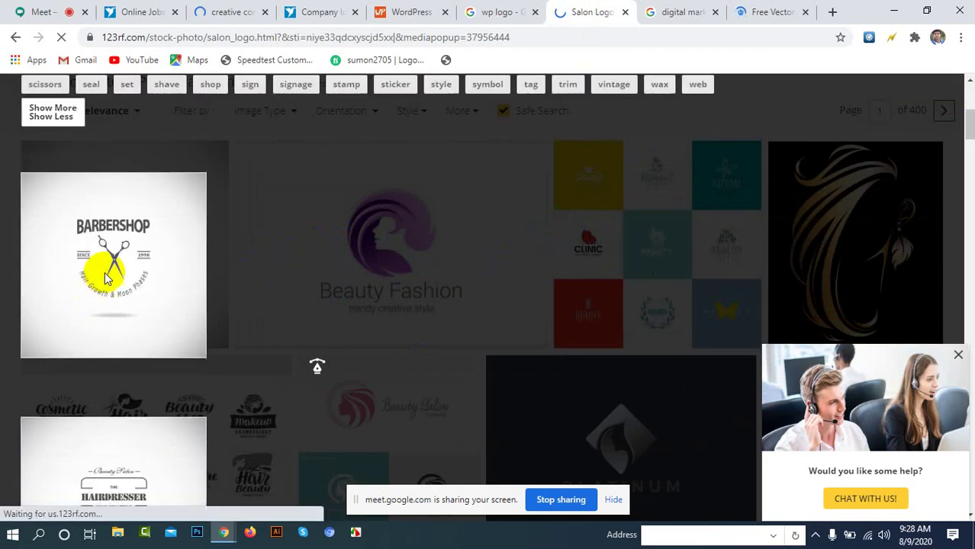
scroll(125, 286, down, 10)
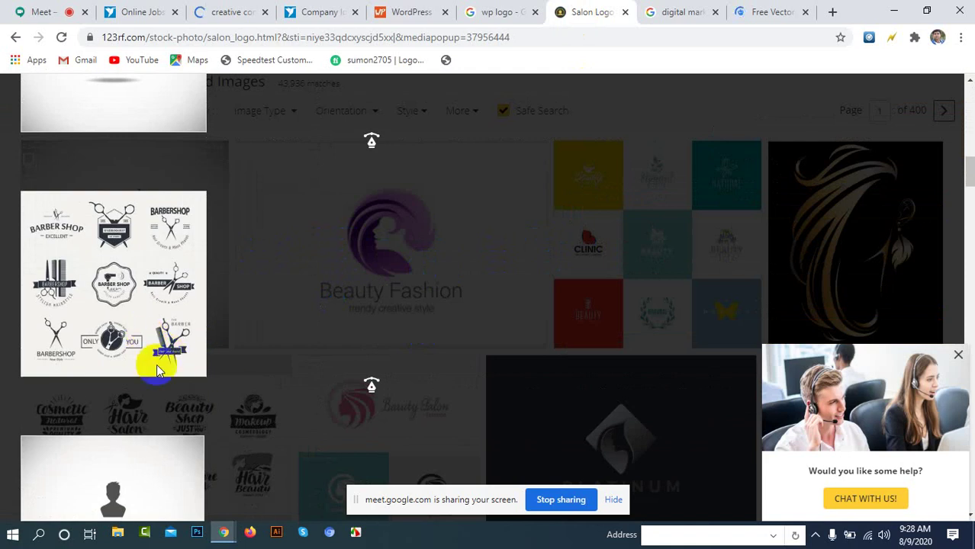
scroll(156, 369, down, 8)
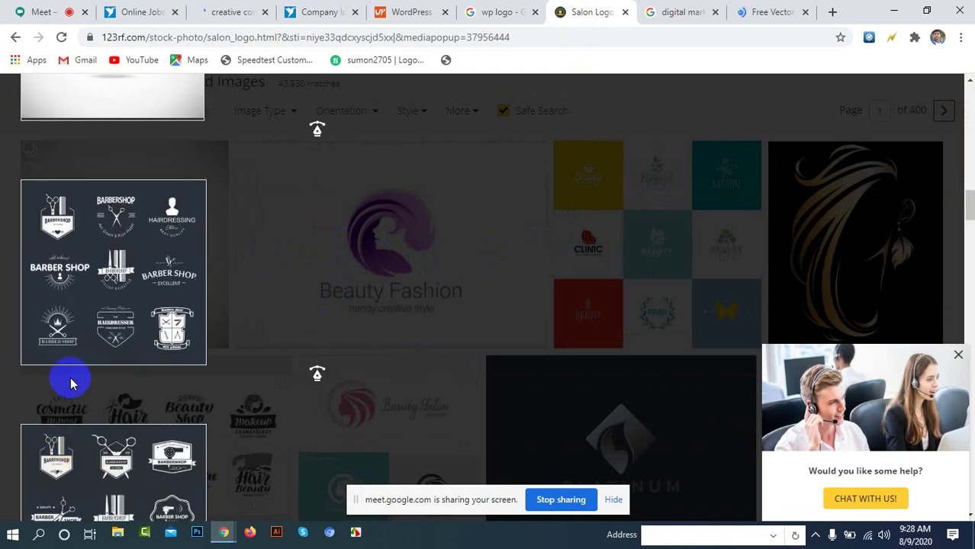
scroll(70, 382, down, 6)
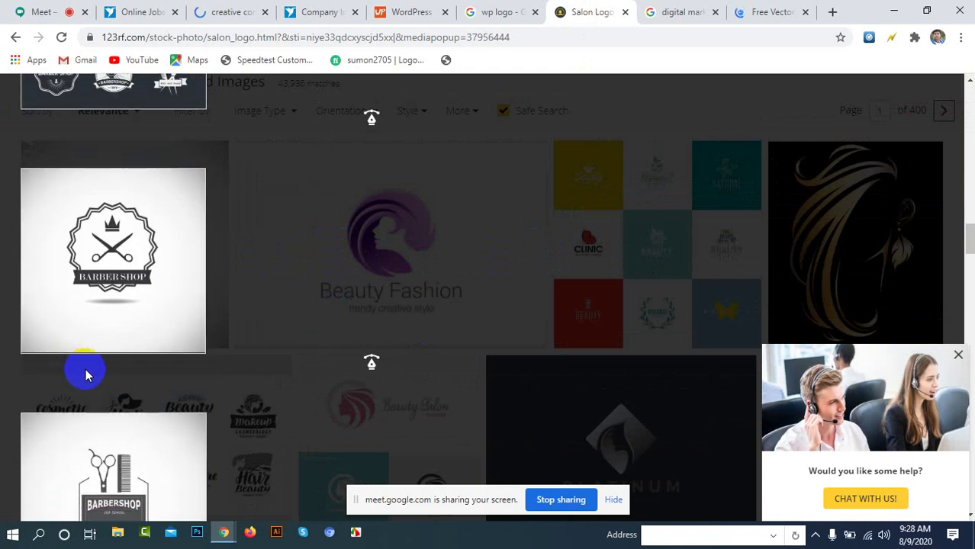
scroll(86, 373, down, 3)
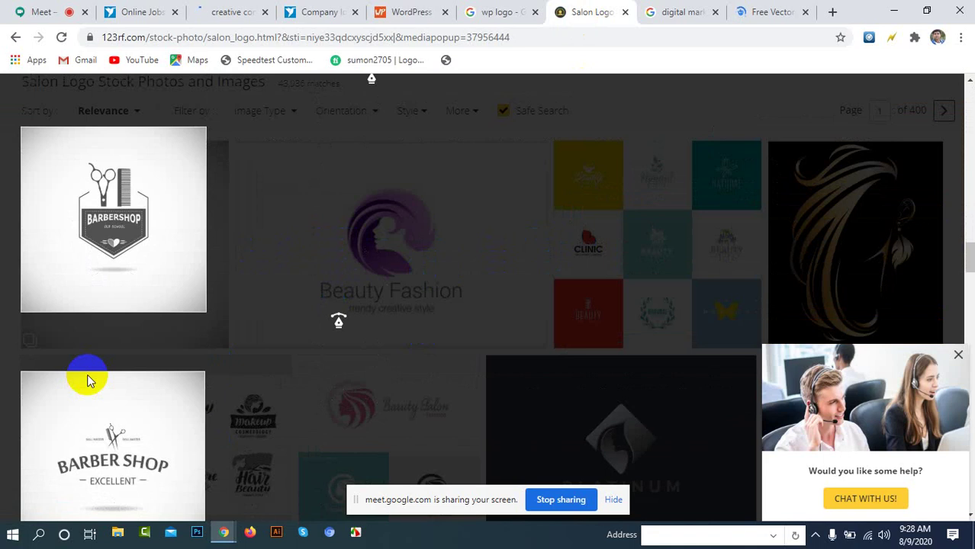
scroll(86, 379, down, 5)
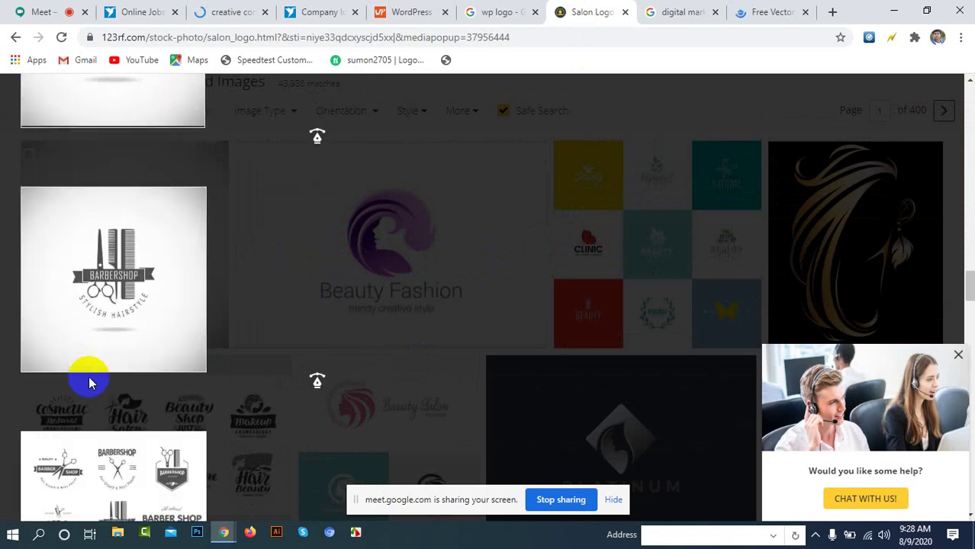
scroll(90, 383, down, 6)
scroll(116, 364, up, 6)
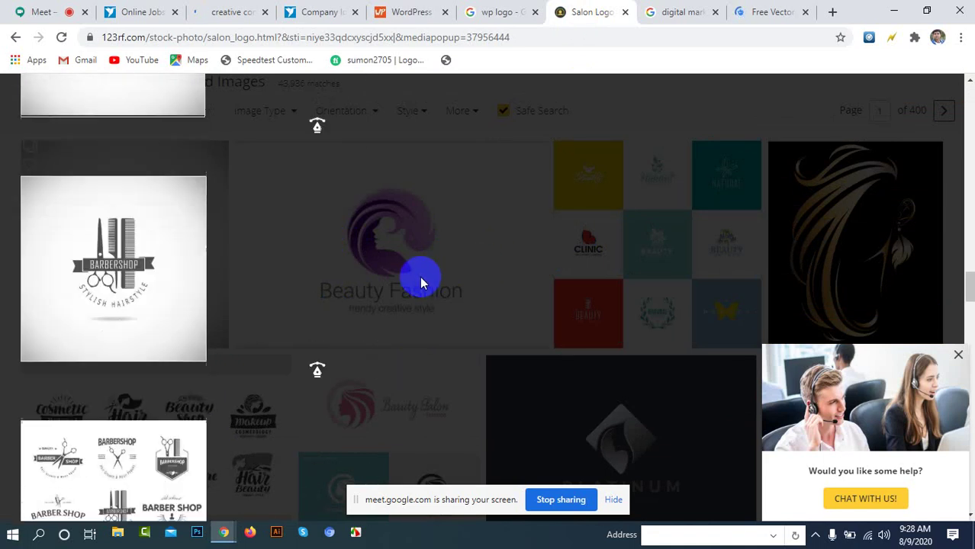
scroll(425, 283, up, 18)
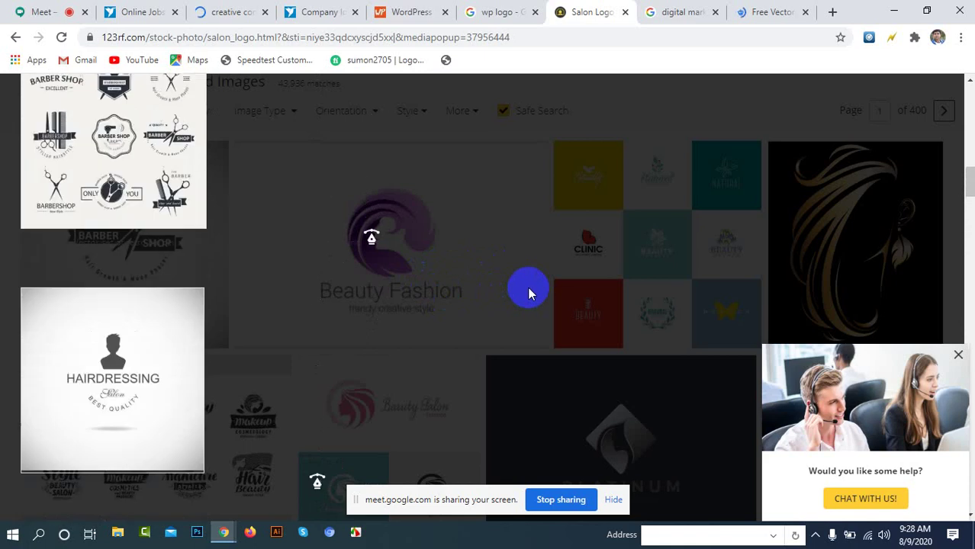
scroll(529, 290, up, 16)
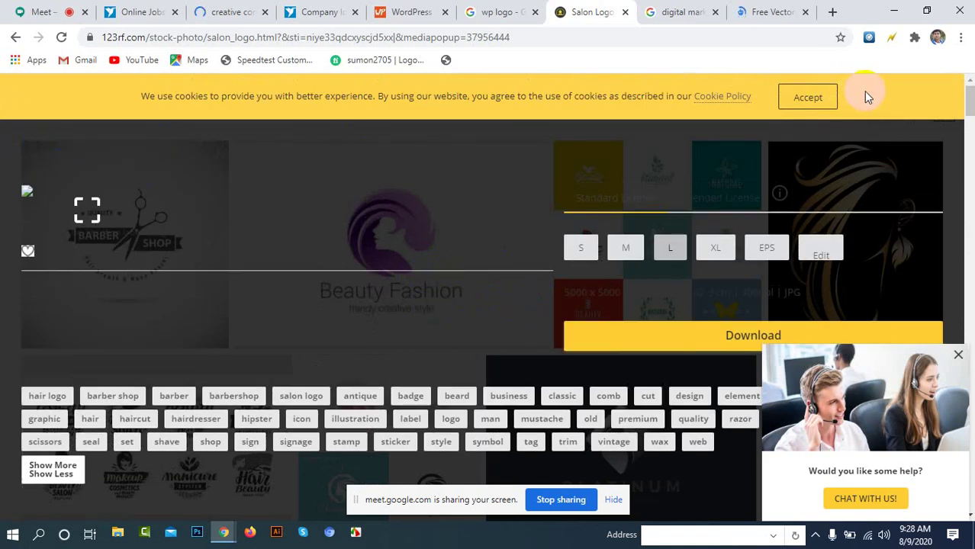
Step: Dismiss the help chat and cookie notices, and close the barber shop logo's details to return to the 123RF salon logo results
triple_click(1, 99)
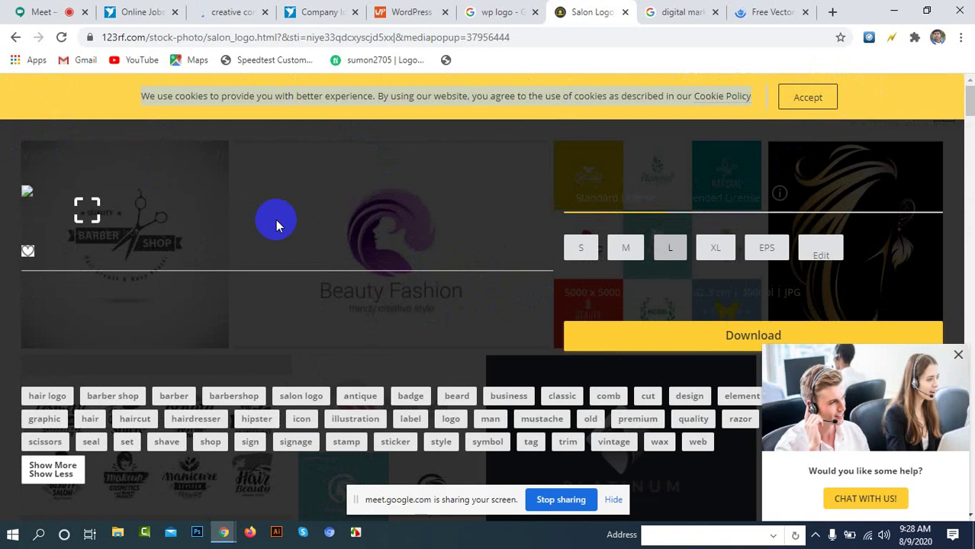
click(960, 358)
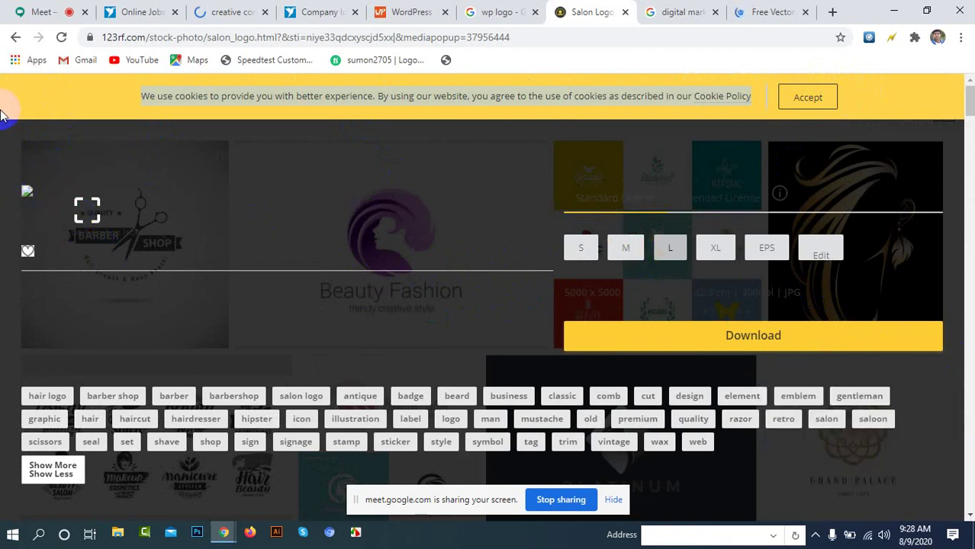
double_click(24, 108)
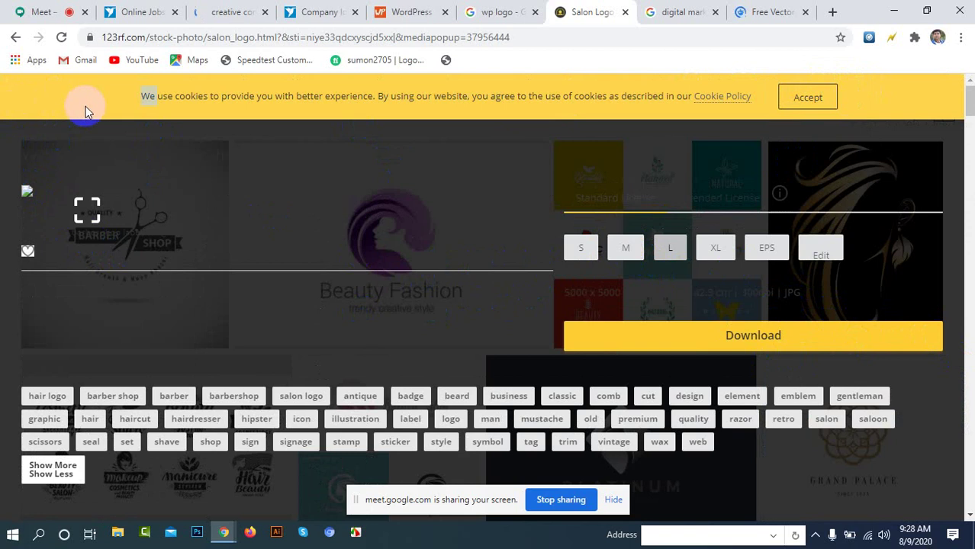
click(788, 101)
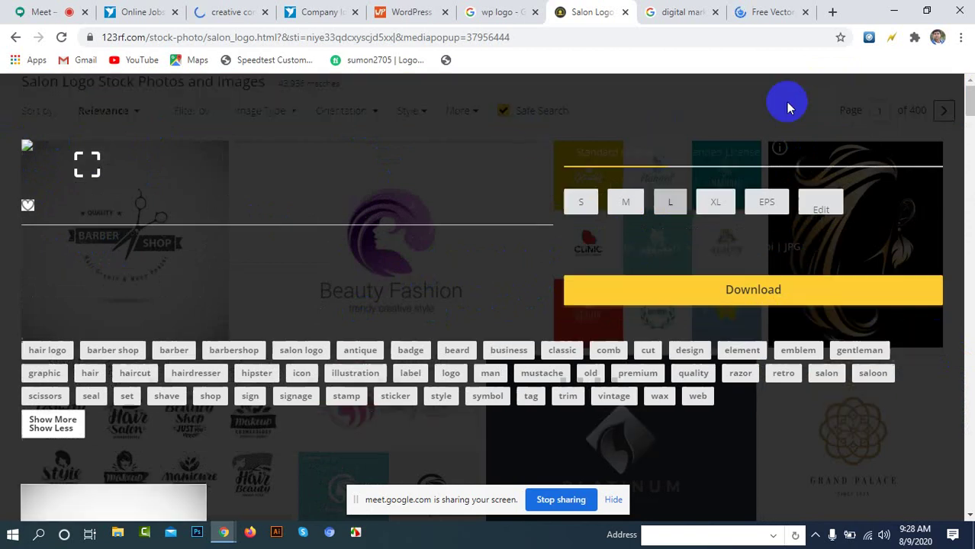
click(85, 163)
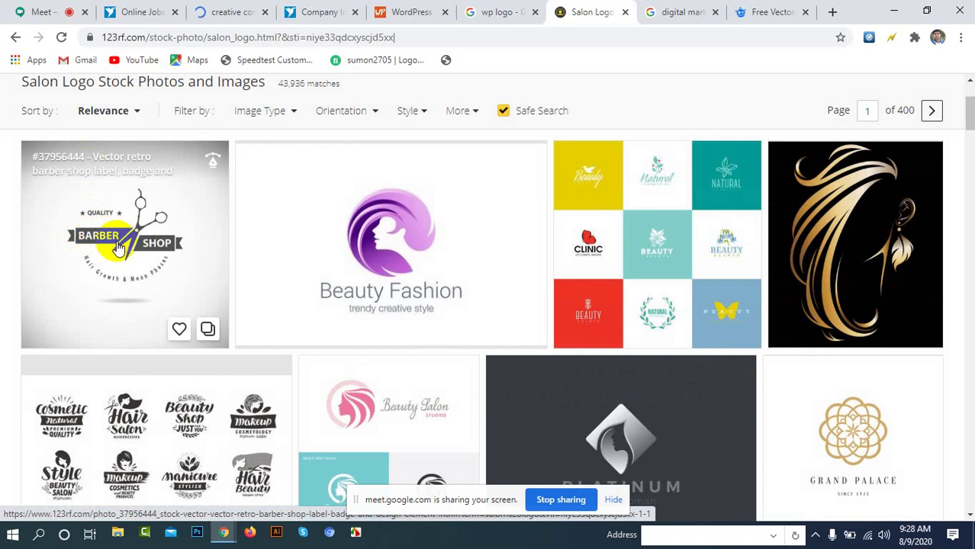
Step: Examine the barber shop, haircut and scissors-and-comb designs among the 123RF salon logo results
scroll(119, 248, down, 1)
scroll(119, 180, up, 1)
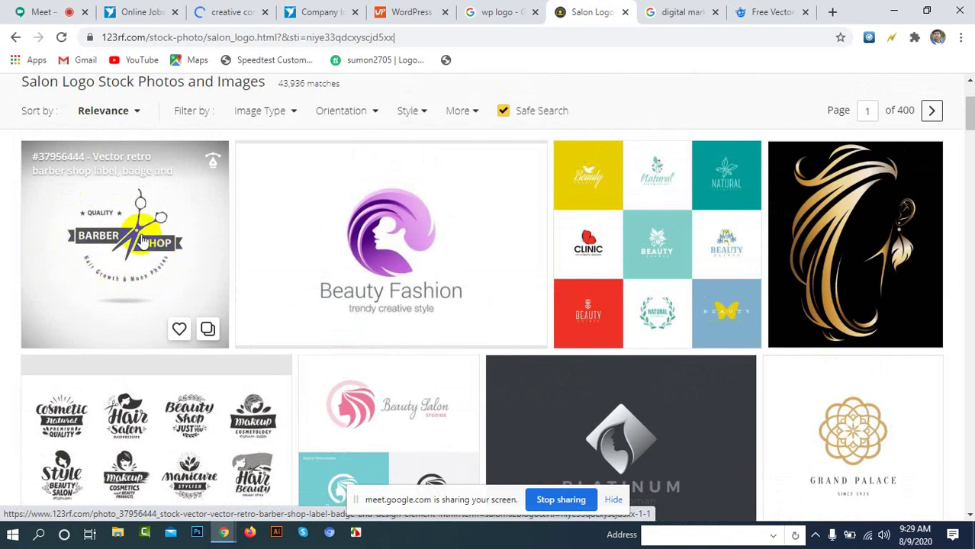
scroll(142, 241, down, 5)
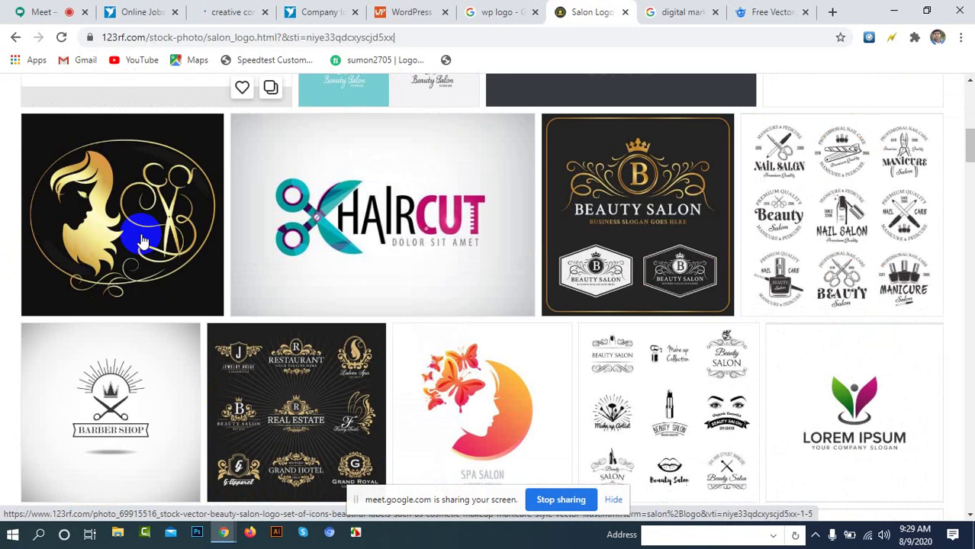
scroll(142, 241, down, 1)
scroll(142, 241, down, 7)
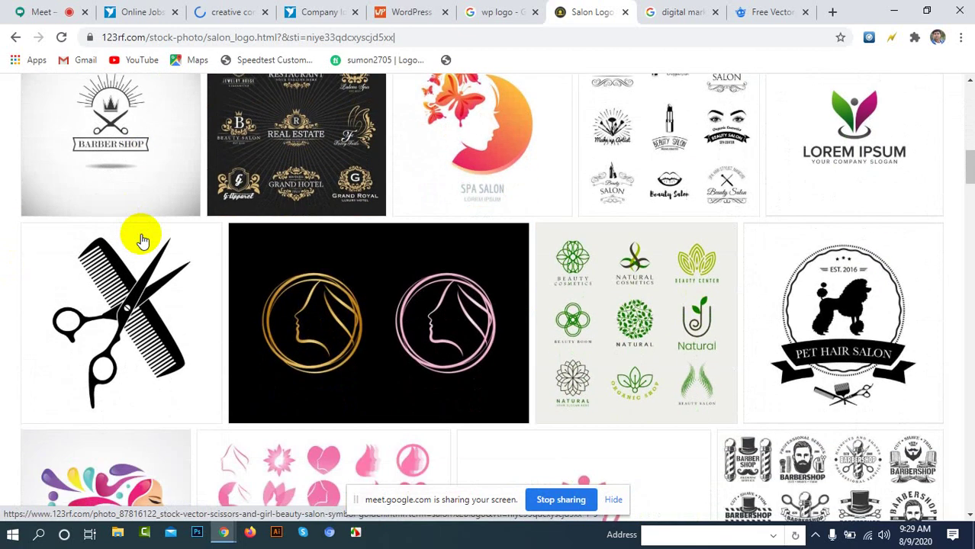
scroll(142, 241, up, 6)
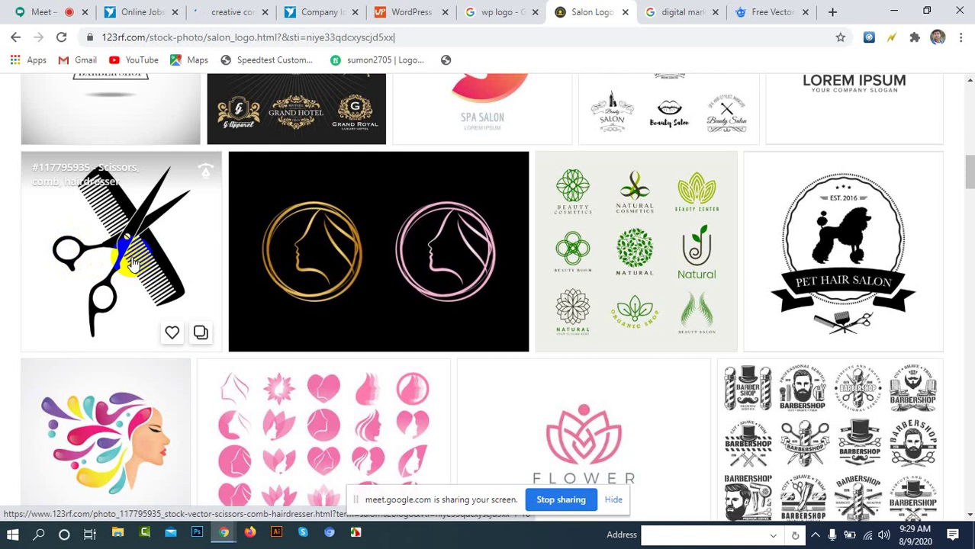
scroll(116, 274, up, 1)
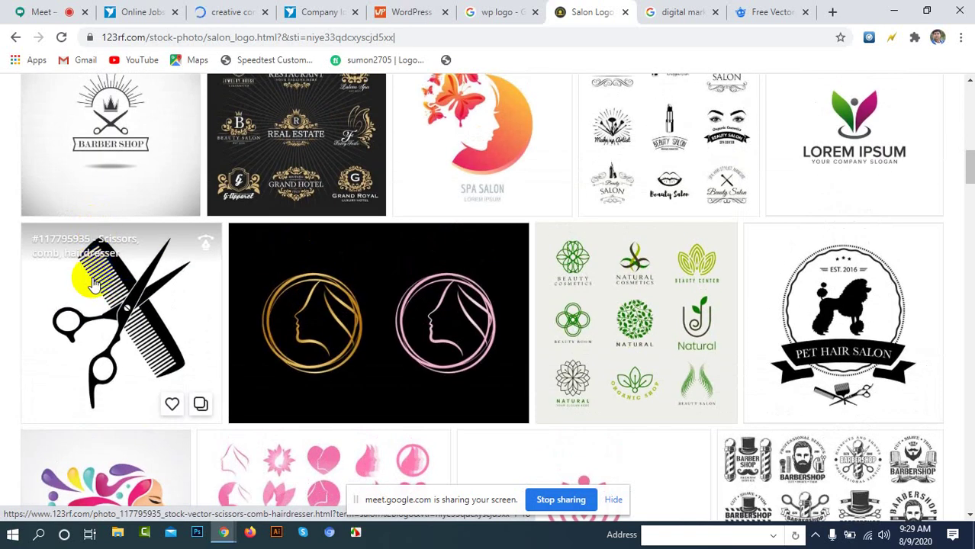
click(134, 327)
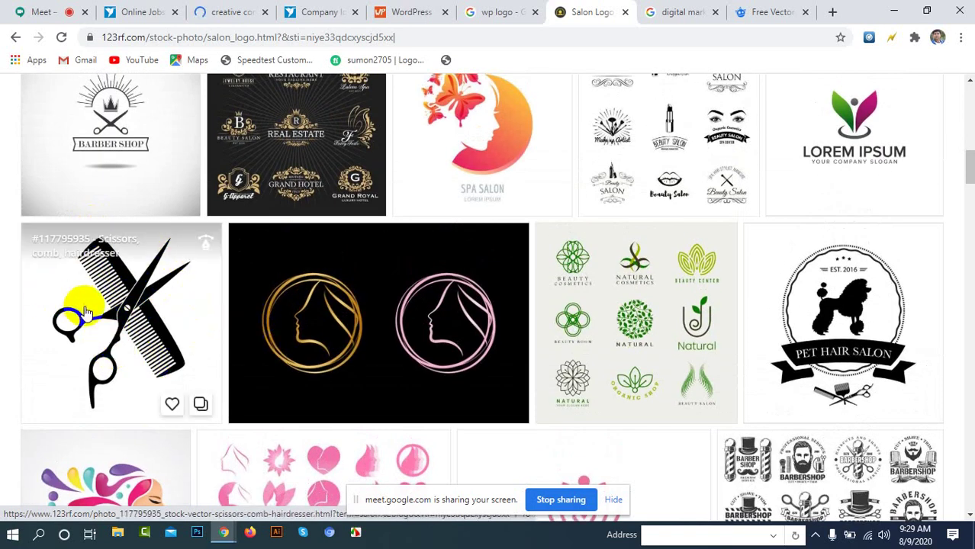
Step: Browse the remaining 123RF salon logo results for women's face, eyelash, nail and beauty salon design ideas
scroll(83, 313, down, 10)
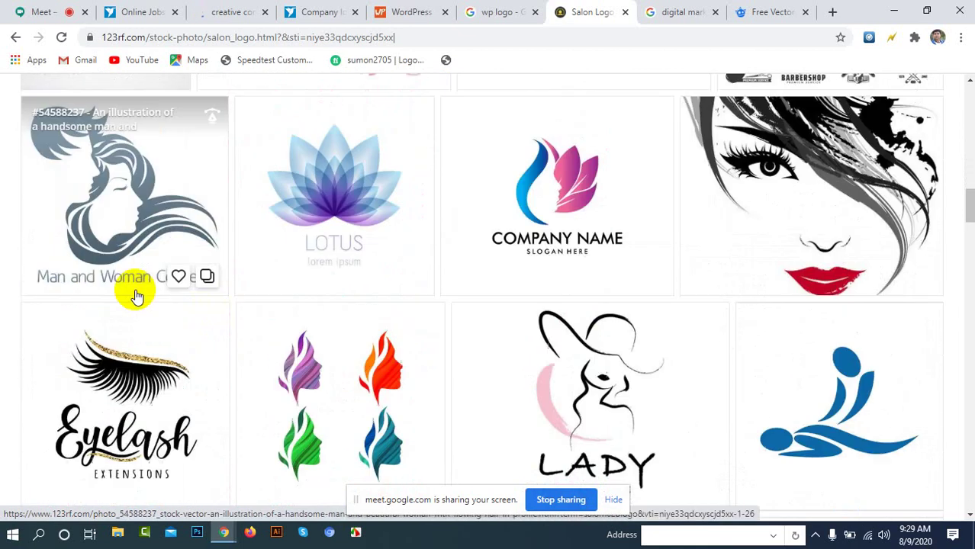
scroll(137, 296, down, 15)
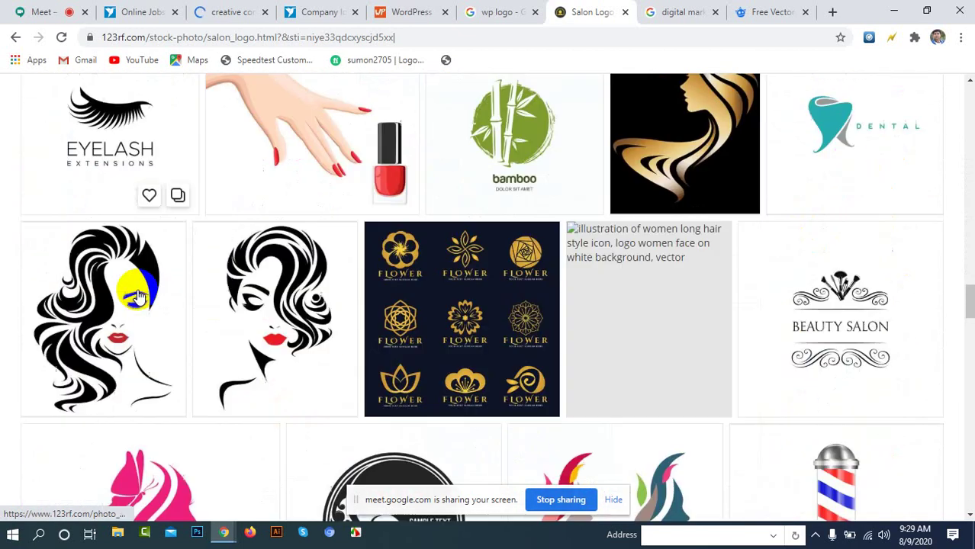
click(137, 296)
scroll(137, 297, down, 4)
scroll(211, 283, up, 7)
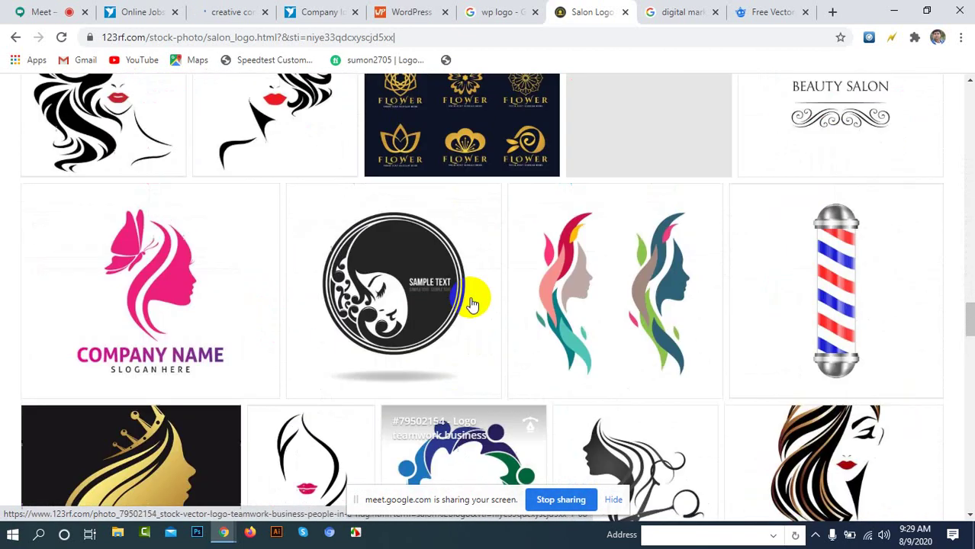
scroll(372, 286, down, 1)
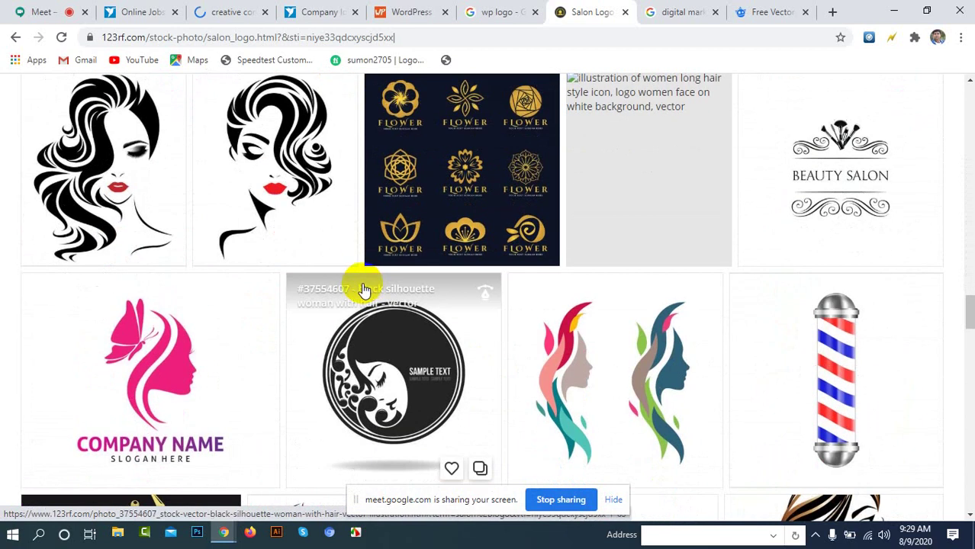
scroll(153, 386, down, 8)
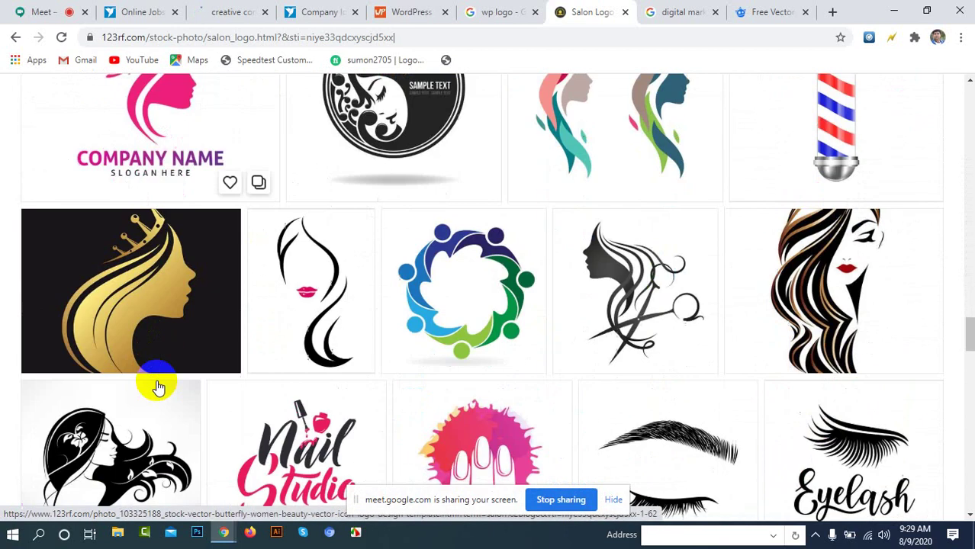
scroll(147, 380, down, 12)
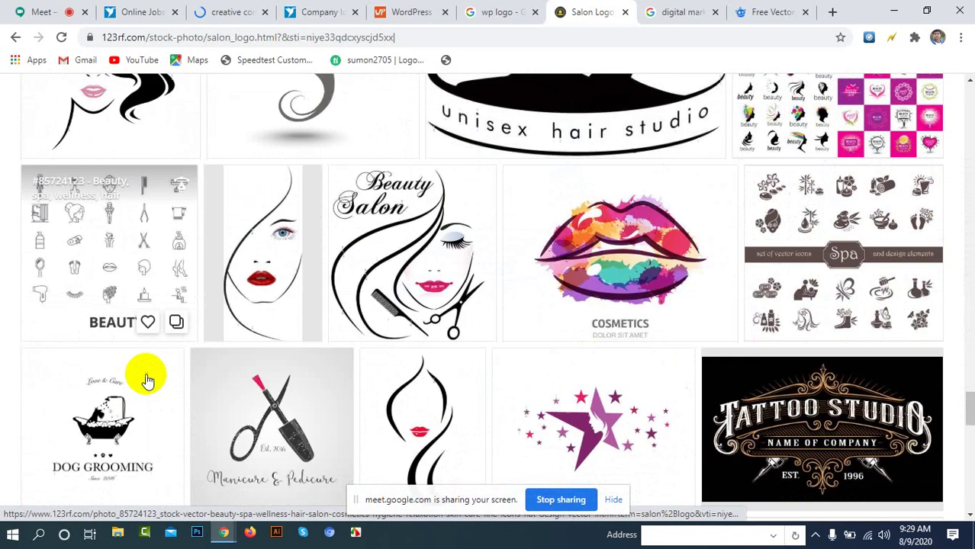
scroll(145, 378, down, 7)
scroll(523, 245, up, 10)
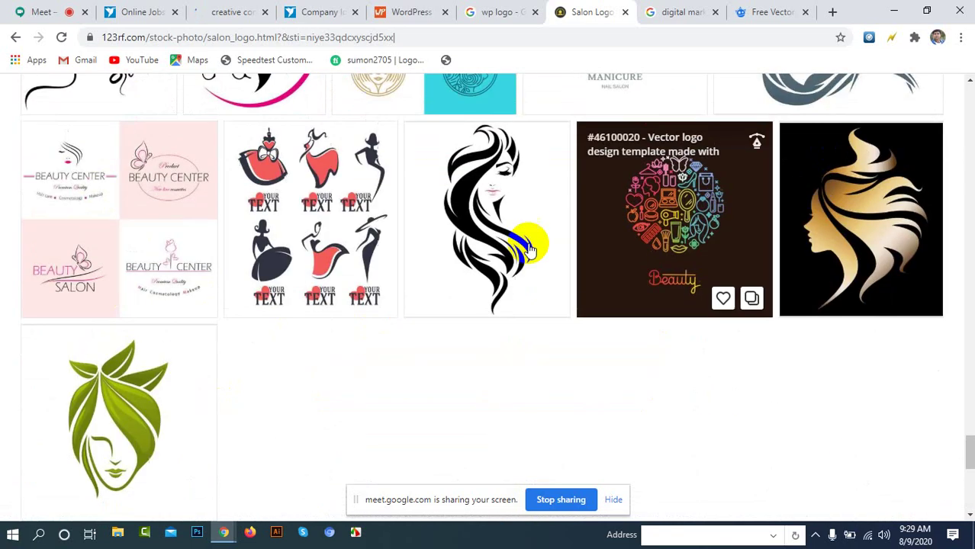
Step: Switch to the Freepik page and search all resources for "beauty salon logo", using the suggestion offered for "salon"
click(754, 11)
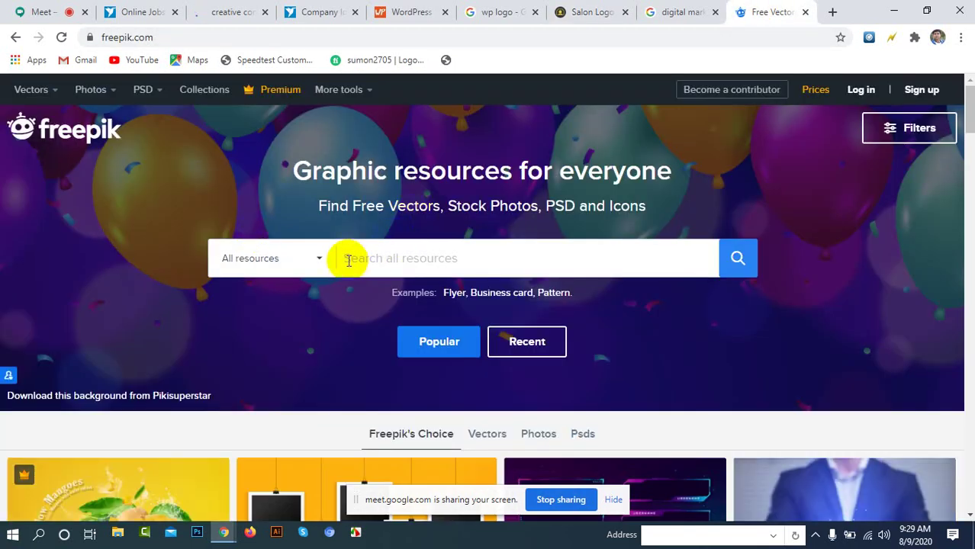
text(Salo)
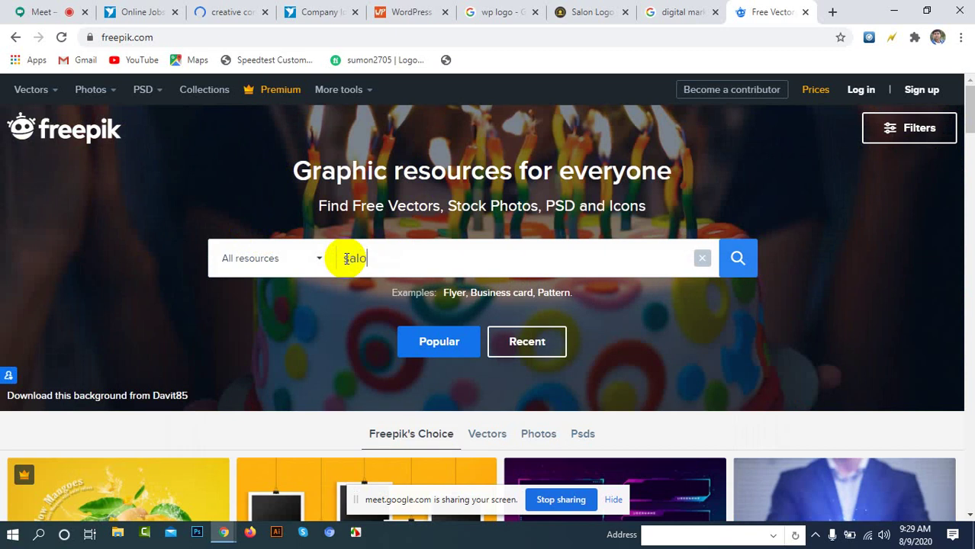
text(n)
click(348, 259)
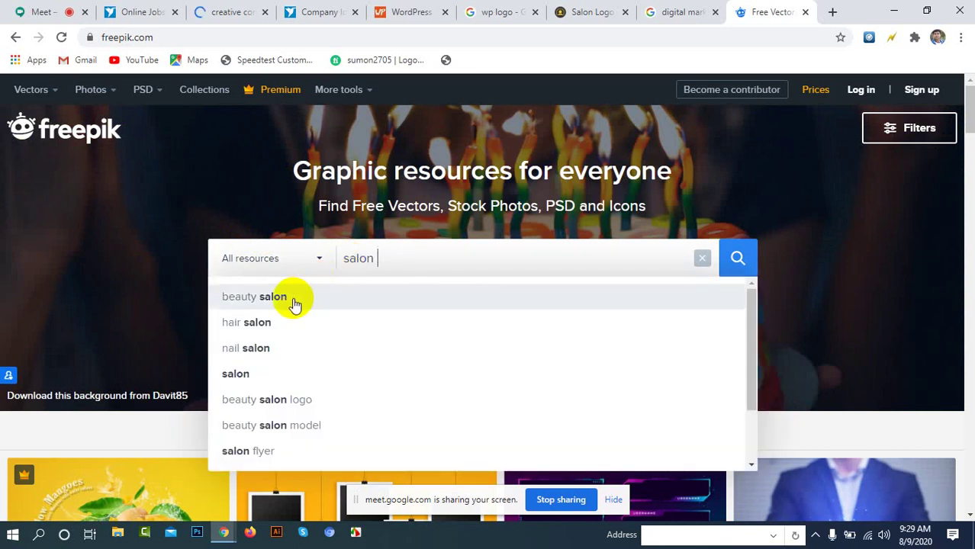
click(274, 410)
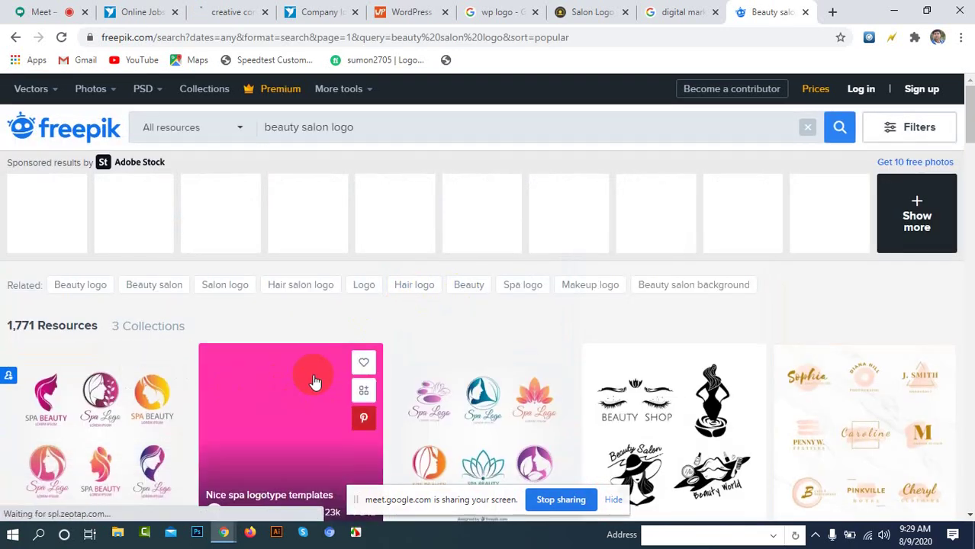
Step: Review the Freepik beauty salon logo results for hairdressing, spa and nail studio design ideas
scroll(305, 378, down, 2)
scroll(758, 318, down, 3)
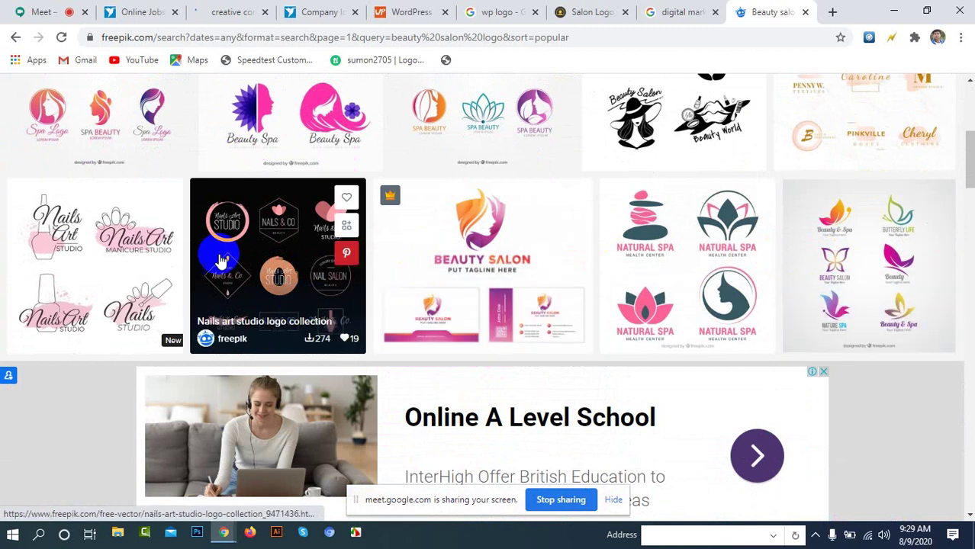
scroll(229, 274, down, 6)
scroll(263, 296, up, 1)
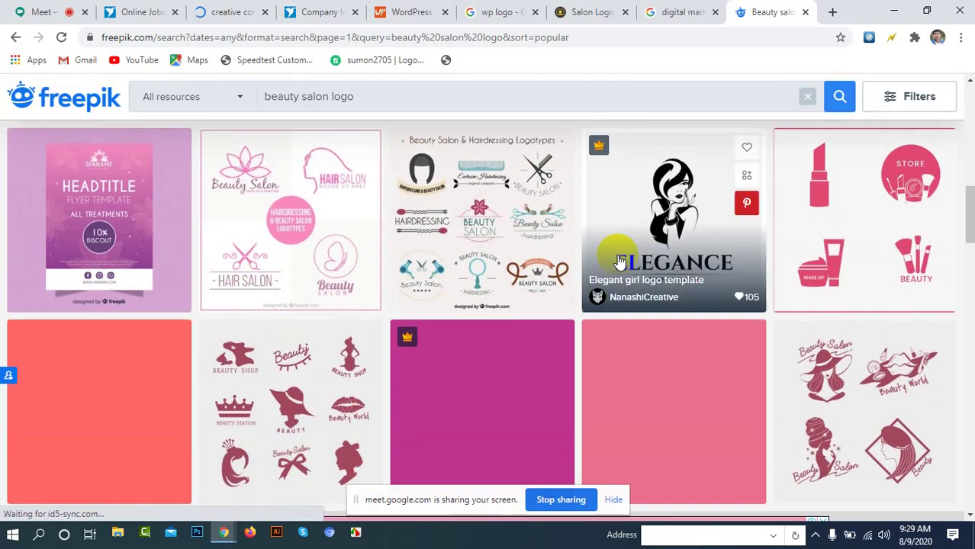
scroll(374, 254, down, 3)
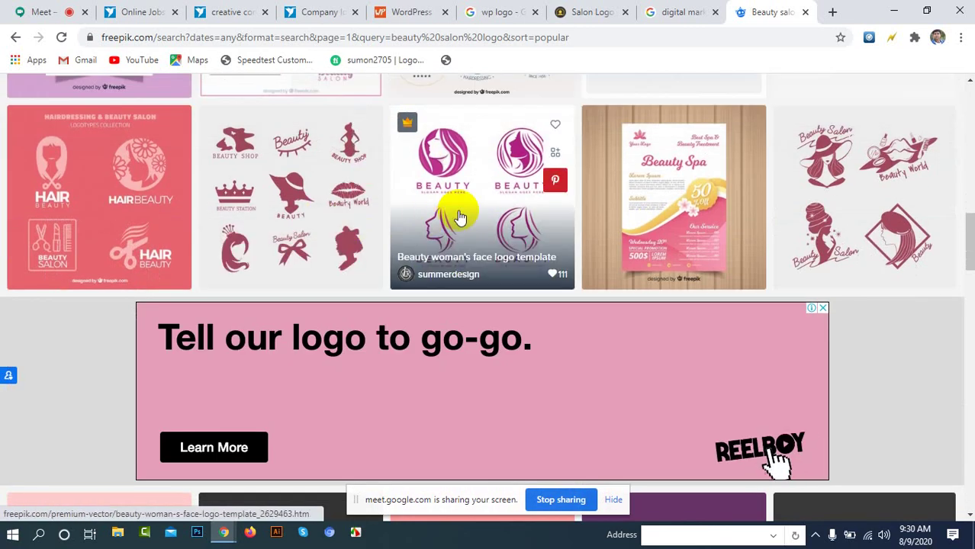
scroll(461, 213, down, 6)
scroll(320, 267, up, 15)
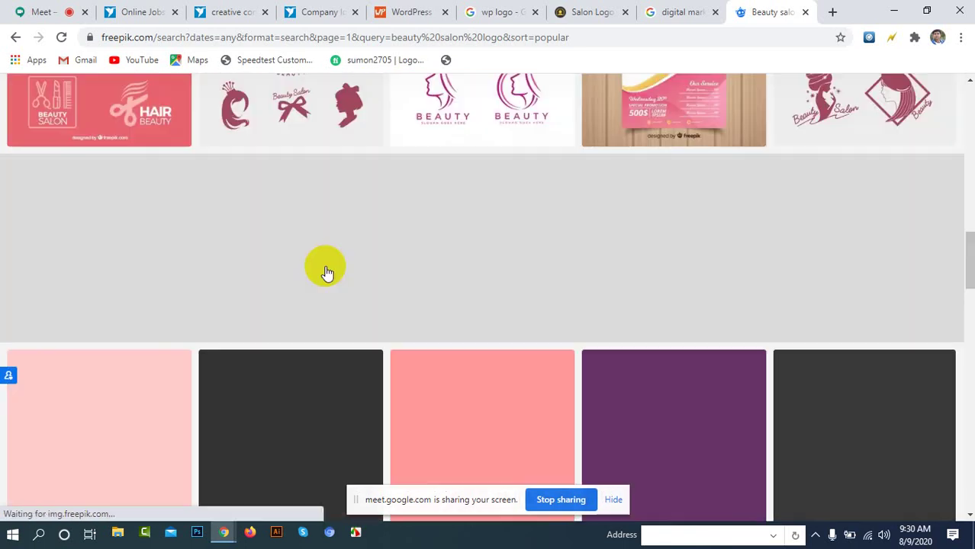
scroll(309, 252, up, 8)
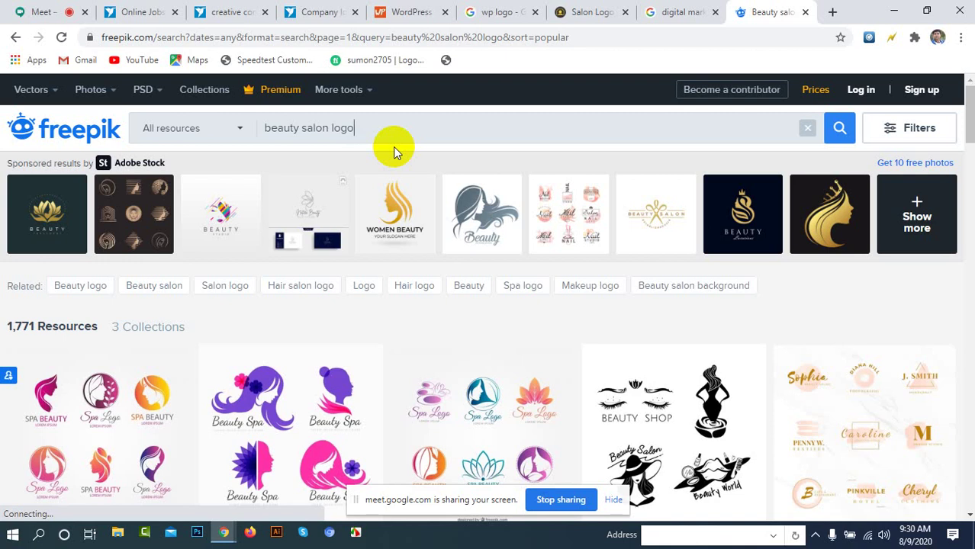
Step: Go back to the Google Meet call, read the meeting chat and look through the participant list
click(22, 10)
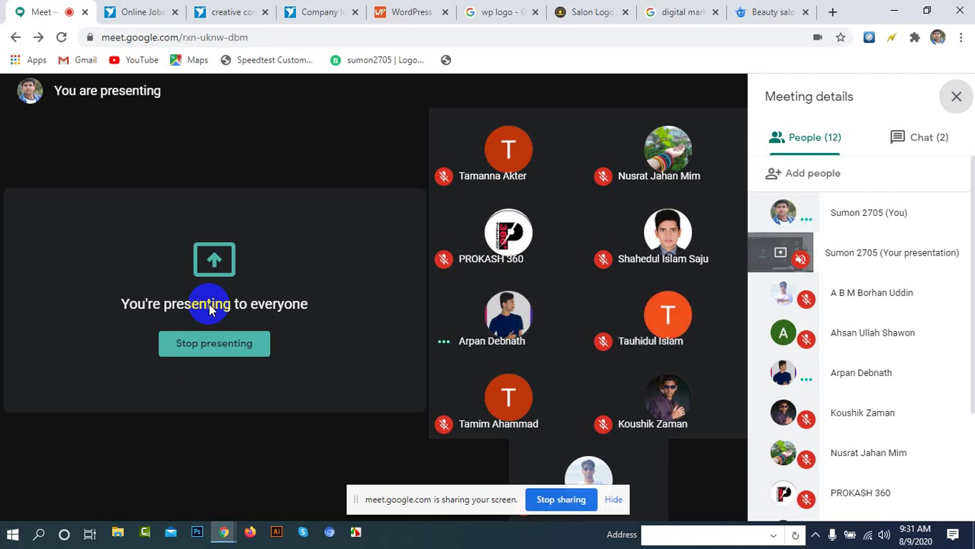
click(914, 136)
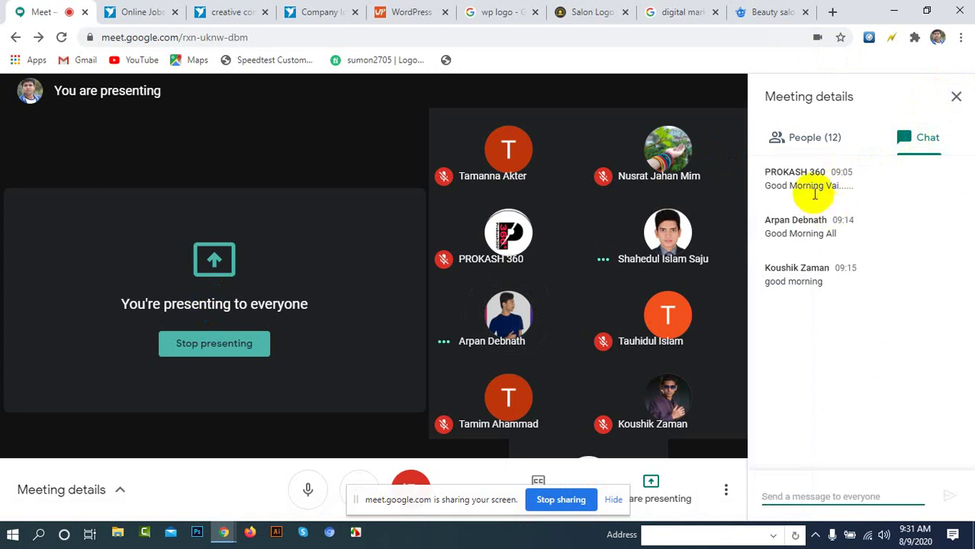
click(785, 142)
mouse_move(670, 242)
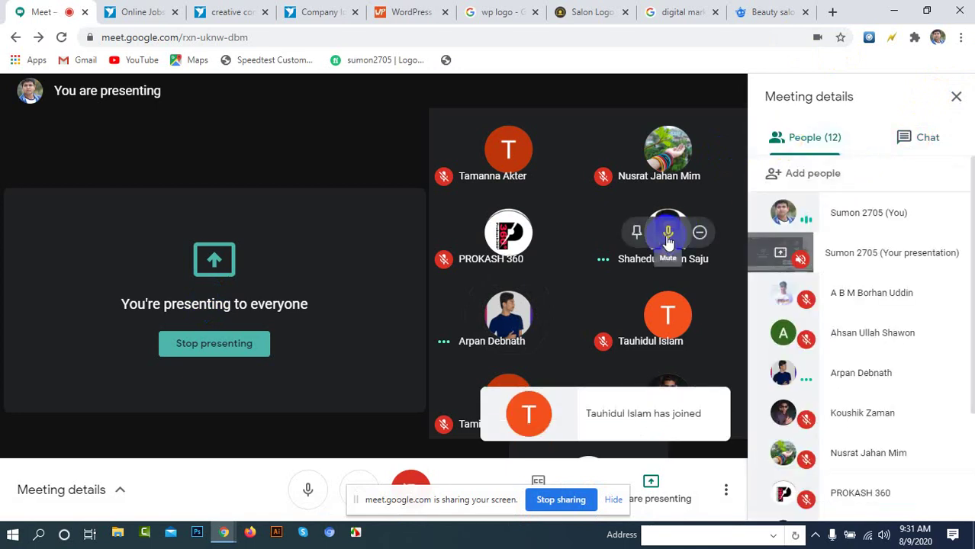
mouse_move(516, 316)
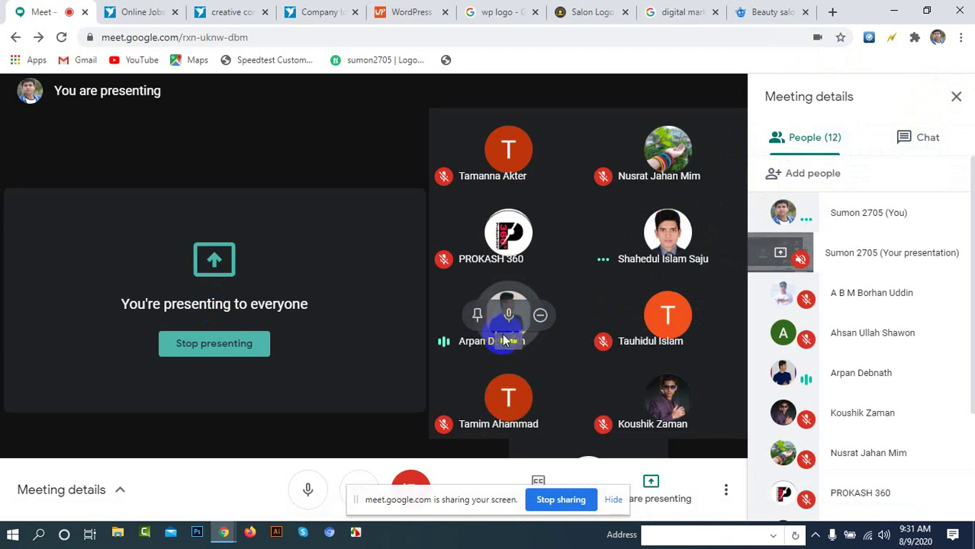
mouse_move(534, 240)
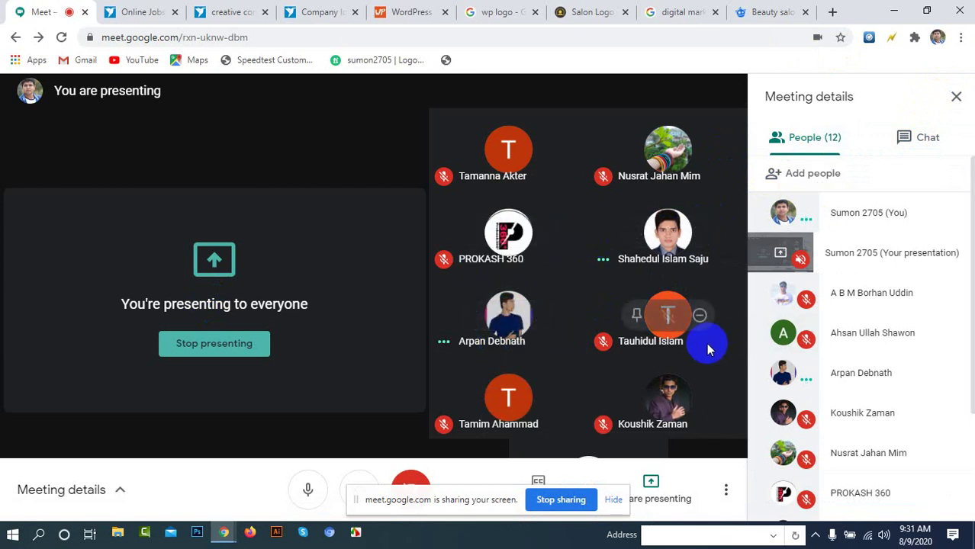
scroll(873, 351, down, 2)
click(570, 330)
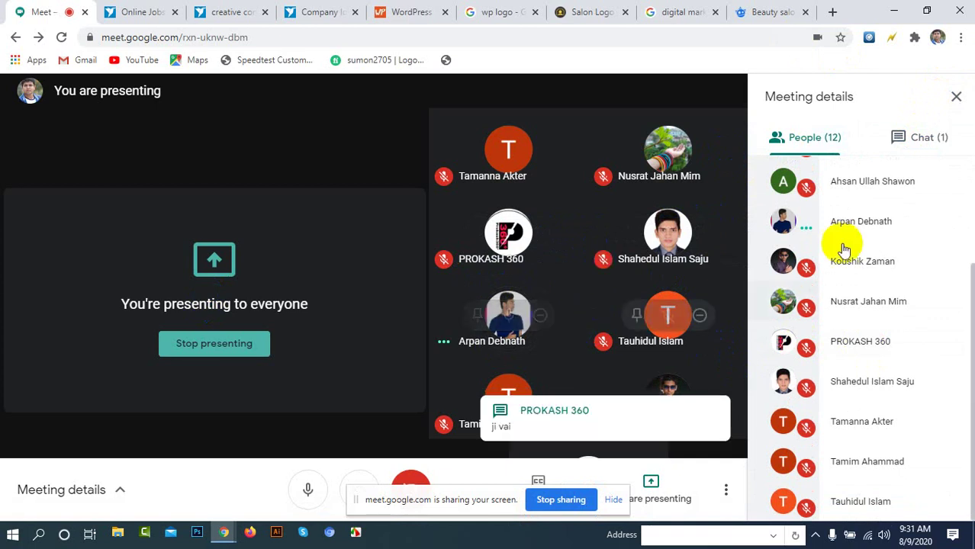
scroll(795, 225, up, 2)
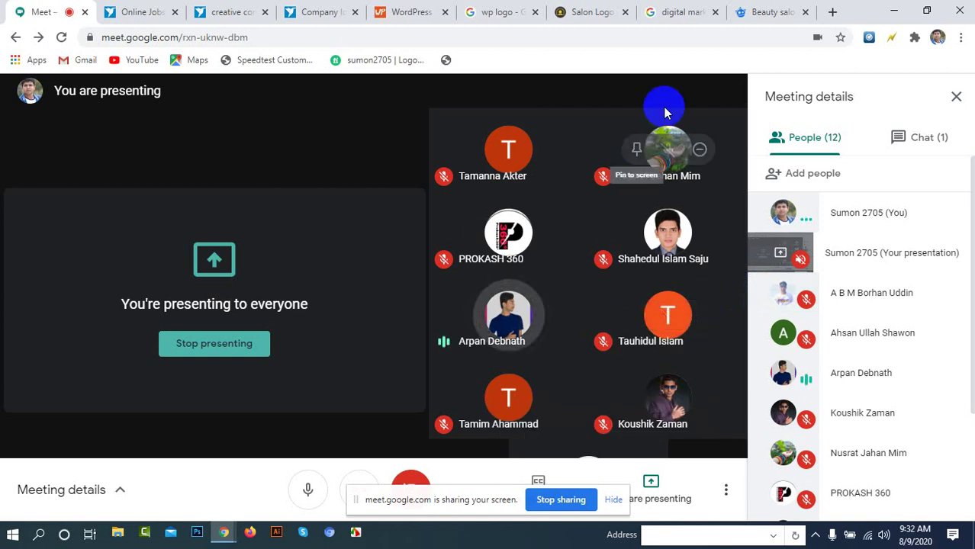
Step: Revisit the open logo research pages and look back through the 123RF salon logo results up to the first ones
click(661, 12)
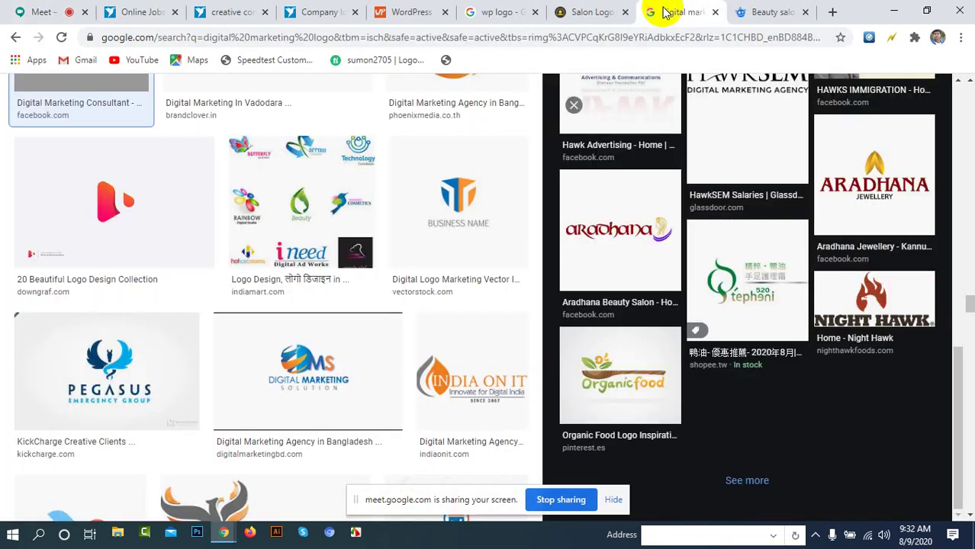
click(580, 12)
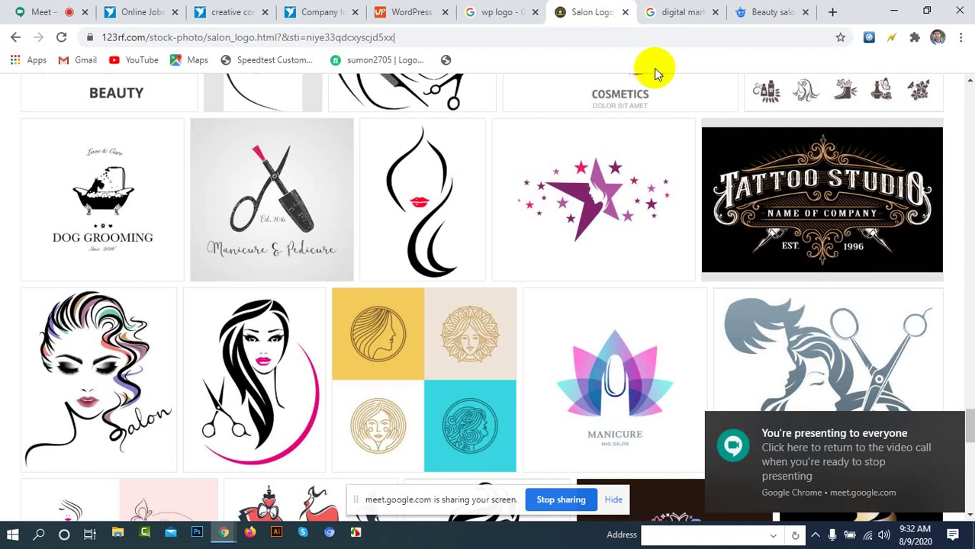
click(742, 12)
click(678, 10)
click(584, 11)
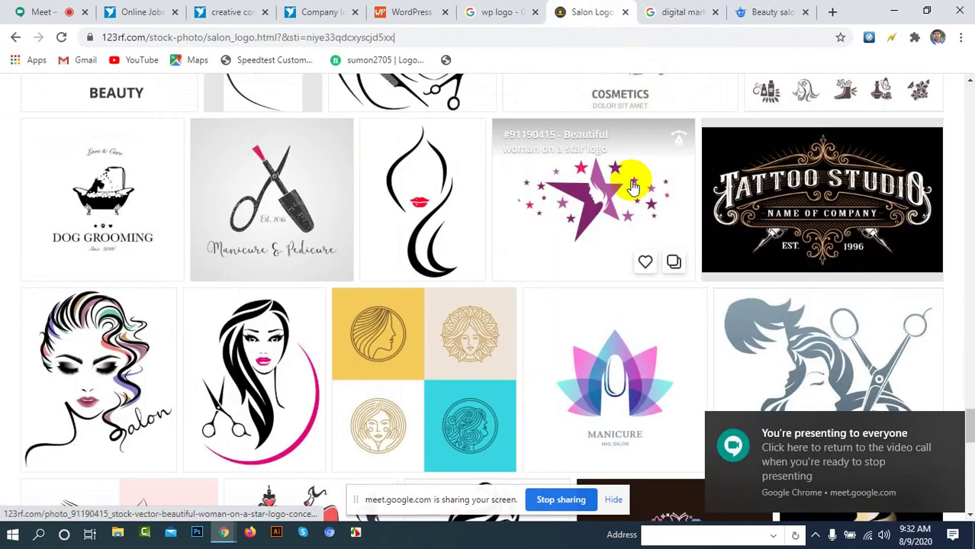
scroll(610, 344, down, 15)
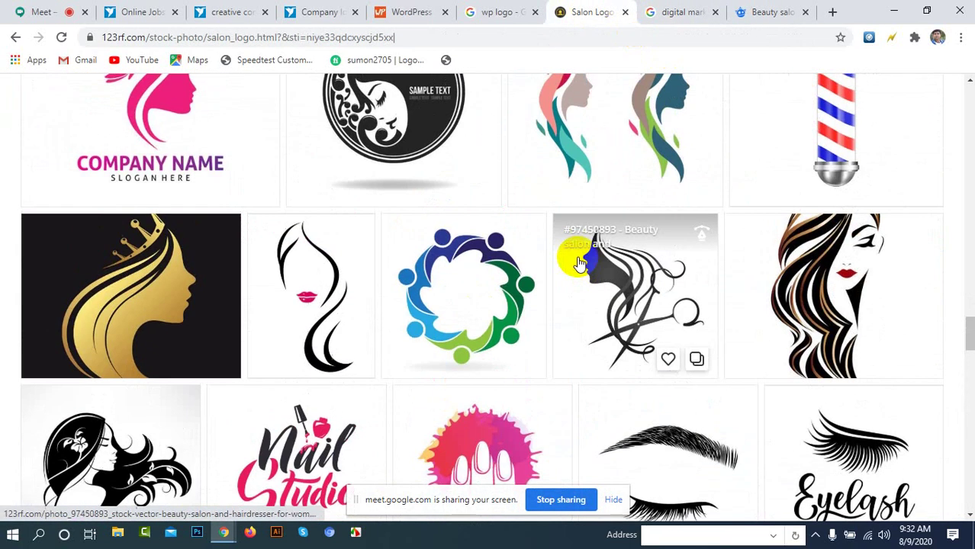
scroll(568, 260, up, 15)
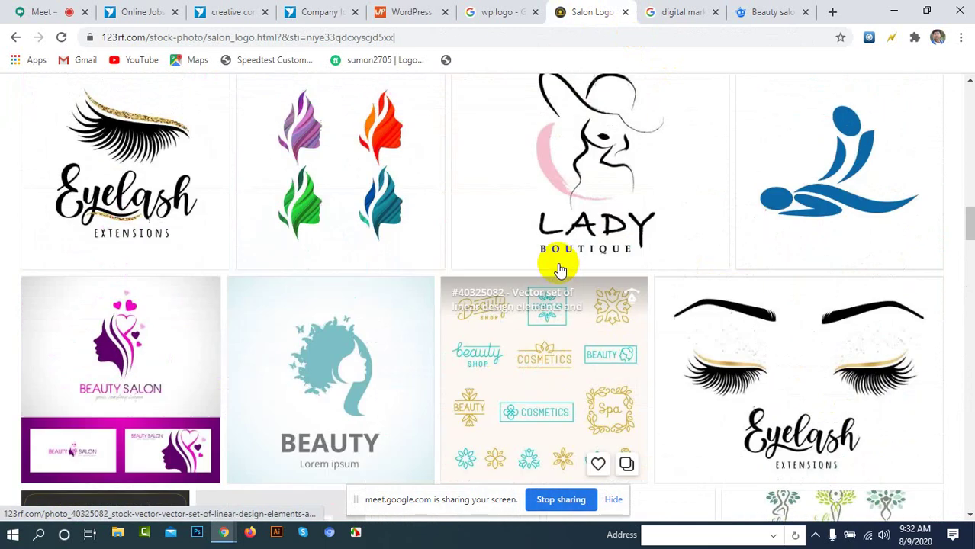
scroll(559, 270, up, 15)
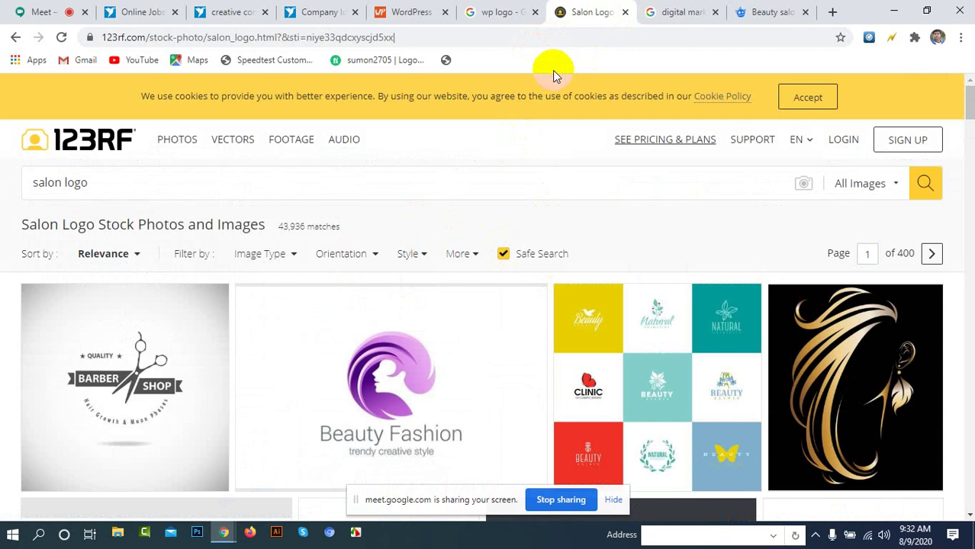
Step: Close the 123RF salon logo, Google digital marketing logo and Freepik beauty salon logo pages
click(625, 12)
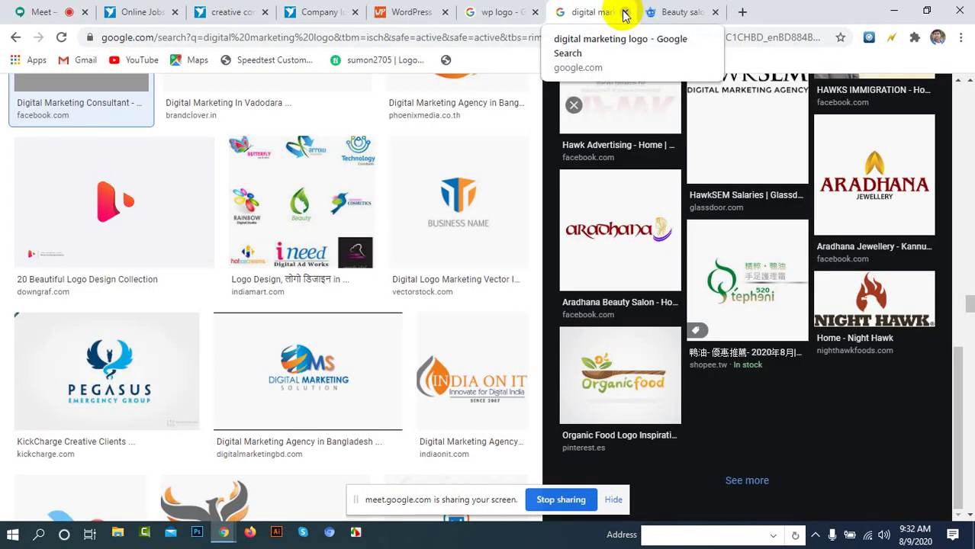
click(625, 12)
click(627, 13)
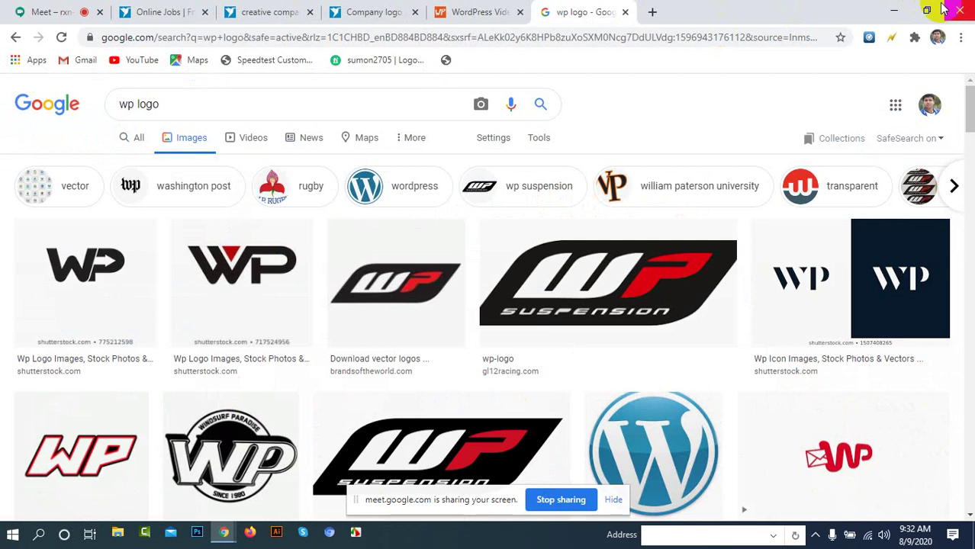
Step: Minimise the browser, refresh the Windows desktop and launch Adobe Illustrator
click(896, 11)
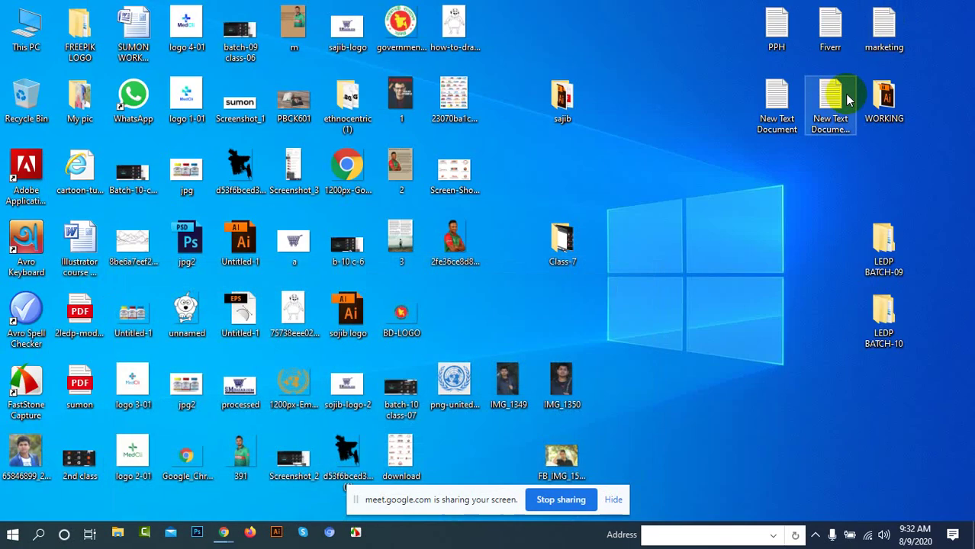
right_click(696, 203)
click(758, 267)
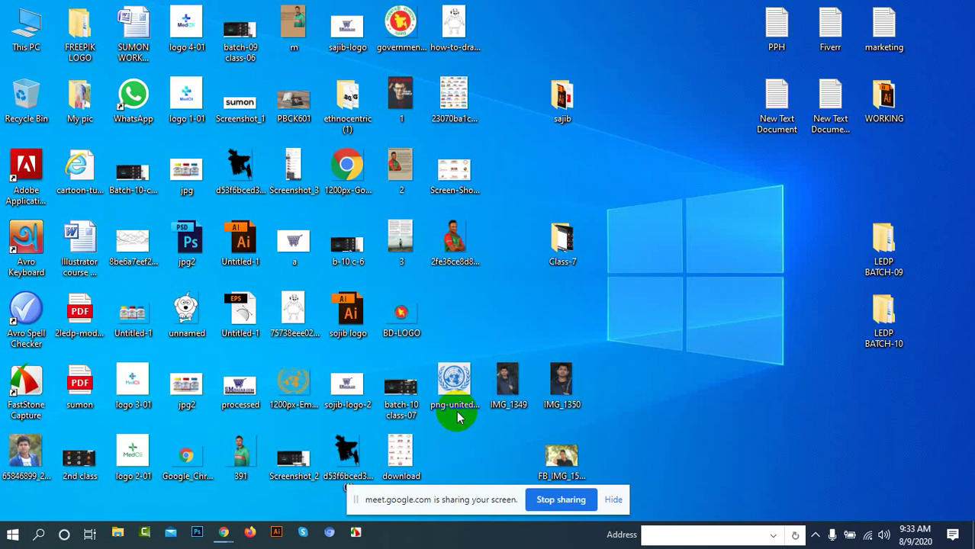
double_click(458, 415)
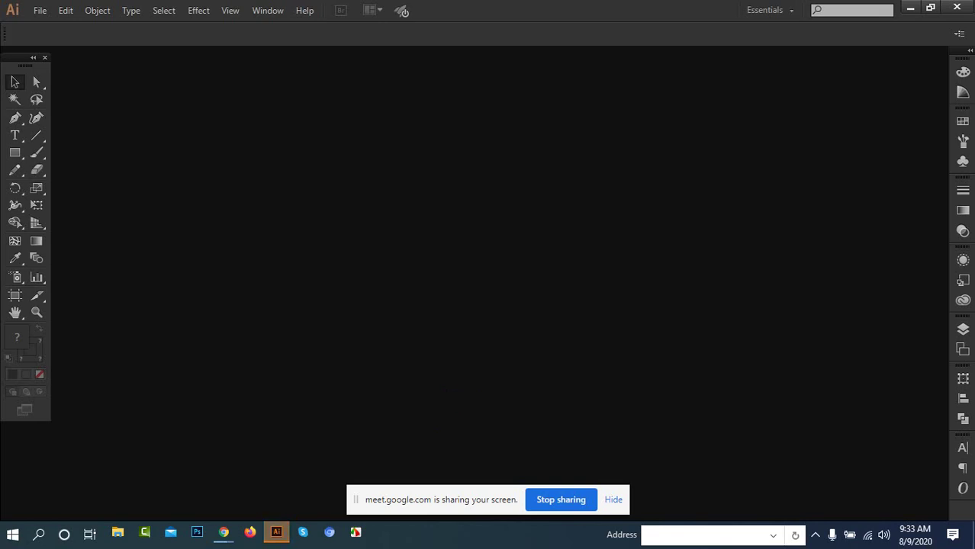
Step: Minimise Illustrator, return to the Google Meet call and admit the person waiting to join
click(911, 7)
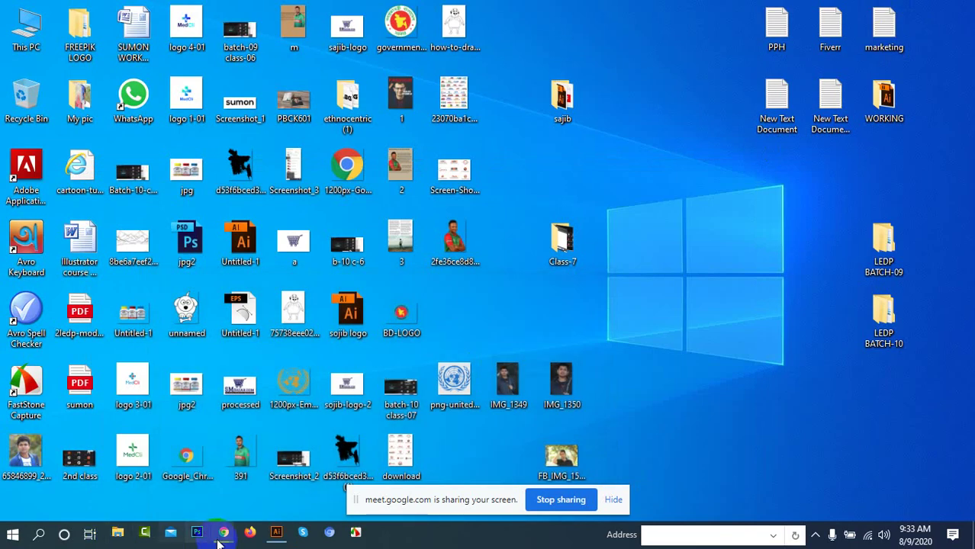
mouse_move(223, 532)
click(128, 475)
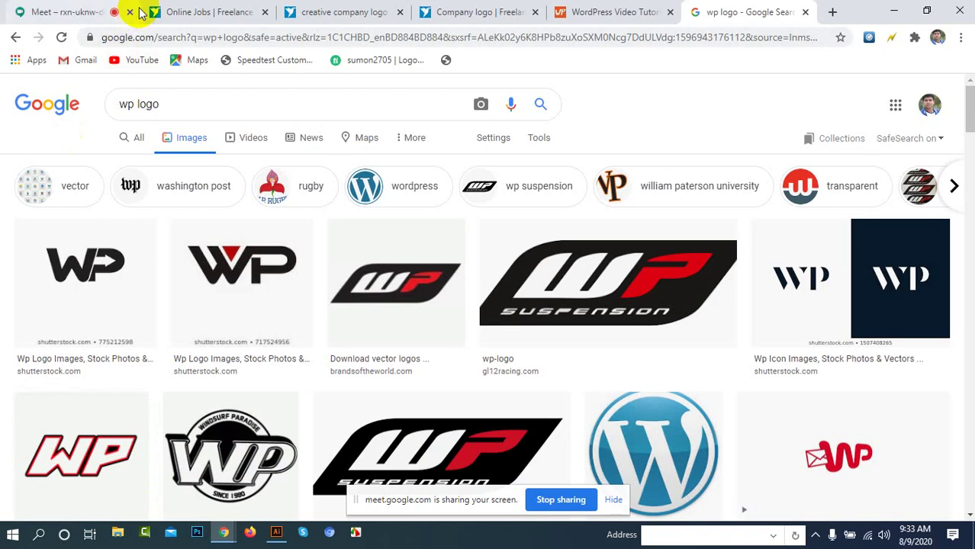
click(32, 10)
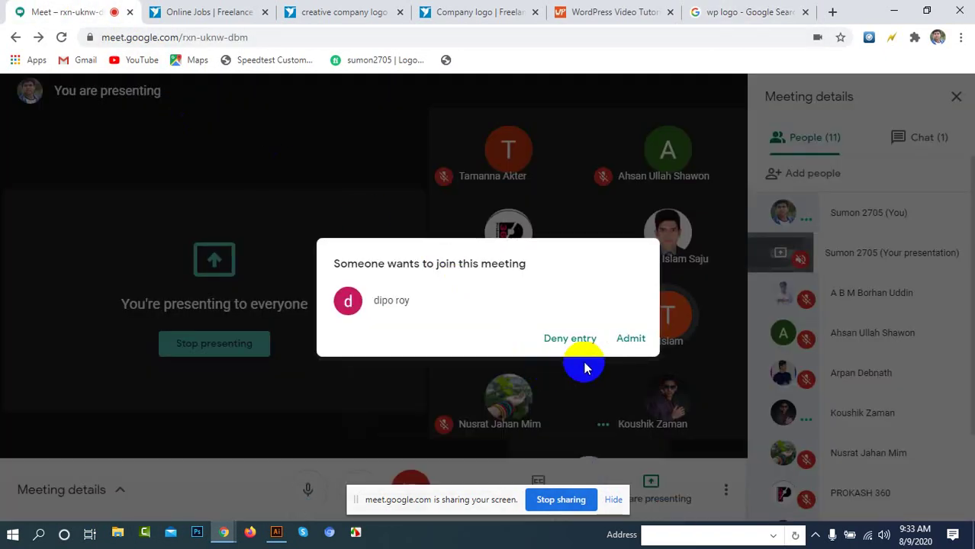
click(627, 340)
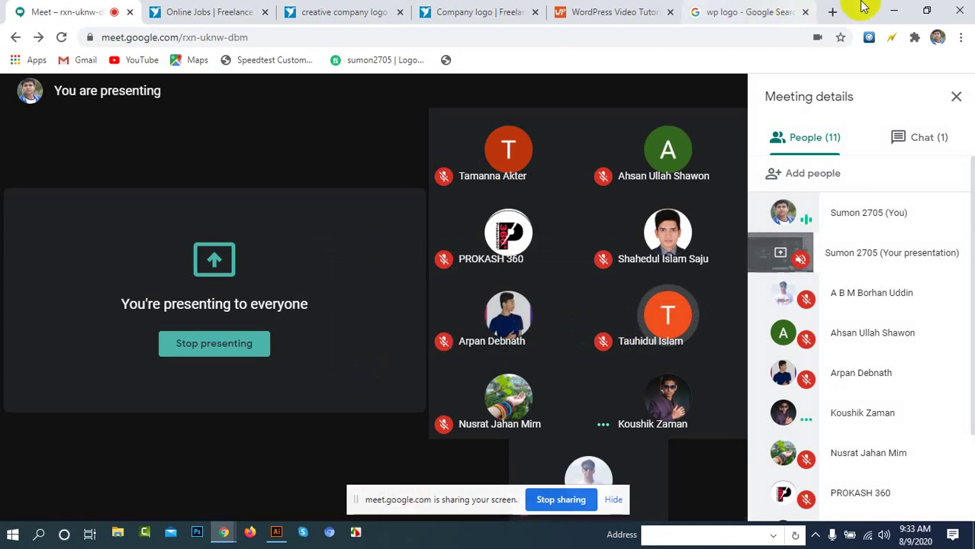
click(894, 11)
right_click(663, 103)
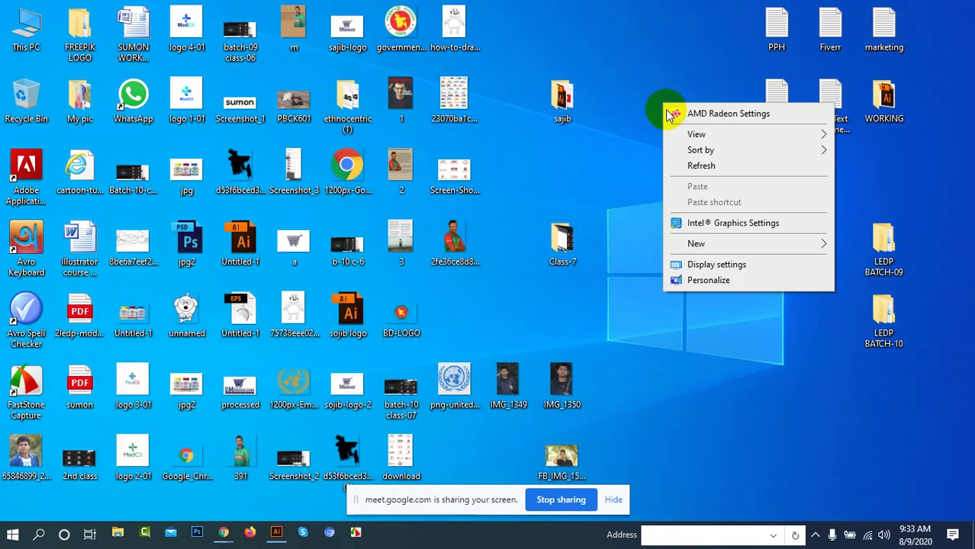
click(696, 162)
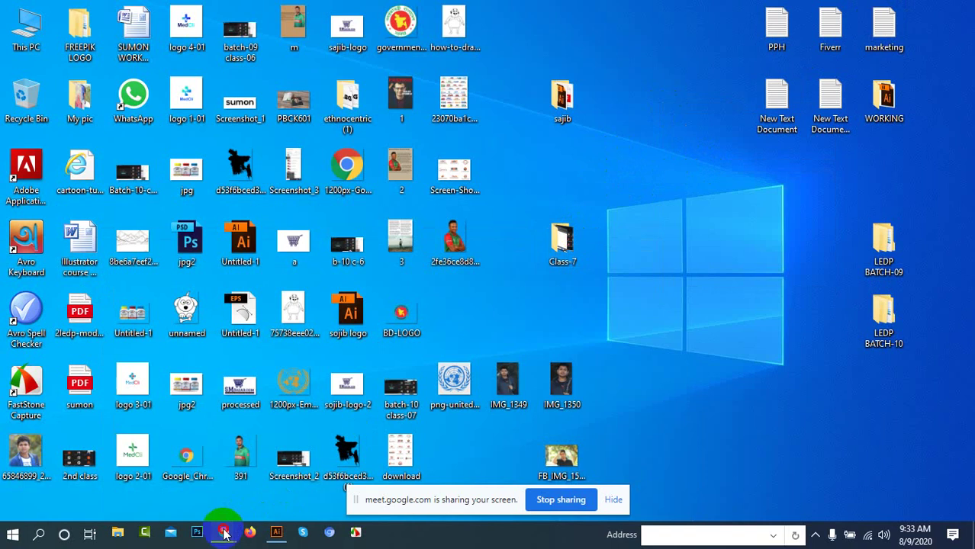
mouse_move(224, 532)
click(164, 475)
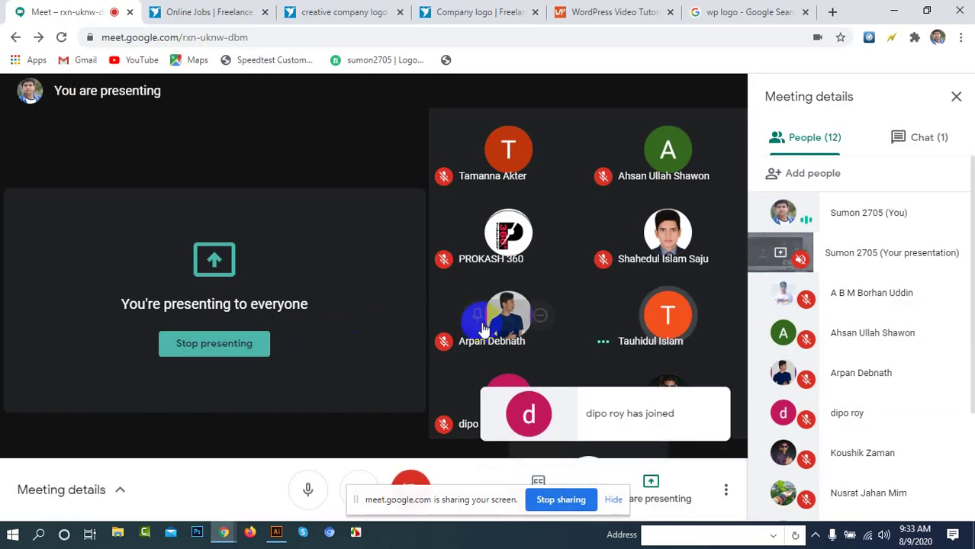
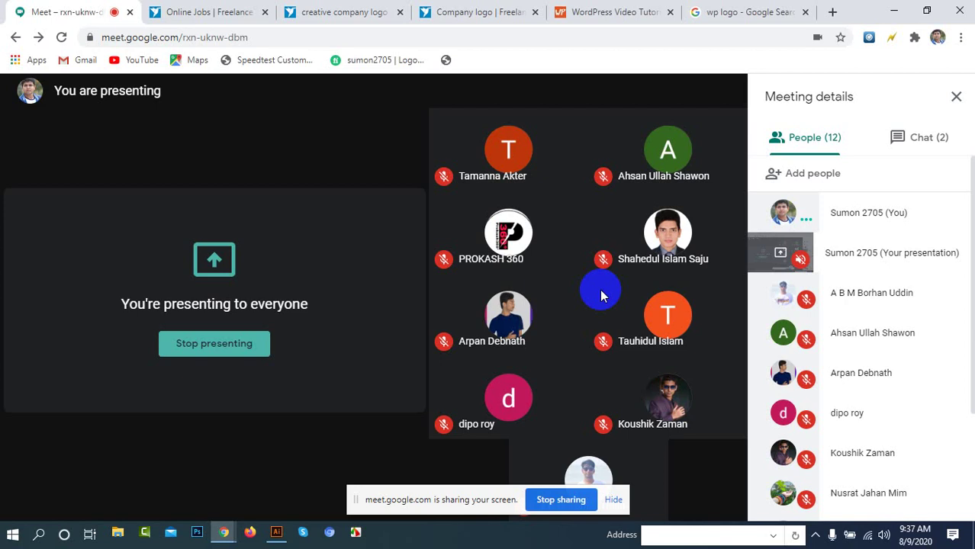
Step: Minimise the meeting window and switch to Illustrator
click(893, 10)
click(277, 532)
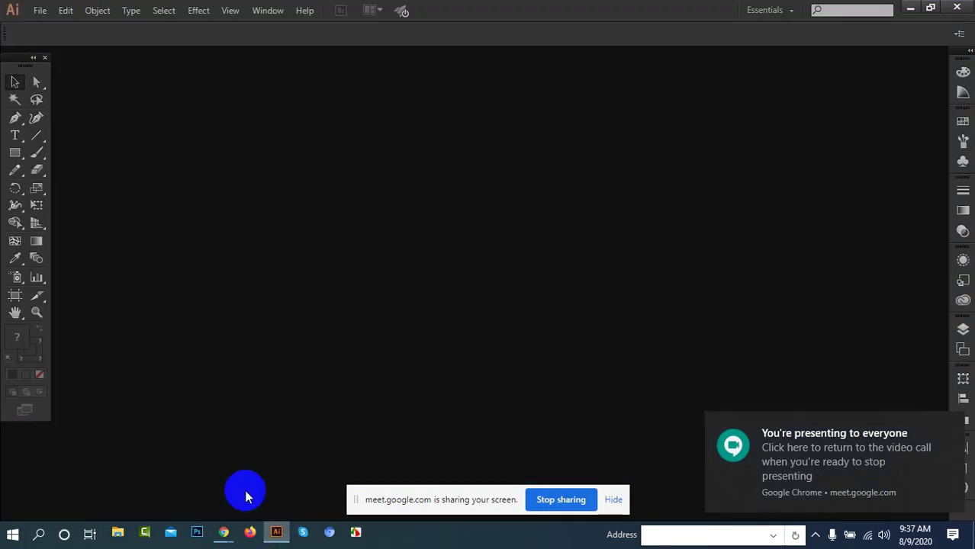
click(40, 10)
click(65, 26)
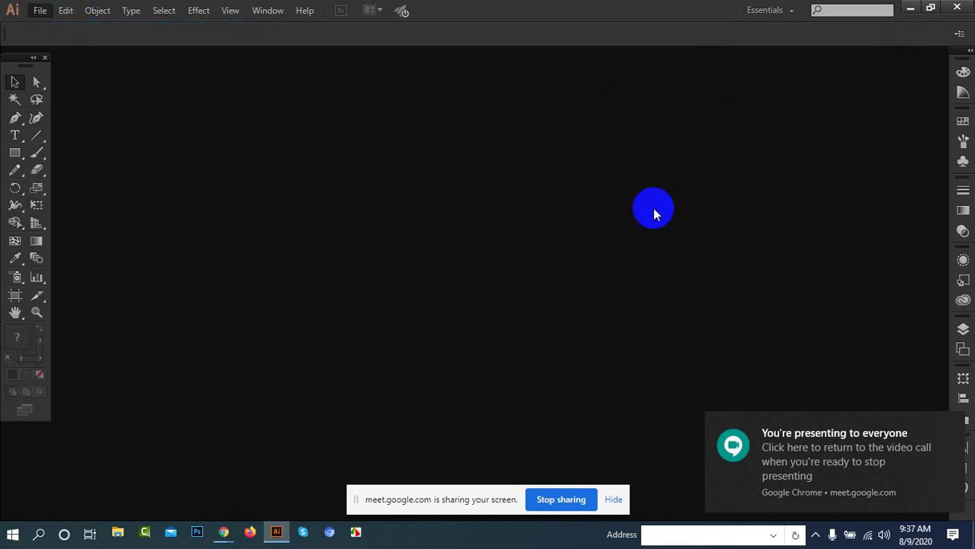
click(570, 395)
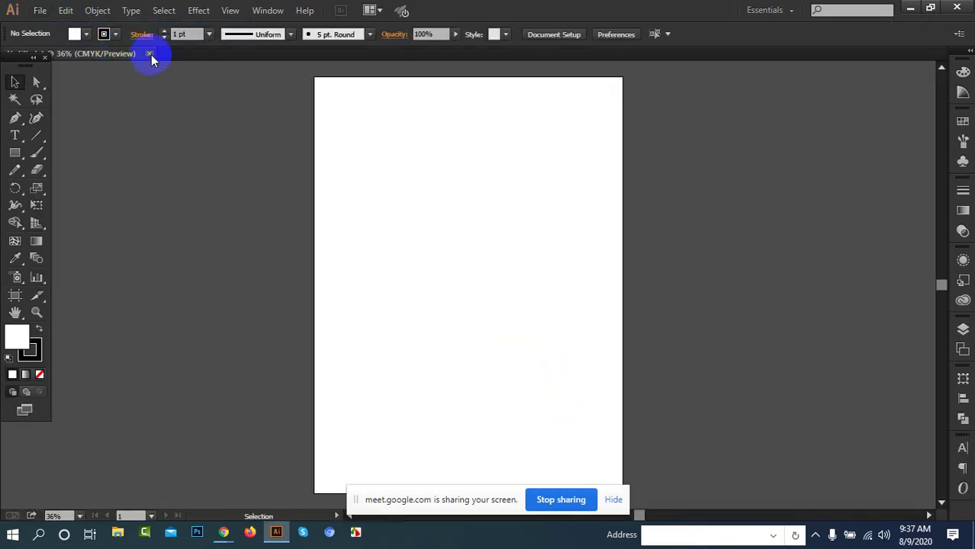
Step: Create a new document with a width of 1500 px and a height of 1000 px
click(39, 10)
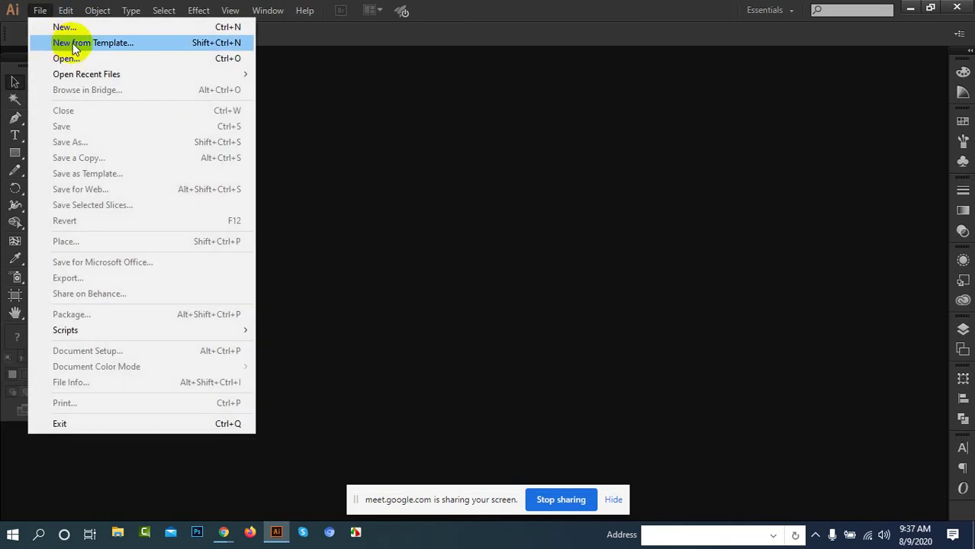
click(92, 27)
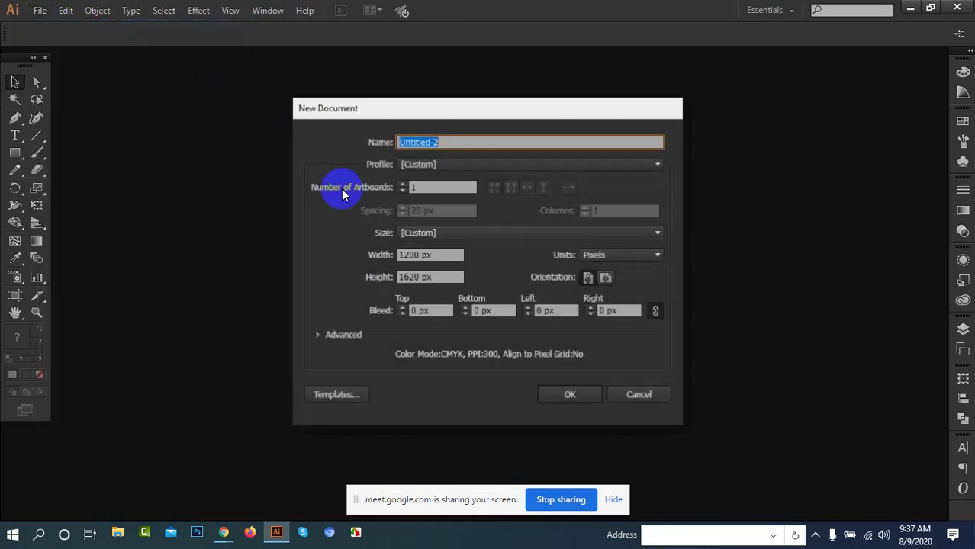
double_click(418, 255)
text(15)
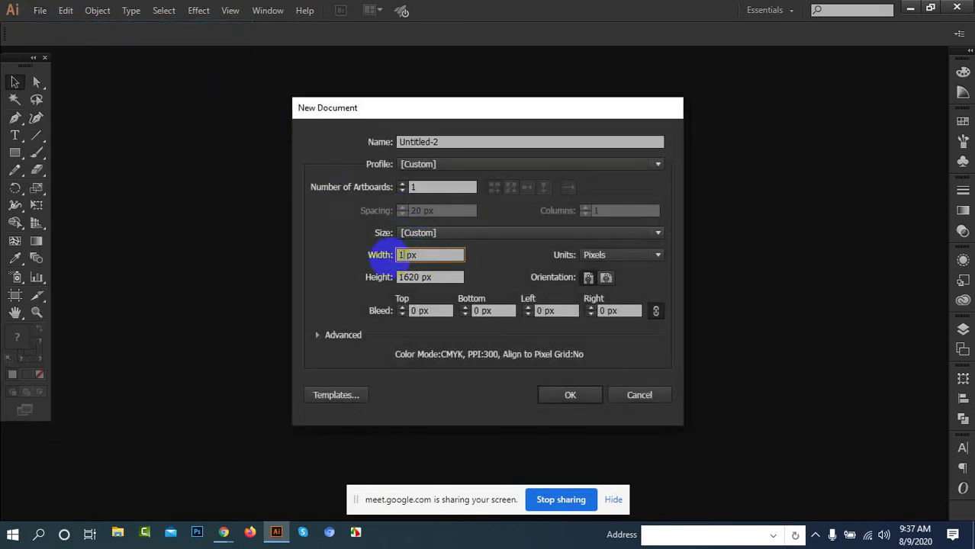
text(00)
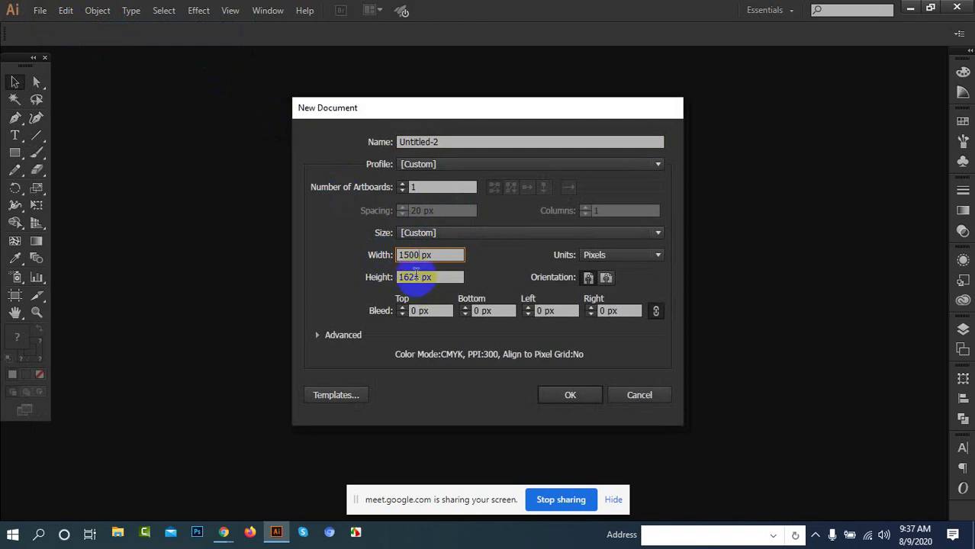
drag(416, 277, 389, 279)
text(1000)
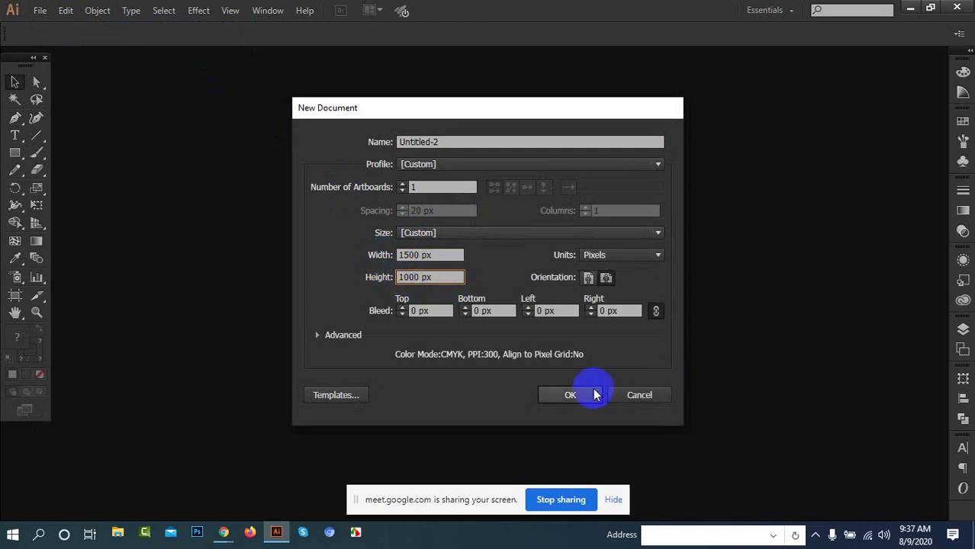
click(574, 396)
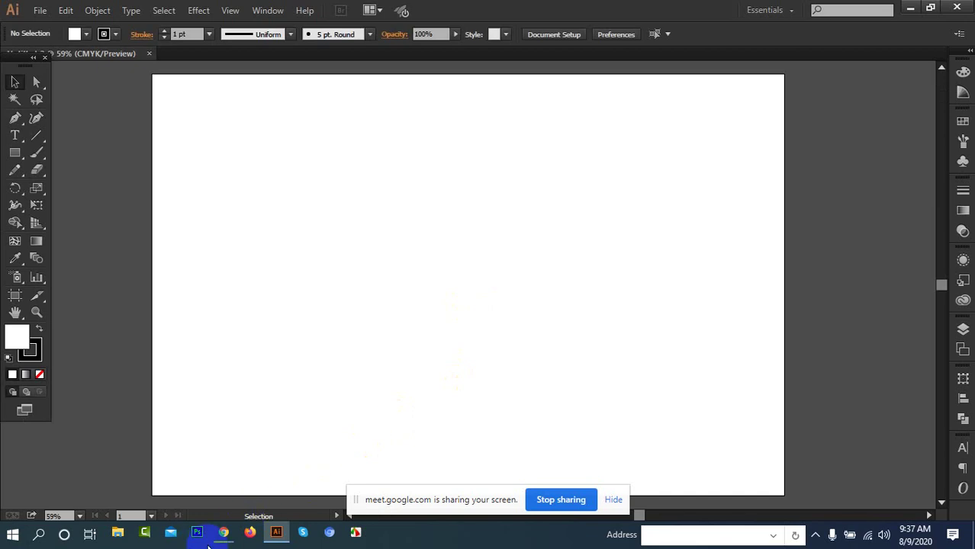
Step: Check the participants in the Google Meet call and return to the blank Illustrator document
click(227, 534)
click(180, 496)
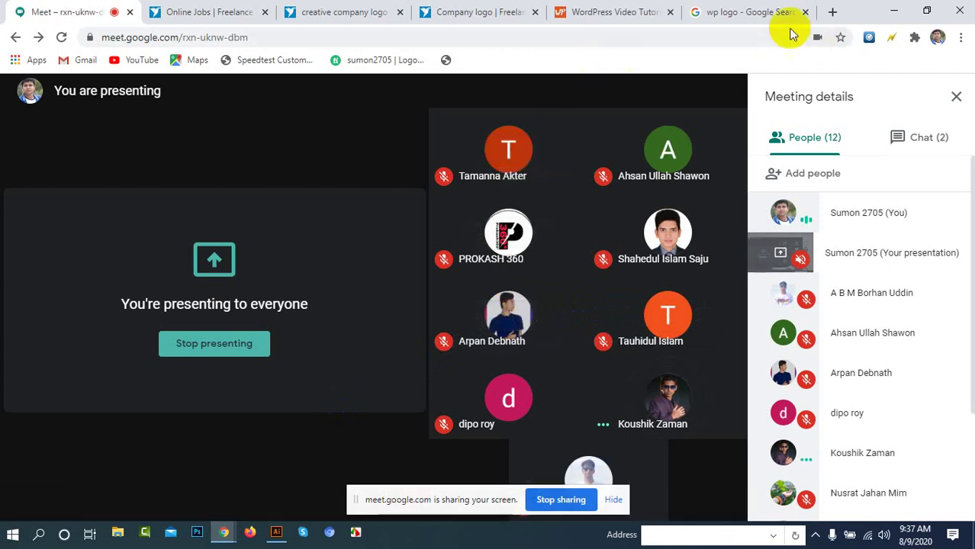
click(893, 9)
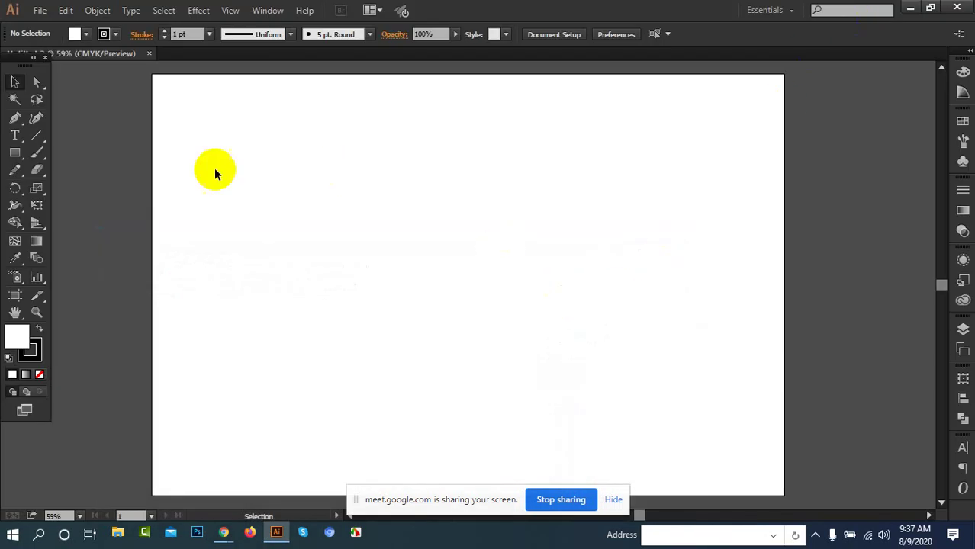
Step: Set the default stroke colour to None for the new document
click(115, 34)
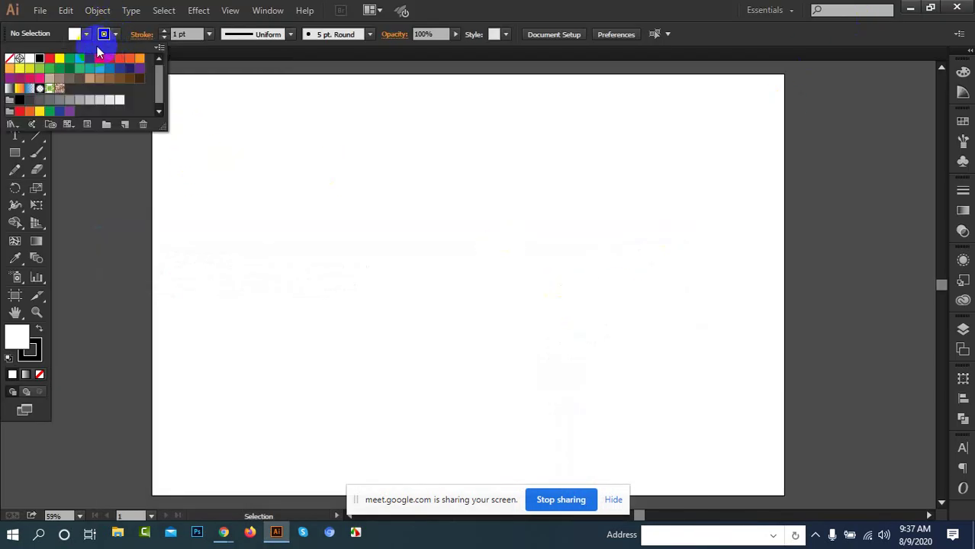
click(12, 61)
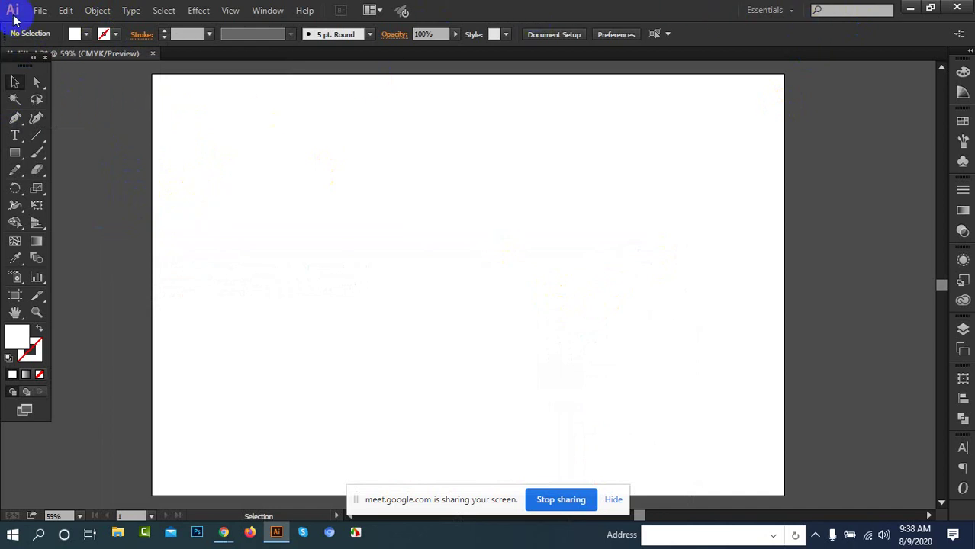
Step: Examine the File, Edit and Object commands, including the Text Wrap, Blend and Pattern options
click(36, 16)
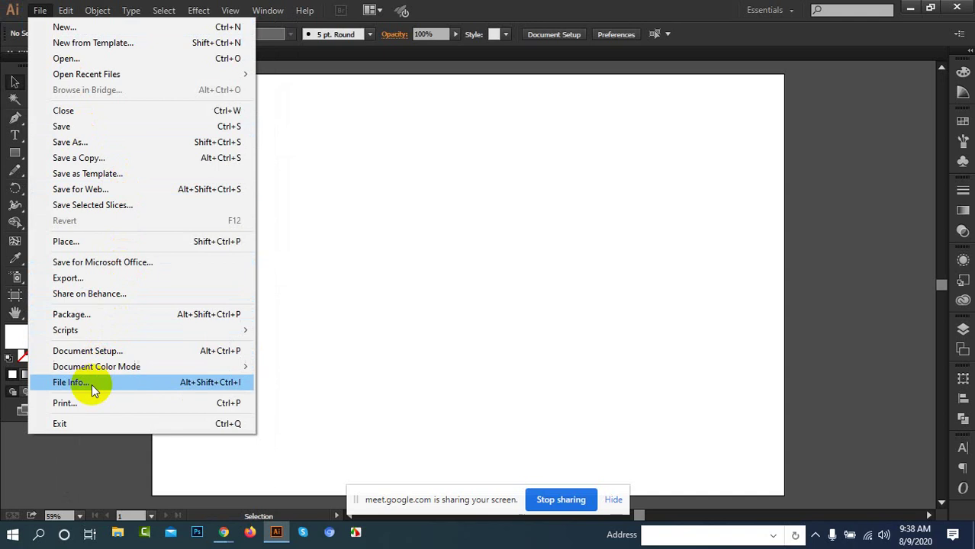
mouse_move(63, 9)
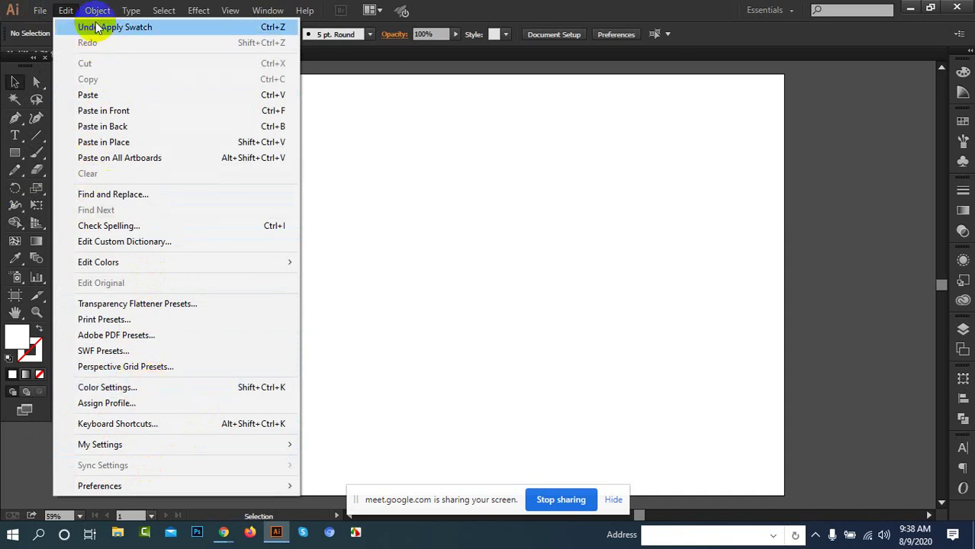
mouse_move(97, 8)
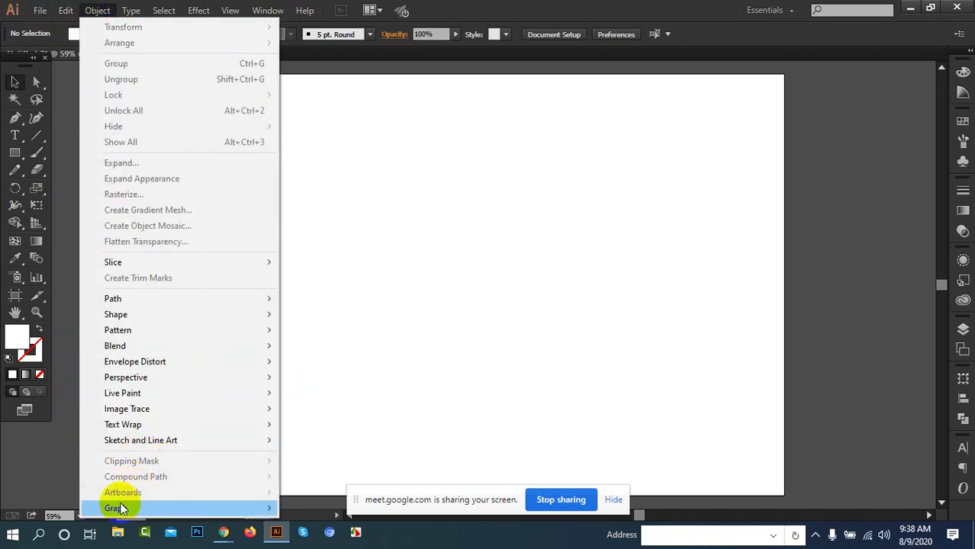
mouse_move(141, 441)
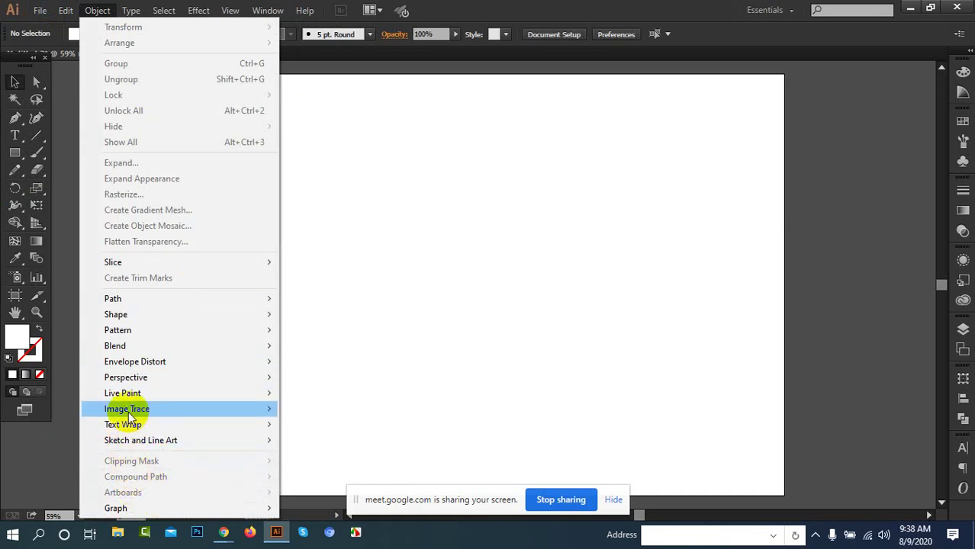
mouse_move(133, 411)
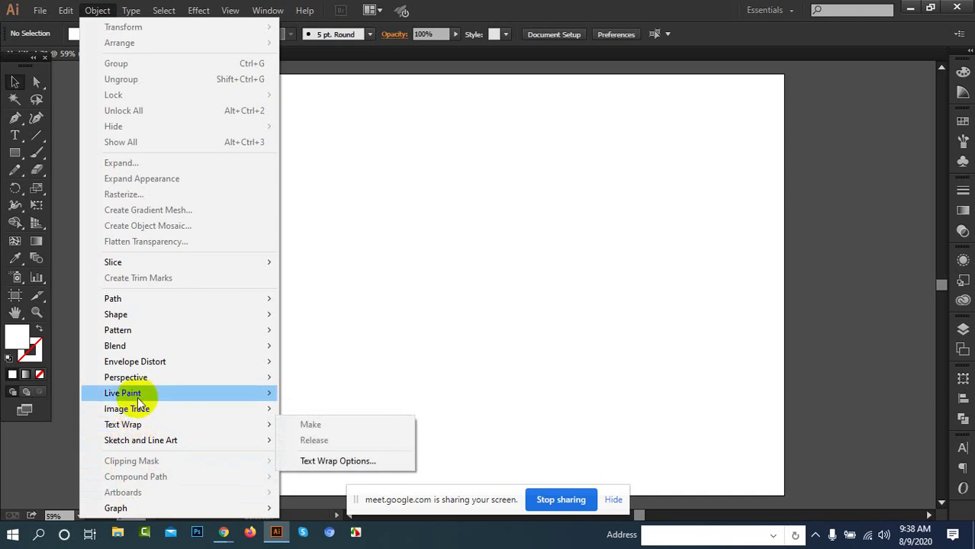
mouse_move(145, 352)
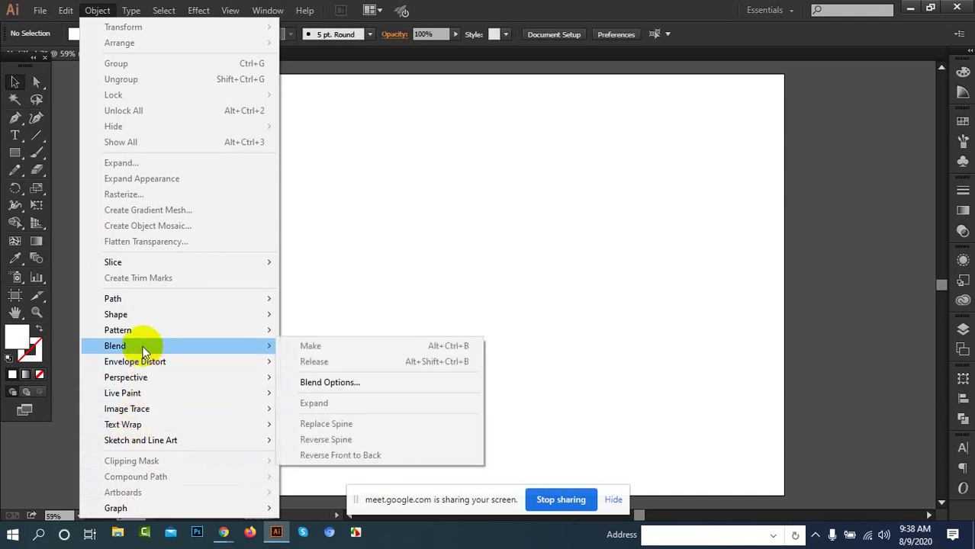
mouse_move(141, 330)
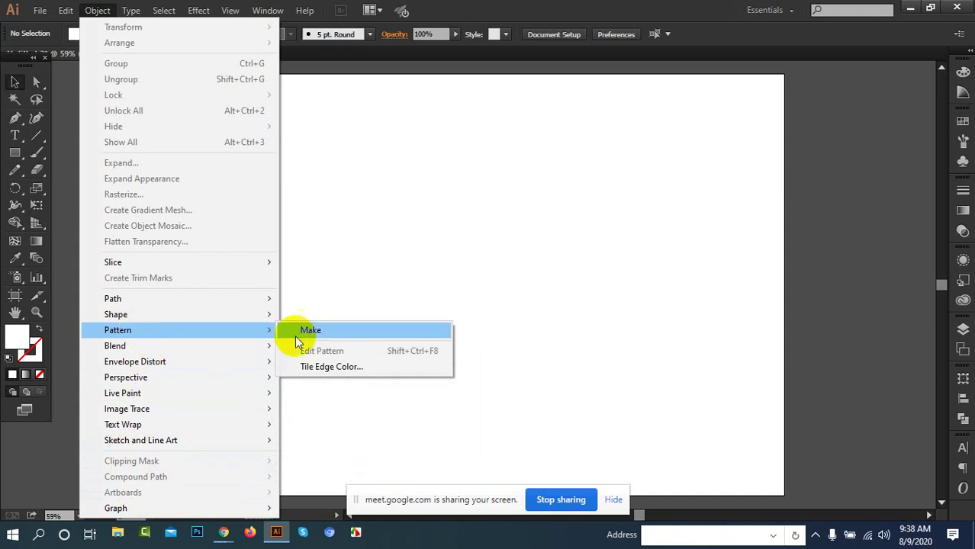
click(392, 215)
Step: Draw a rectangle about 705 × 410 px in the middle of the artboard and fill it with red
click(16, 152)
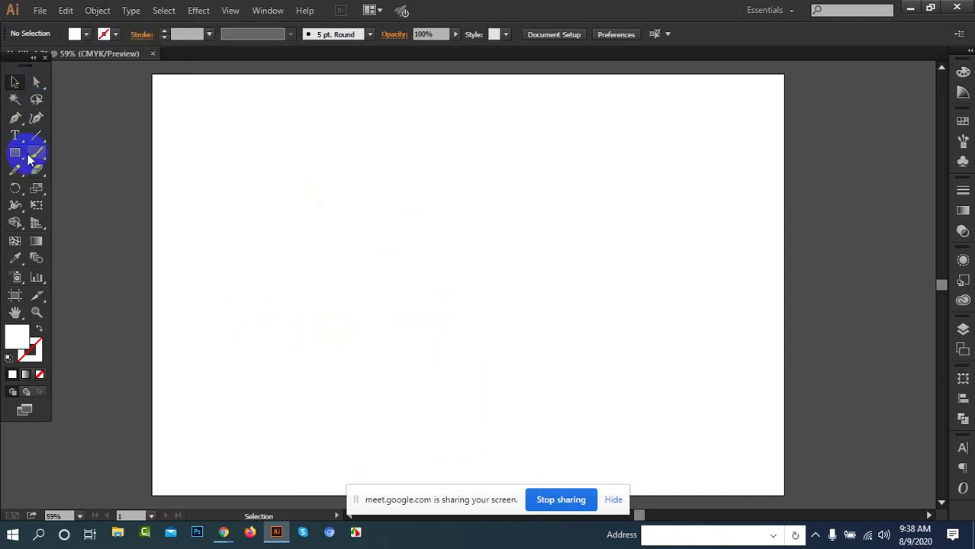
drag(313, 189, 610, 363)
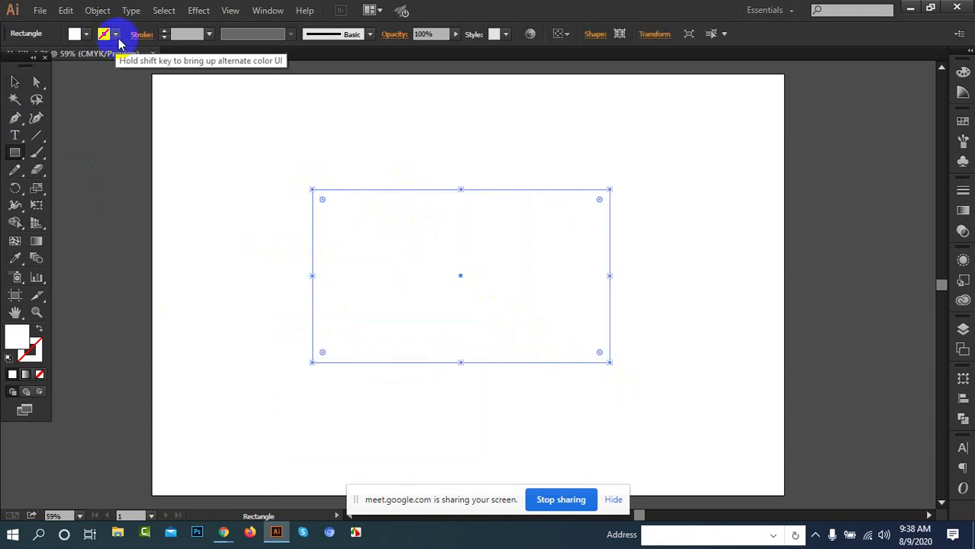
click(76, 34)
click(48, 60)
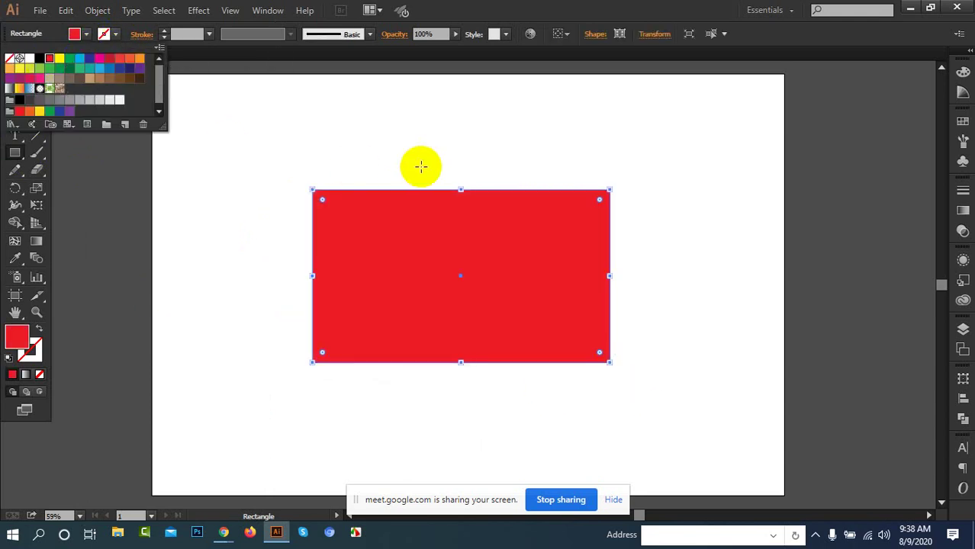
Step: Try the green floral pattern swatch on the rectangle, and fill it with the brown swirl pattern swatch
click(963, 121)
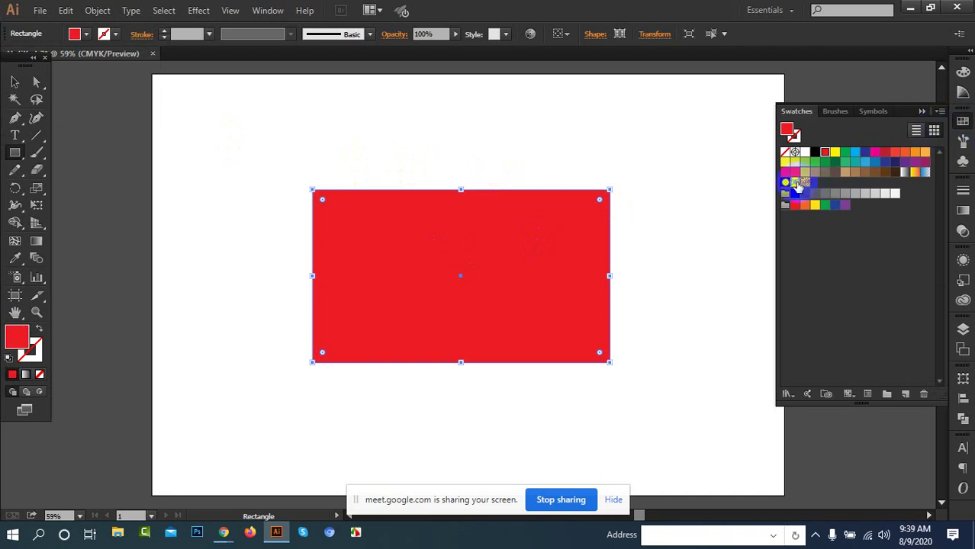
click(796, 184)
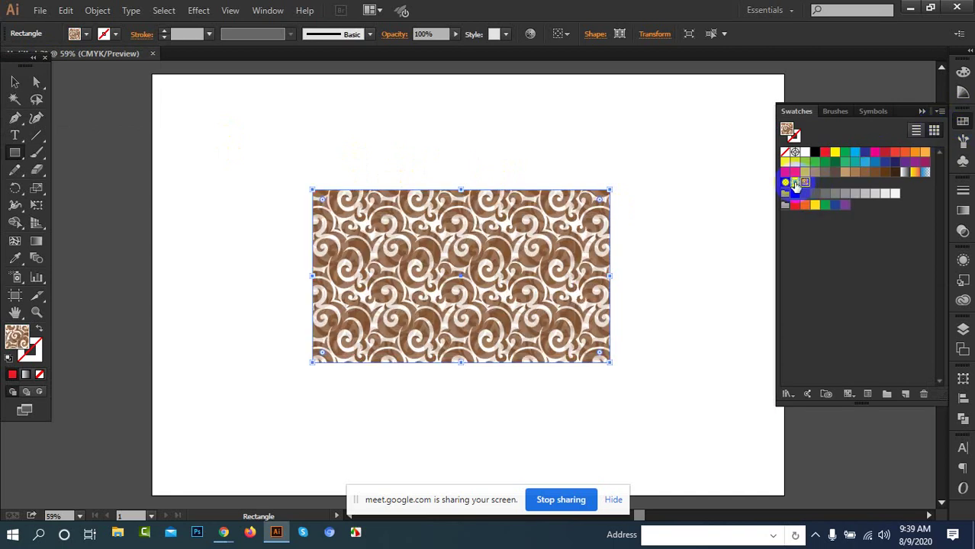
click(794, 185)
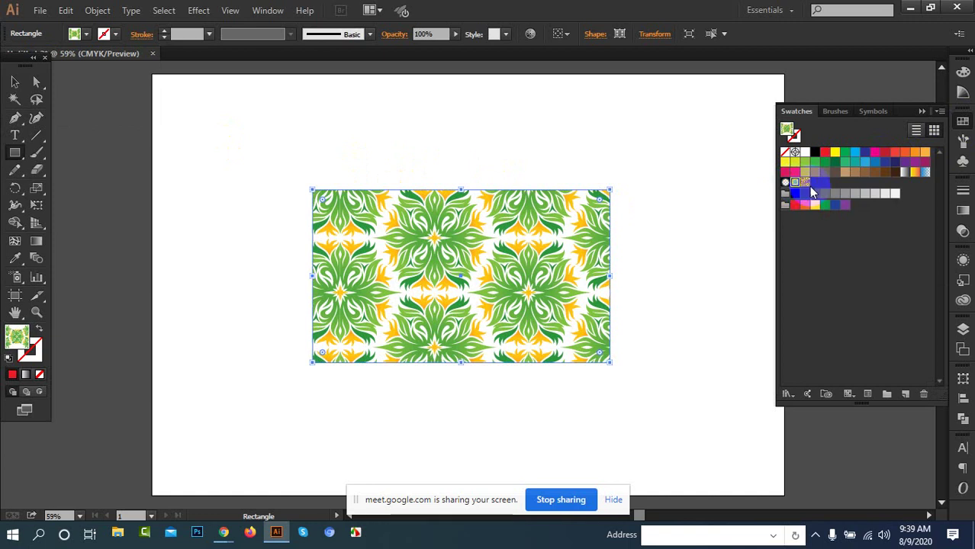
click(806, 184)
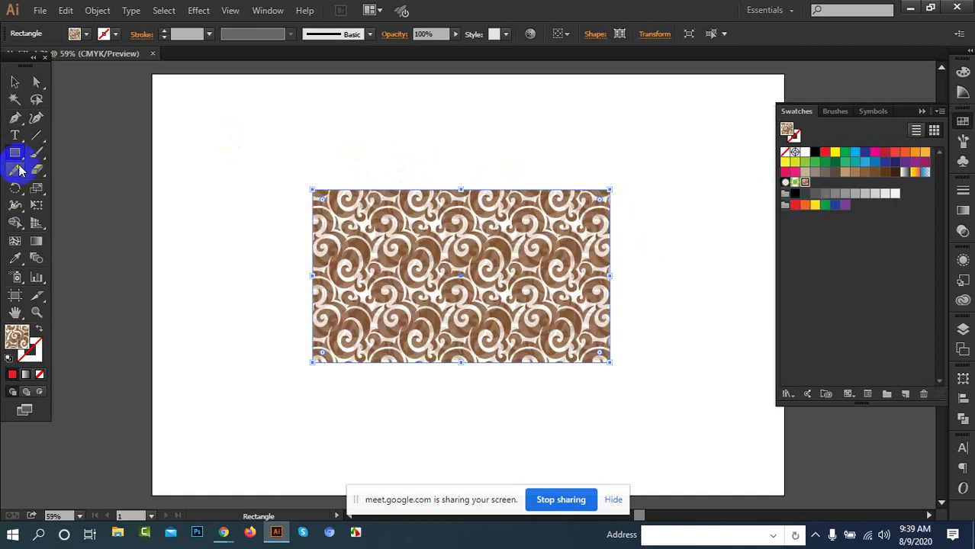
Step: Move the swirl-patterned rectangle to the lower right area of the artboard
click(14, 83)
drag(254, 138, 516, 293)
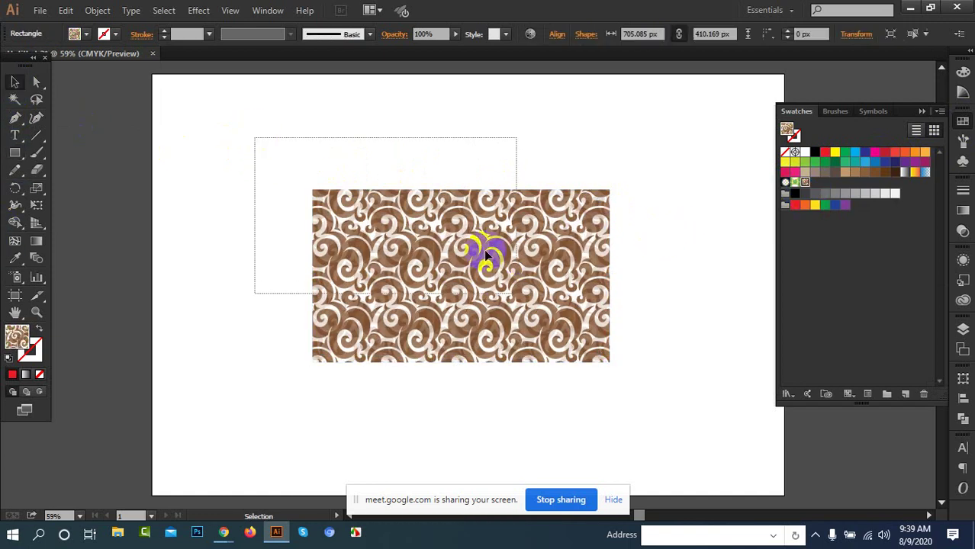
drag(453, 228, 560, 329)
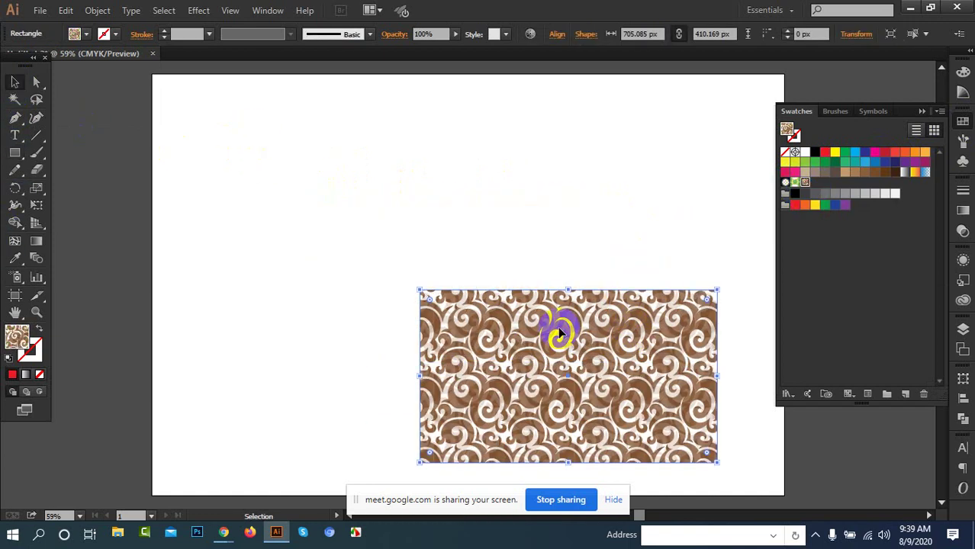
Step: Draw a square of about 107 px near the artboard's upper-left corner and fill it with black
click(15, 153)
drag(203, 111, 242, 152)
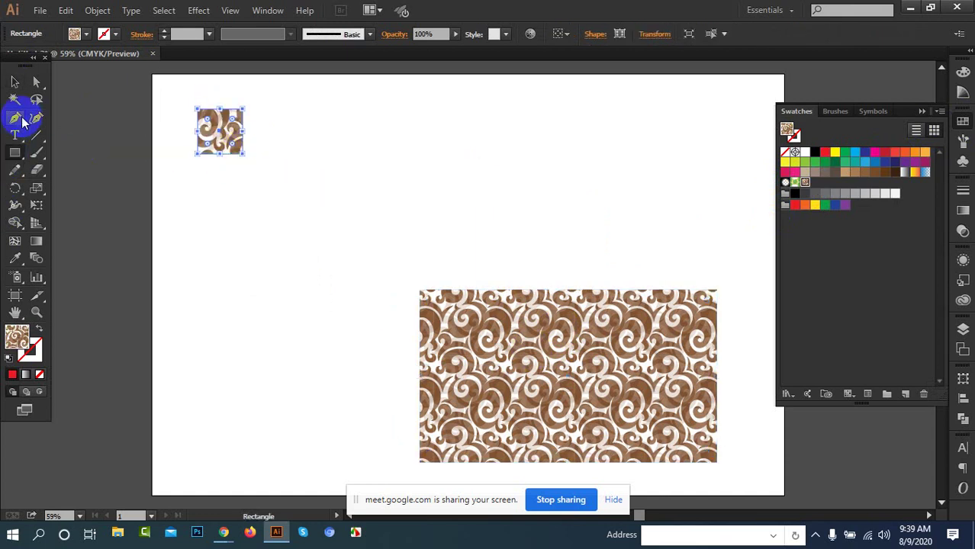
click(16, 86)
click(264, 188)
click(235, 148)
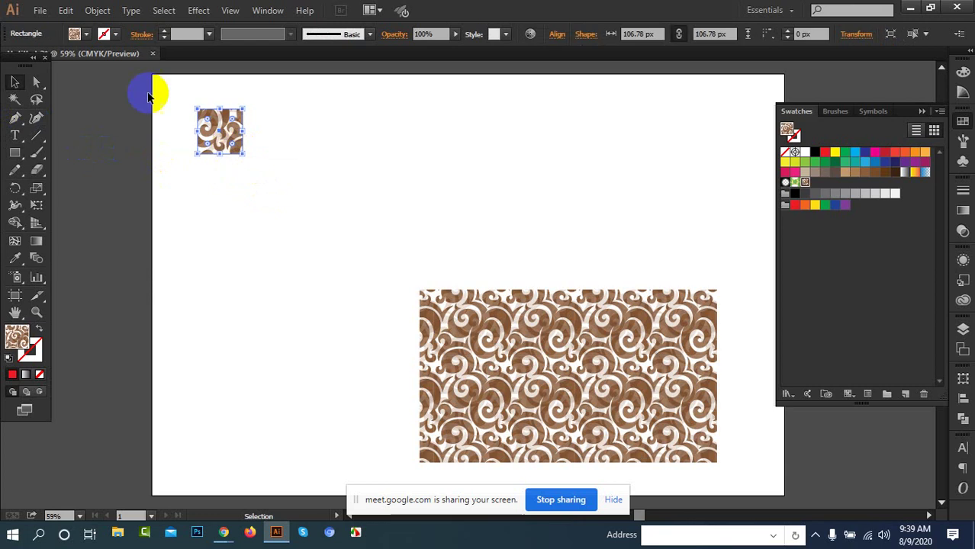
click(87, 35)
click(41, 59)
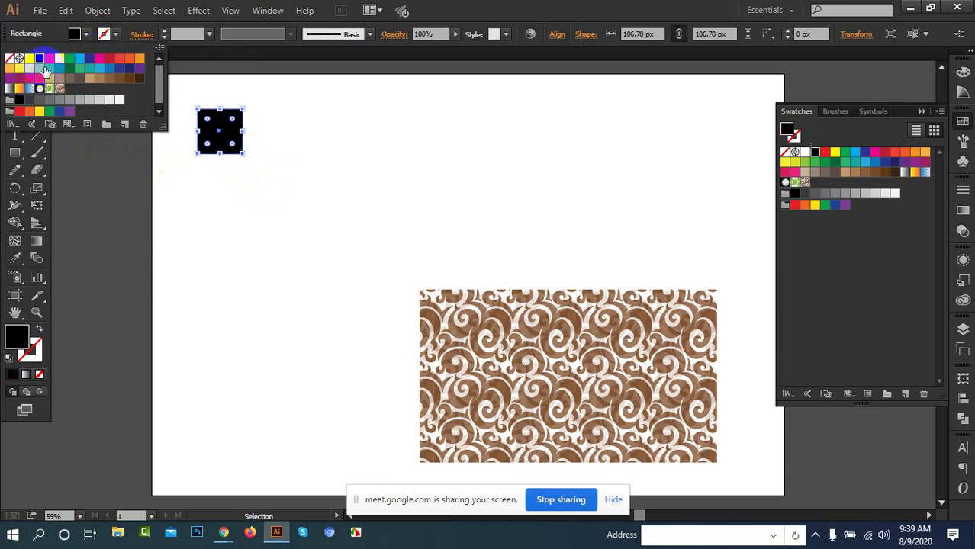
Step: Duplicate the black square diagonally down to the right so that the two squares touch at one corner
click(293, 125)
click(222, 145)
click(237, 151)
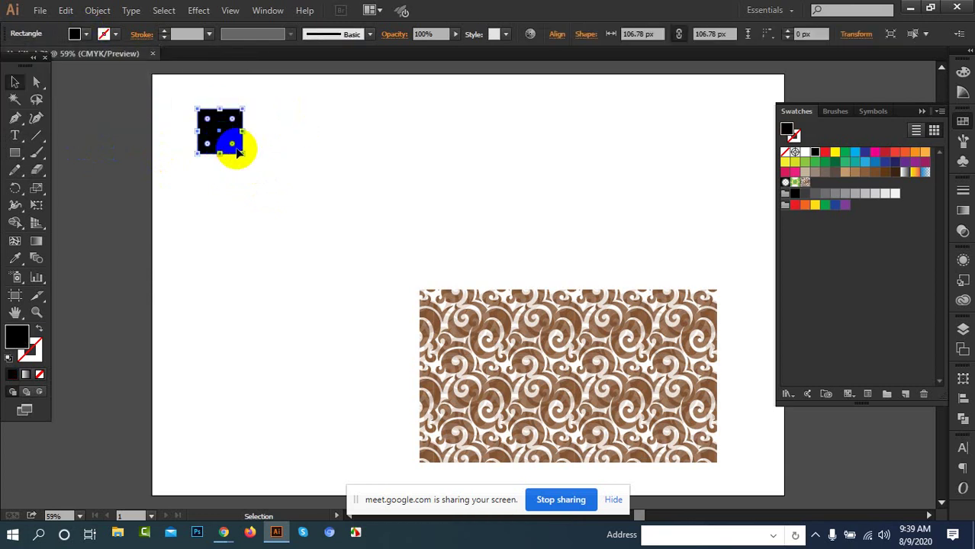
drag(237, 150, 272, 181)
Step: Select both black squares and add them to the swatches as a new pattern
click(338, 143)
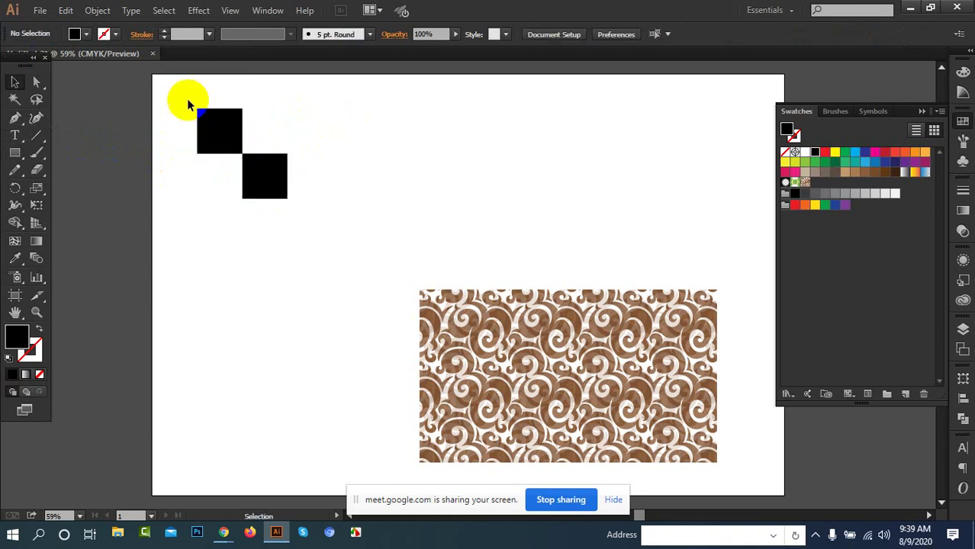
drag(187, 99, 300, 212)
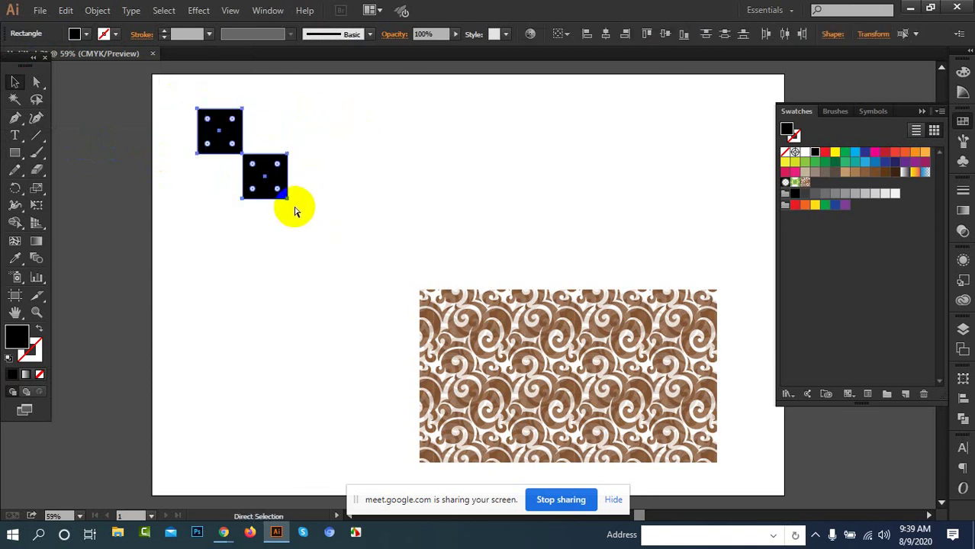
drag(255, 167, 823, 191)
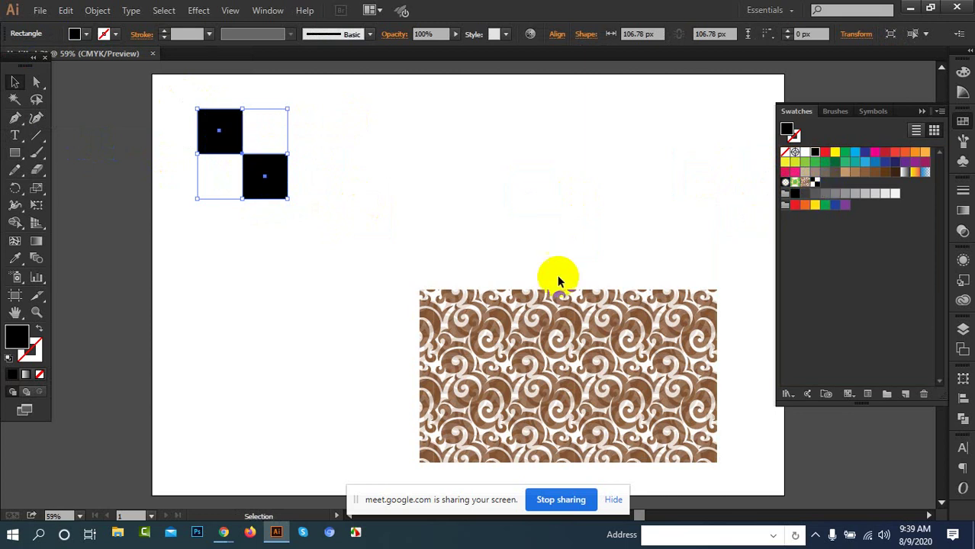
Step: Move the two black squares off the artboard to its left side and deselect them
click(393, 239)
drag(159, 131, 257, 214)
click(267, 179)
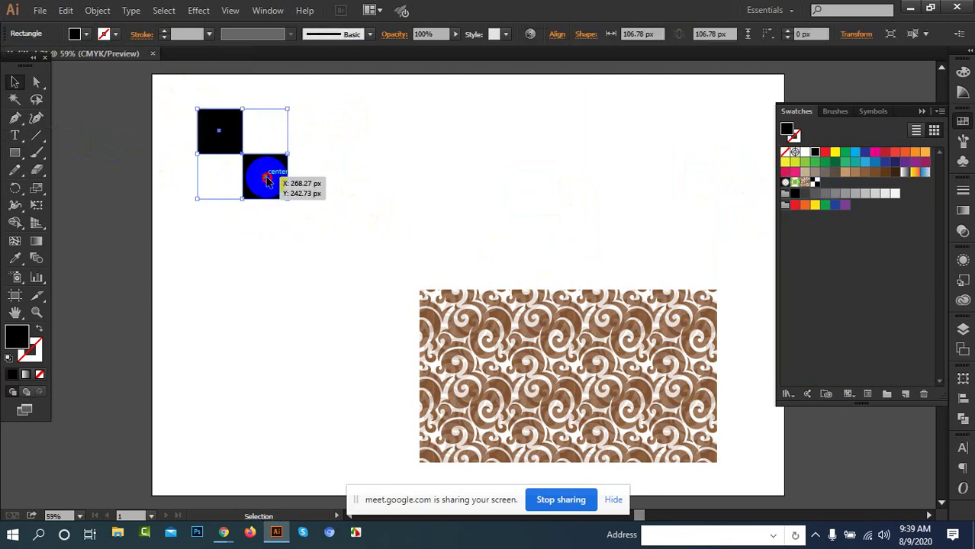
drag(267, 180, 110, 354)
click(141, 223)
Step: Draw a rectangle about 581 × 469 px in the artboard's upper-left area and fill it with the new checkered pattern swatch
click(15, 153)
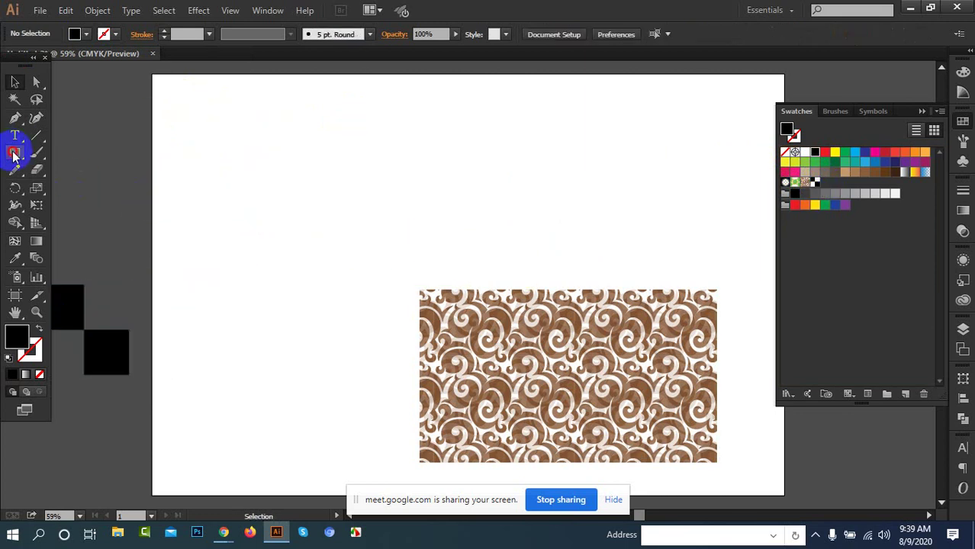
drag(186, 106, 432, 304)
click(814, 181)
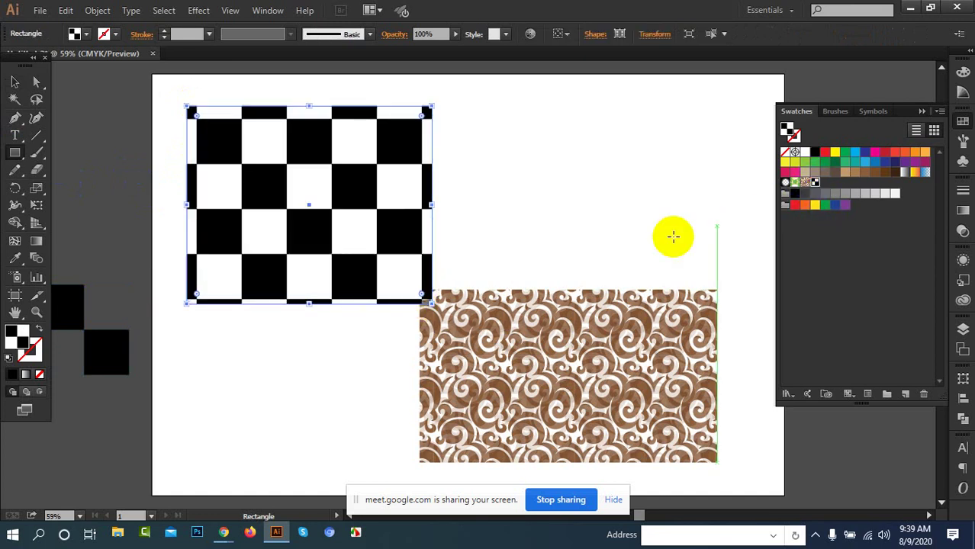
Step: Move the checkered rectangle down to the left of the swirl-patterned rectangle
click(14, 82)
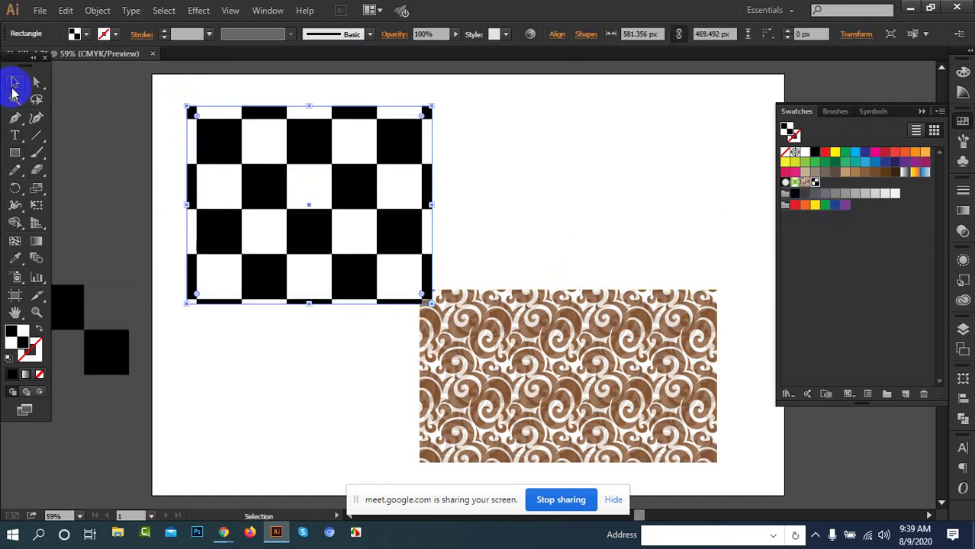
click(555, 188)
drag(289, 188, 351, 316)
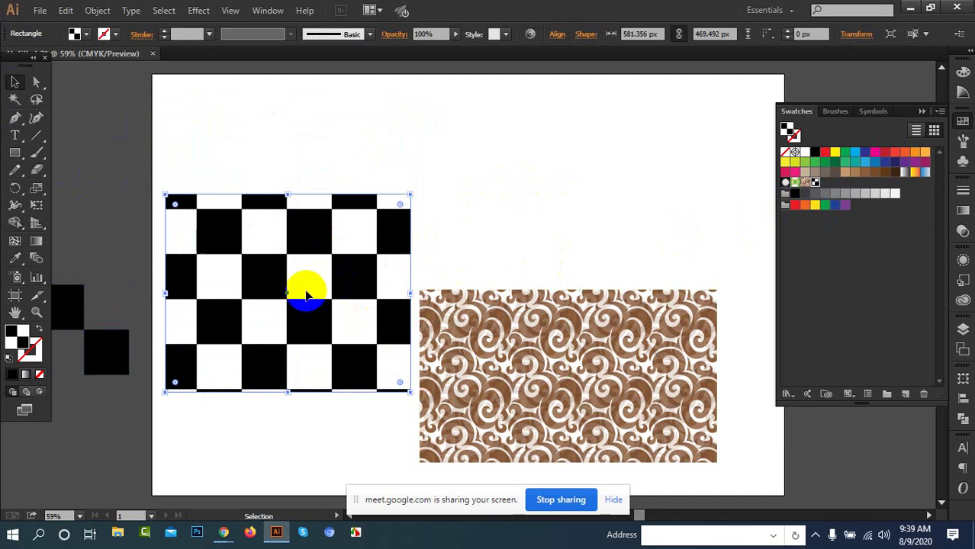
Step: Open the checkered rectangle's pattern for editing and set both the tile width and height to 197 px
click(97, 11)
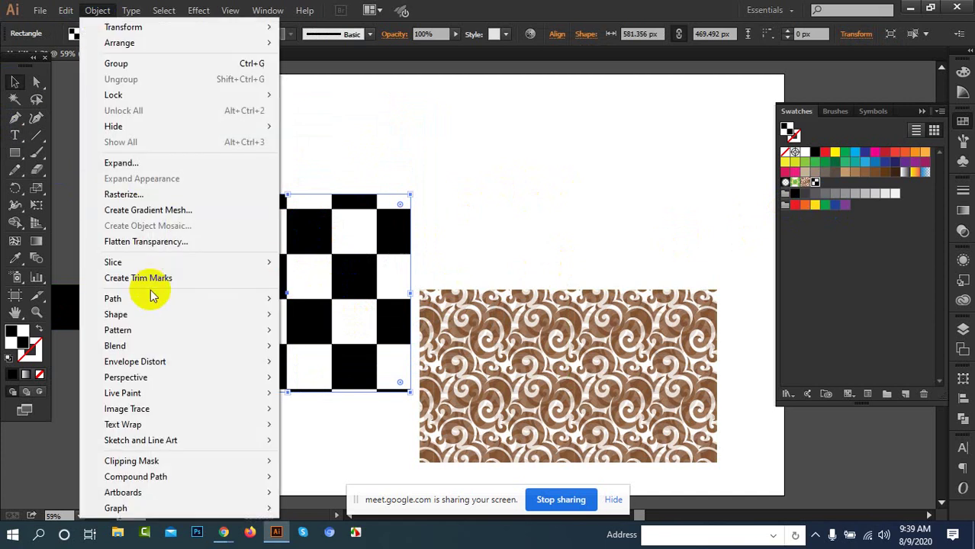
mouse_move(144, 337)
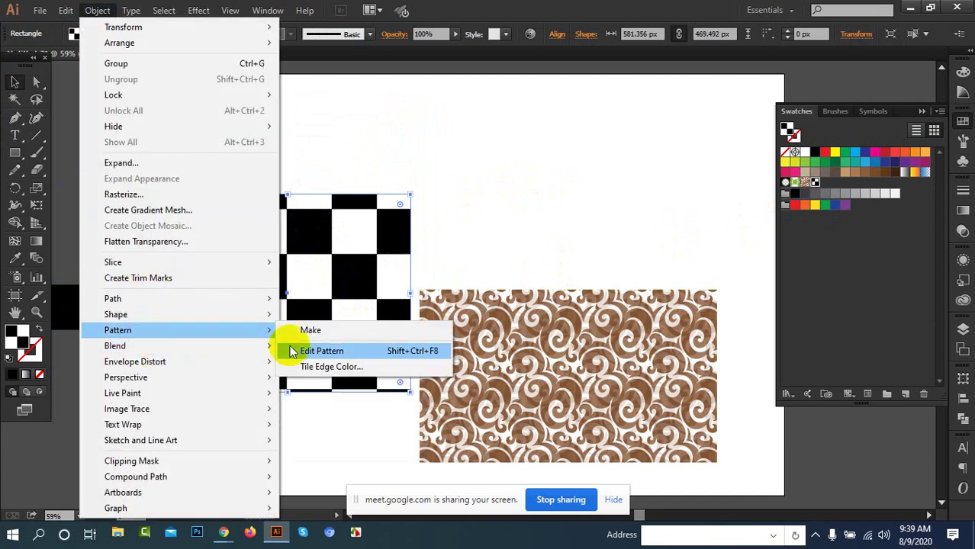
click(320, 350)
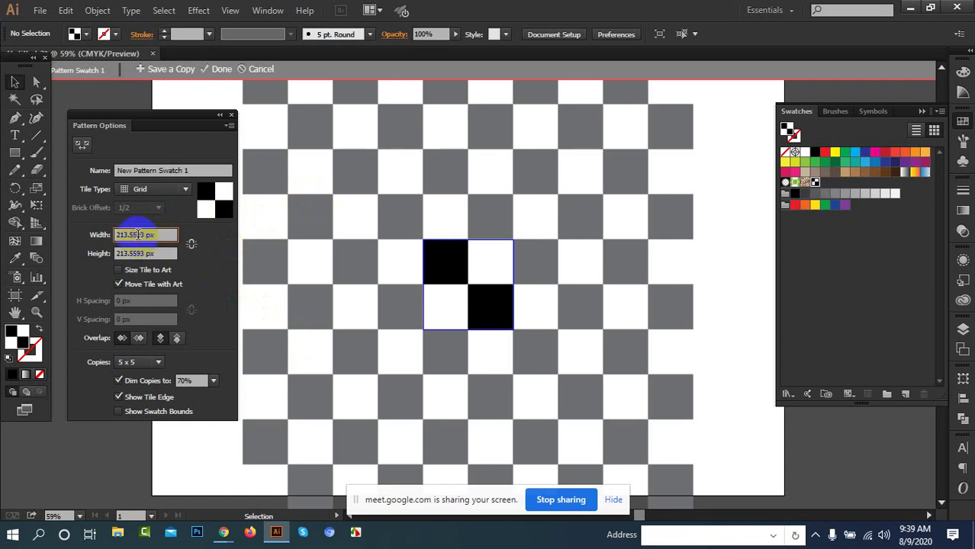
scroll(138, 235, up, 11)
scroll(141, 235, down, 12)
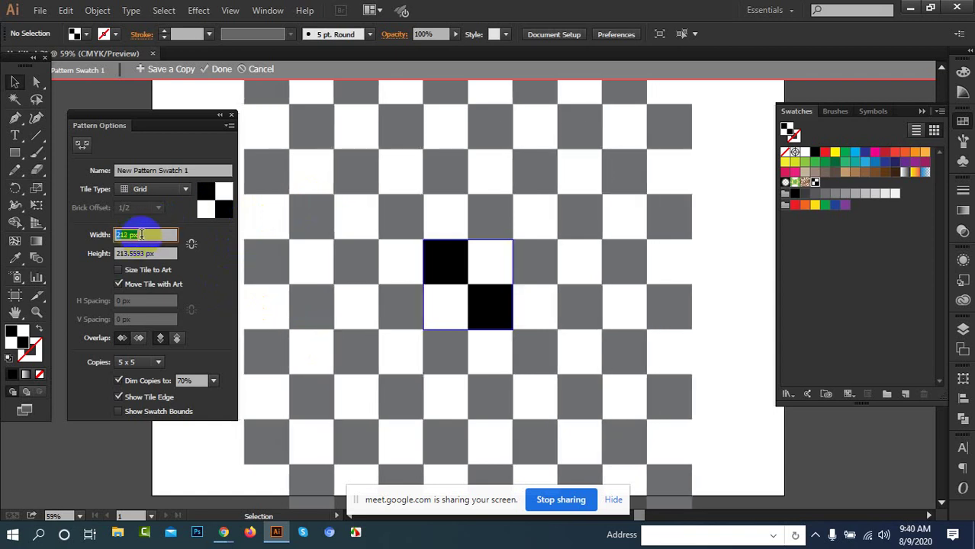
scroll(140, 235, down, 15)
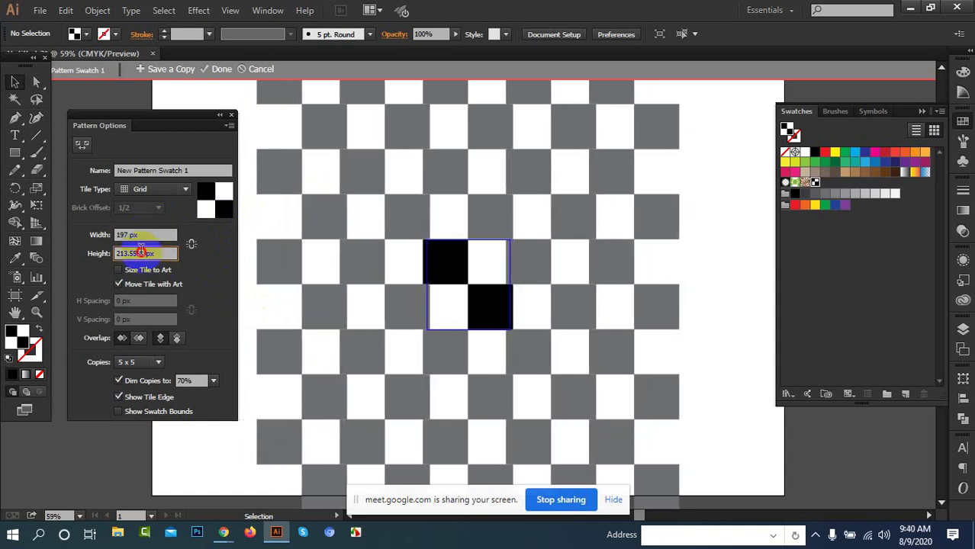
scroll(141, 252, down, 16)
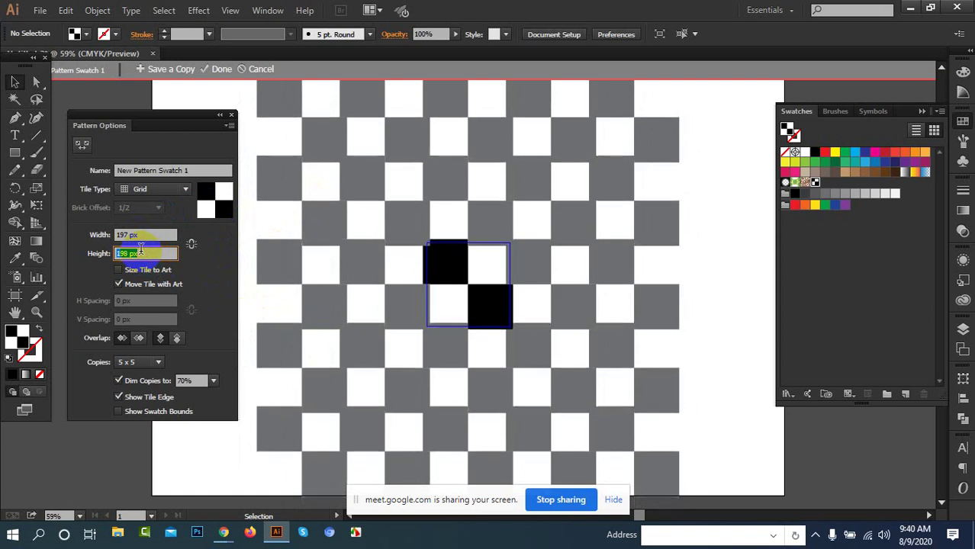
scroll(141, 252, down, 1)
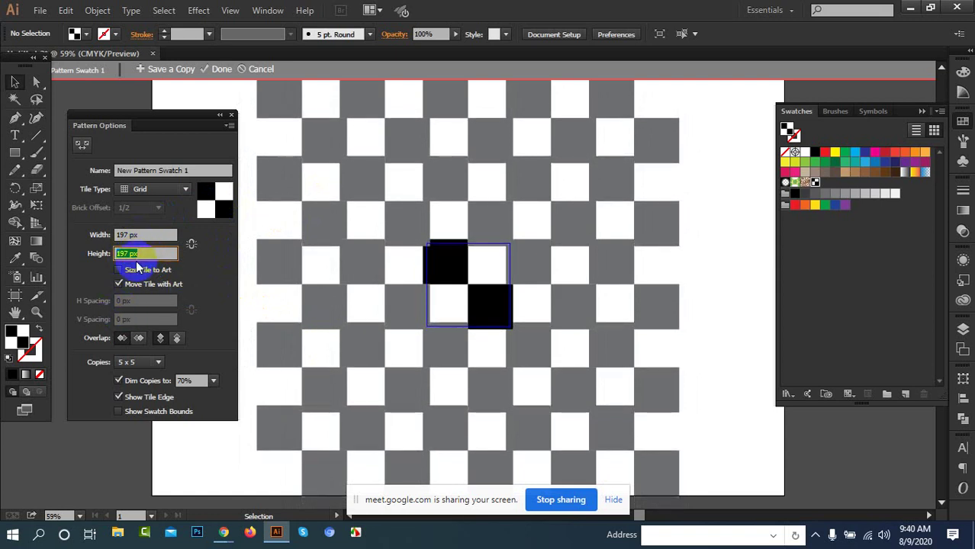
Step: Try the Brick by Row and Hex by Column tile types on the checkered pattern and return it to Grid
click(150, 190)
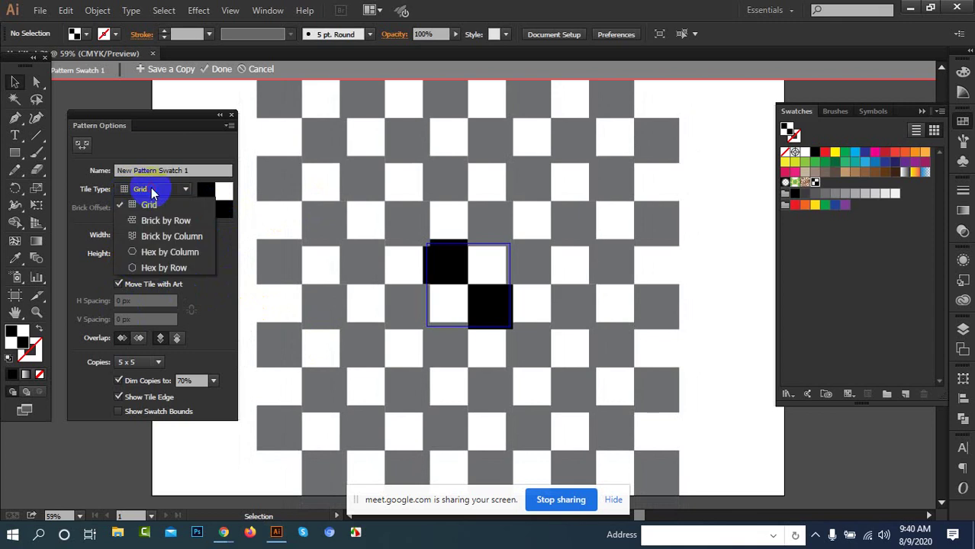
click(164, 217)
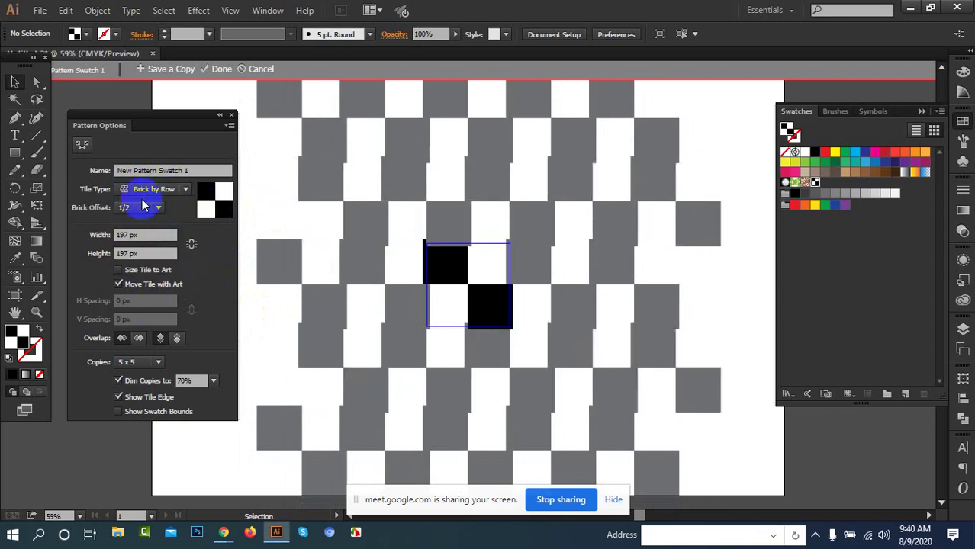
click(138, 189)
click(146, 205)
click(137, 189)
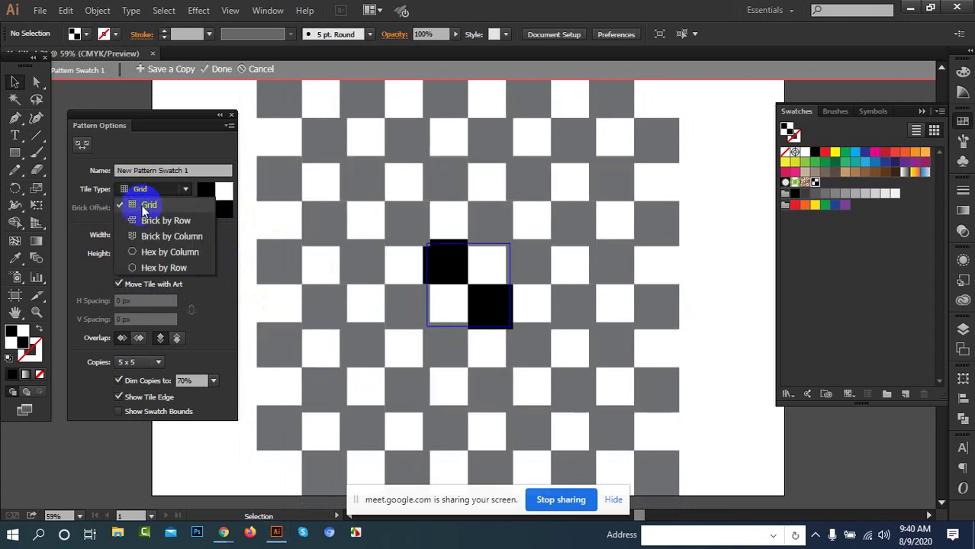
click(164, 252)
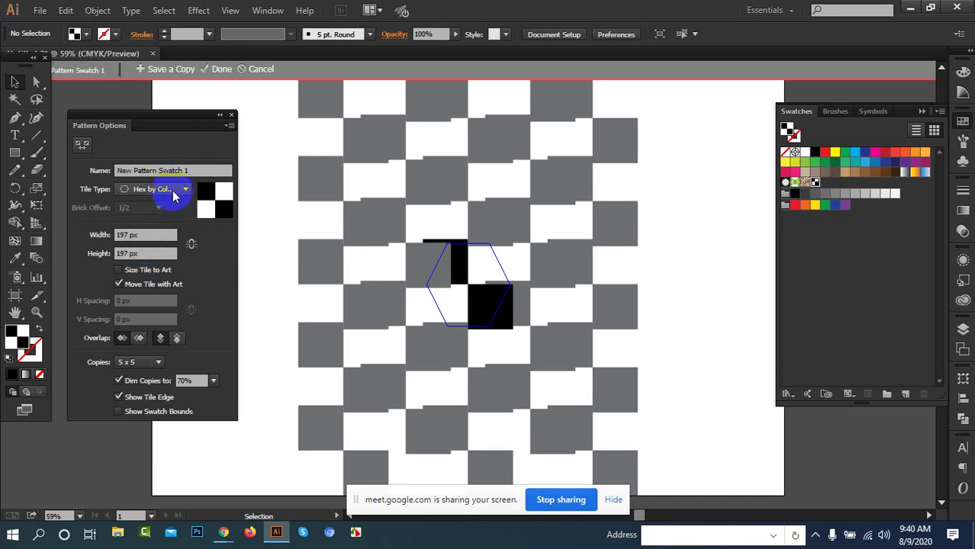
click(171, 188)
click(158, 208)
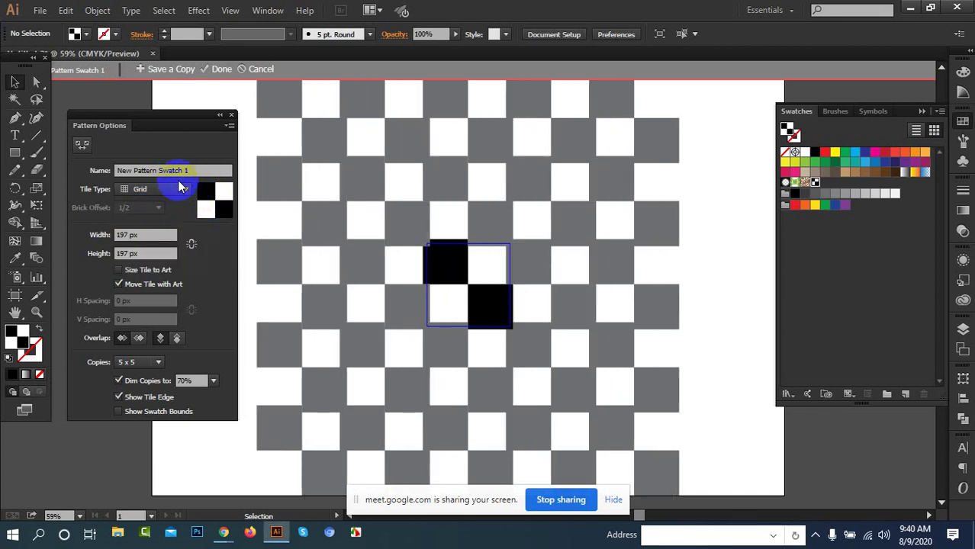
Step: Exit pattern editing and move the checkered rectangle up into the artboard's upper-left area
click(232, 117)
click(319, 68)
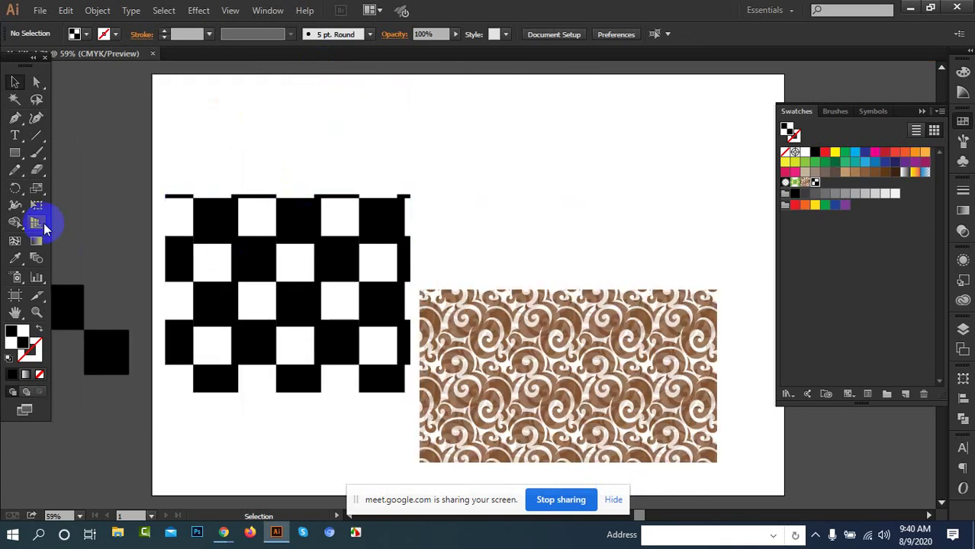
drag(331, 288, 318, 232)
Step: Open the Basic Graphics_Dots pattern swatch library
click(788, 394)
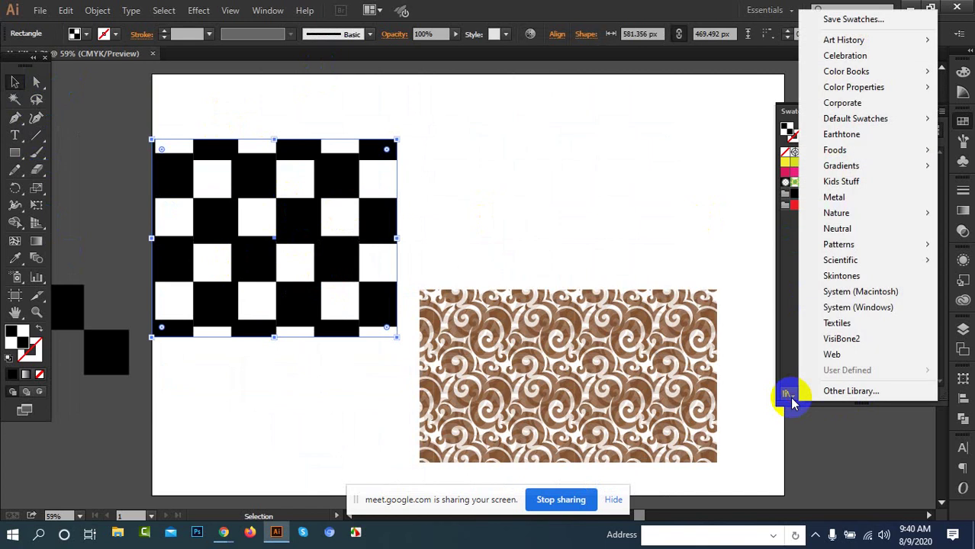
mouse_move(853, 245)
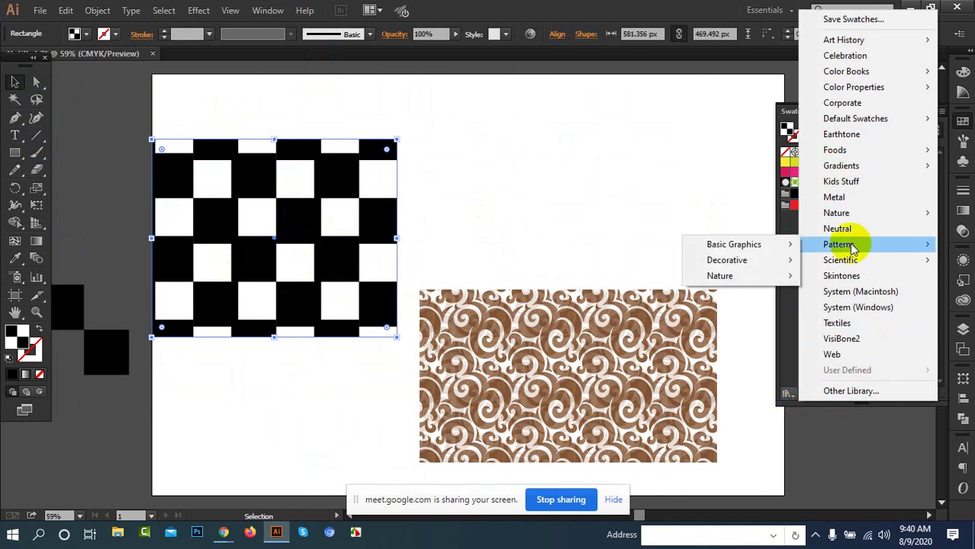
mouse_move(747, 248)
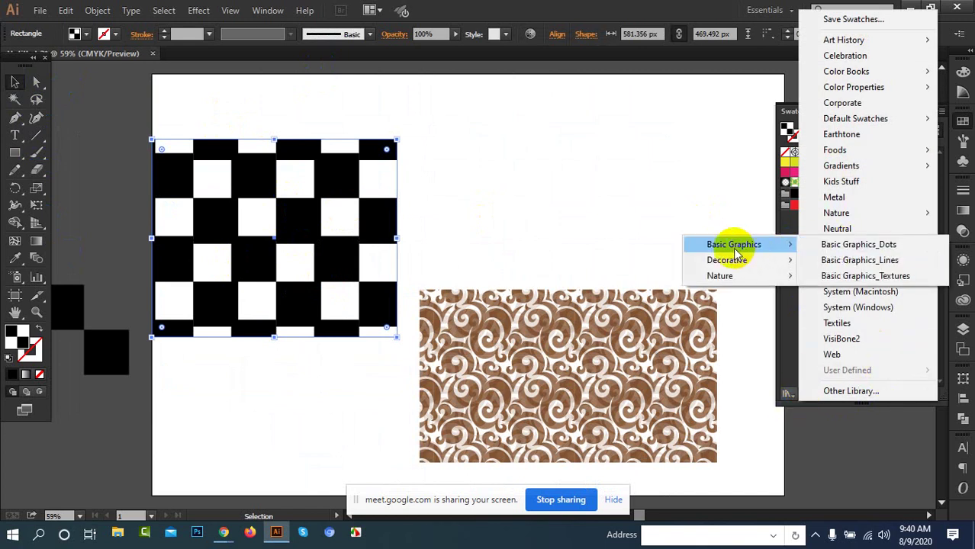
click(856, 245)
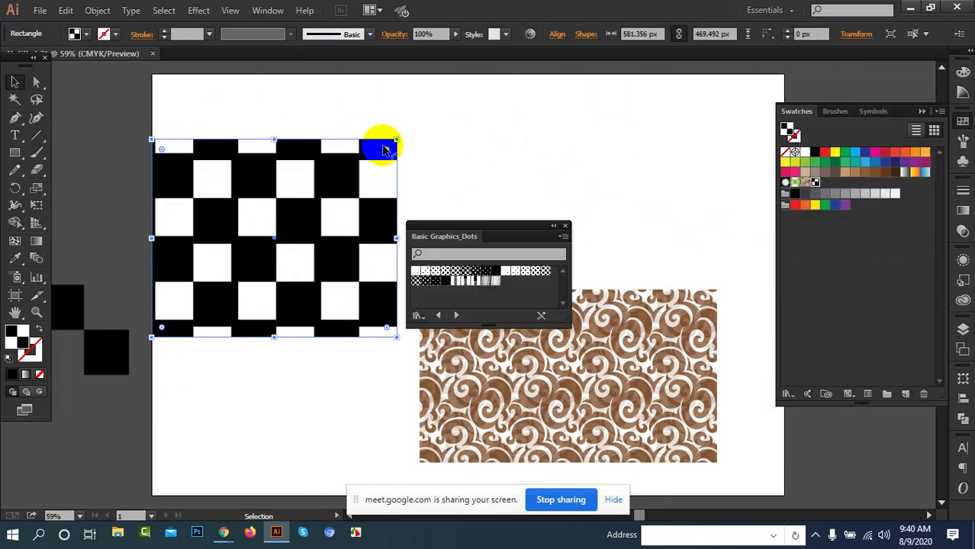
Step: Delete the checkered rectangle and draw a new, slightly smaller rectangle in the artboard's upper-left area
key(Delete)
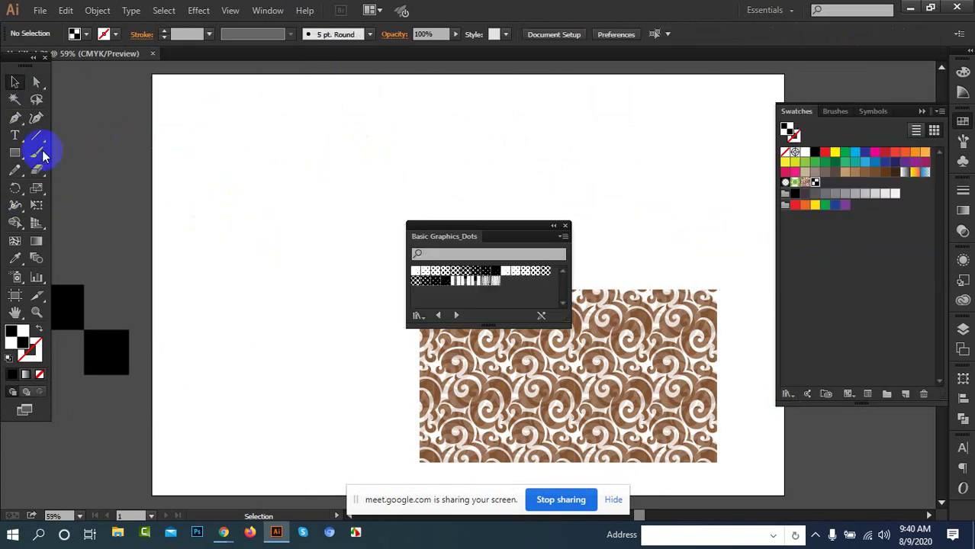
mouse_move(174, 102)
mouse_down()
mouse_move(373, 218)
mouse_move(383, 284)
mouse_up()
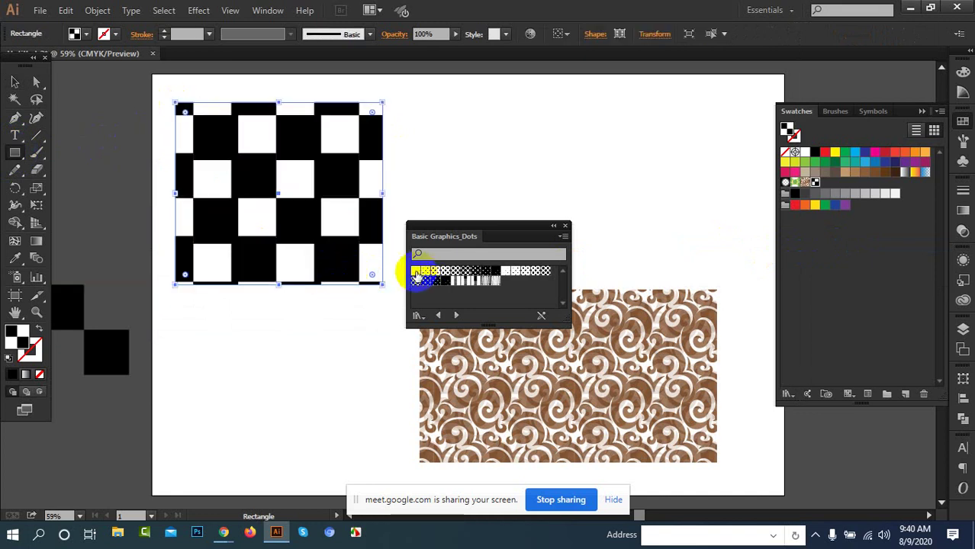
Step: Apply a series of different dot patterns from the Basic Graphics_Dots library as the new rectangle's fill
click(416, 272)
click(425, 274)
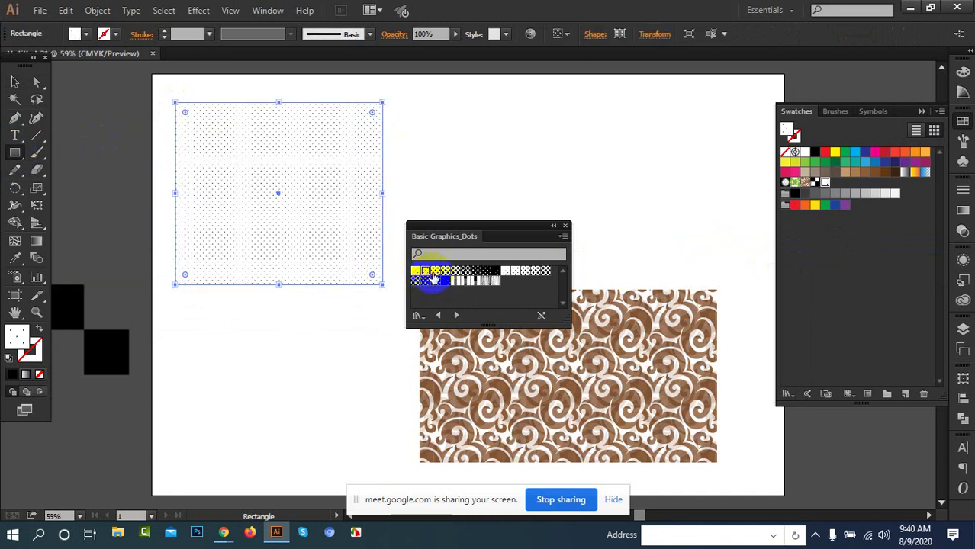
click(435, 275)
click(446, 274)
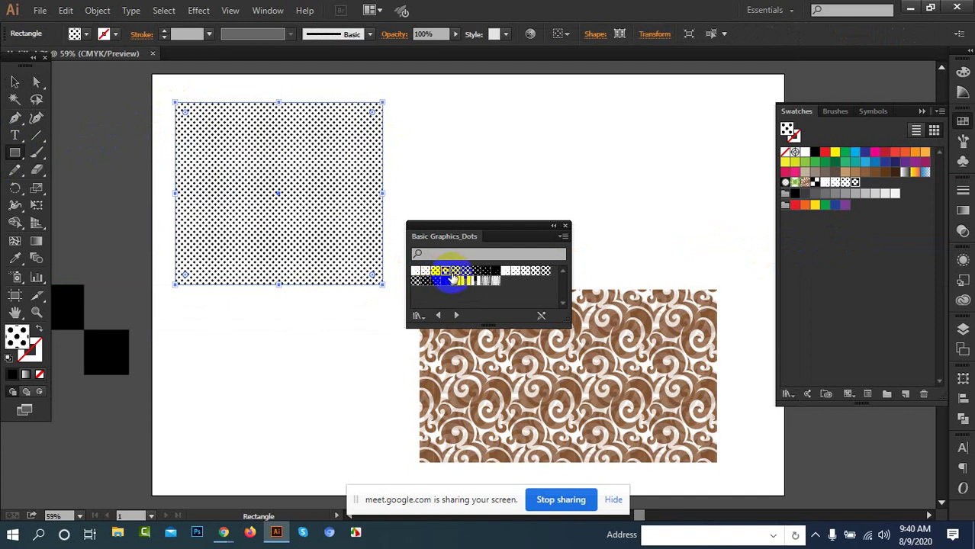
click(460, 273)
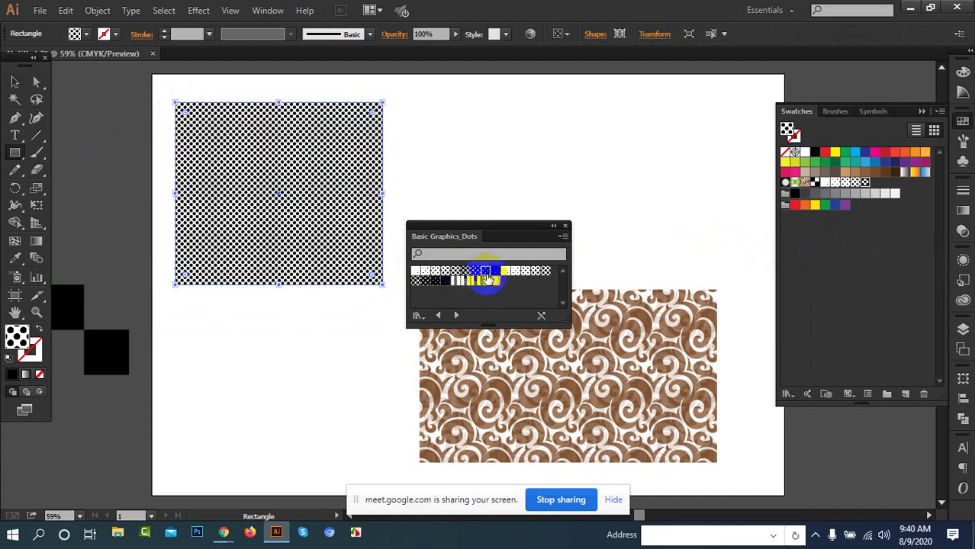
click(487, 275)
click(504, 272)
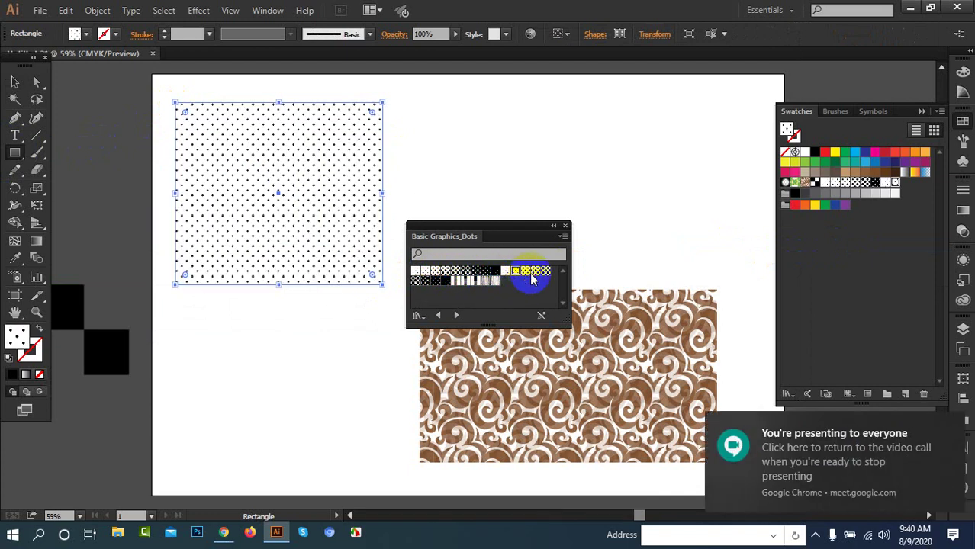
click(547, 275)
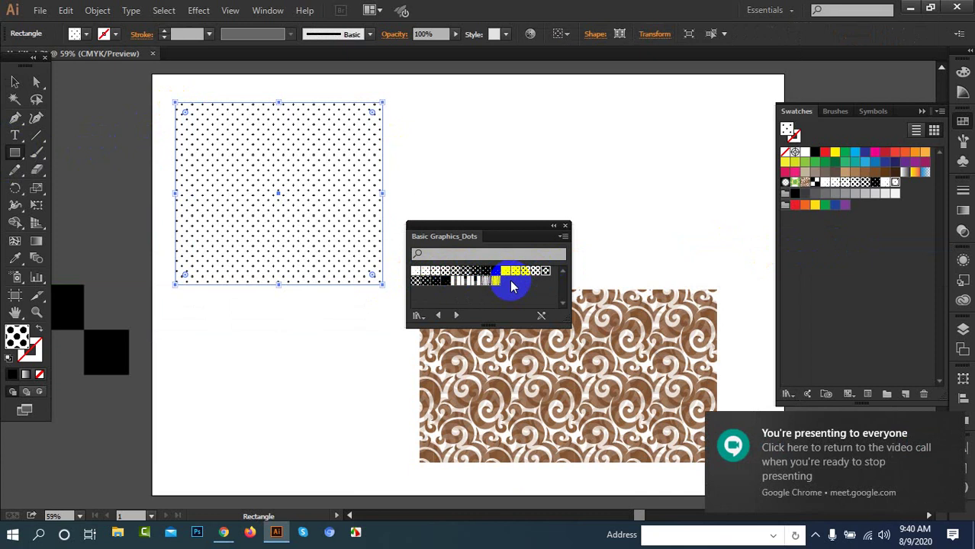
Step: Switch to the Chrome meeting tab and rejoin the dropped Google Meet call with the camera off
click(422, 284)
click(225, 527)
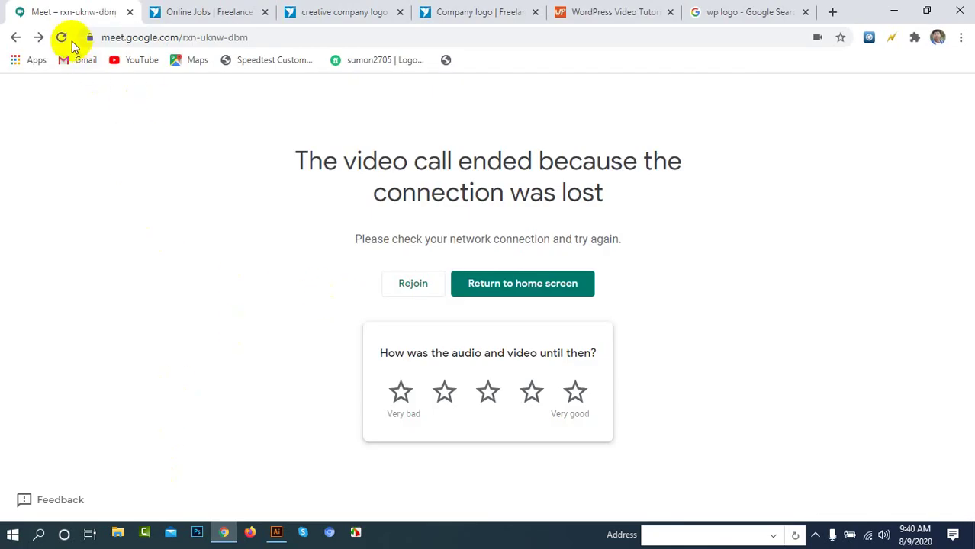
click(409, 284)
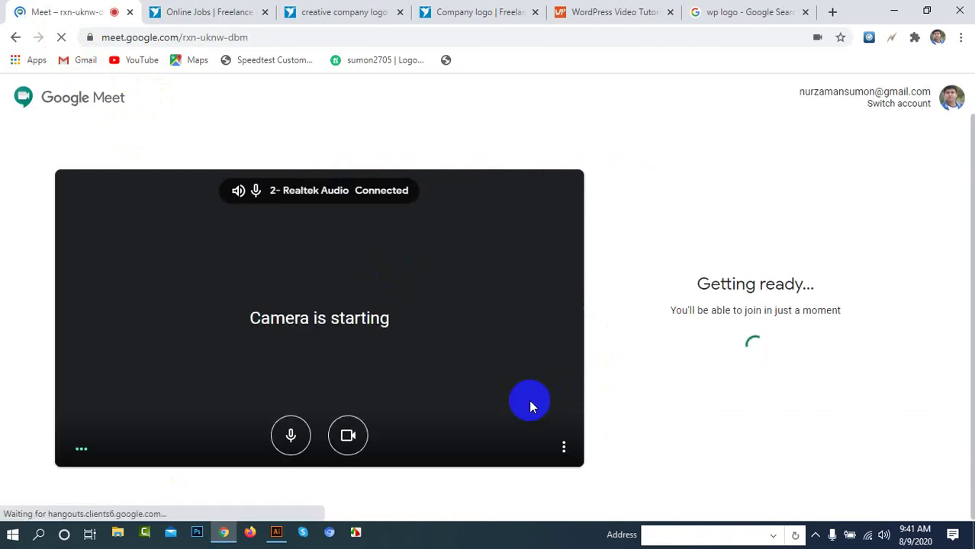
click(348, 435)
click(704, 323)
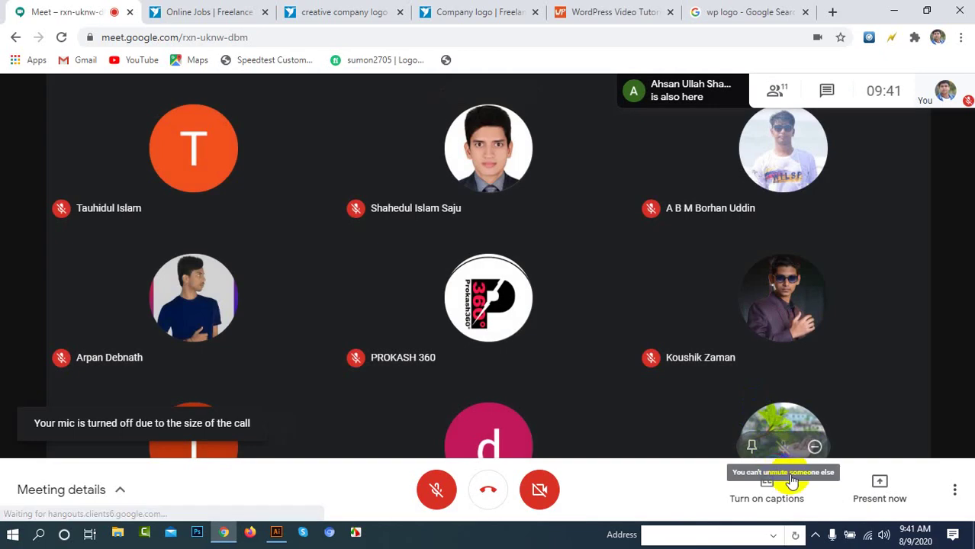
Step: Present the entire screen to the Google Meet call and return to Illustrator
click(877, 482)
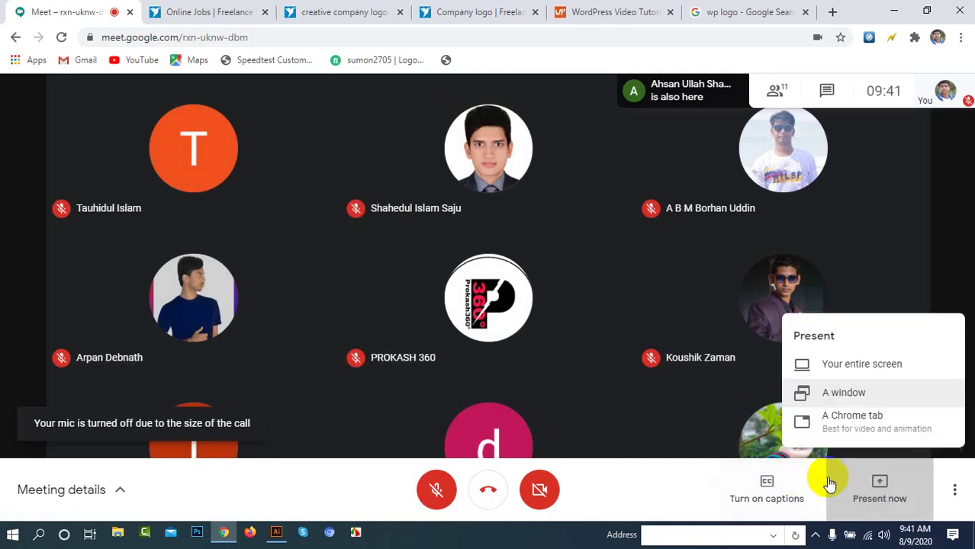
click(806, 366)
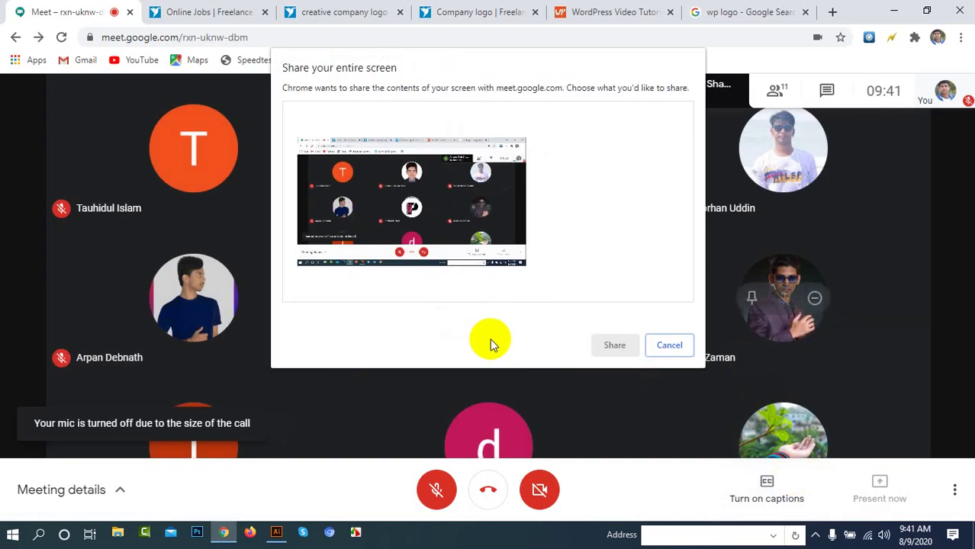
click(615, 345)
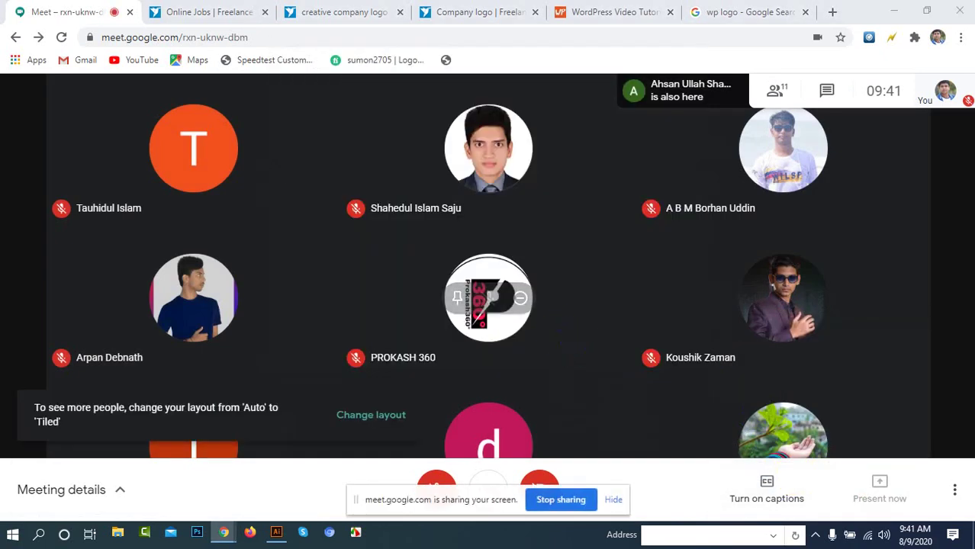
click(898, 6)
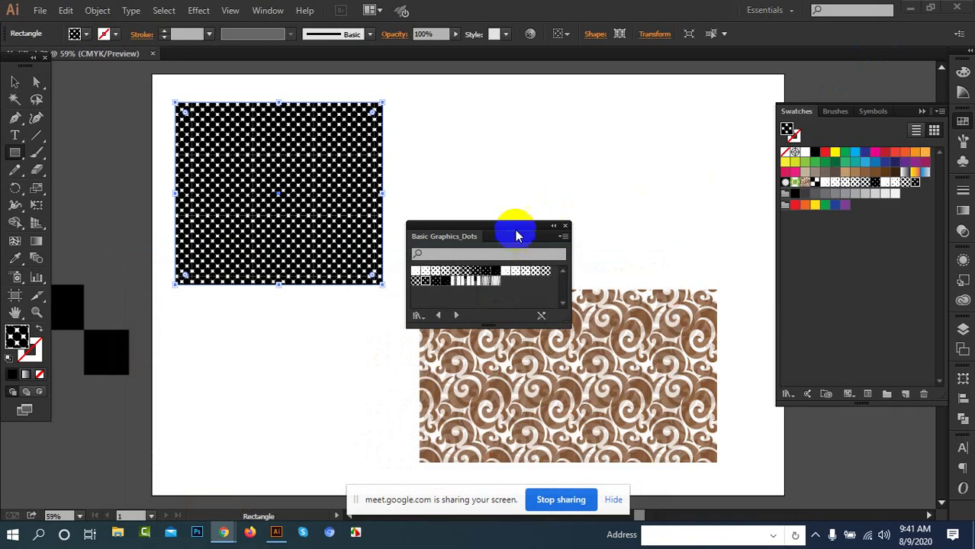
Step: Move the Basic Graphics_Dots library clear of the artwork and try several patterns on the square, ending with the finest black dots on white
drag(516, 232, 597, 147)
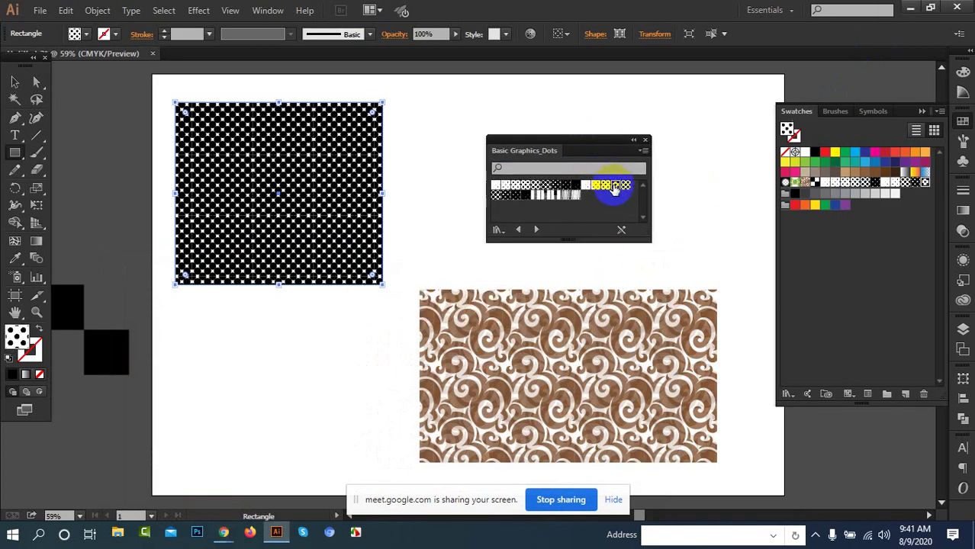
click(567, 196)
click(515, 201)
click(537, 199)
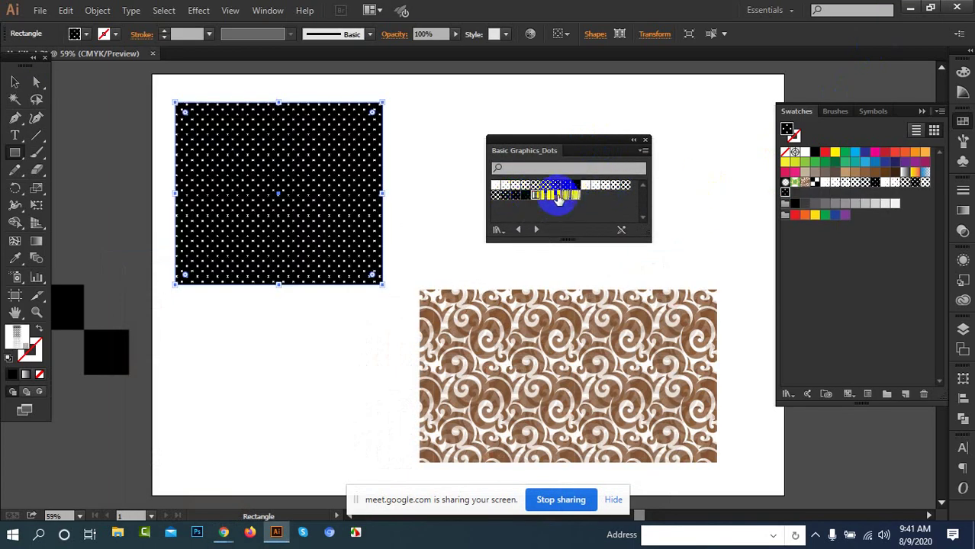
click(558, 199)
click(577, 198)
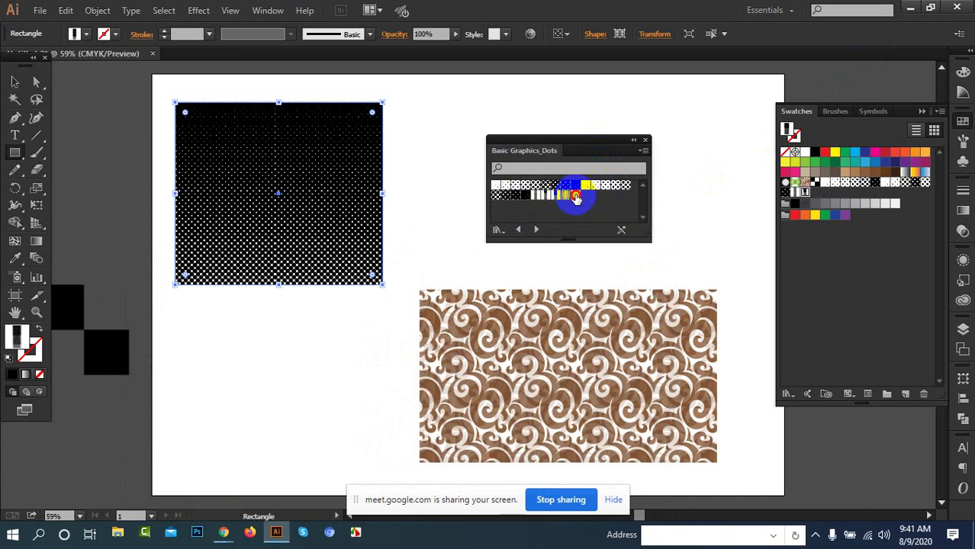
click(508, 189)
click(495, 187)
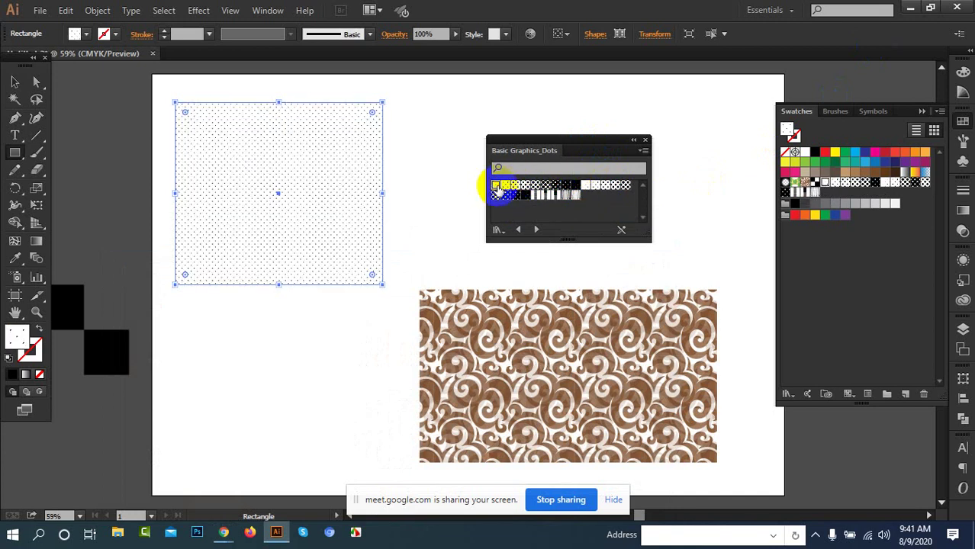
Step: Move the dotted square to the artboard's lower-right corner, overlapping the brown swirl pattern, and draw a new rectangle in the artboard's upper-left area
click(15, 81)
drag(245, 221, 593, 412)
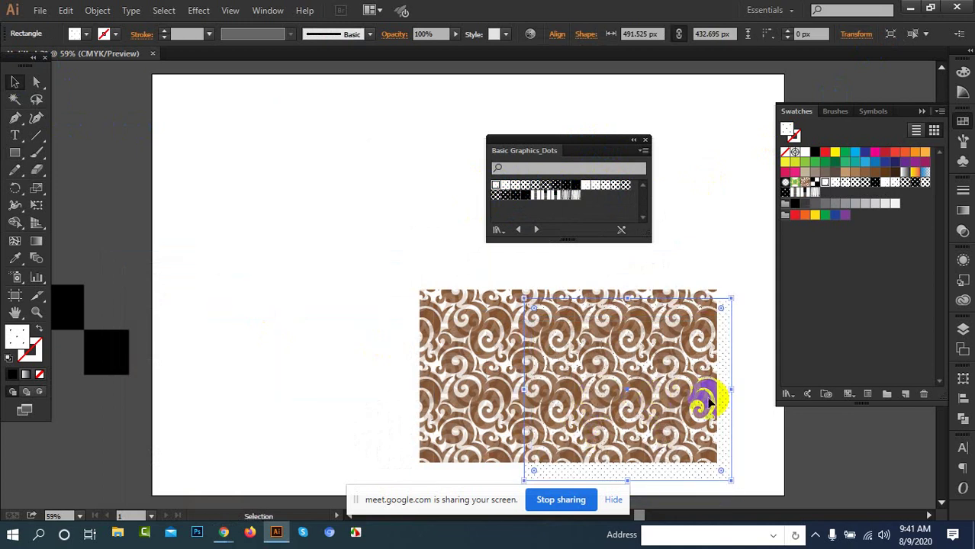
drag(732, 411, 772, 434)
click(816, 535)
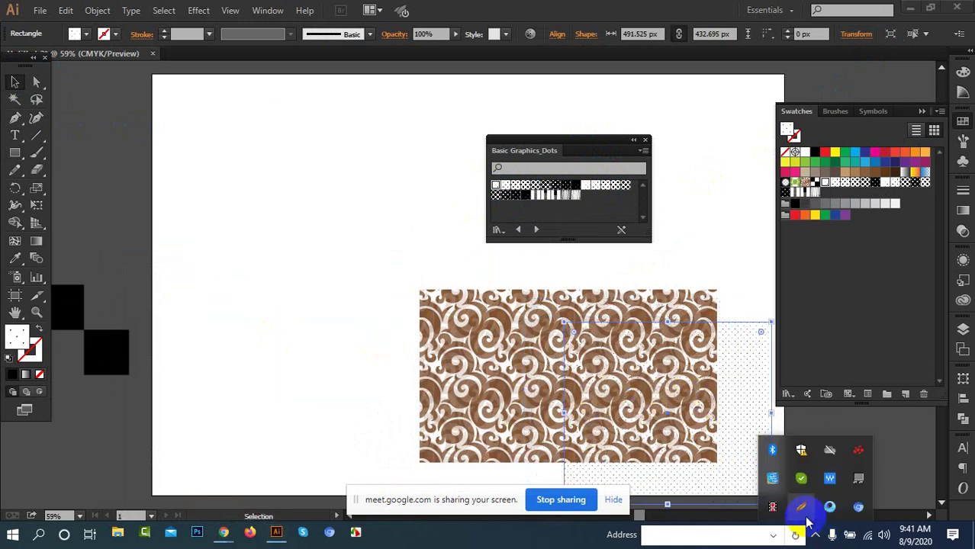
click(15, 152)
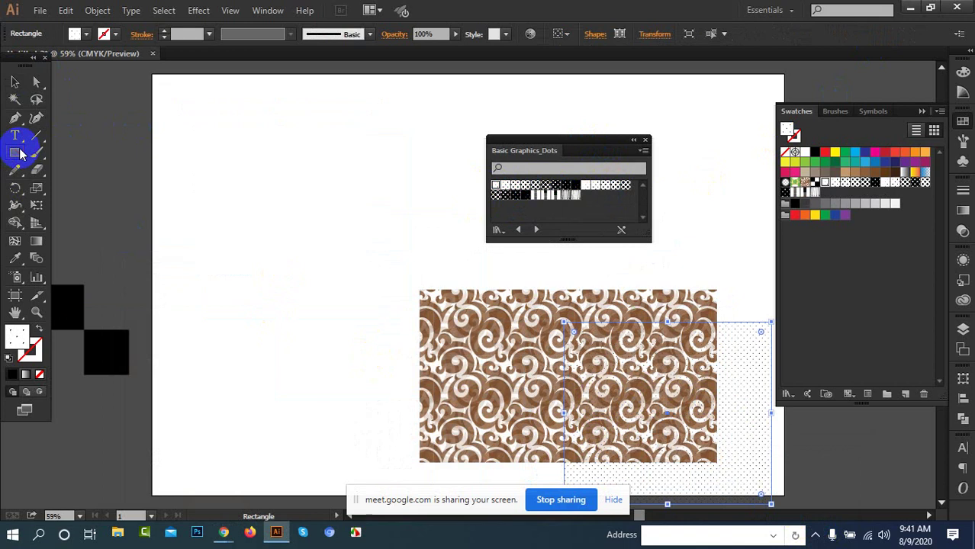
drag(197, 108, 398, 273)
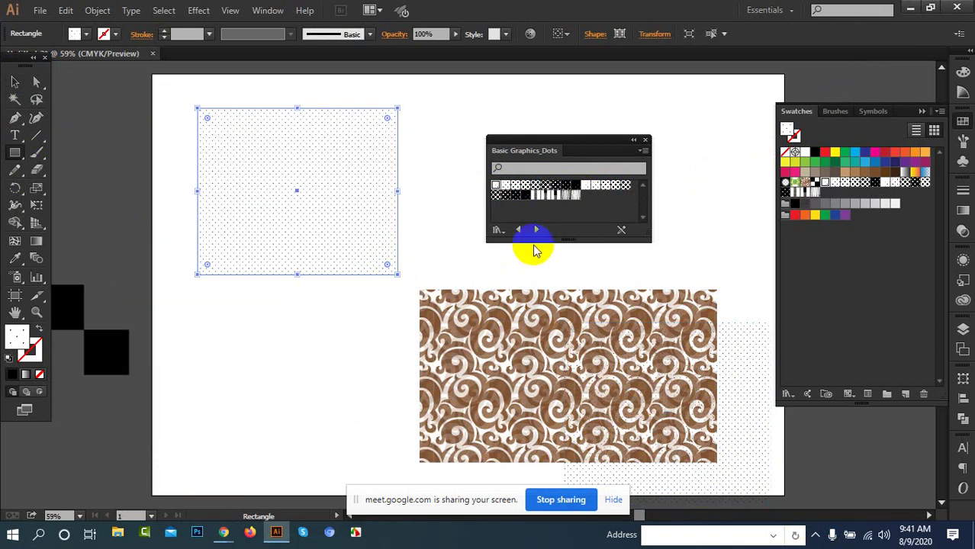
Step: Load the Basic Graphics_Lines library and try several line patterns on the new rectangle, ending with the open thin-line grid
click(537, 230)
click(543, 191)
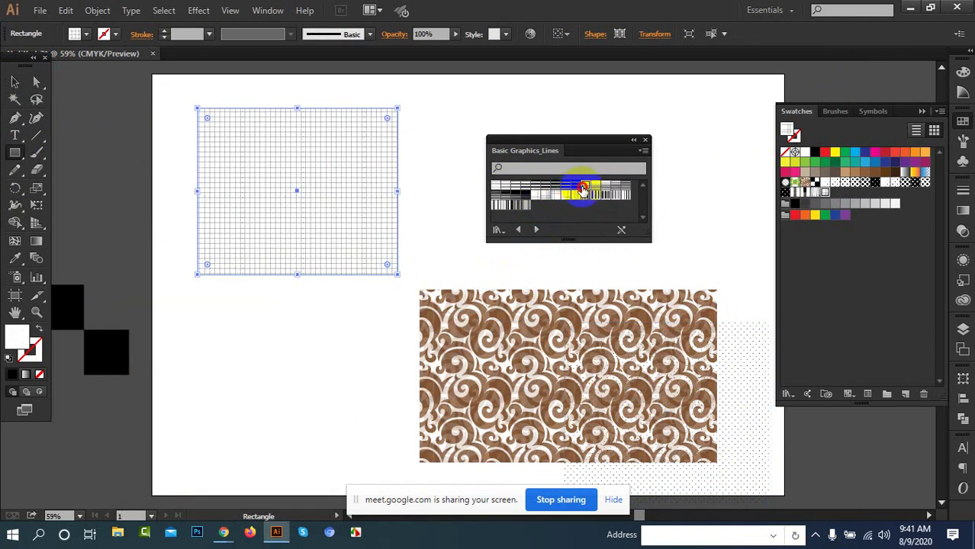
click(599, 187)
click(605, 186)
click(618, 187)
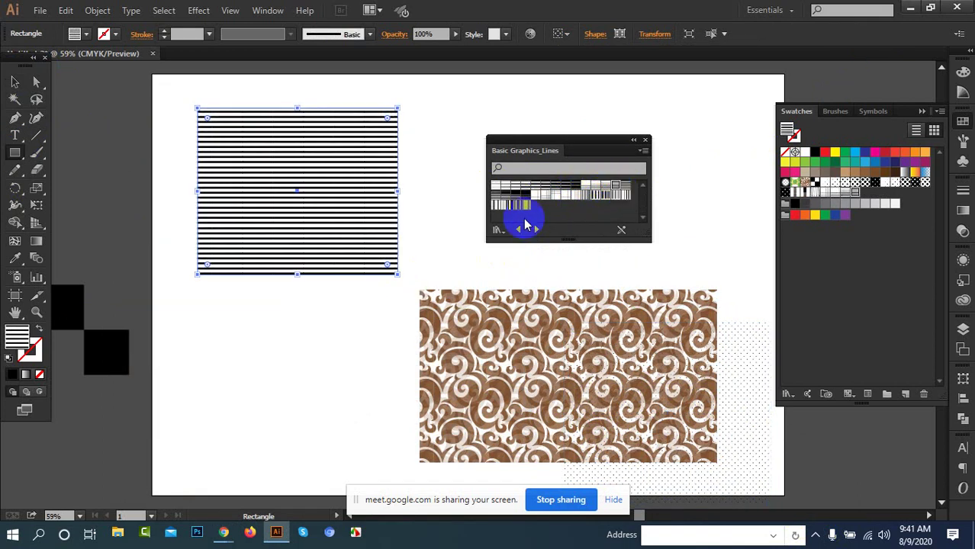
click(509, 205)
click(519, 196)
click(534, 196)
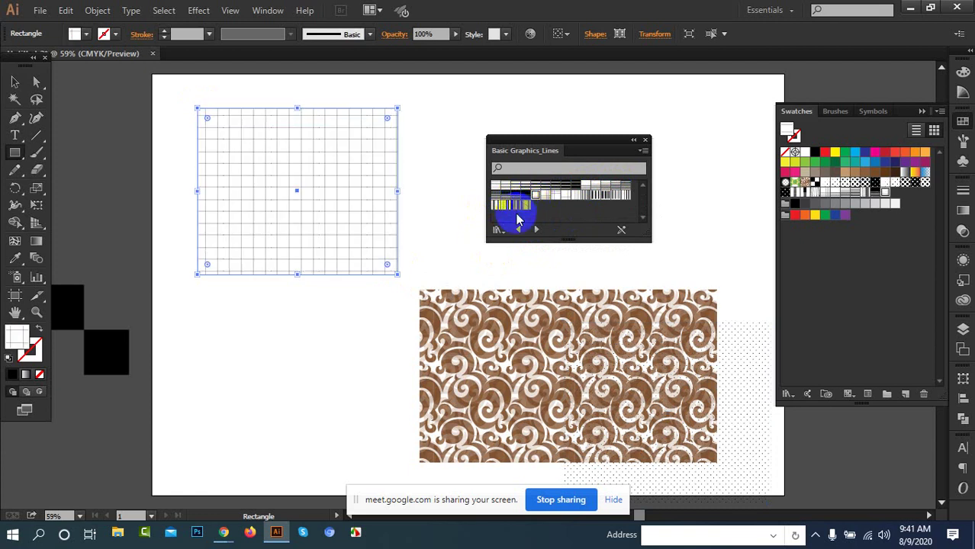
Step: Load the Basic Graphics_Textures library and try several textures on the rectangle, ending with the dense black crosshatched one
click(540, 230)
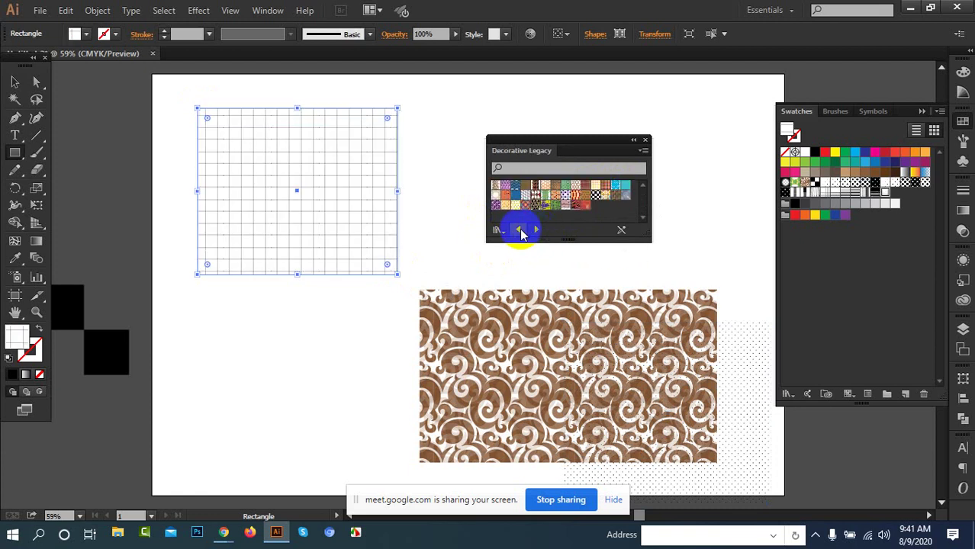
click(518, 229)
click(534, 188)
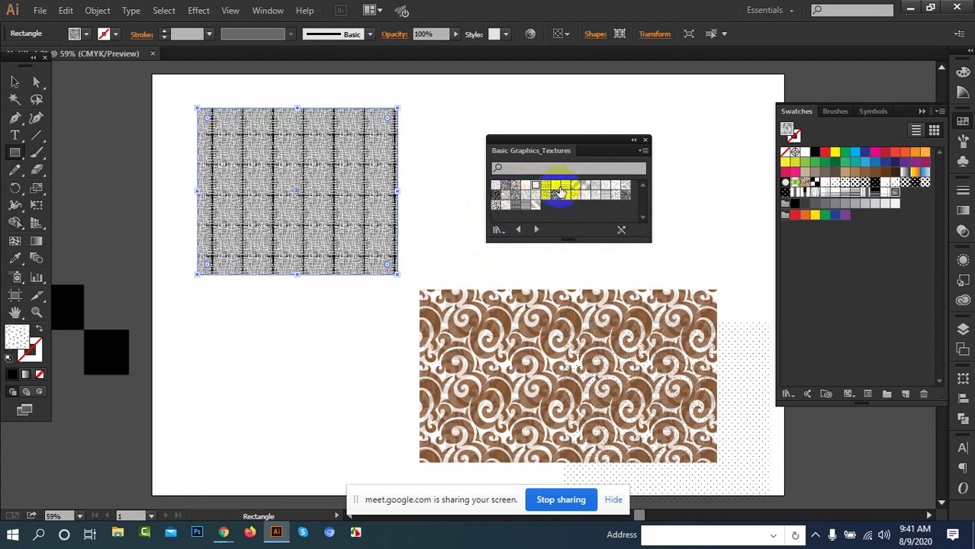
click(557, 188)
click(586, 188)
click(603, 188)
click(618, 188)
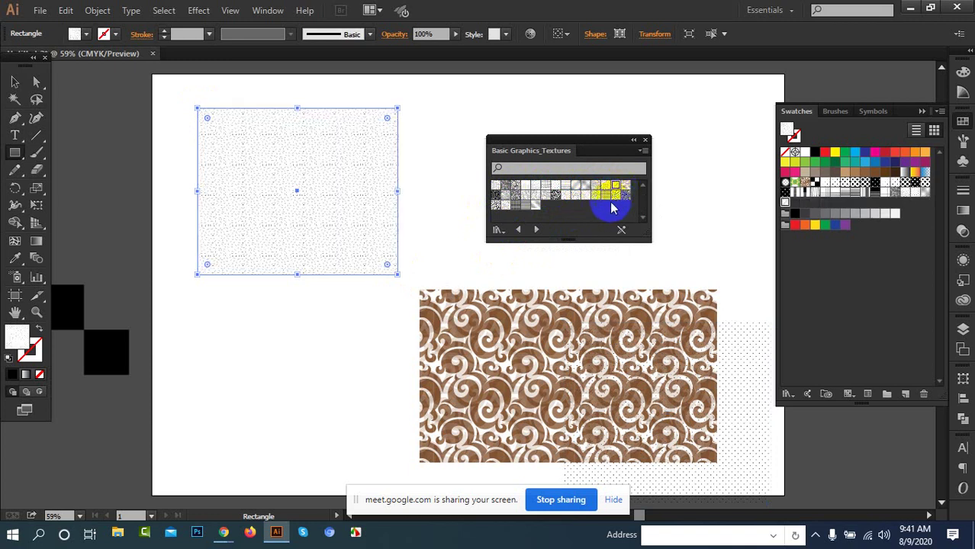
click(532, 203)
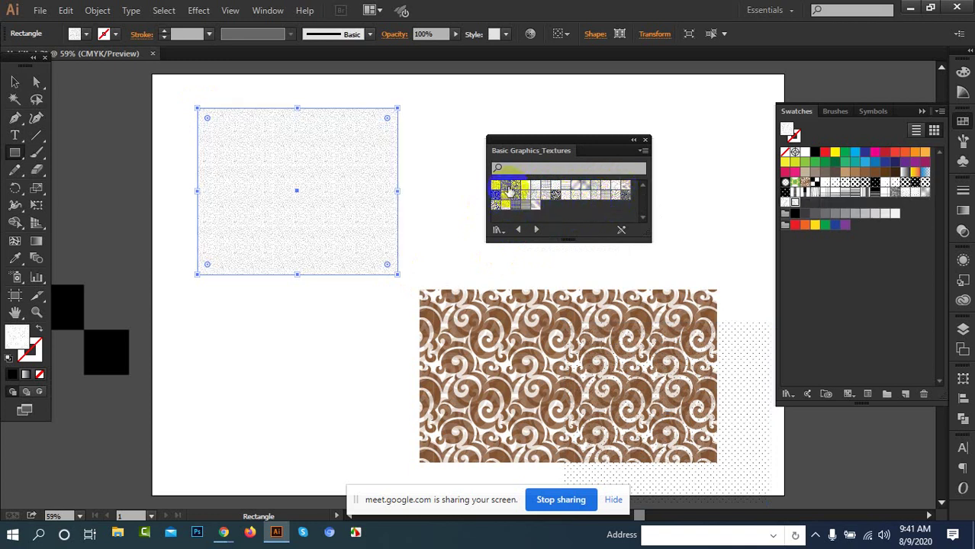
click(508, 187)
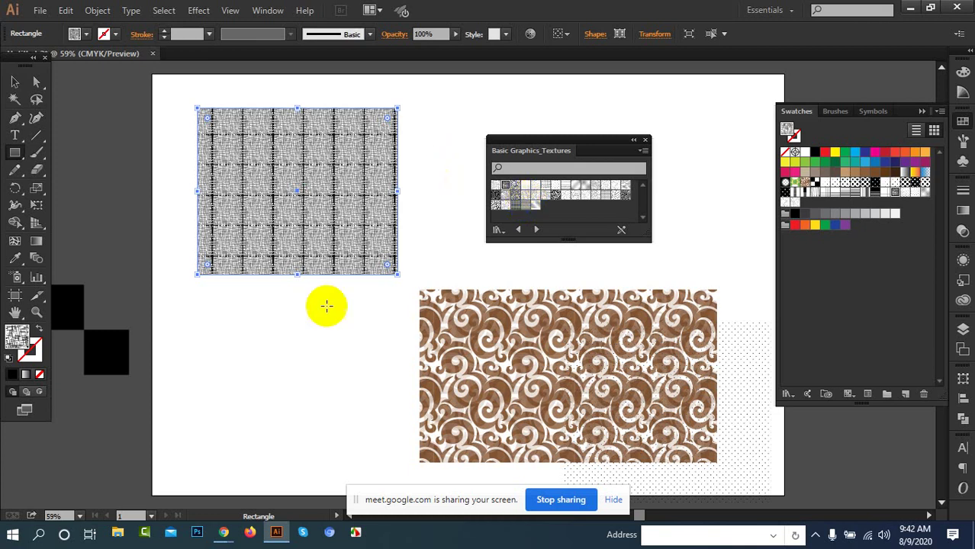
Step: Switch to the Google Meet call, unmute the microphone and return to Illustrator
mouse_move(233, 539)
click(182, 487)
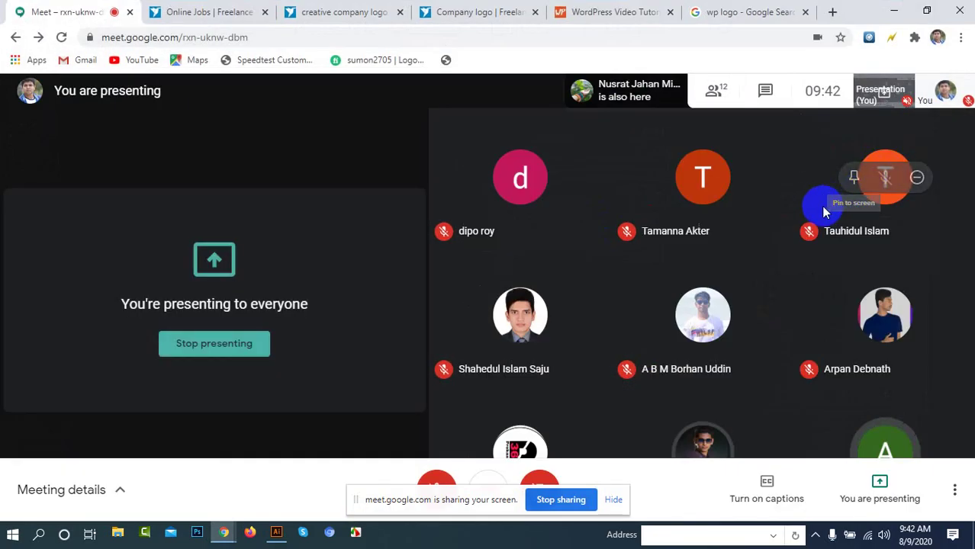
click(437, 486)
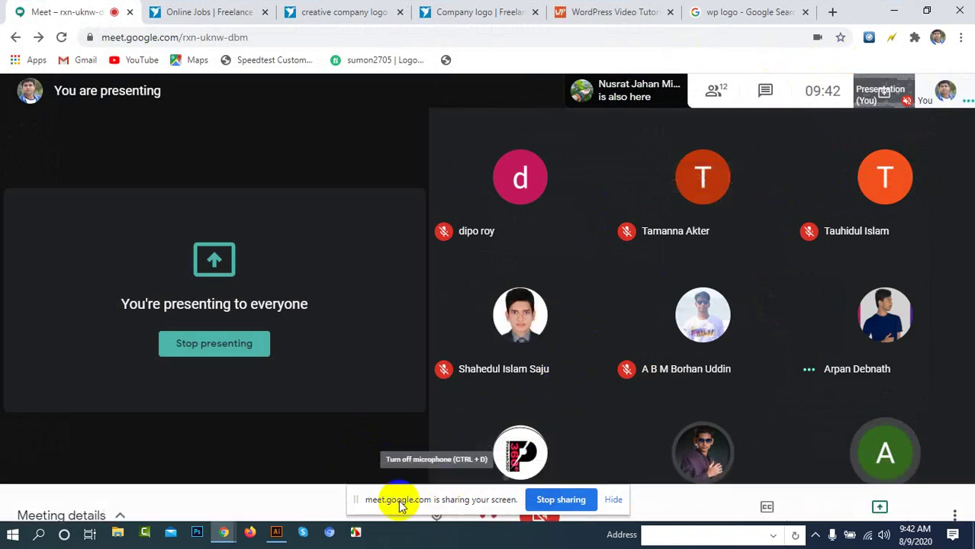
click(889, 11)
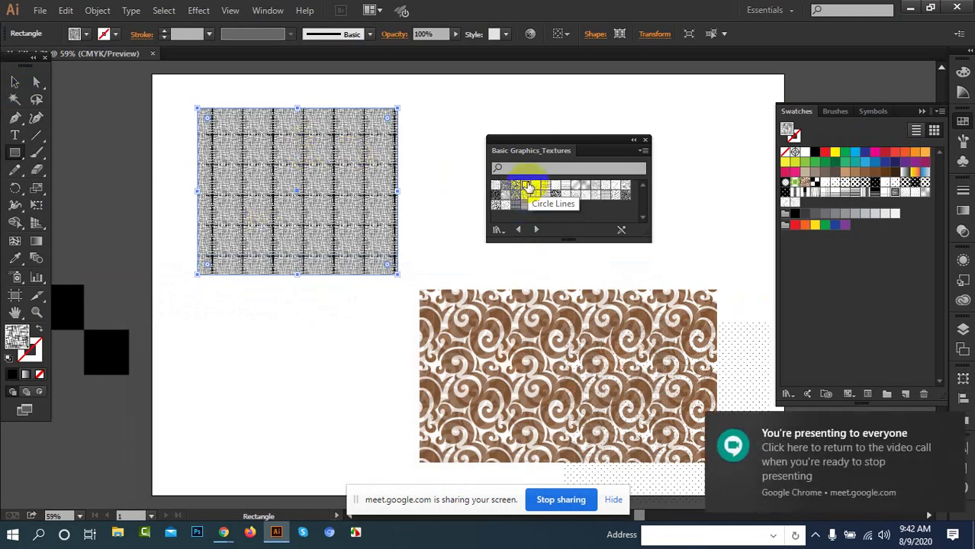
Step: Try more Basic Graphics_Textures fills on the rectangle, including the woven and dashed ones, ending with the grey fine-line texture
click(538, 187)
click(546, 188)
click(577, 187)
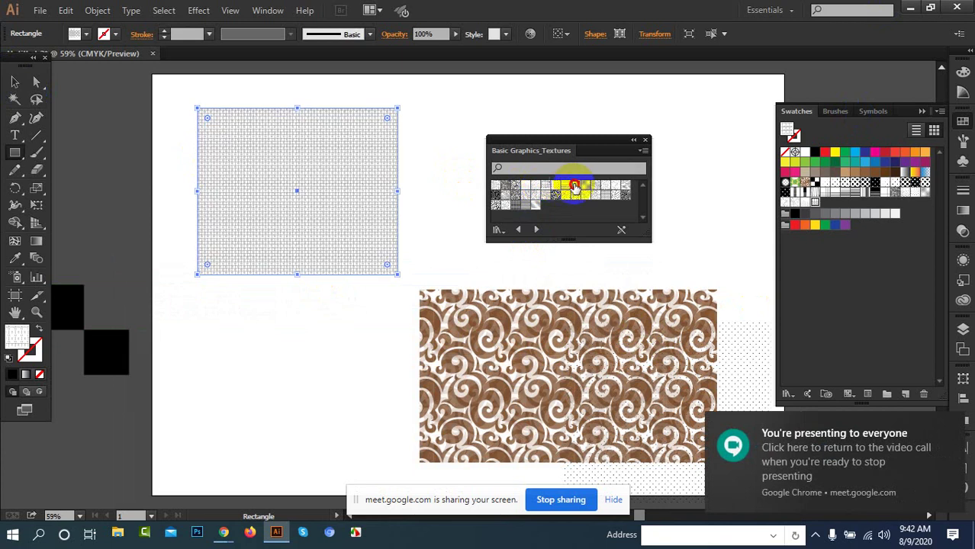
click(615, 189)
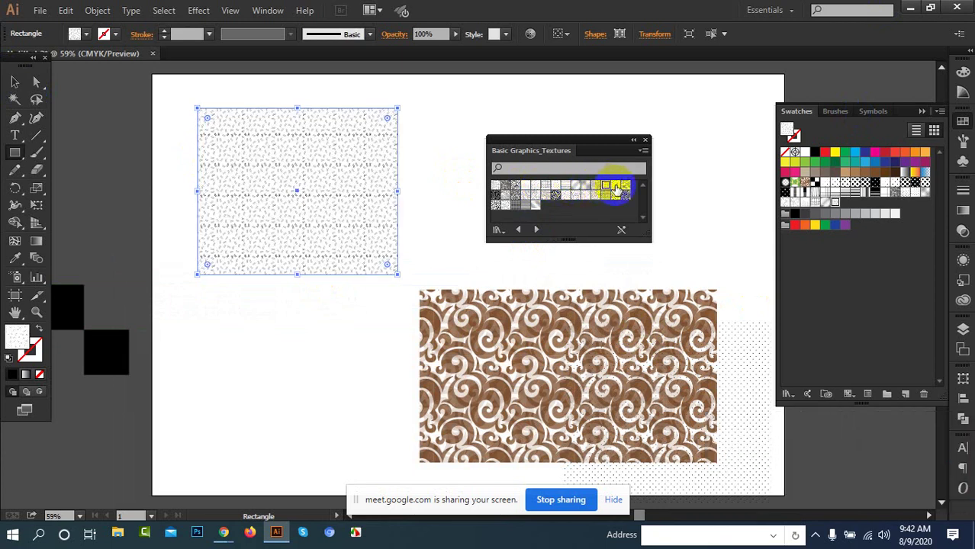
click(623, 190)
click(626, 196)
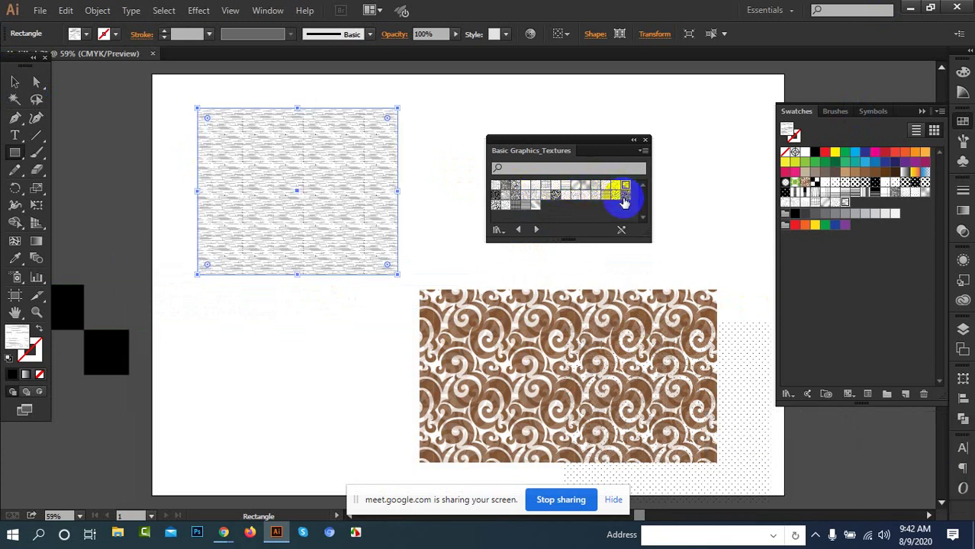
click(579, 197)
click(537, 205)
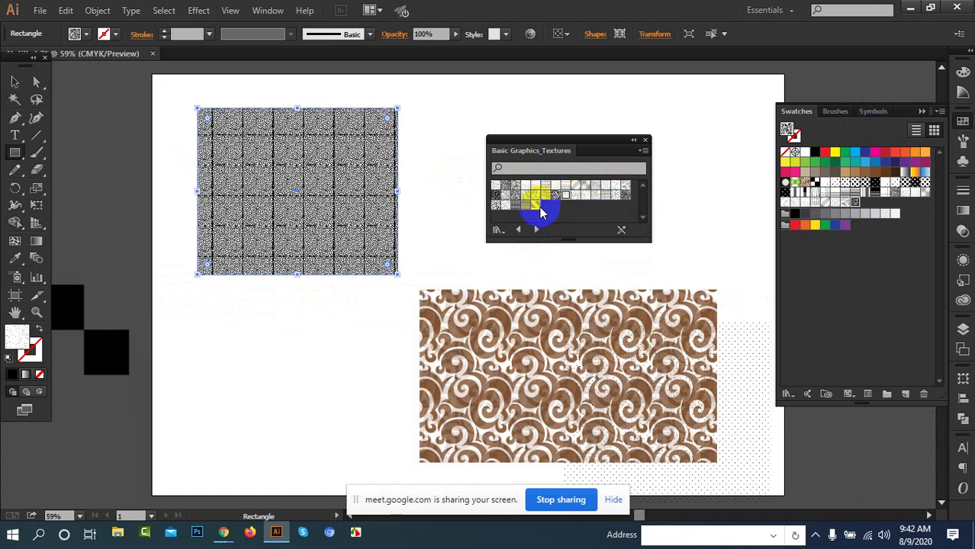
click(526, 203)
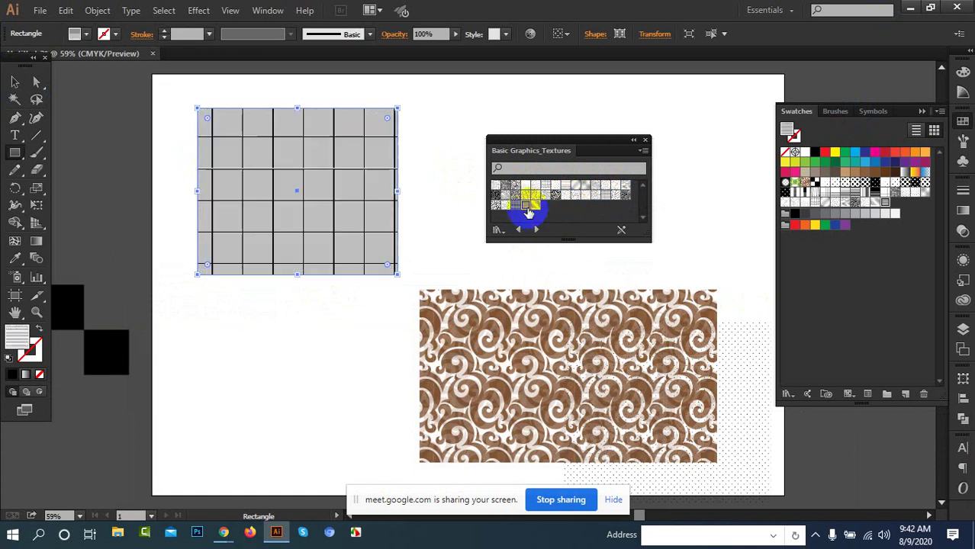
Step: Load the Decorative Legacy library and try its coloured patterns on the rectangle, including the purple checkered and blue wave ones
click(537, 231)
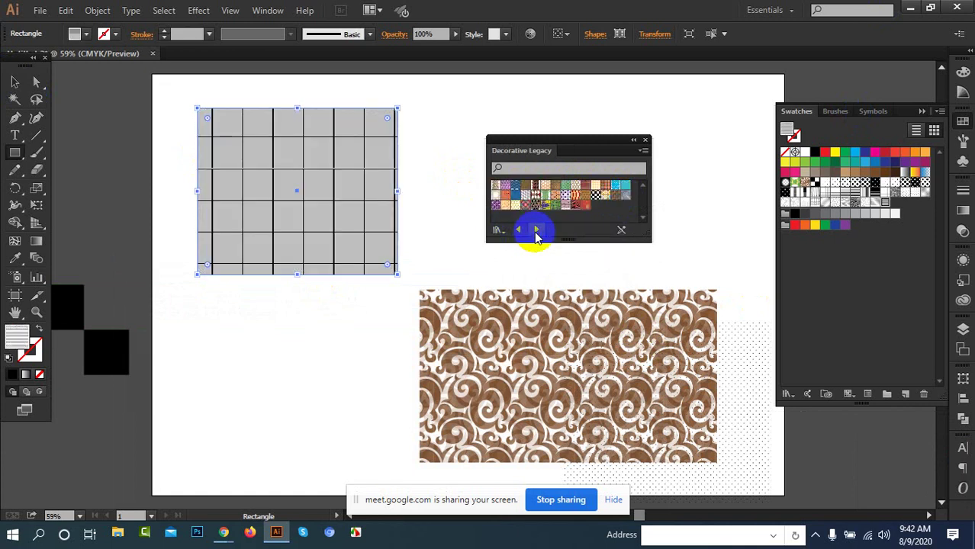
click(519, 187)
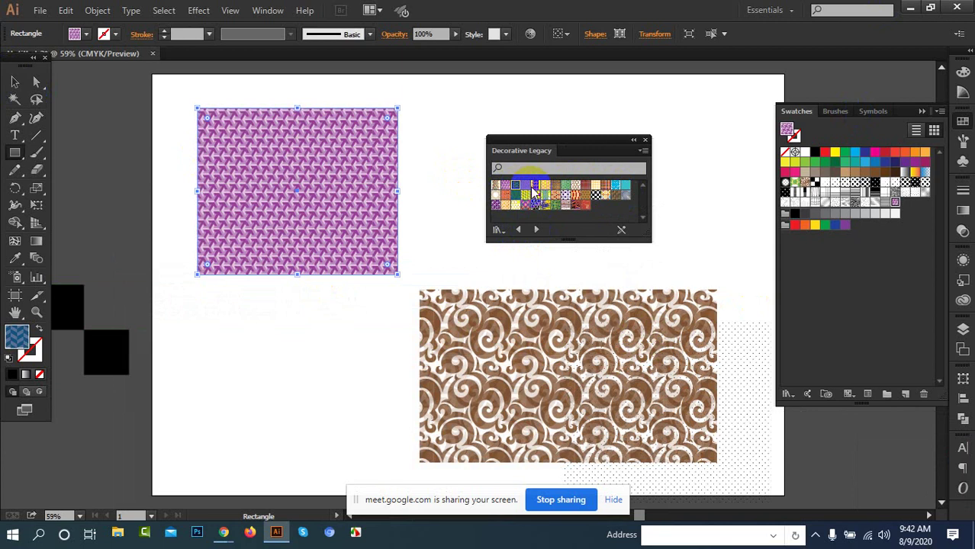
click(533, 188)
click(563, 193)
click(583, 196)
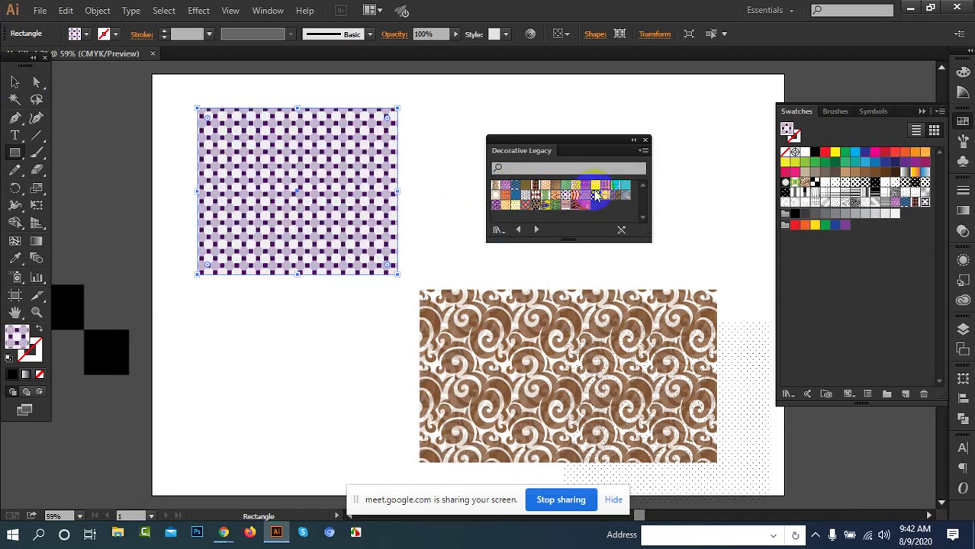
click(594, 185)
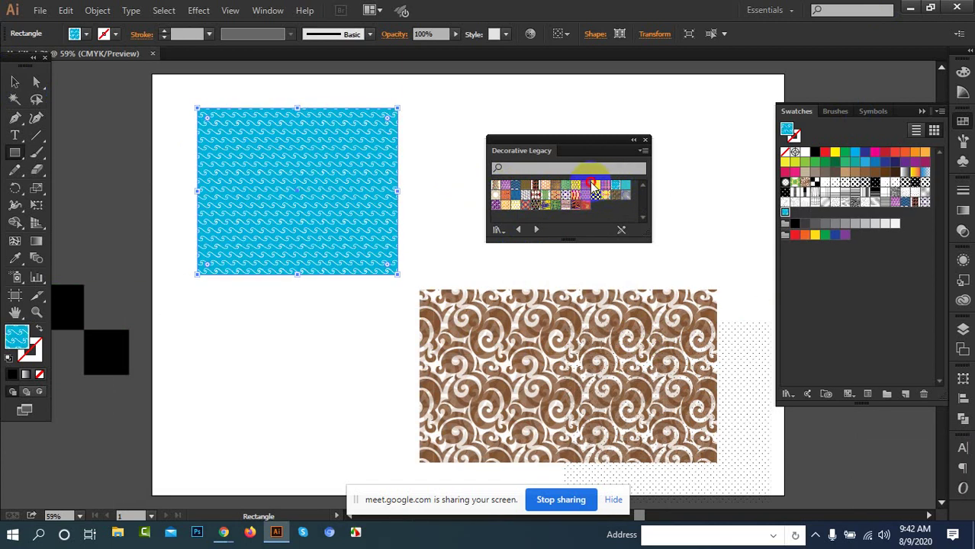
Step: Try the green bulging-grid Decorative Legacy pattern and the Nature_Foliage purple floral and black-and-white diamond patterns on the selected rectangle
click(555, 206)
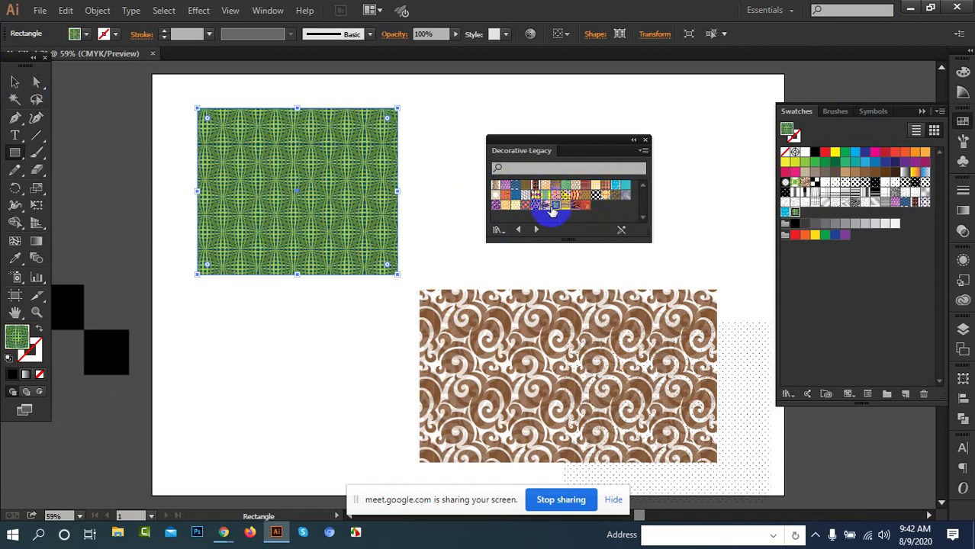
click(536, 231)
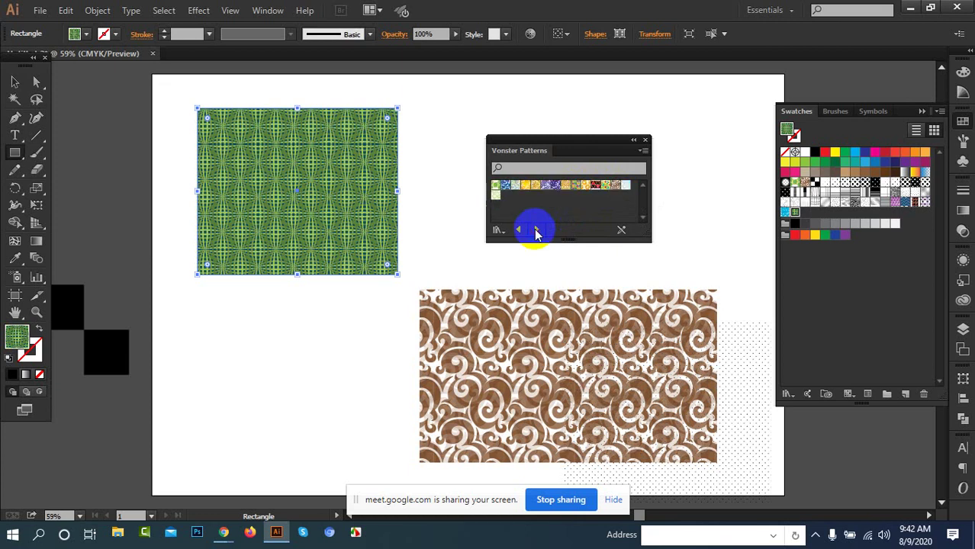
click(536, 231)
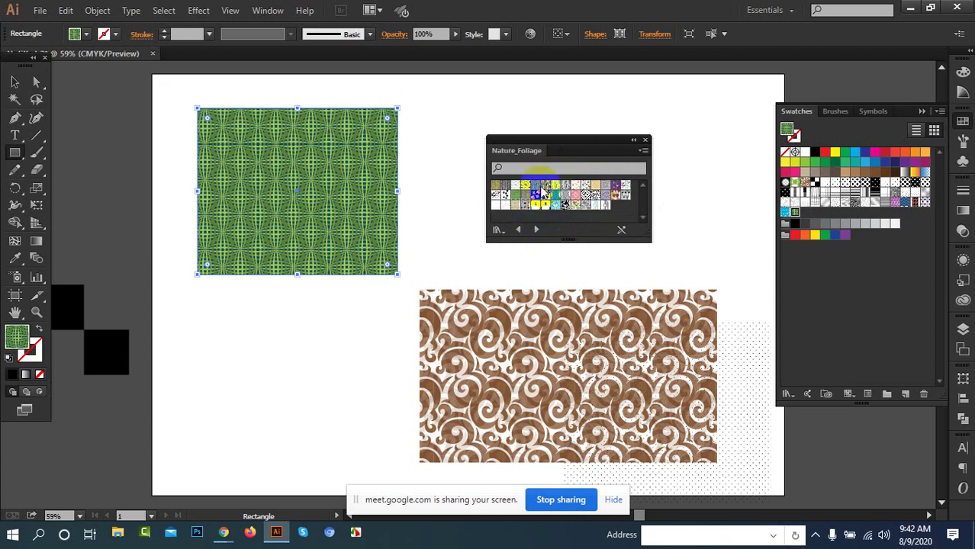
click(609, 195)
click(565, 205)
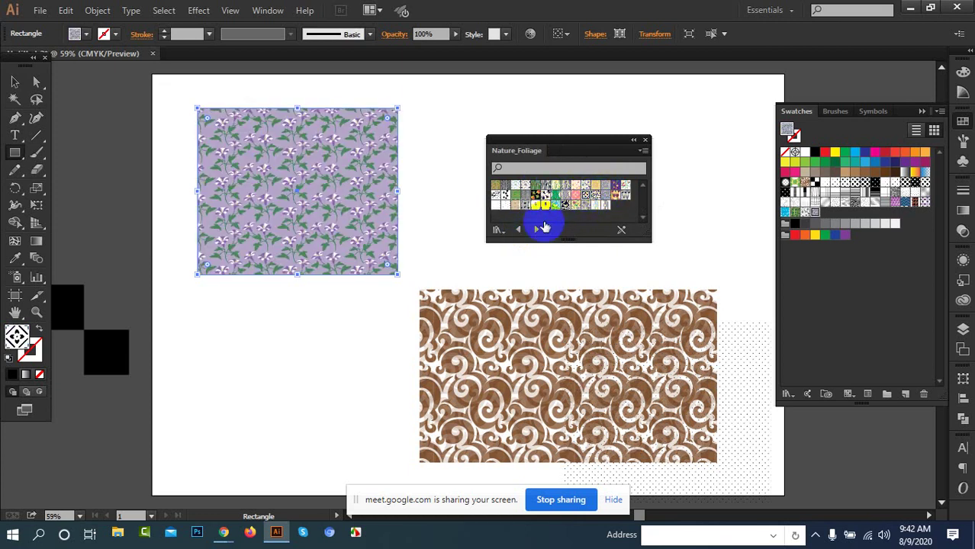
Step: Browse forward and back through the other swatch libraries, including Analogous, Tetrad, System (Macintosh) and Vonster Patterns, and close the library
click(536, 231)
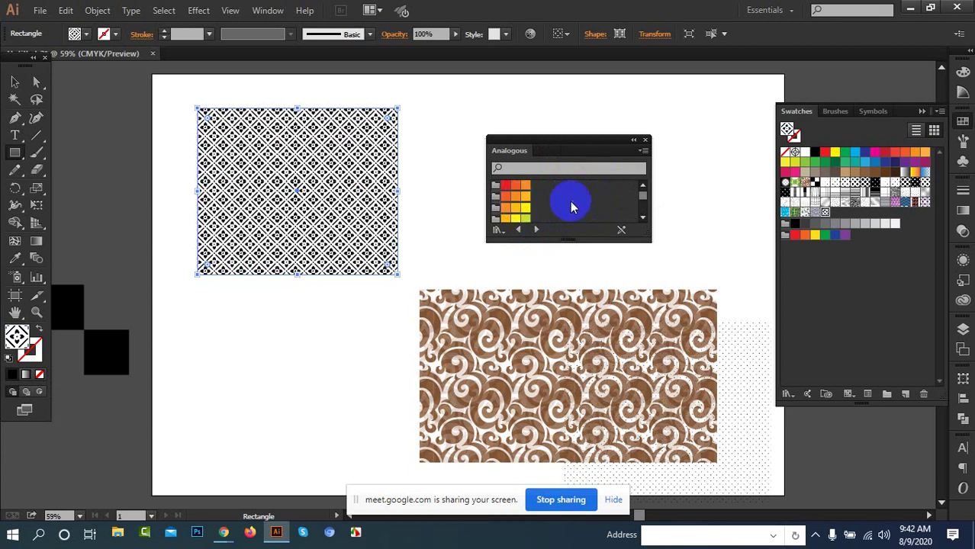
click(537, 231)
click(536, 231)
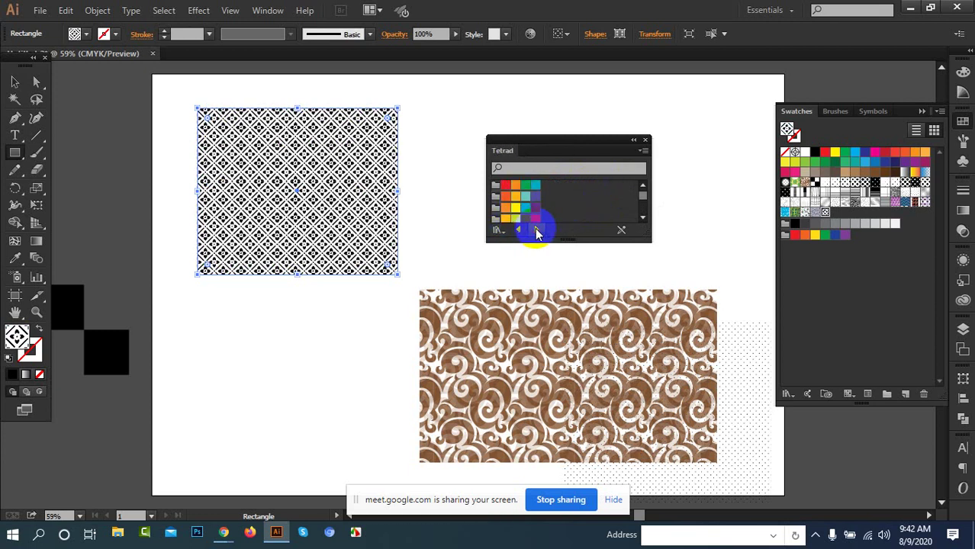
click(536, 230)
click(537, 231)
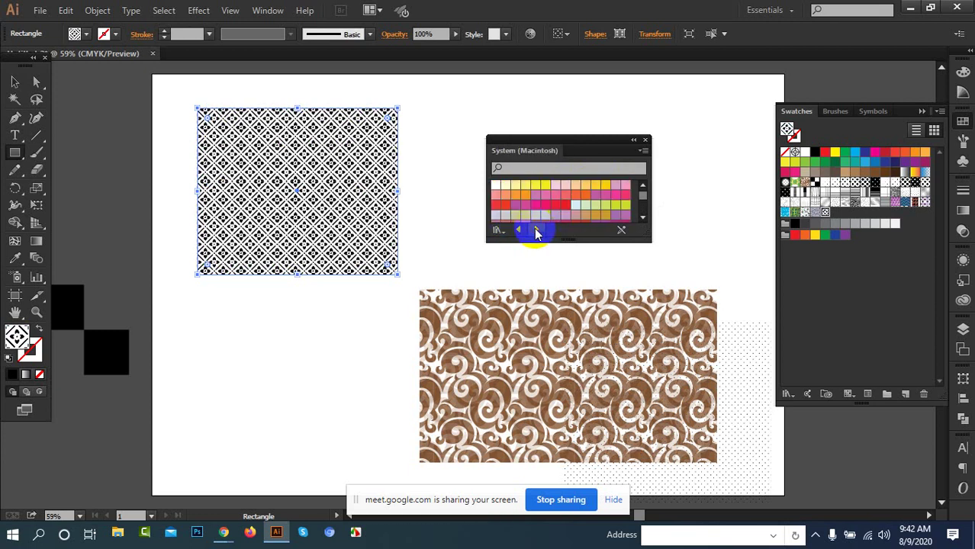
click(518, 230)
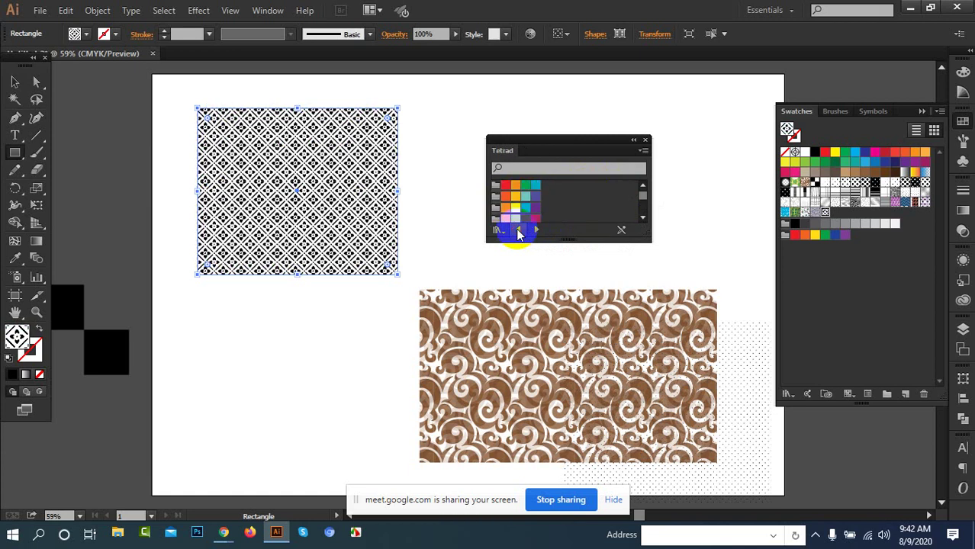
click(517, 230)
click(518, 230)
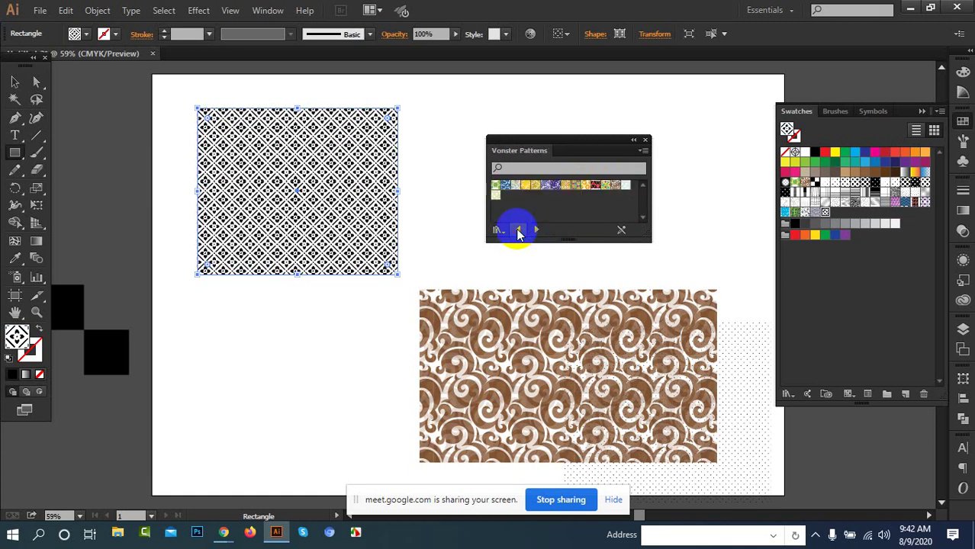
click(517, 231)
click(517, 231)
click(518, 231)
click(517, 230)
click(517, 230)
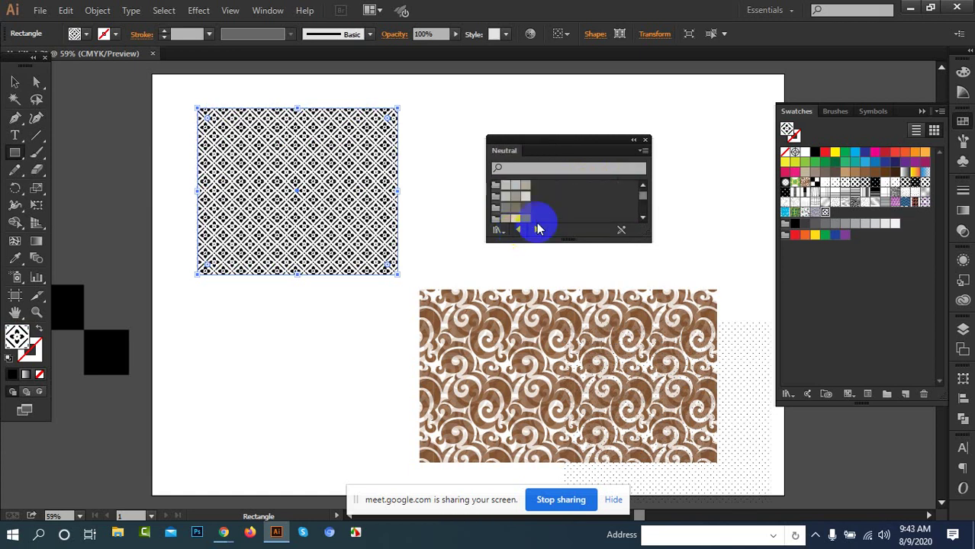
click(645, 142)
Step: Delete the rectangle filled with the black-and-white diamond pattern
click(431, 174)
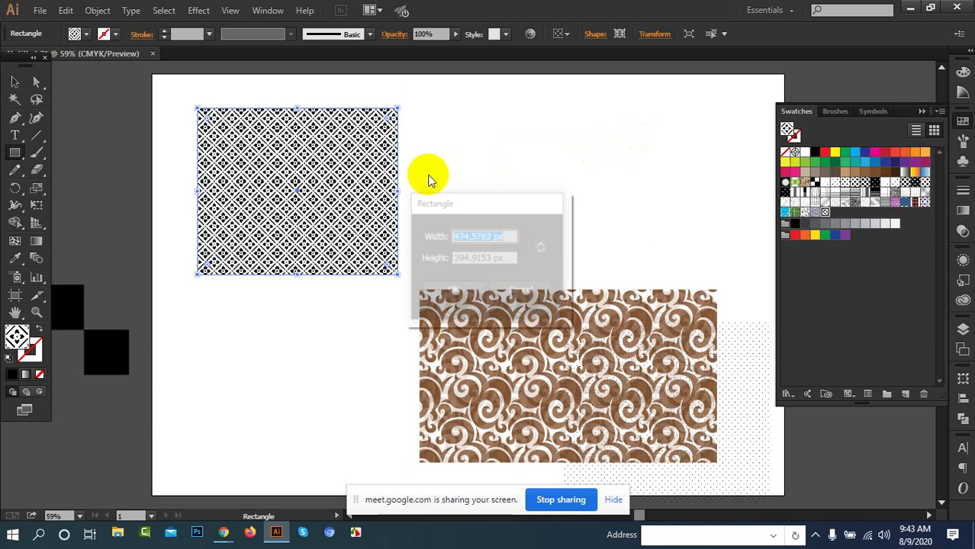
click(523, 292)
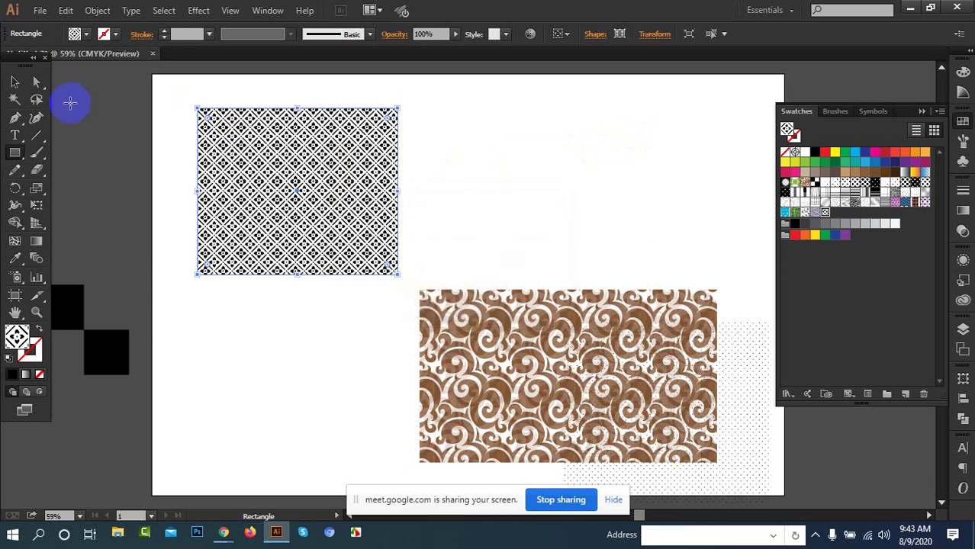
click(15, 82)
click(95, 104)
click(331, 221)
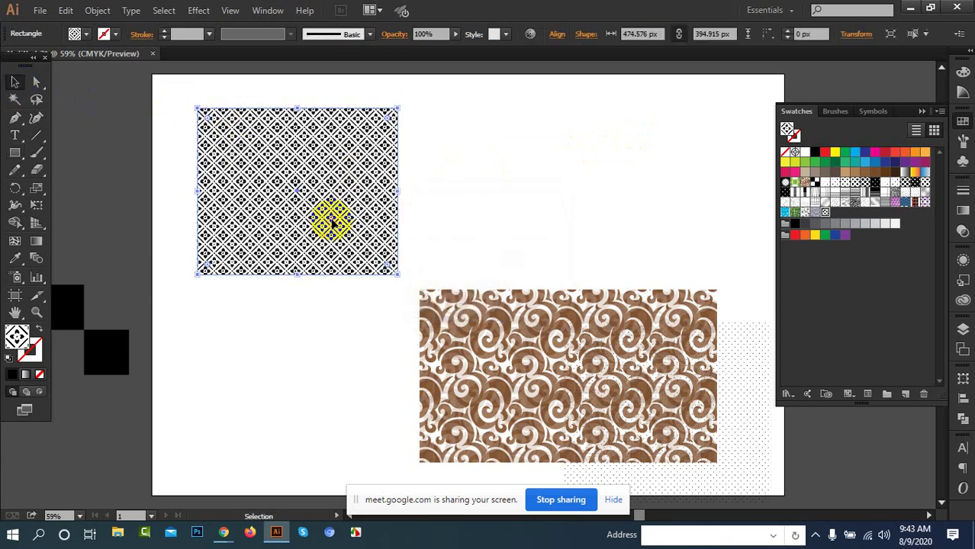
key(Delete)
Step: Move the brown swirl rectangle up and left toward the middle of the artboard and collapse the swatches
click(493, 322)
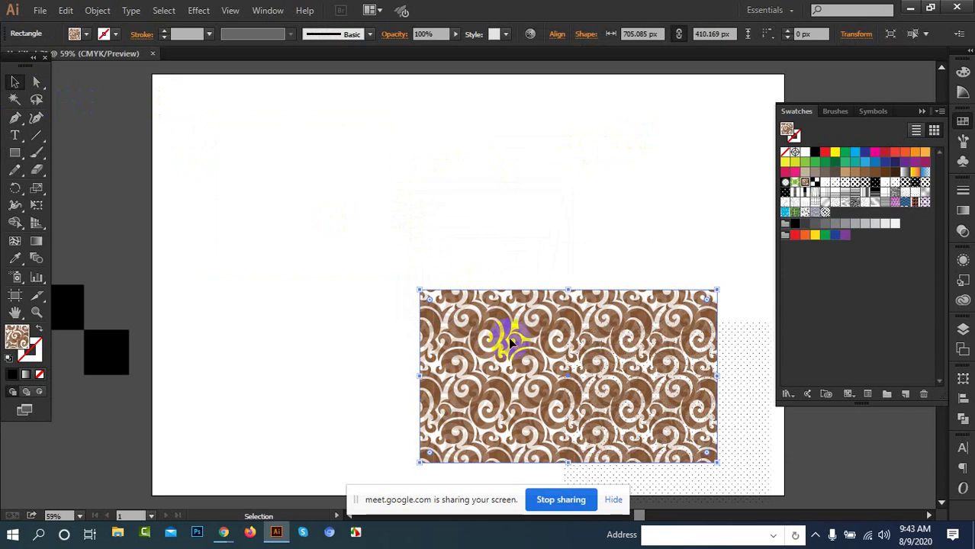
drag(510, 344, 355, 275)
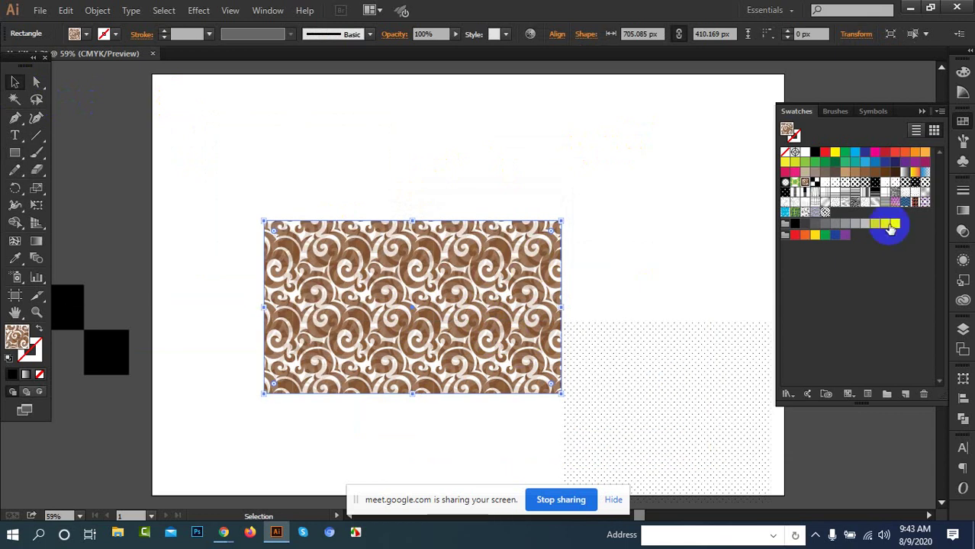
click(921, 111)
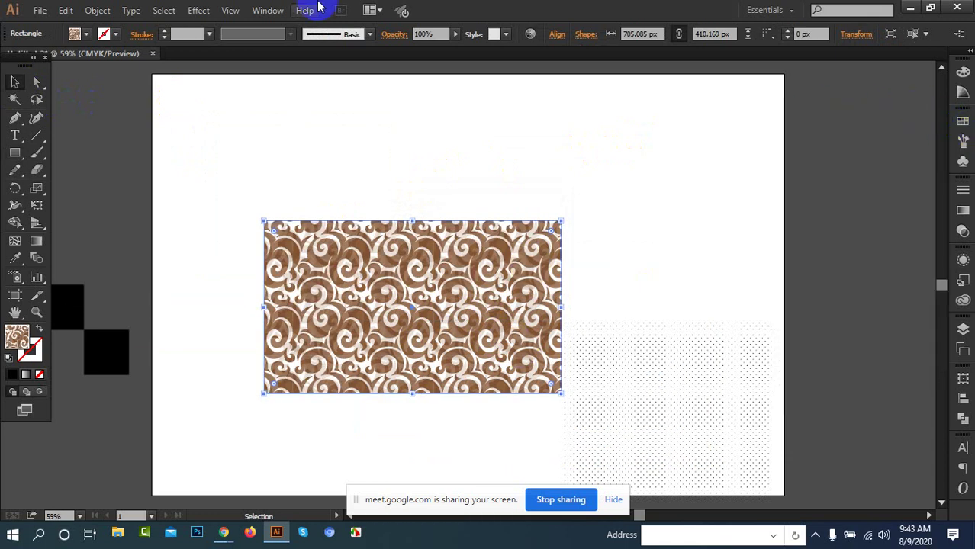
Step: Examine where the brush and swatch libraries can be opened, comparing the categories offered for brushes and swatches
click(268, 10)
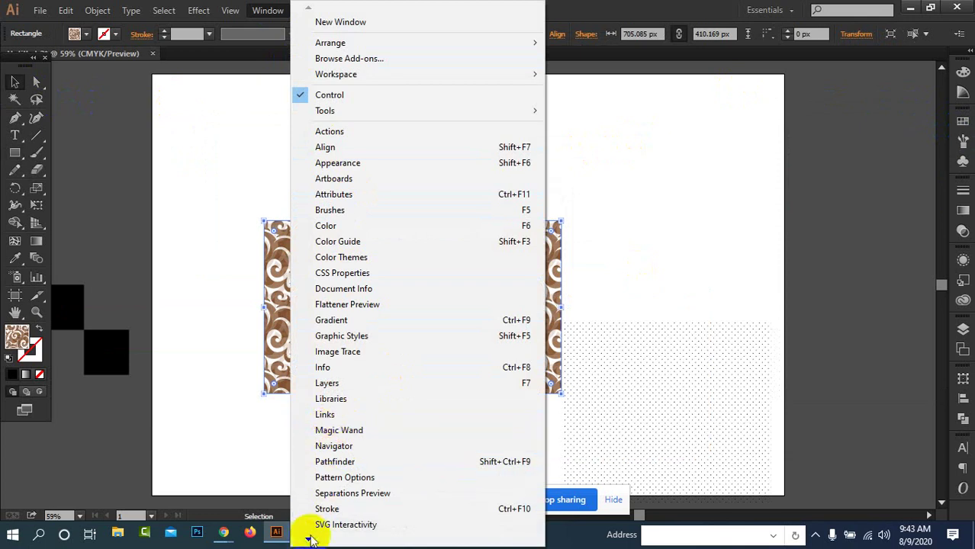
mouse_move(309, 540)
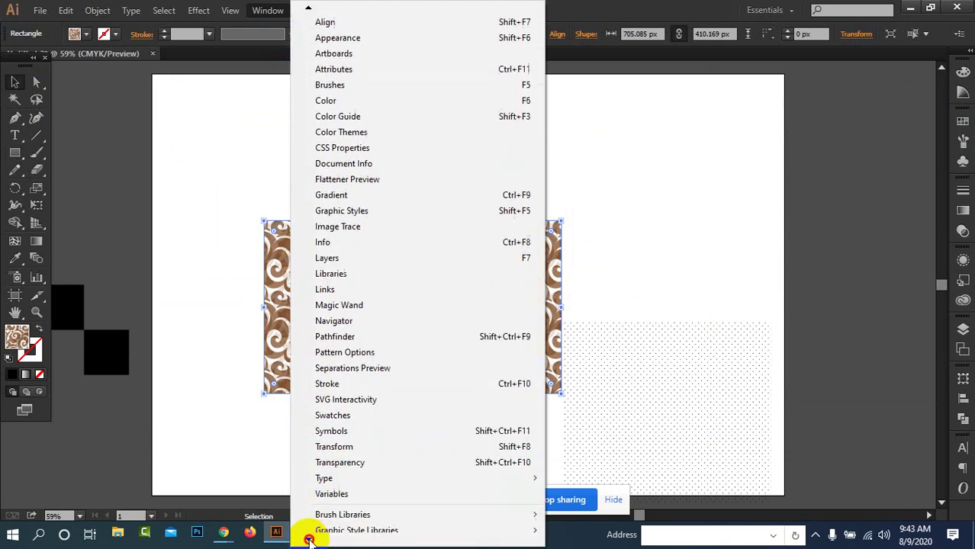
mouse_move(321, 525)
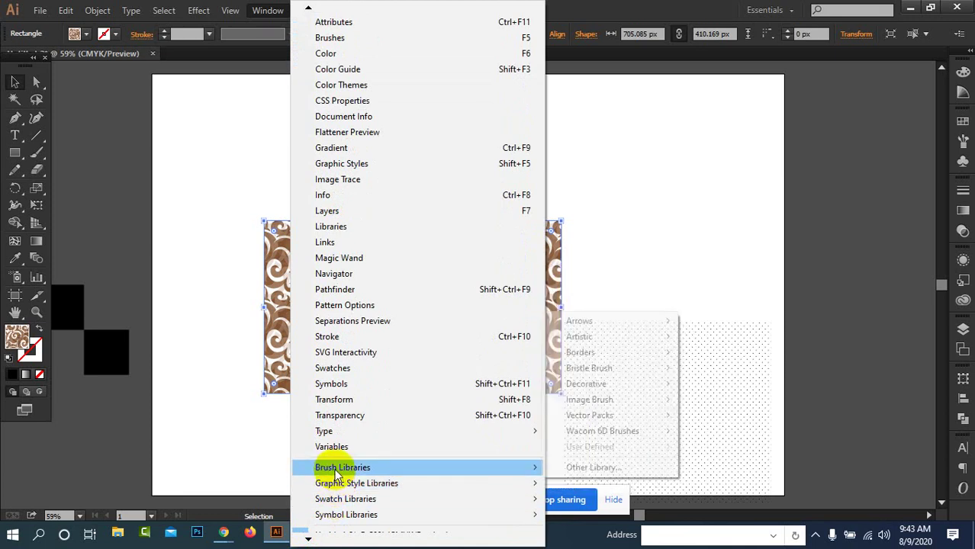
click(914, 265)
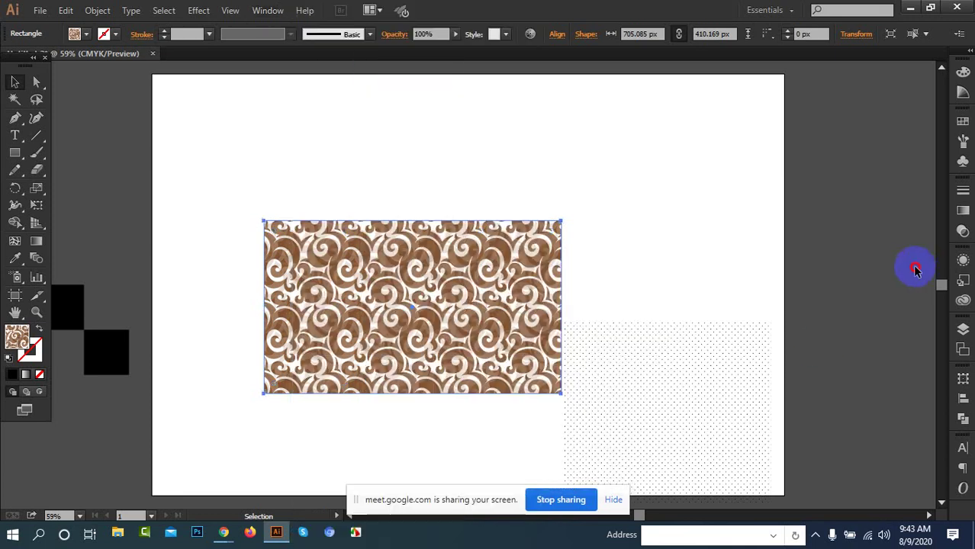
click(962, 143)
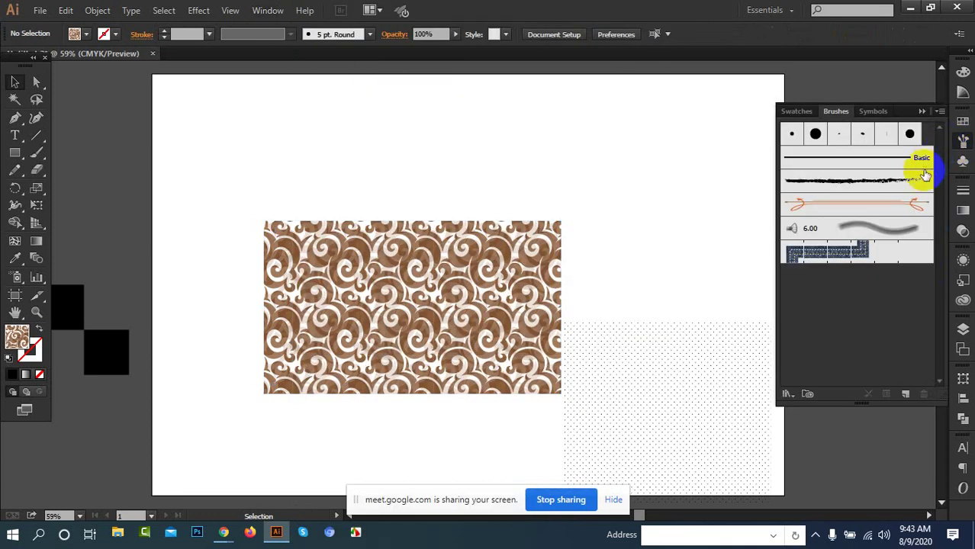
click(785, 395)
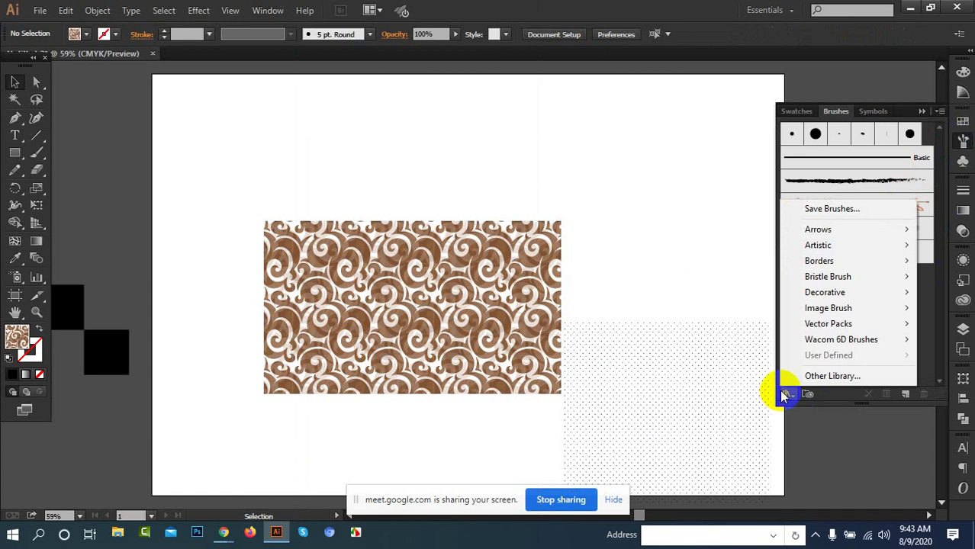
click(796, 114)
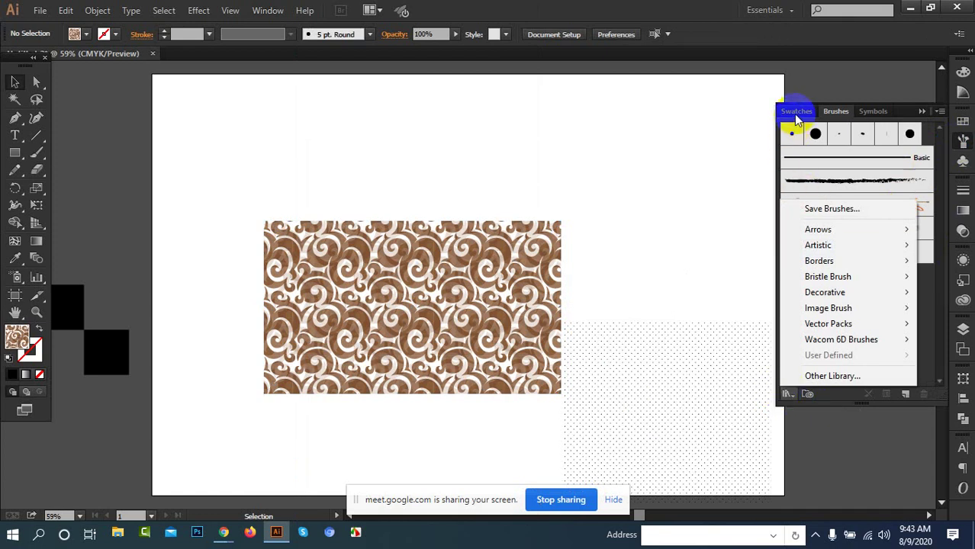
click(786, 395)
click(726, 250)
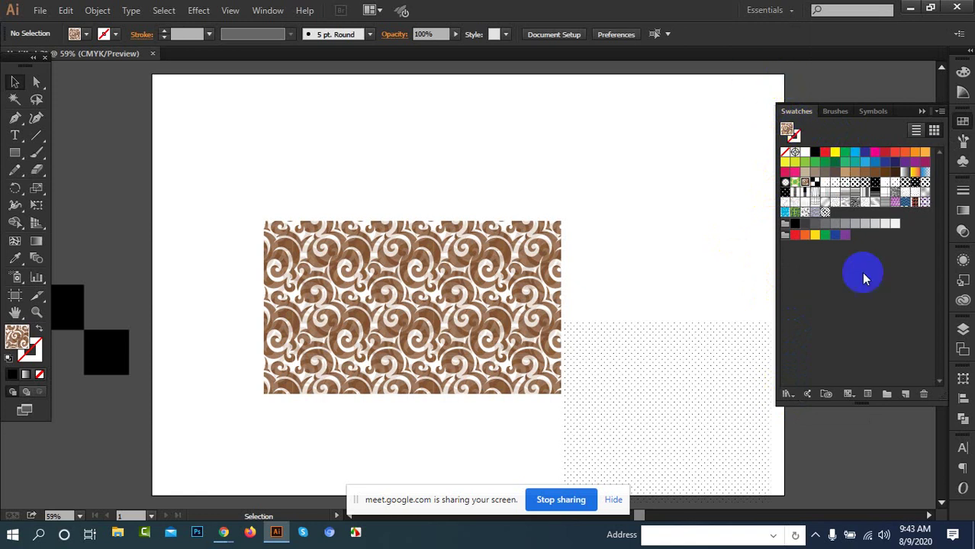
Step: Open the Decorative Legacy library from the decorative pattern swatches
click(786, 394)
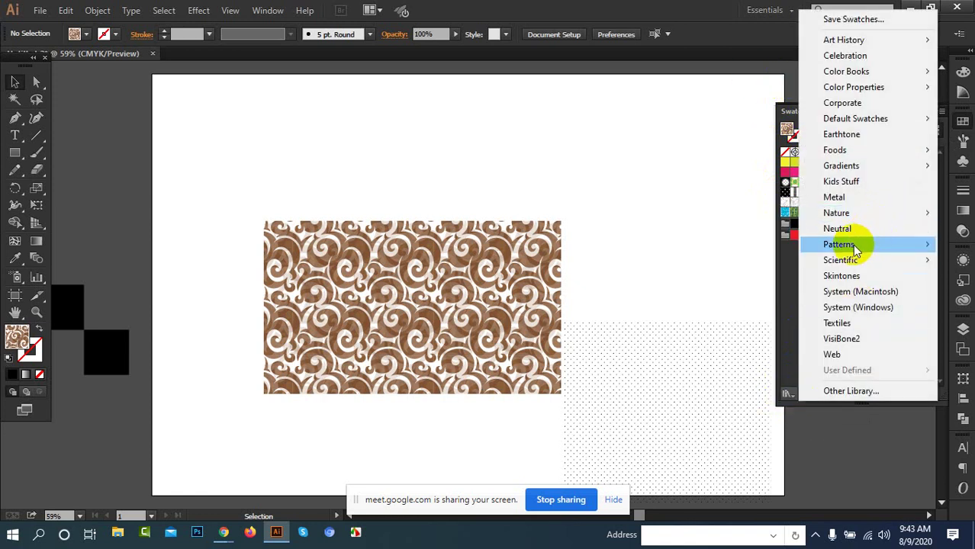
mouse_move(851, 246)
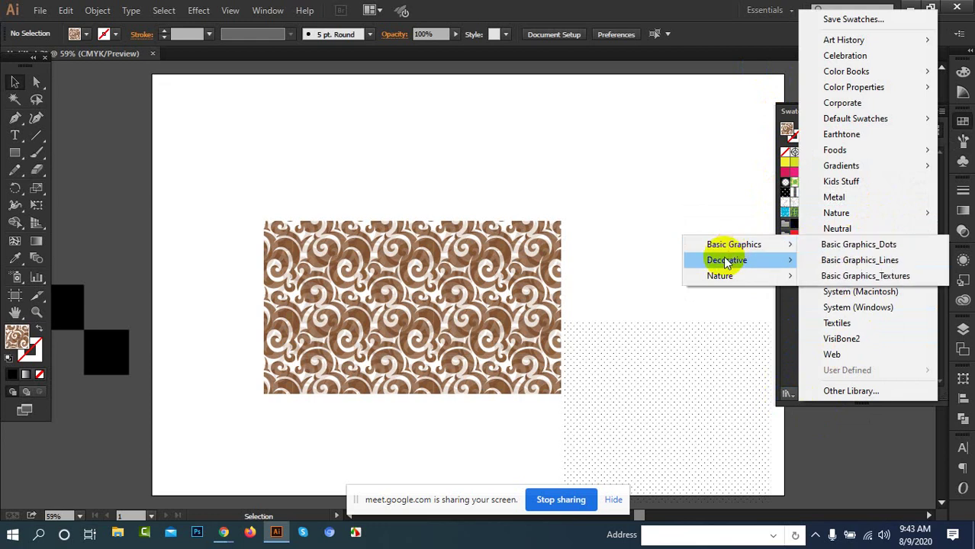
mouse_move(726, 263)
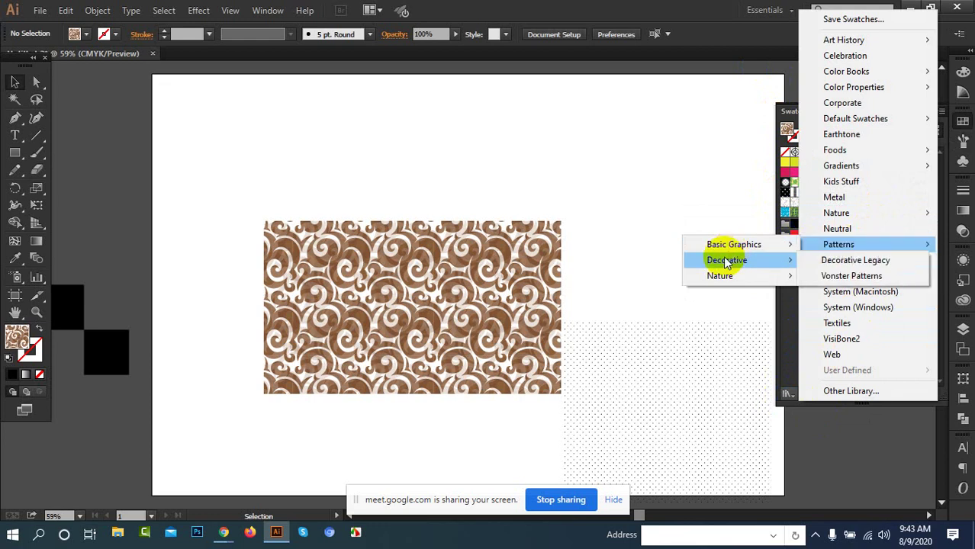
click(853, 260)
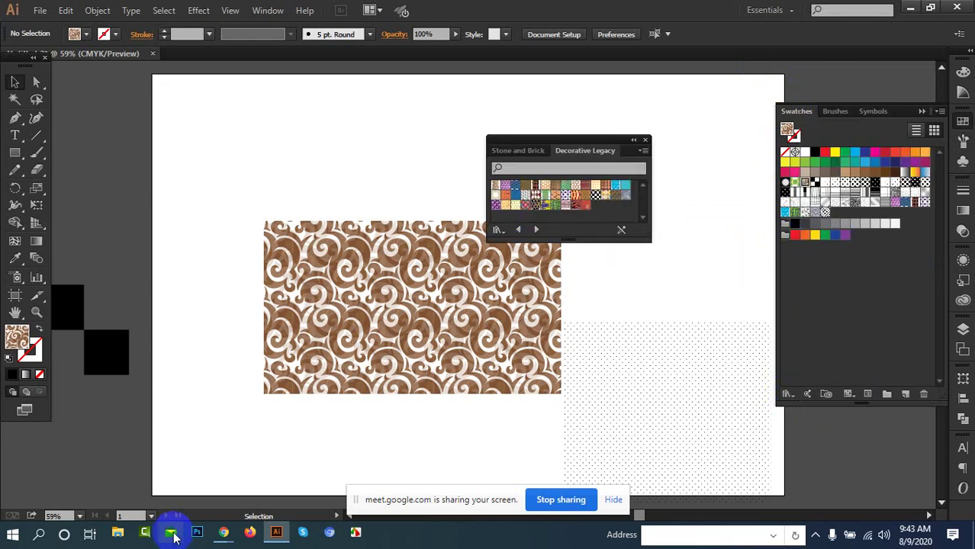
Step: Admit the waiting participant in the Google Meet call and return to Illustrator
mouse_move(211, 536)
click(170, 462)
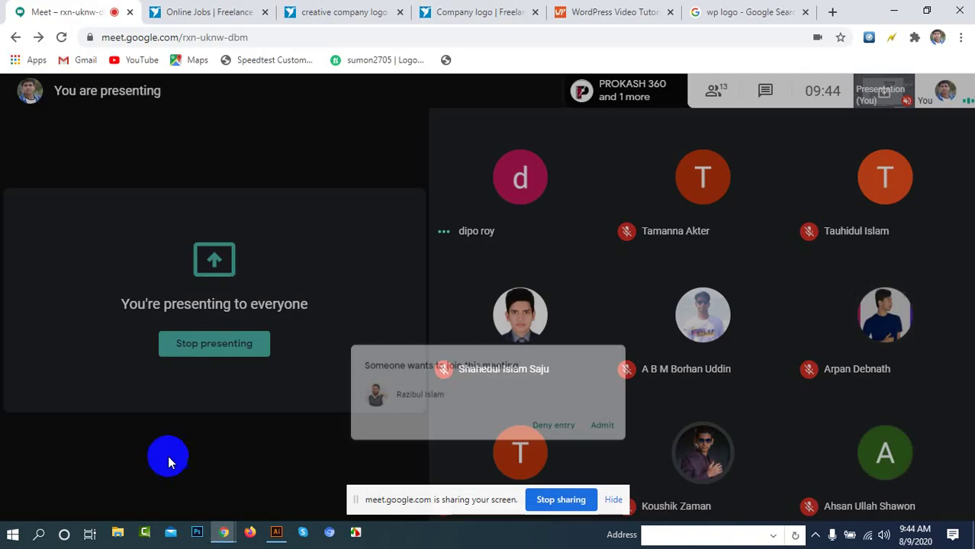
click(628, 335)
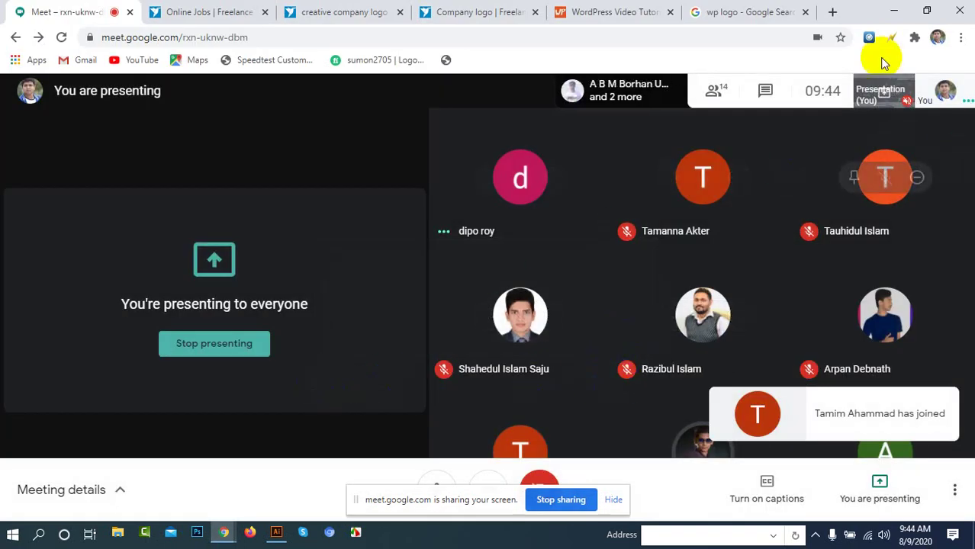
click(893, 11)
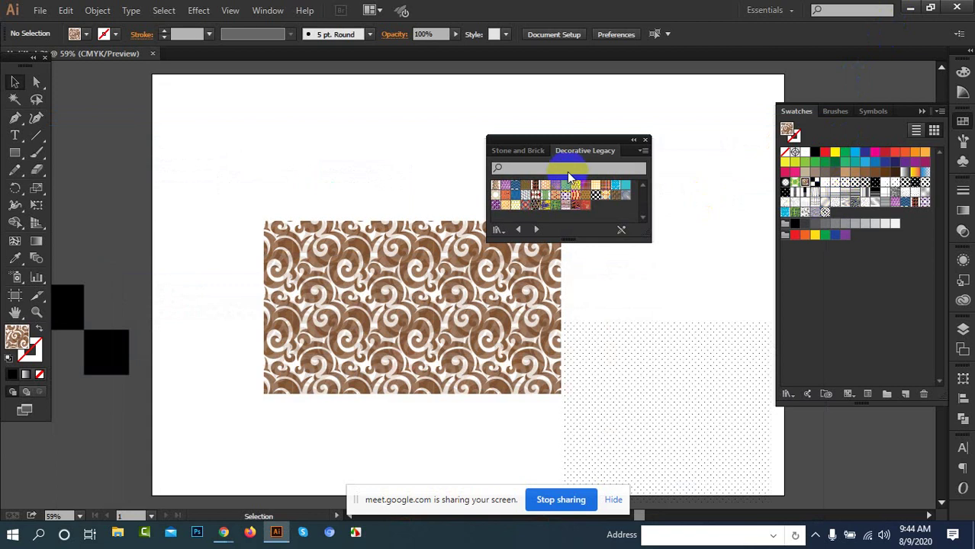
Step: Browse onward from Decorative Legacy through Nature_Animal Skins to Analogous, and put the swatch libraries away
click(539, 229)
click(540, 229)
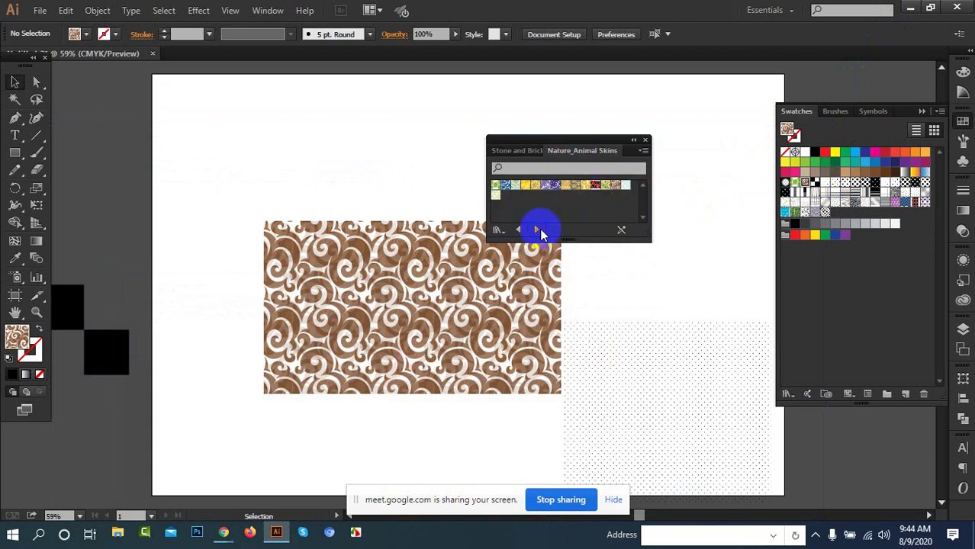
click(540, 229)
click(540, 229)
click(646, 139)
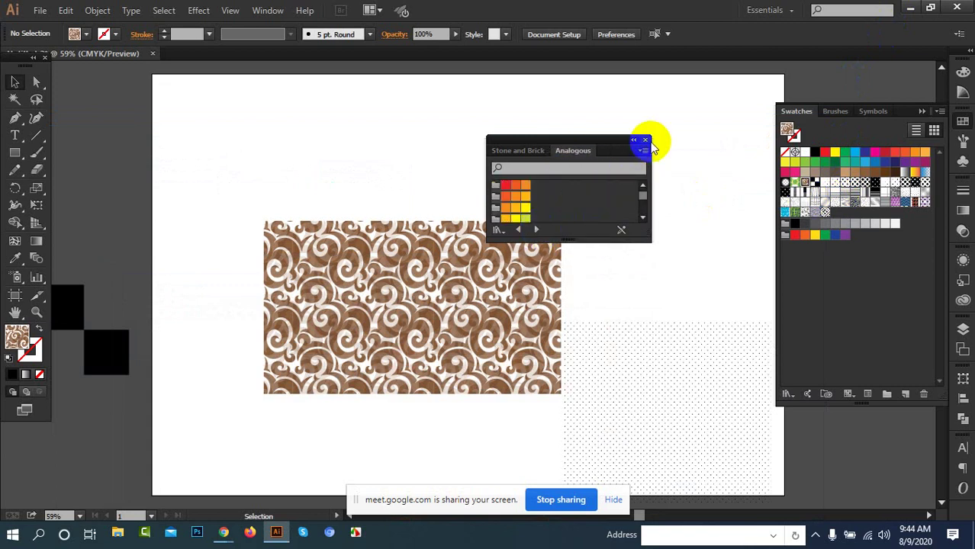
click(922, 111)
Step: Move the brown swirl rectangle up into the artboard's upper half and fill it with solid red
click(505, 250)
drag(398, 305, 394, 221)
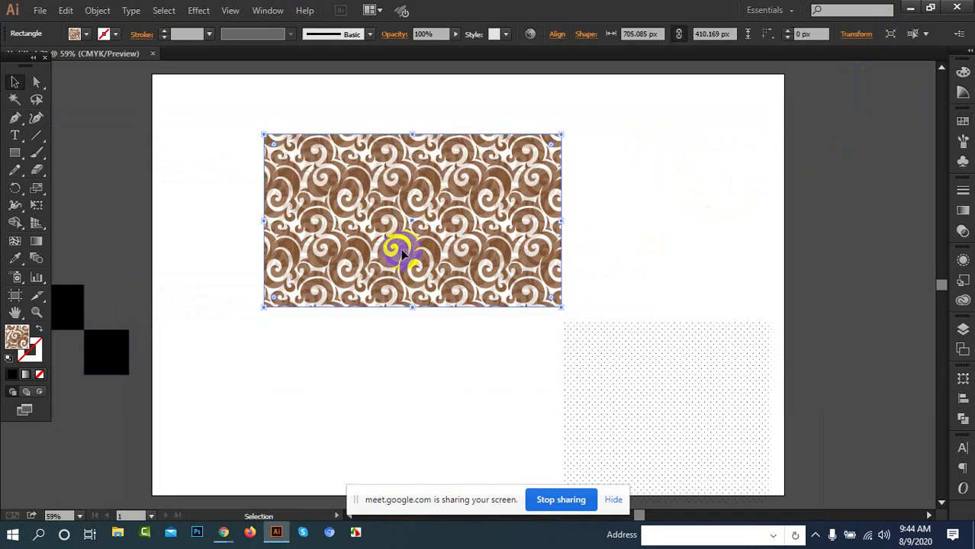
click(87, 34)
click(120, 59)
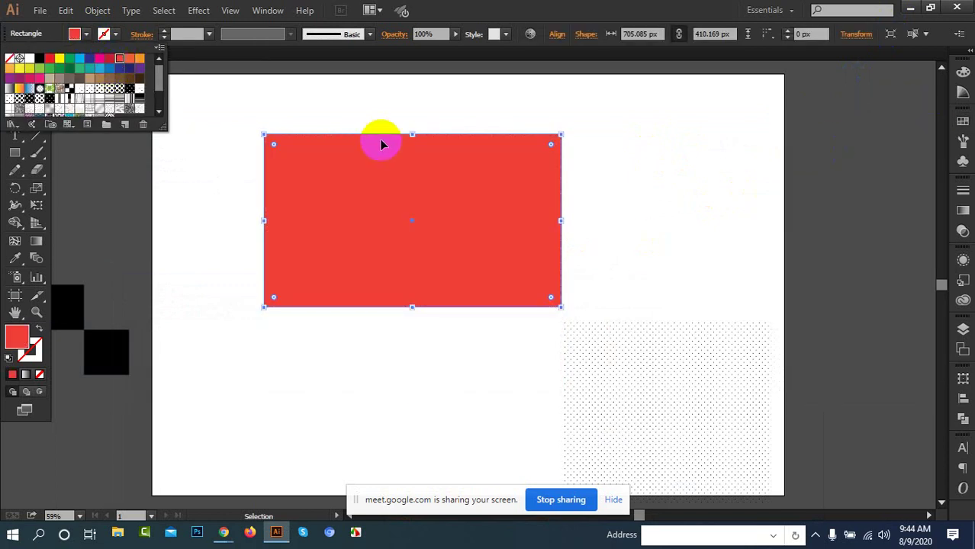
Step: Undo the rectangle's solid red fill and try to make a clipping mask from the brown swirl rectangle
key(ctrl+z)
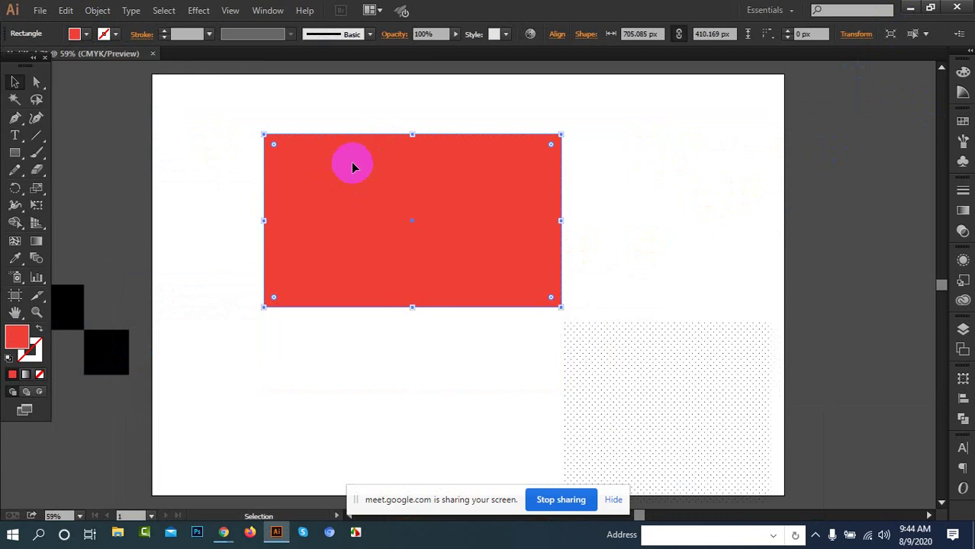
key(ctrl+z)
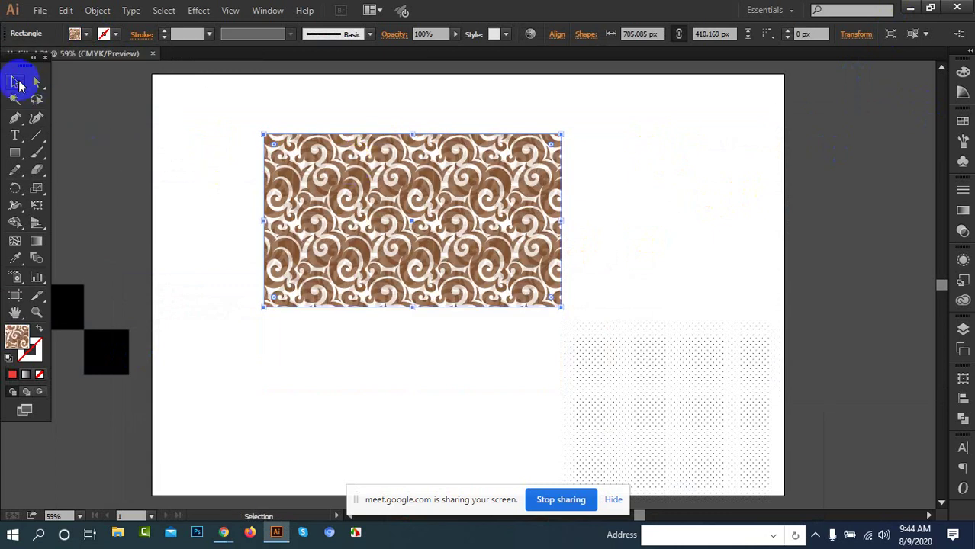
right_click(378, 180)
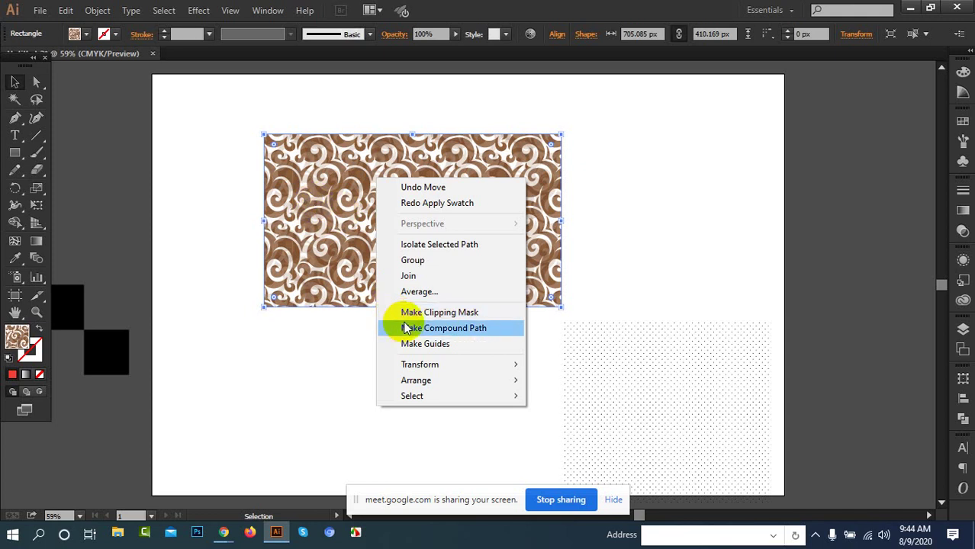
click(428, 313)
click(236, 212)
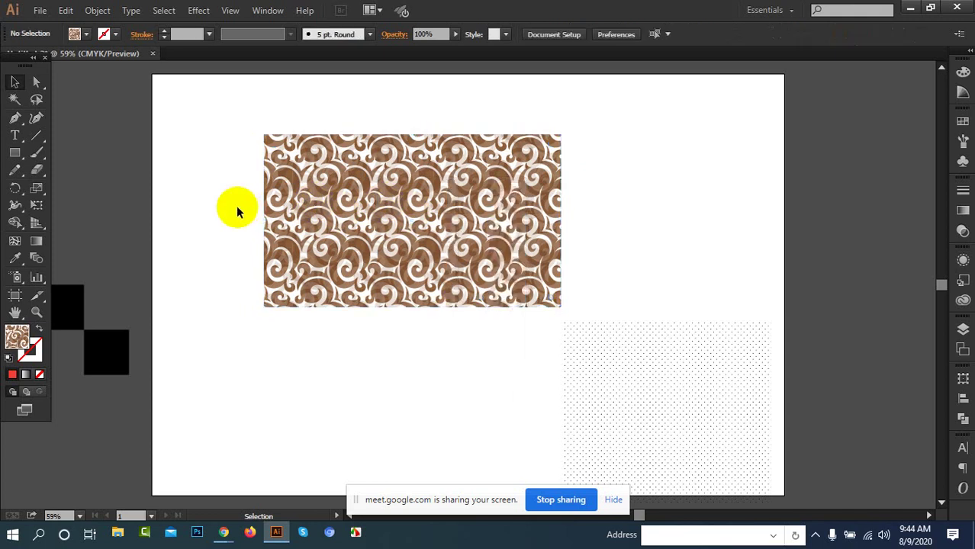
Step: Expand the brown swirl rectangle's pattern fill and ungroup the expanded artwork
click(372, 271)
click(95, 11)
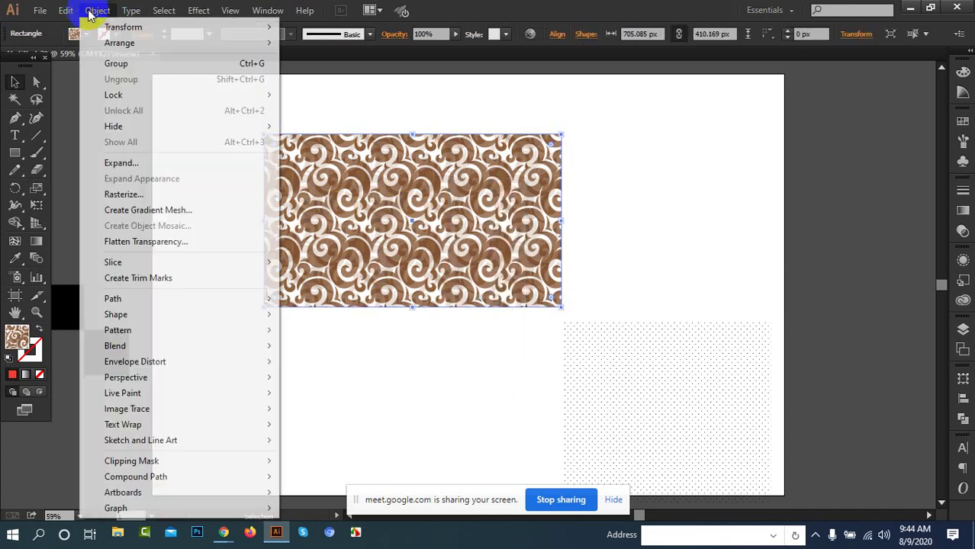
click(131, 166)
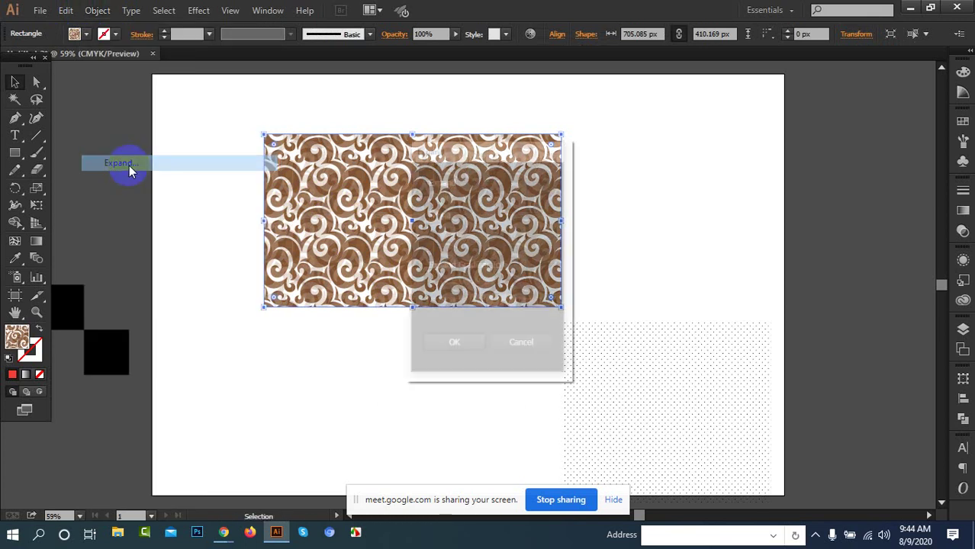
click(433, 343)
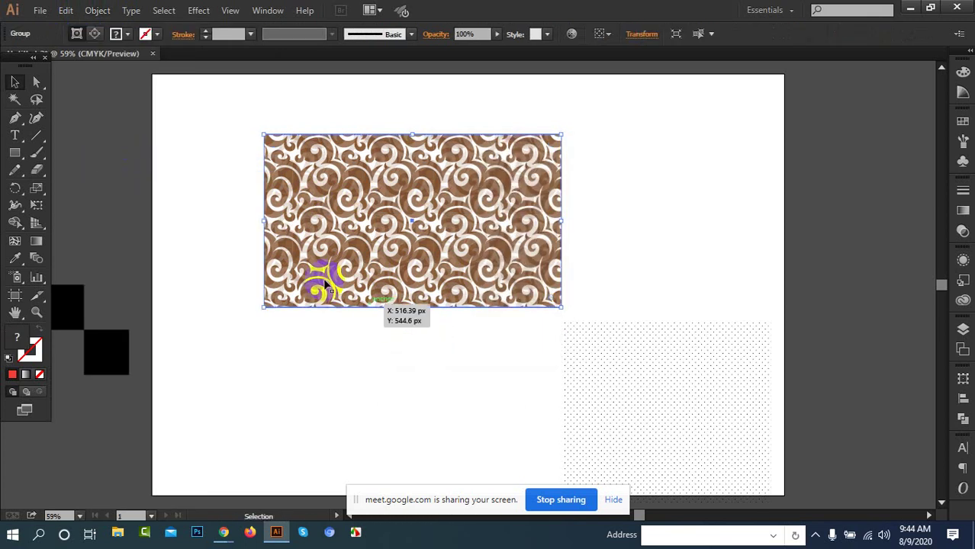
right_click(323, 180)
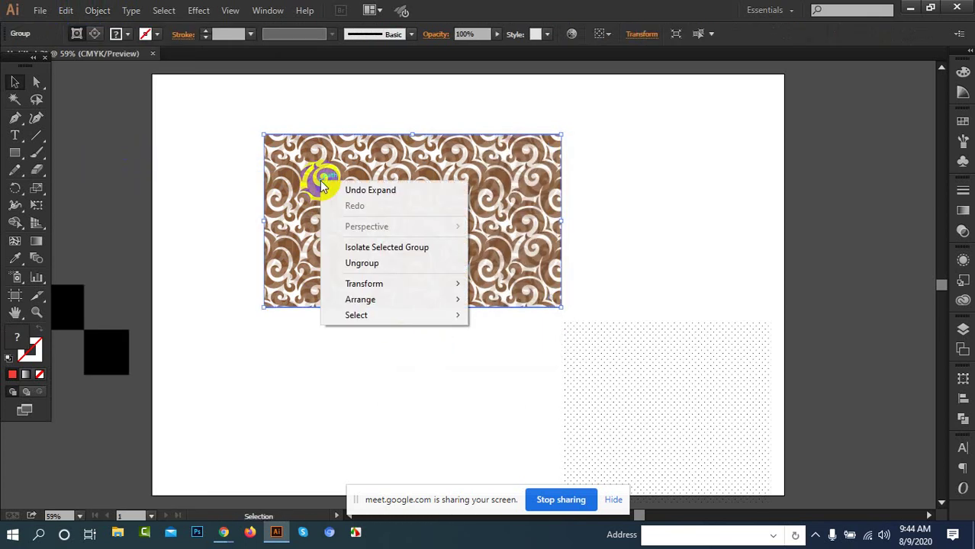
click(356, 263)
click(708, 199)
click(498, 196)
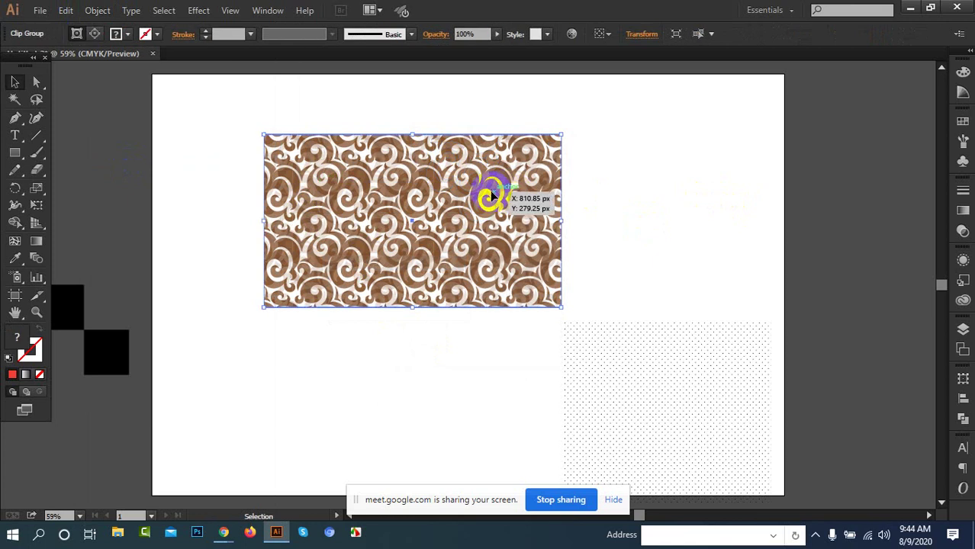
Step: Release the swirl artwork's clipping mask and move one pattern tile out to the blank area beside it
right_click(436, 197)
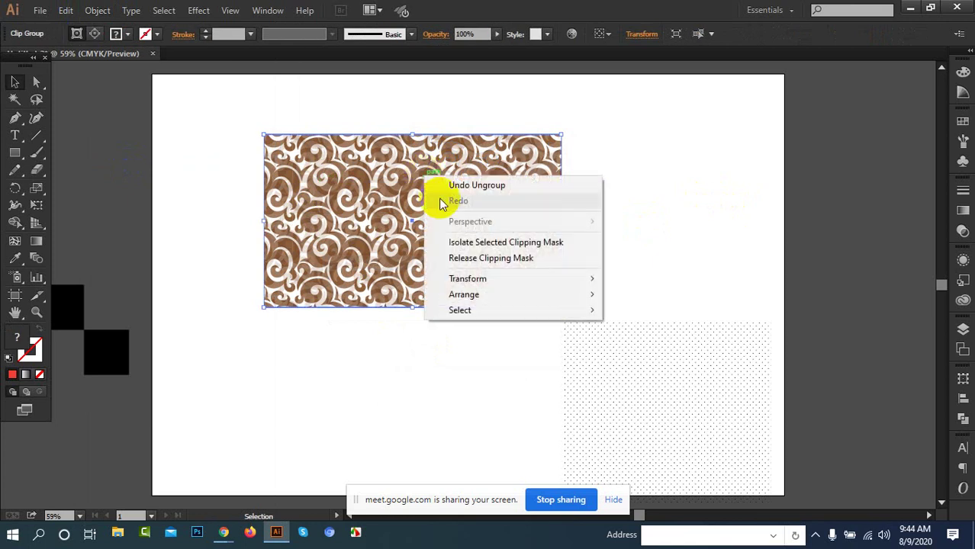
click(464, 257)
click(664, 217)
drag(460, 167, 668, 203)
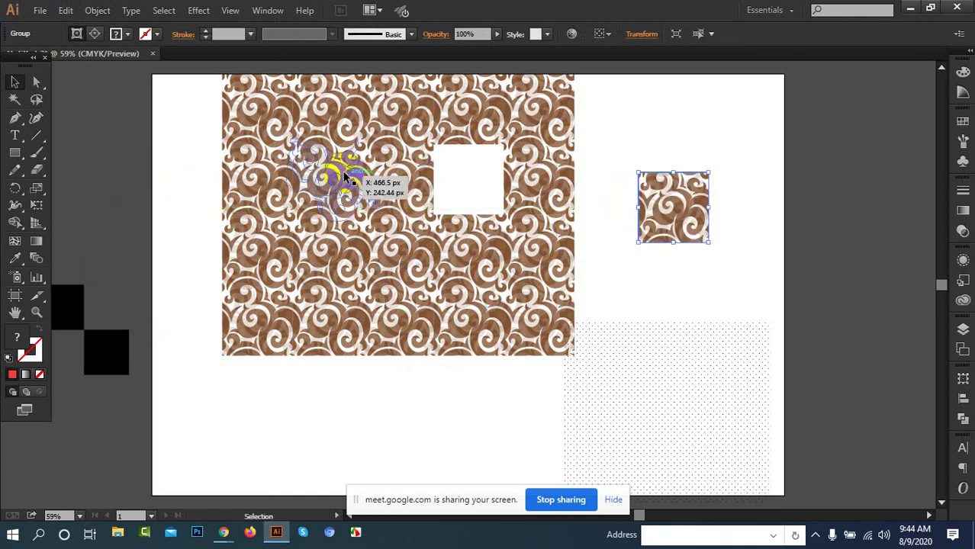
Step: Try a solid dark red fill on the separated swirl tile and undo it
click(130, 34)
click(110, 61)
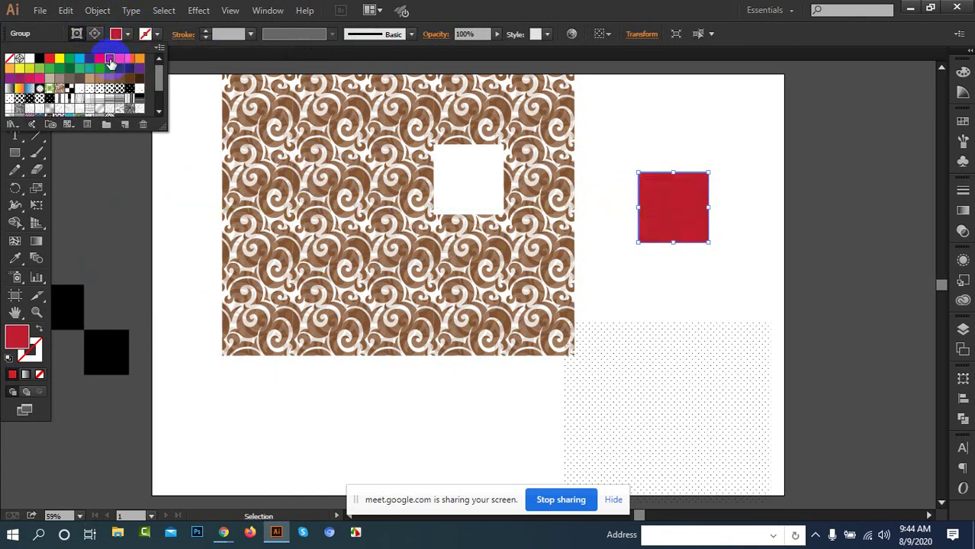
key(ctrl+z)
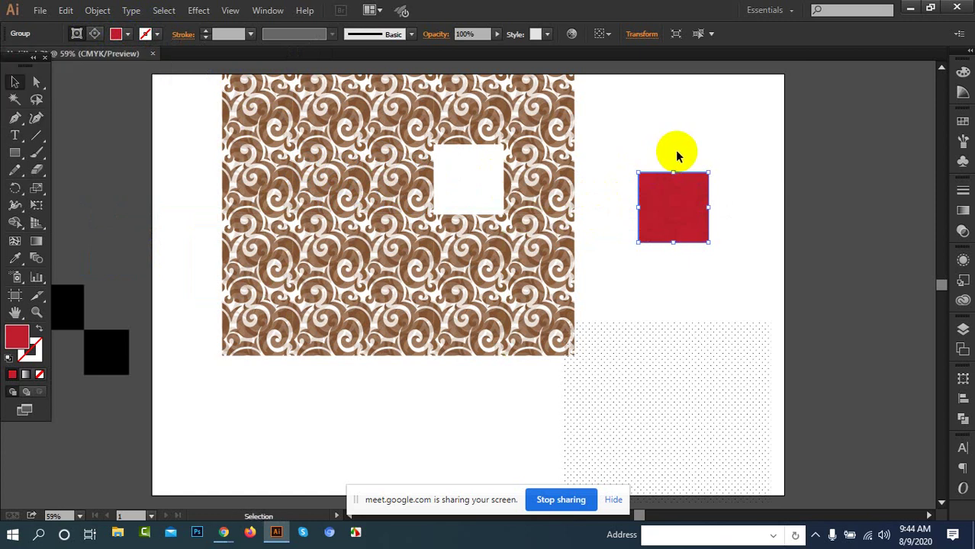
key(ctrl+z)
Step: Ungroup the separated swirl tile
click(679, 197)
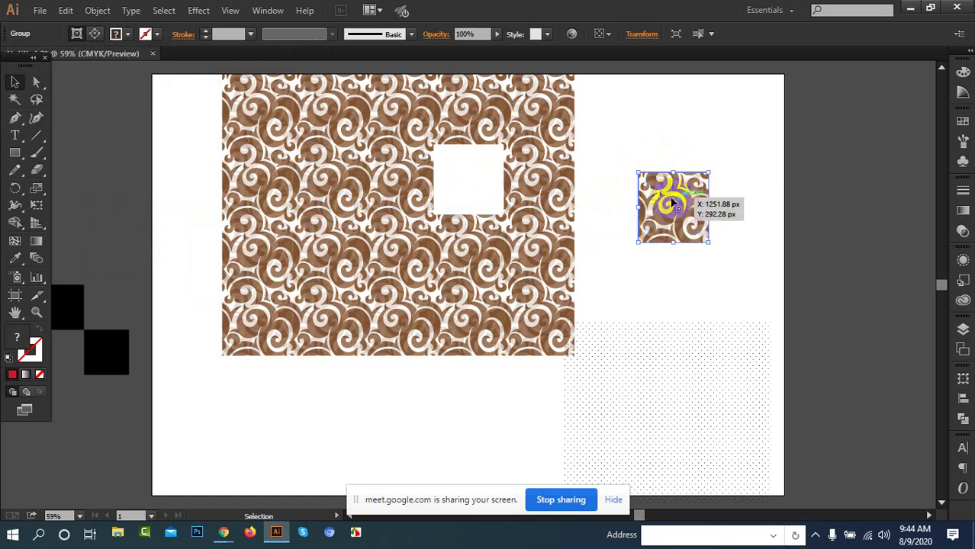
click(98, 10)
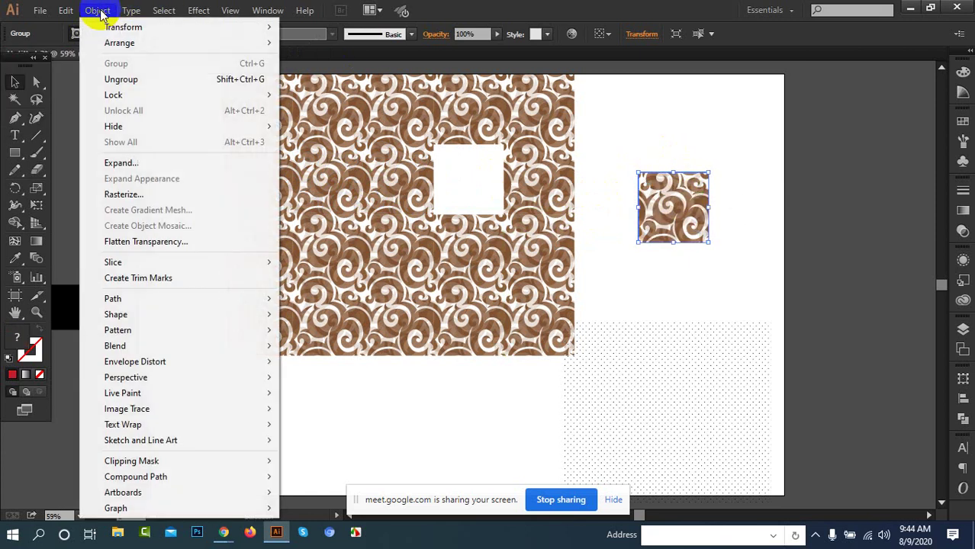
click(124, 167)
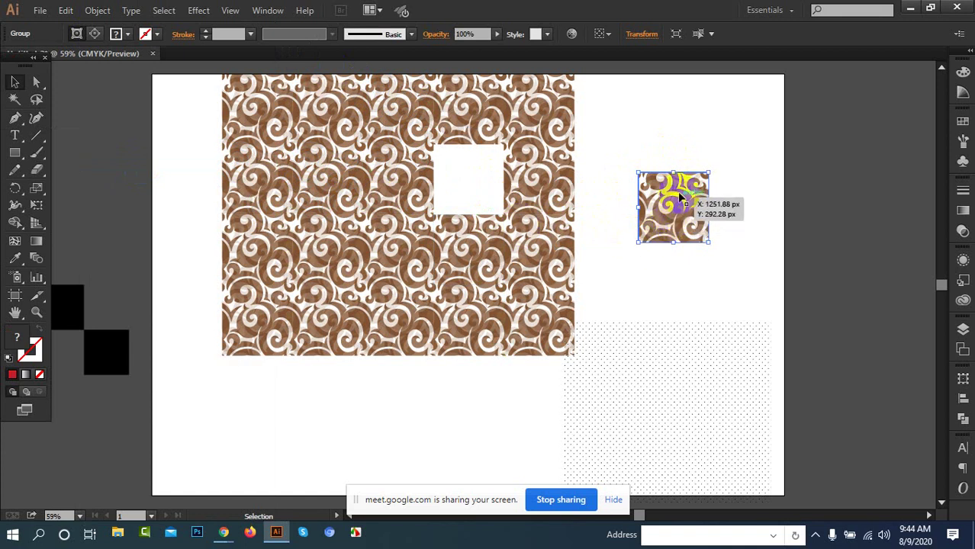
click(691, 150)
click(672, 203)
right_click(673, 201)
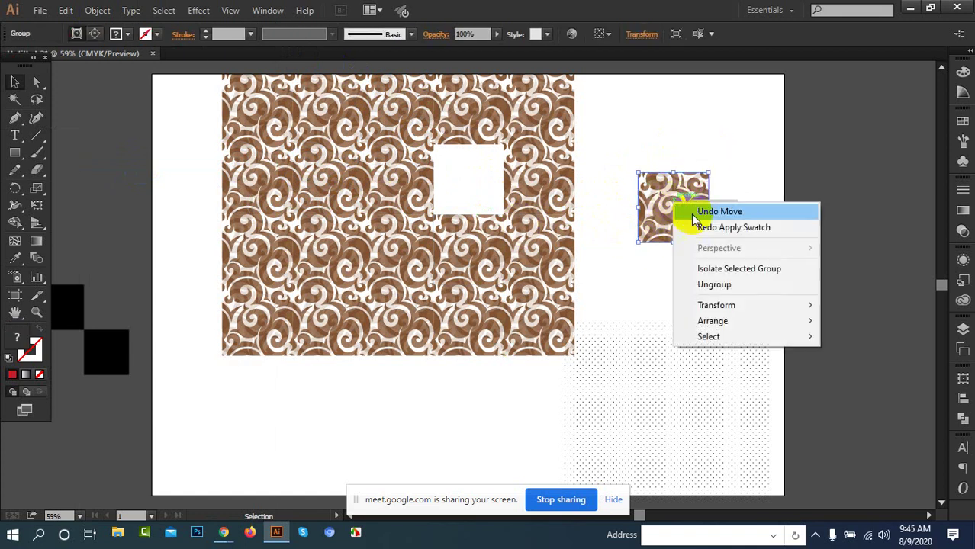
click(717, 284)
click(721, 225)
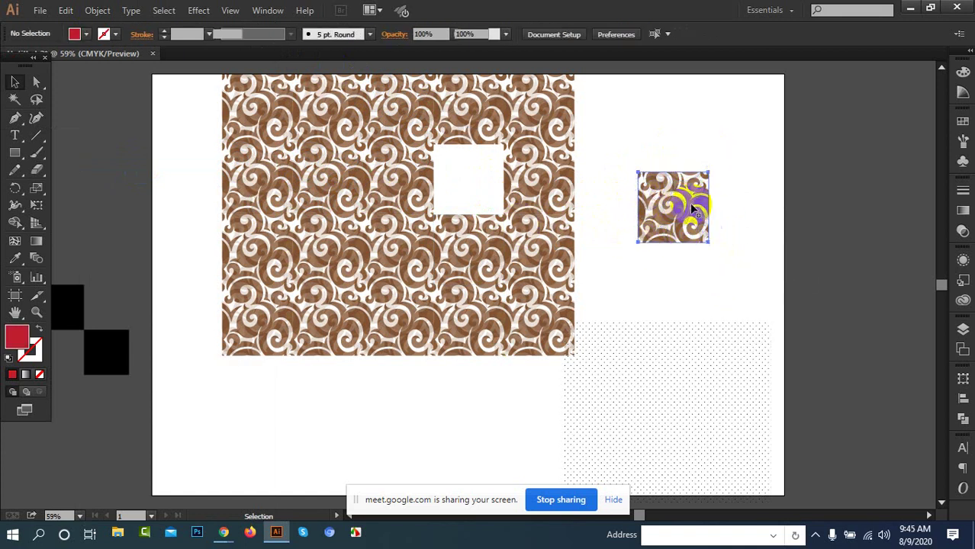
Step: Release the clipping mask of the separated swirl tile
click(692, 210)
right_click(680, 198)
click(729, 281)
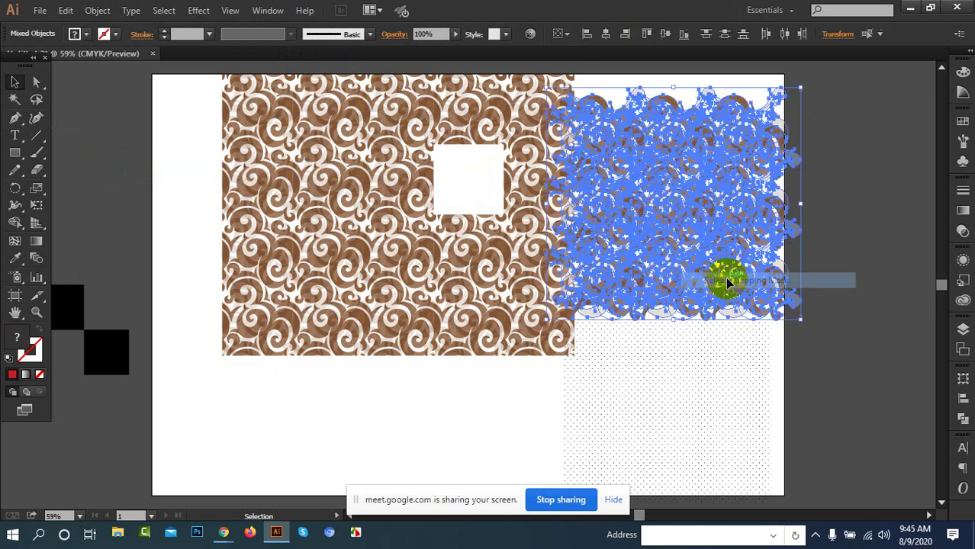
click(816, 211)
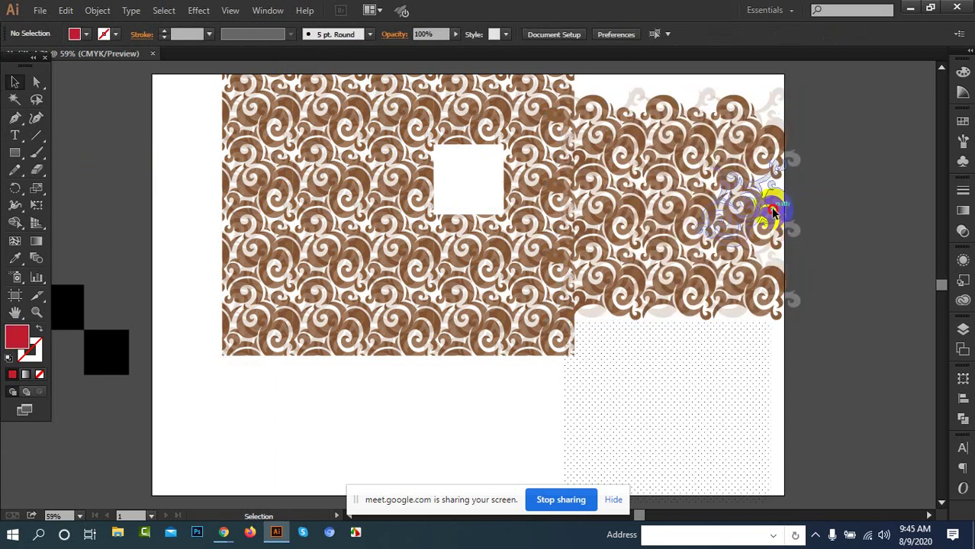
Step: Fill the swirl cluster at the outer edge of the released tile artwork with light blue
click(773, 212)
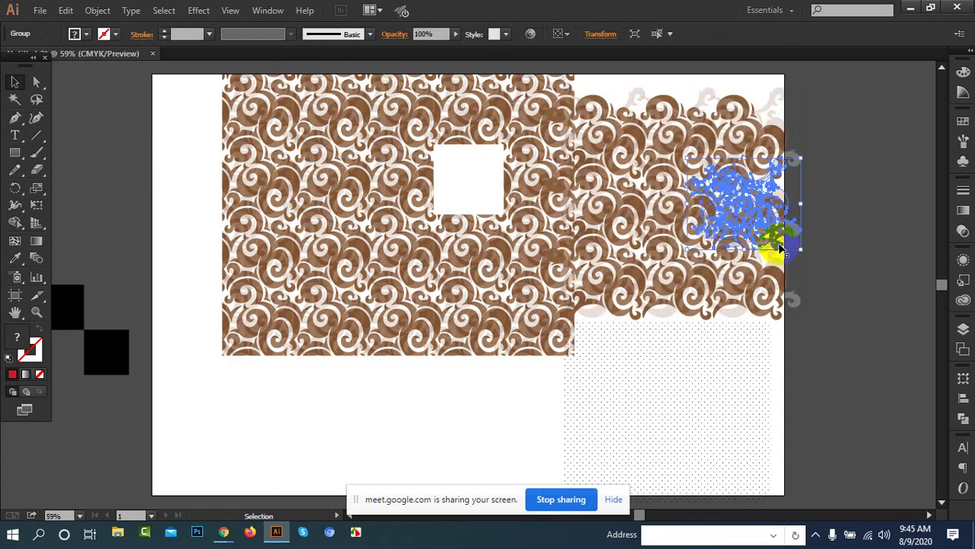
click(89, 35)
click(99, 68)
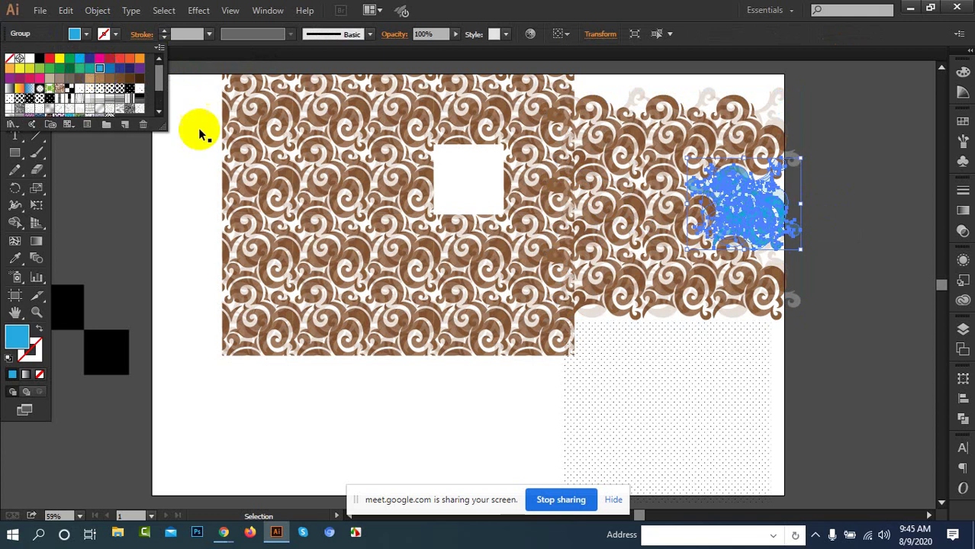
click(864, 213)
Step: Fill all of the released tile's swirls and its clipping square with the same light blue
scroll(848, 182, up, 1)
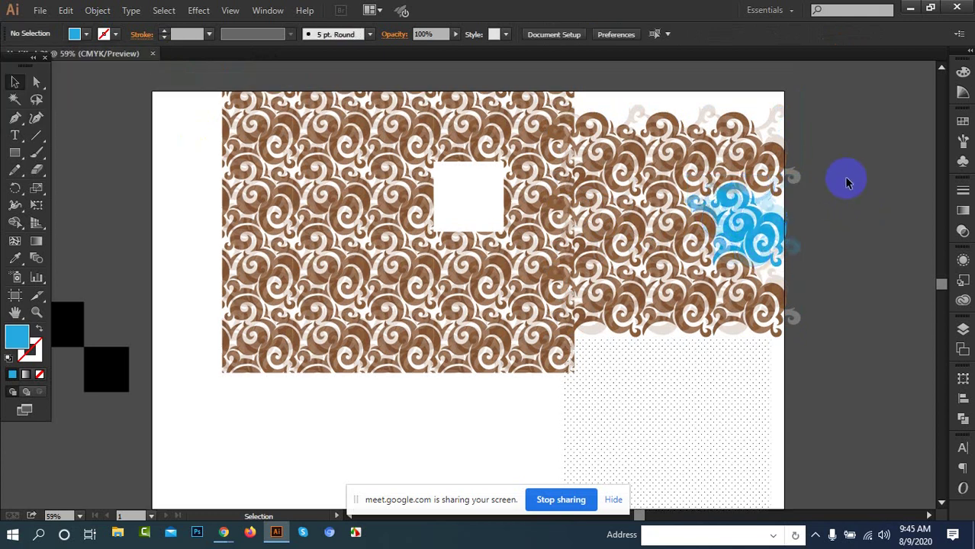
drag(853, 120, 593, 338)
click(83, 35)
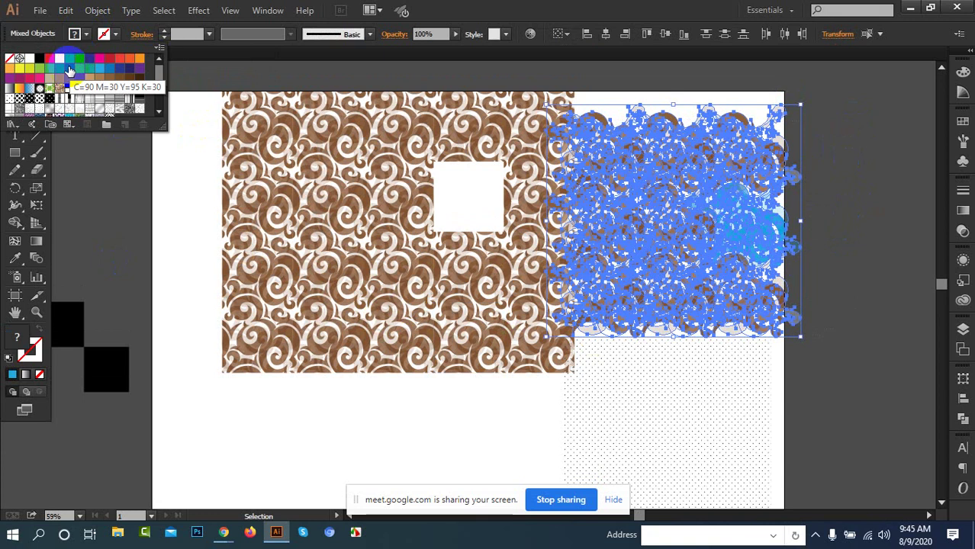
click(99, 68)
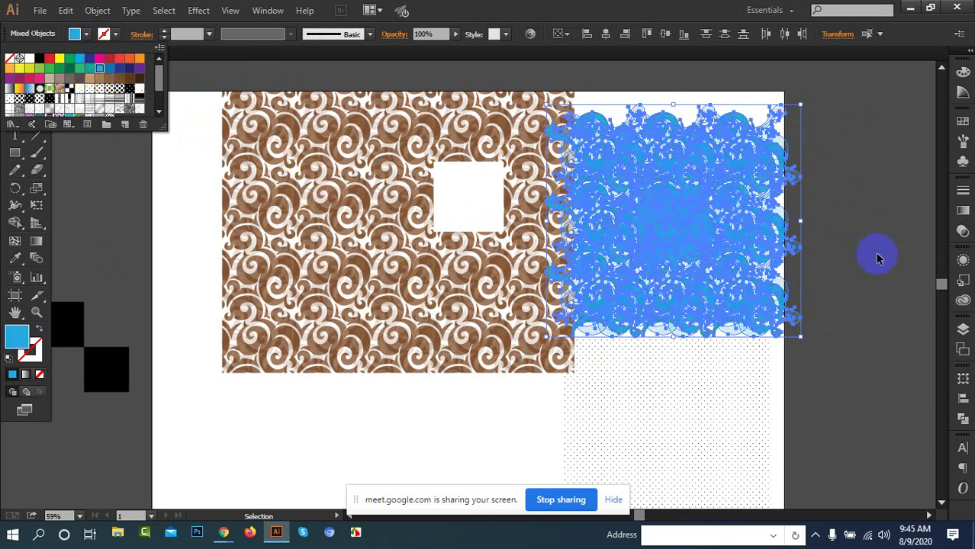
click(840, 216)
click(840, 216)
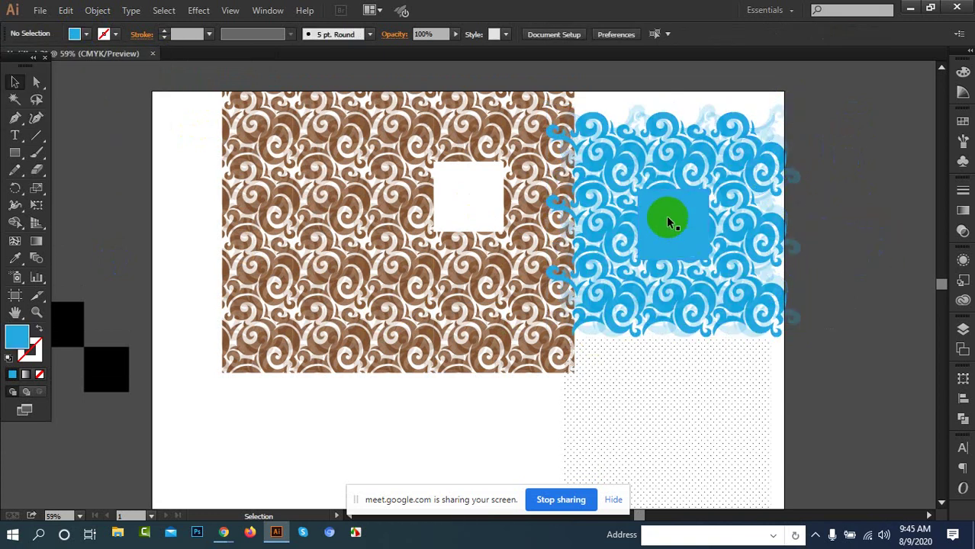
Step: Clear the artboard by deleting the solid blue square, the blue swirls and the remaining patterned artwork
drag(668, 222, 261, 443)
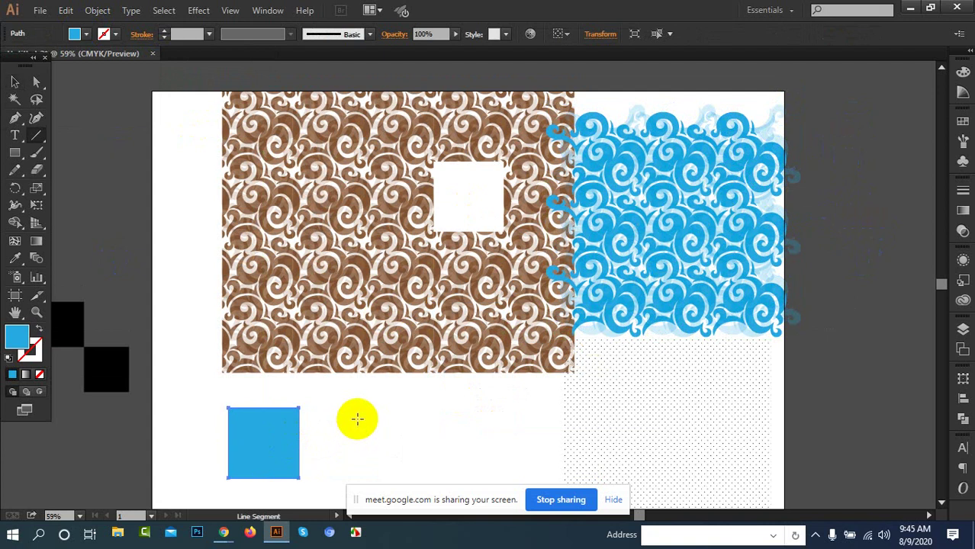
key(Delete)
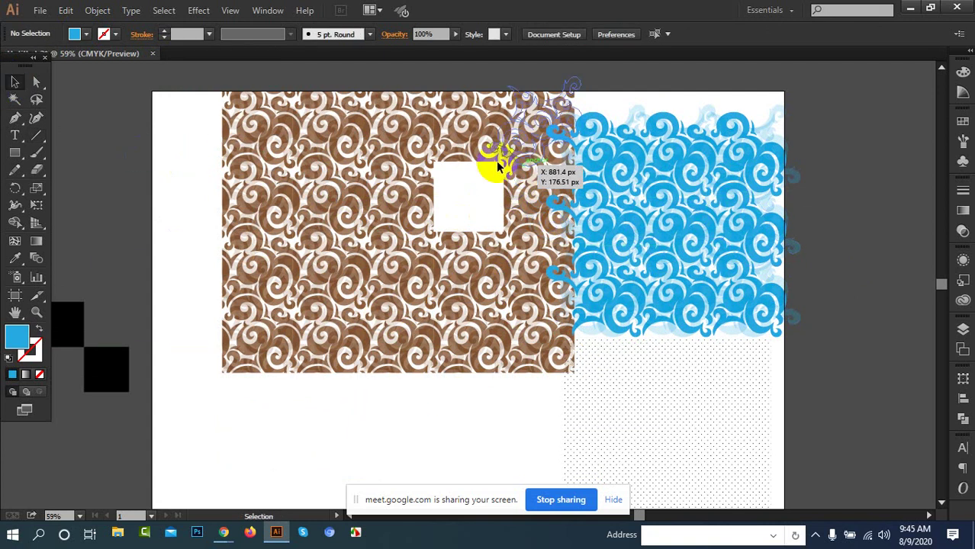
scroll(702, 221, up, 2)
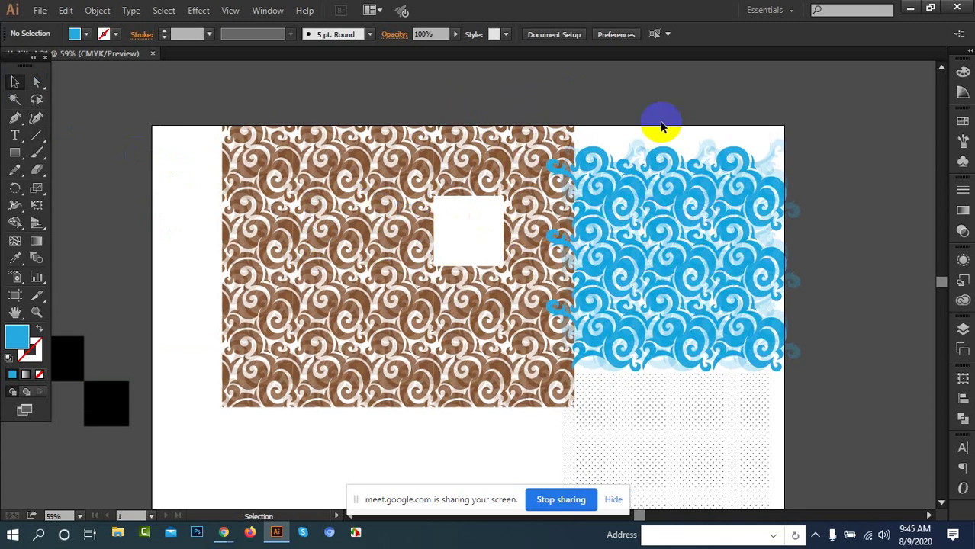
drag(639, 106, 786, 312)
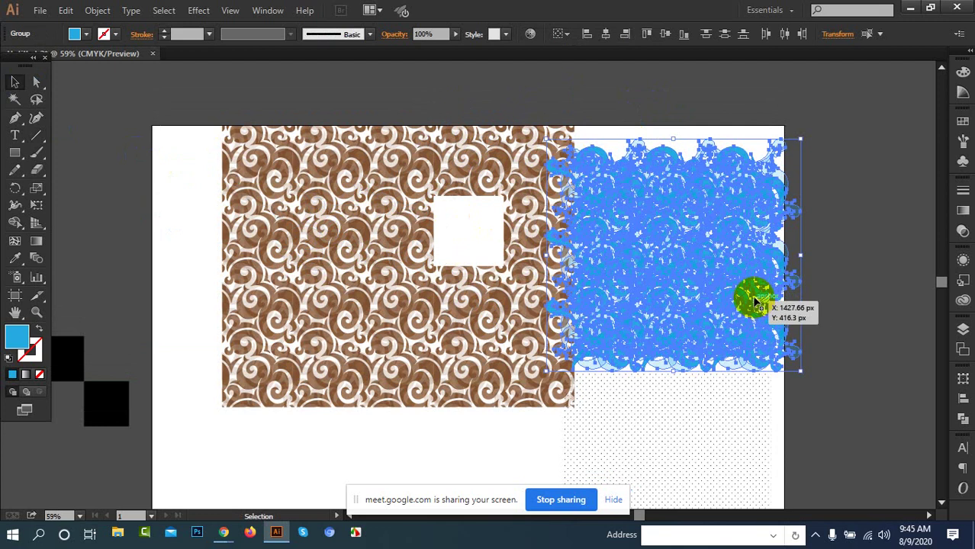
key(Delete)
drag(618, 116, 257, 398)
key(Delete)
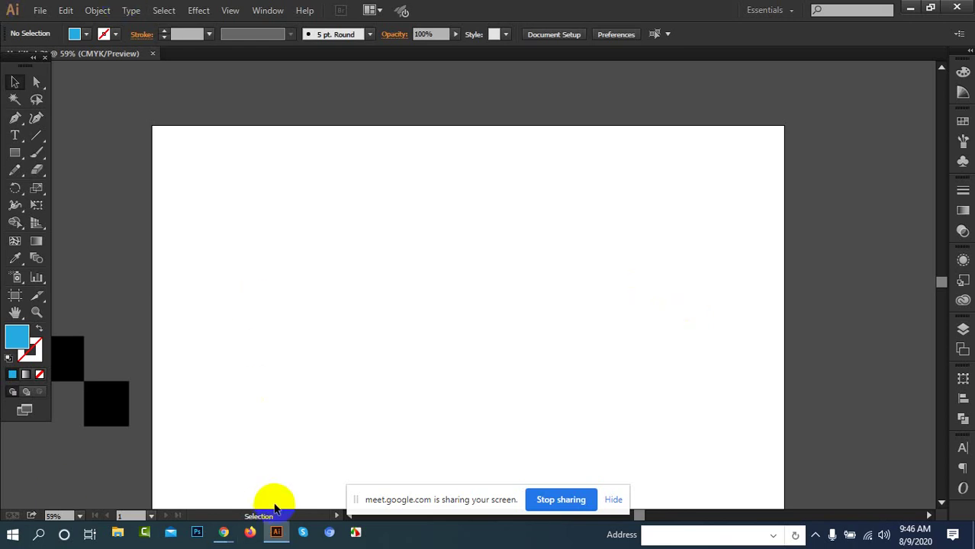
Step: Check the participant list in the Google Meet call and return to Illustrator
mouse_move(224, 530)
click(143, 477)
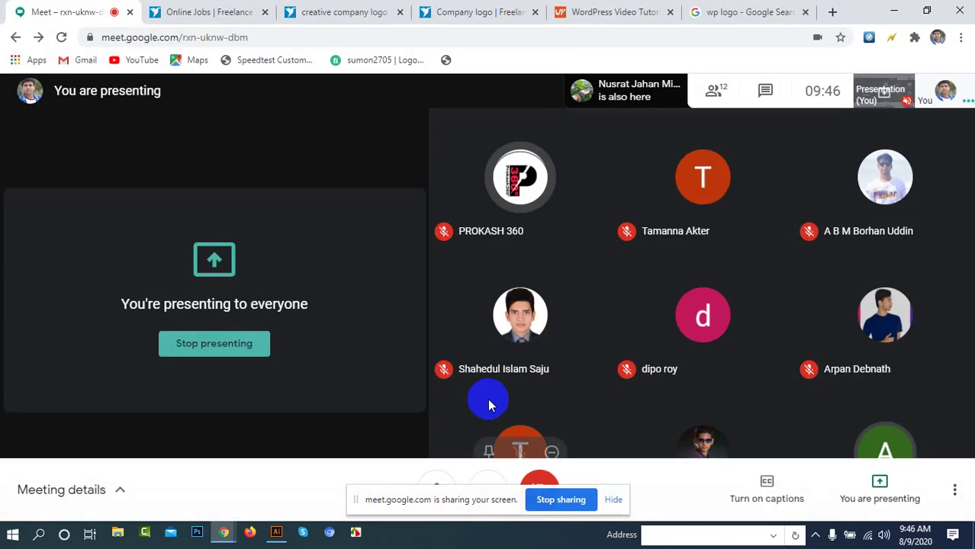
click(729, 100)
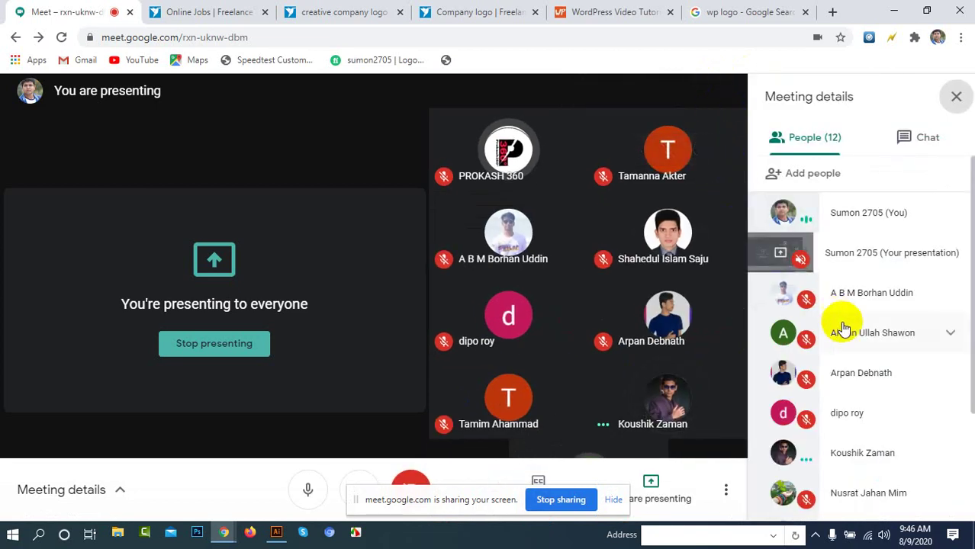
click(895, 12)
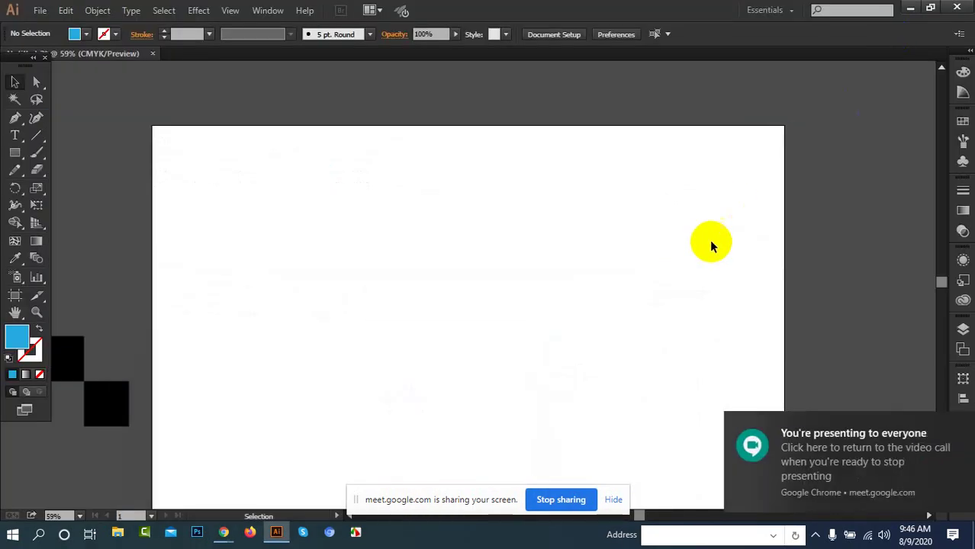
Step: Open the Basic Graphics_Dots pattern library from the swatch libraries
click(963, 141)
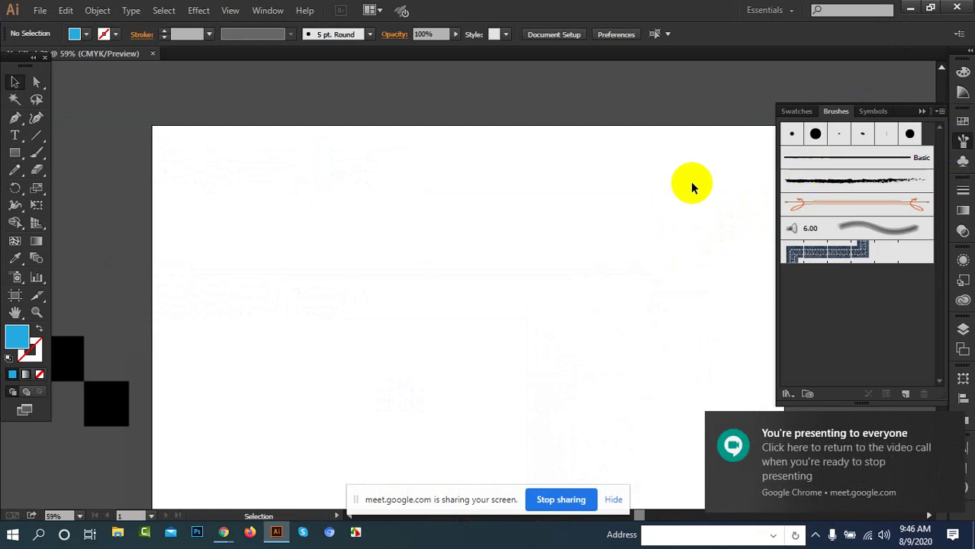
click(797, 111)
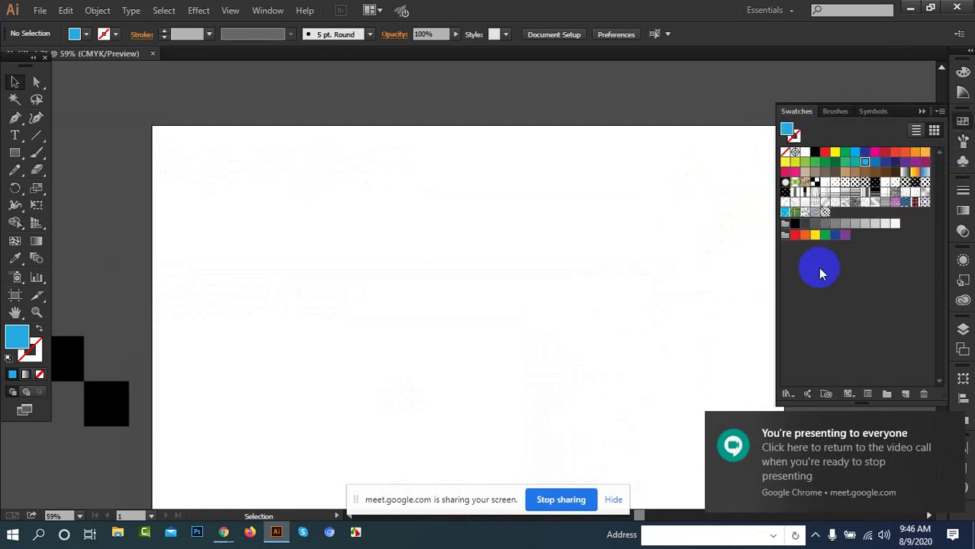
click(788, 396)
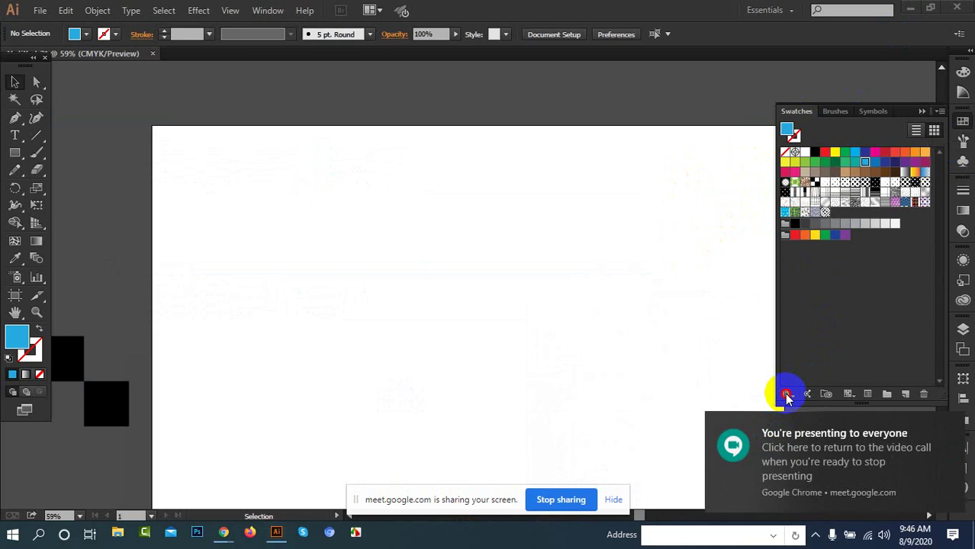
click(941, 425)
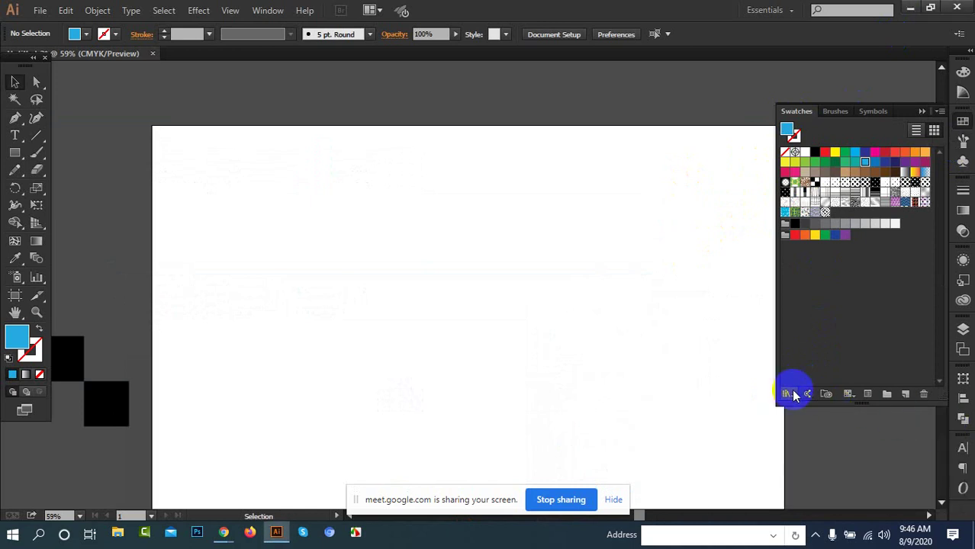
click(791, 393)
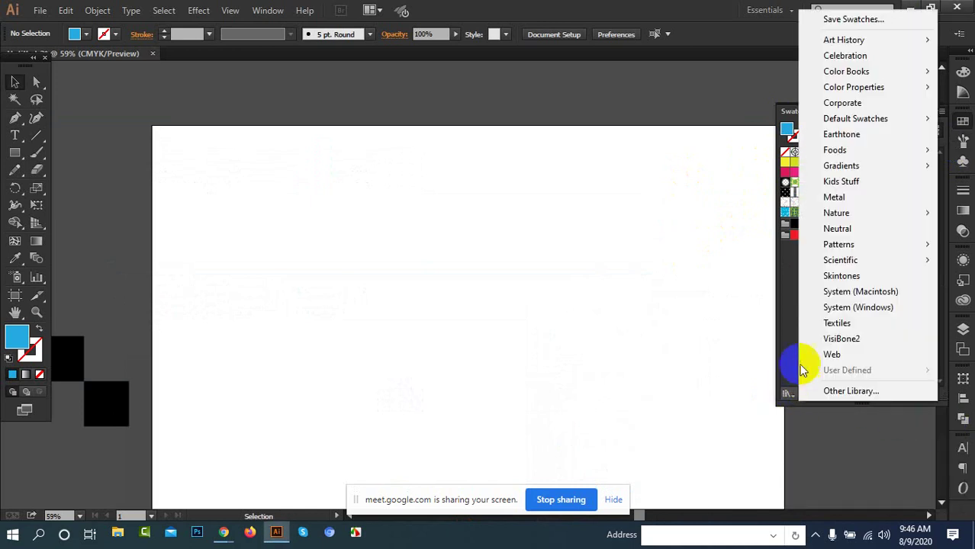
mouse_move(839, 252)
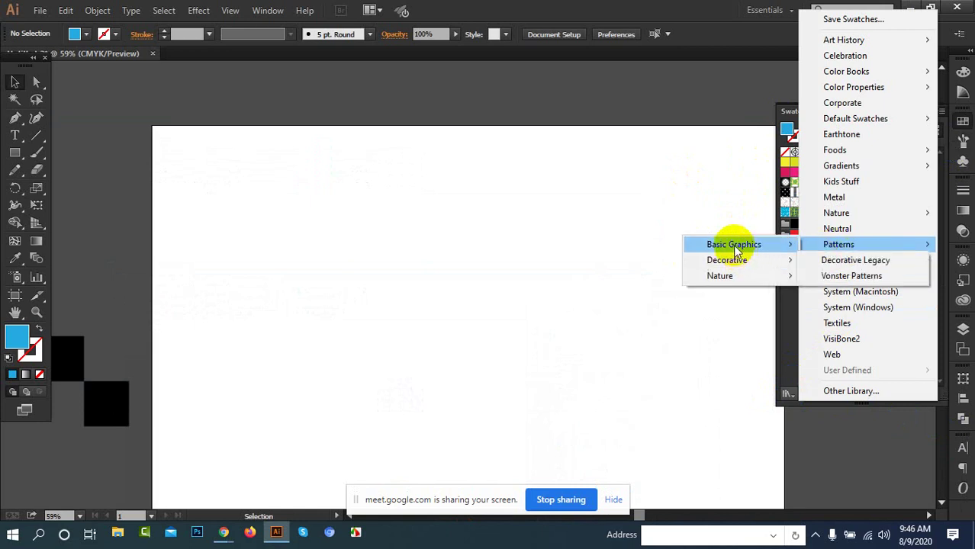
mouse_move(735, 248)
click(834, 245)
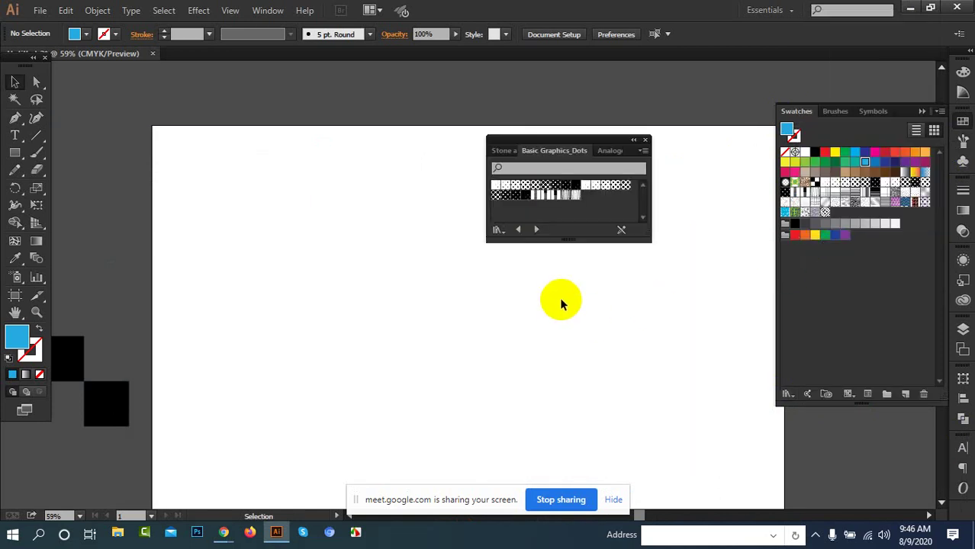
Step: Browse the pattern libraries through Decorative Legacy to Nature_Animal Skins, and close the library and swatches
click(536, 231)
click(536, 231)
click(537, 230)
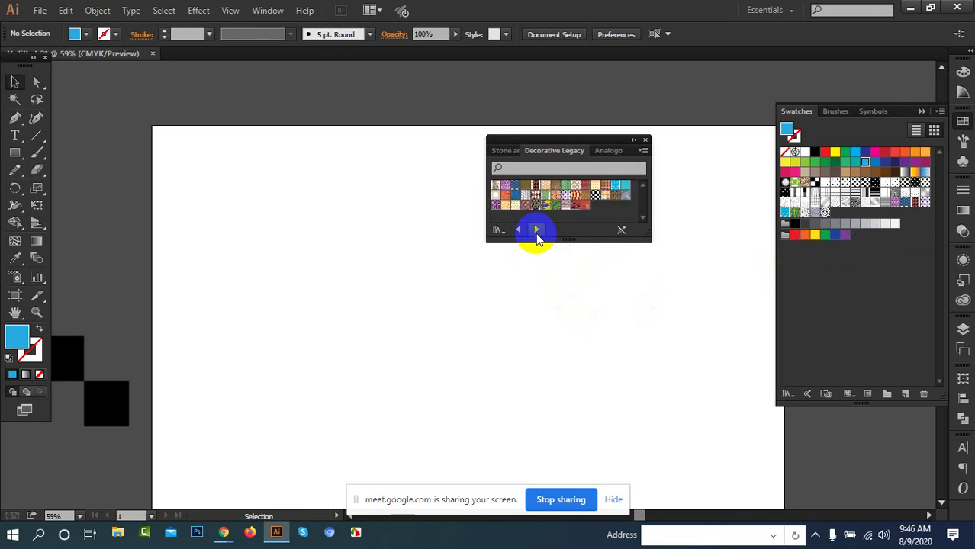
click(537, 230)
click(537, 230)
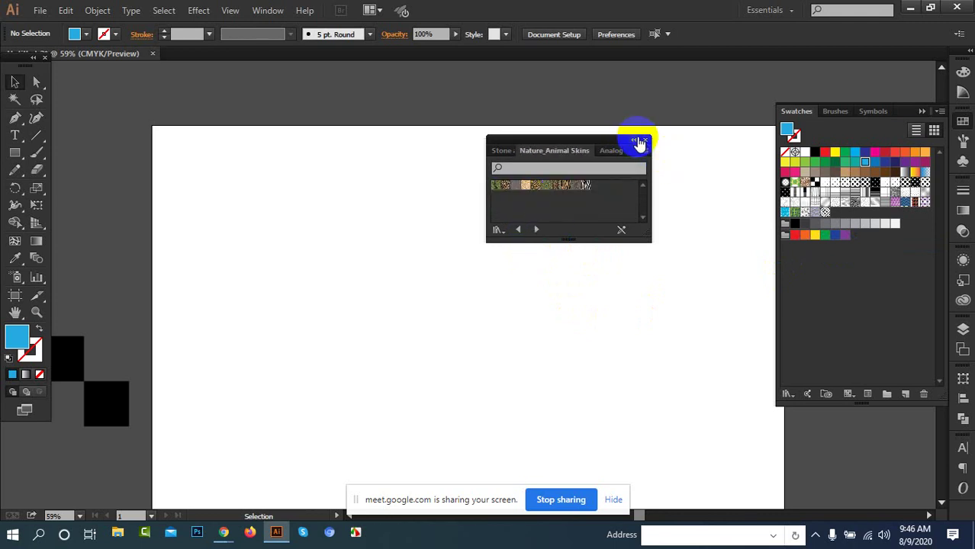
click(644, 144)
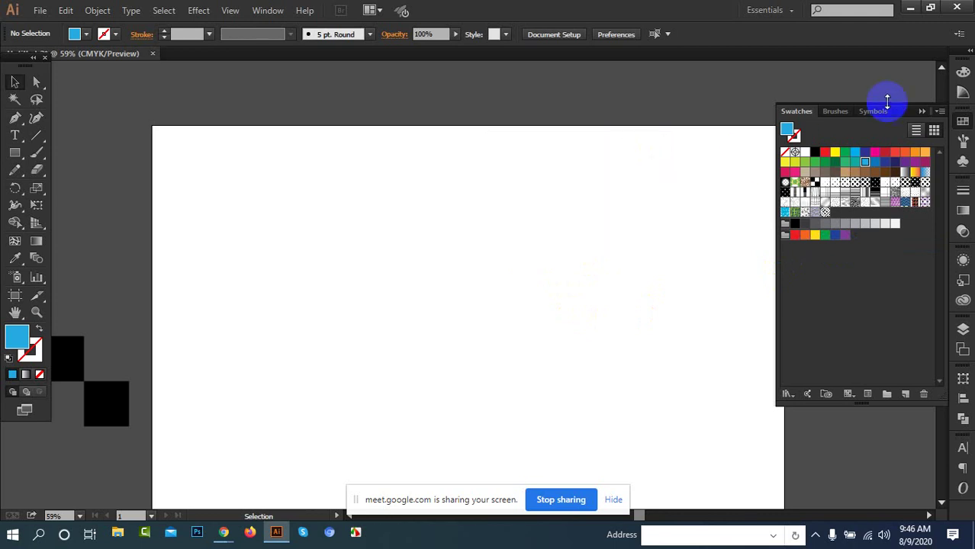
click(919, 114)
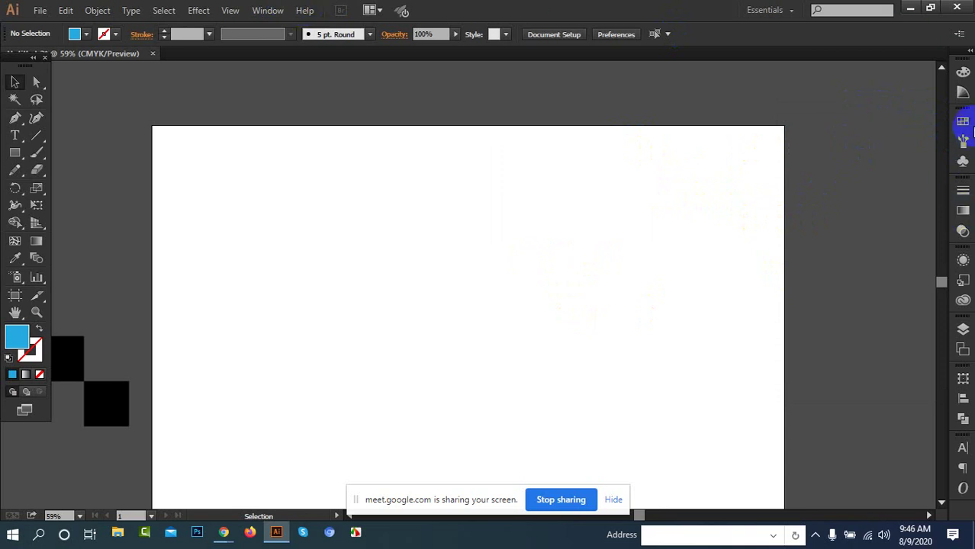
Step: Open the Arrows_Special brush library to show its arrow brushes, move it over the artboard and close it
click(268, 10)
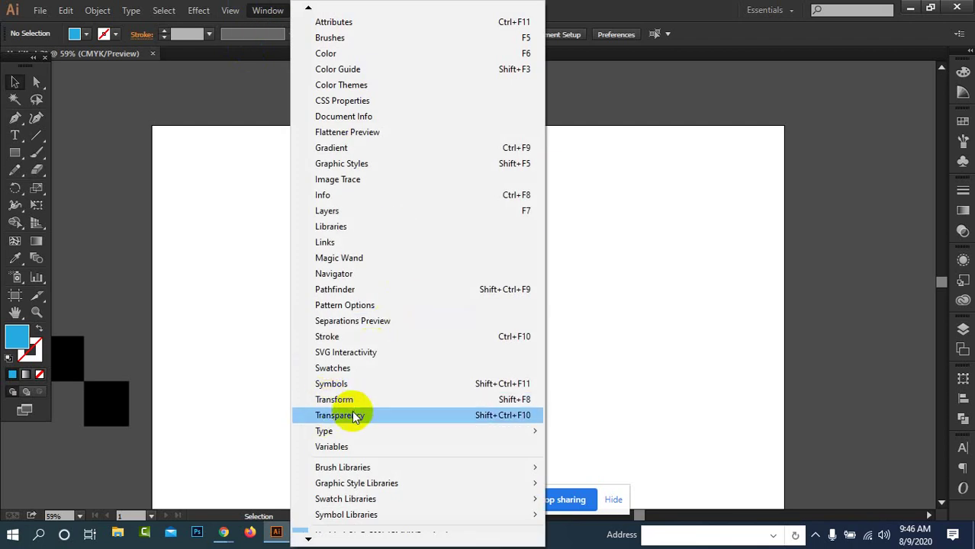
mouse_move(366, 467)
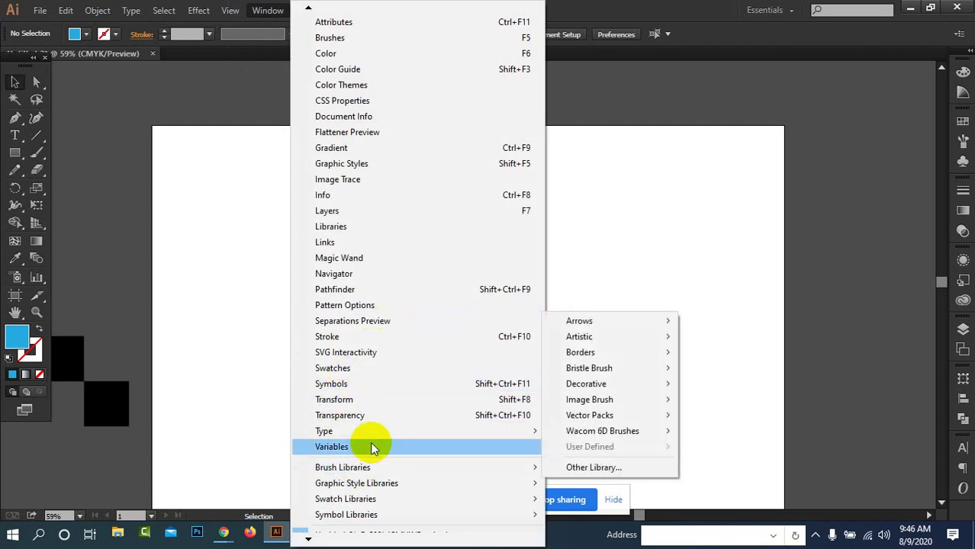
mouse_move(633, 325)
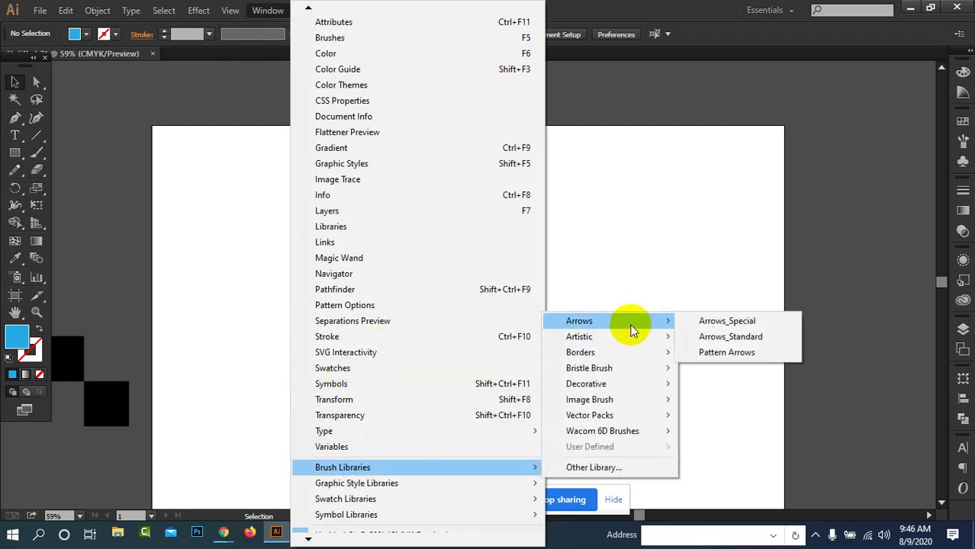
click(721, 319)
click(268, 10)
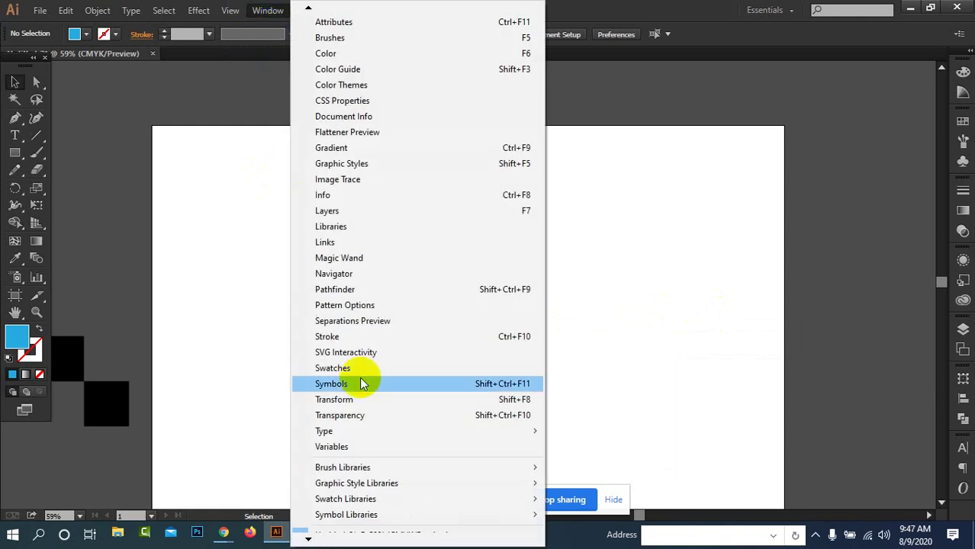
mouse_move(347, 466)
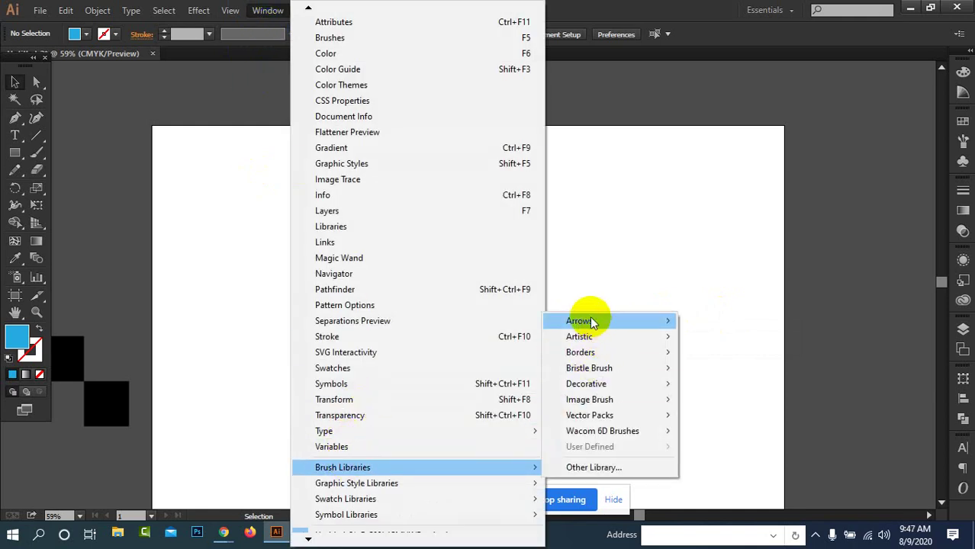
mouse_move(668, 322)
click(715, 322)
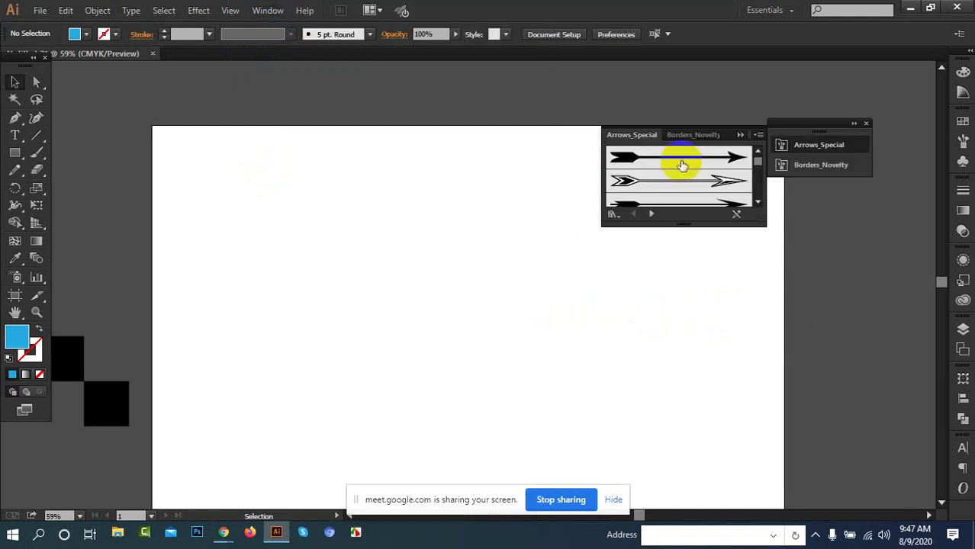
mouse_move(718, 130)
mouse_down()
mouse_move(818, 252)
mouse_move(958, 318)
mouse_move(886, 306)
mouse_move(626, 183)
mouse_move(543, 124)
mouse_up()
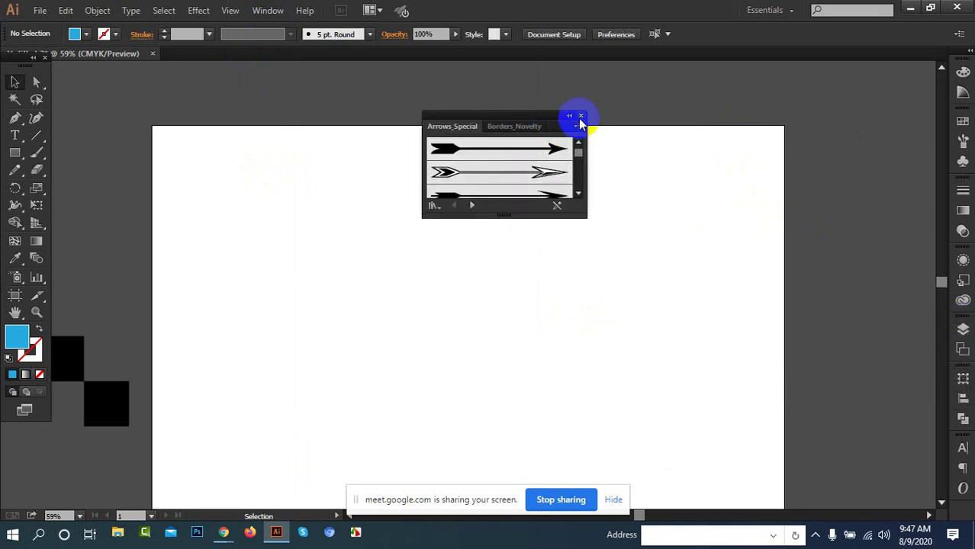
click(580, 117)
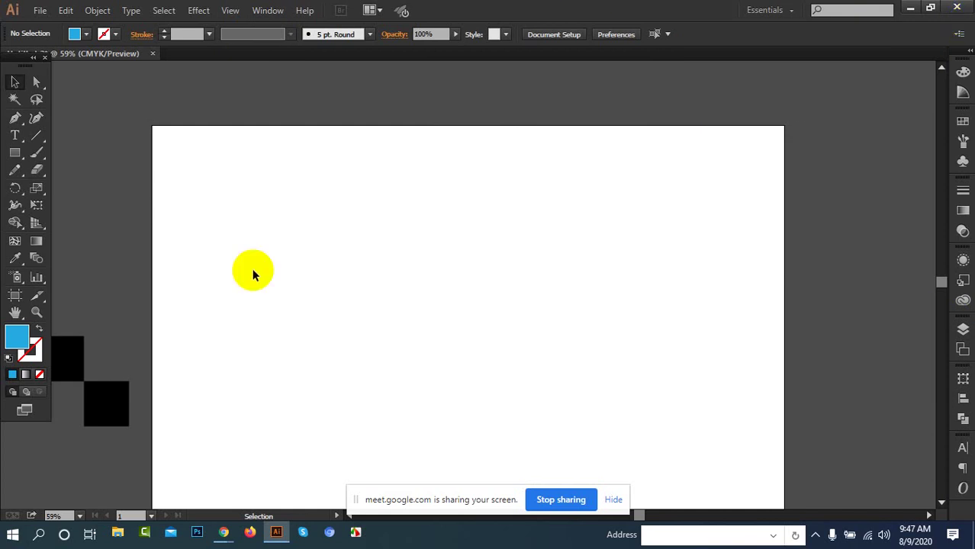
Step: View the pattern tile edge color settings without changing them, and glance at the type commands
click(95, 10)
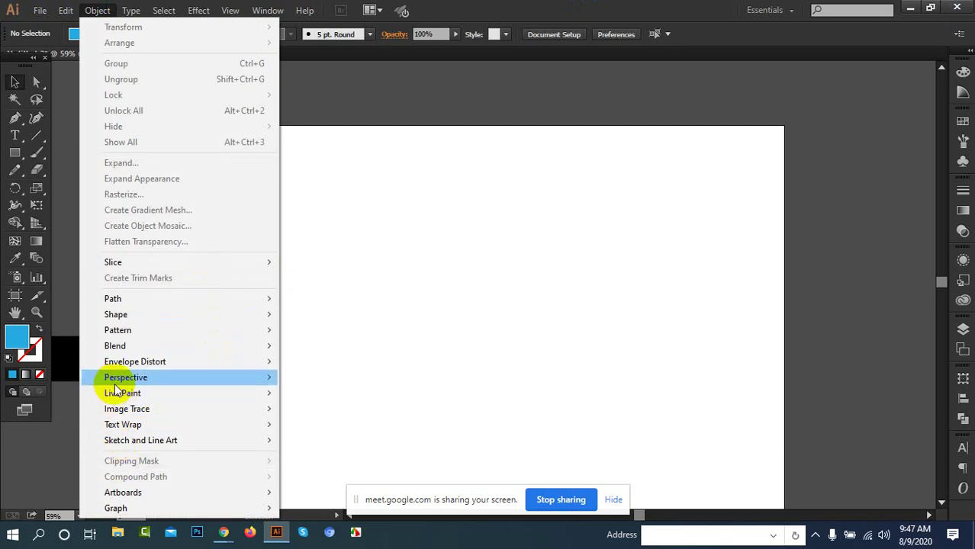
mouse_move(139, 331)
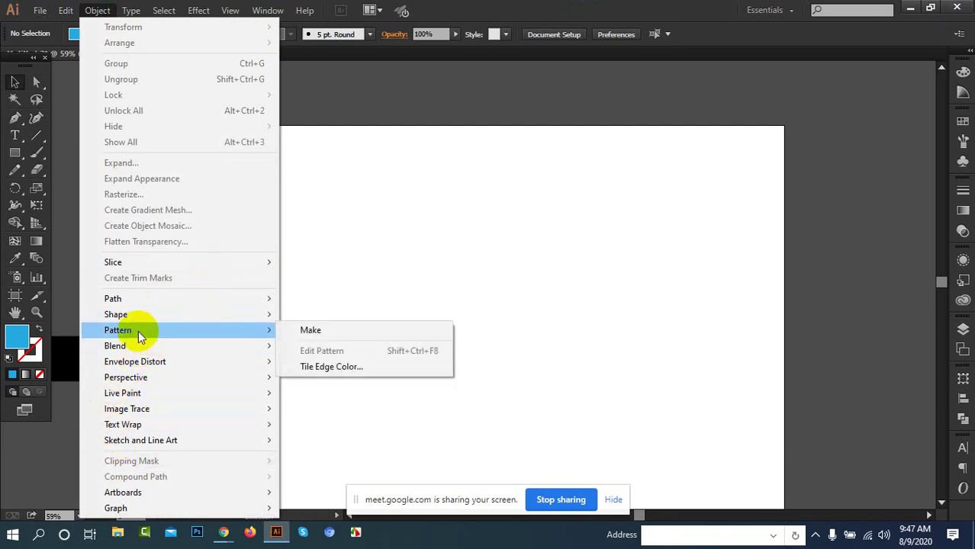
click(316, 365)
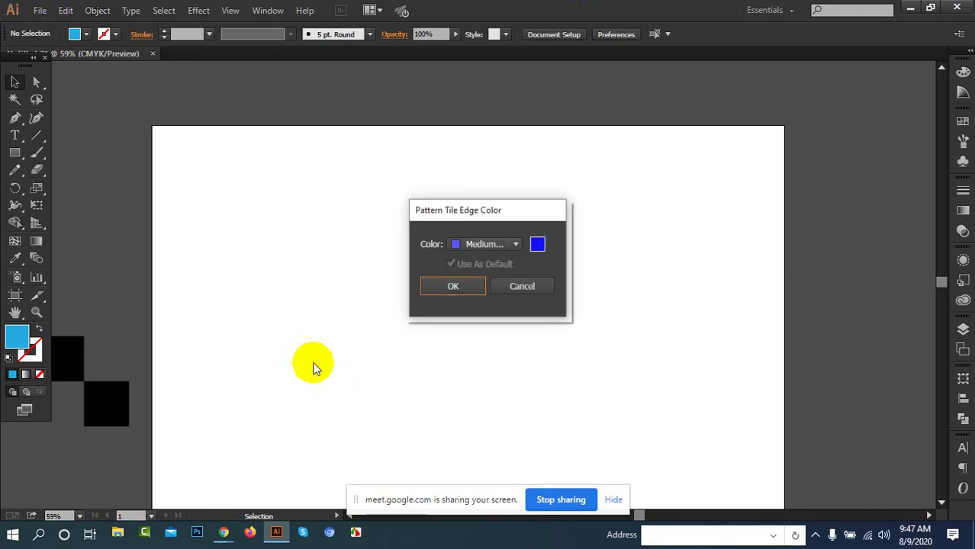
click(504, 285)
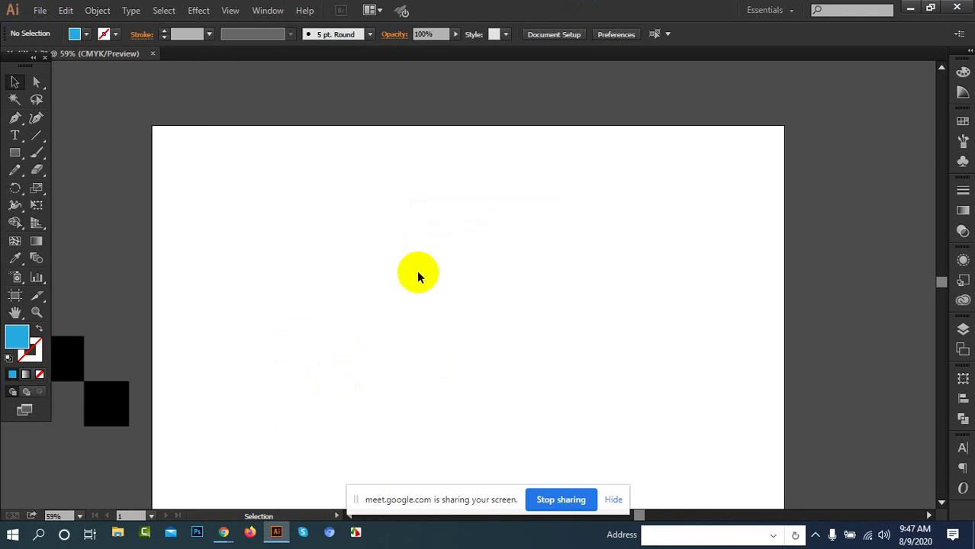
click(128, 12)
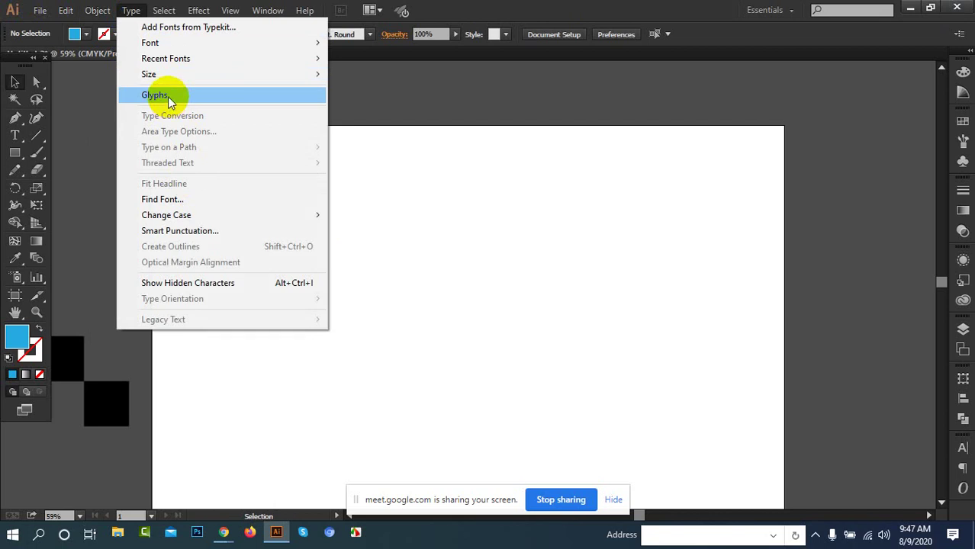
click(19, 79)
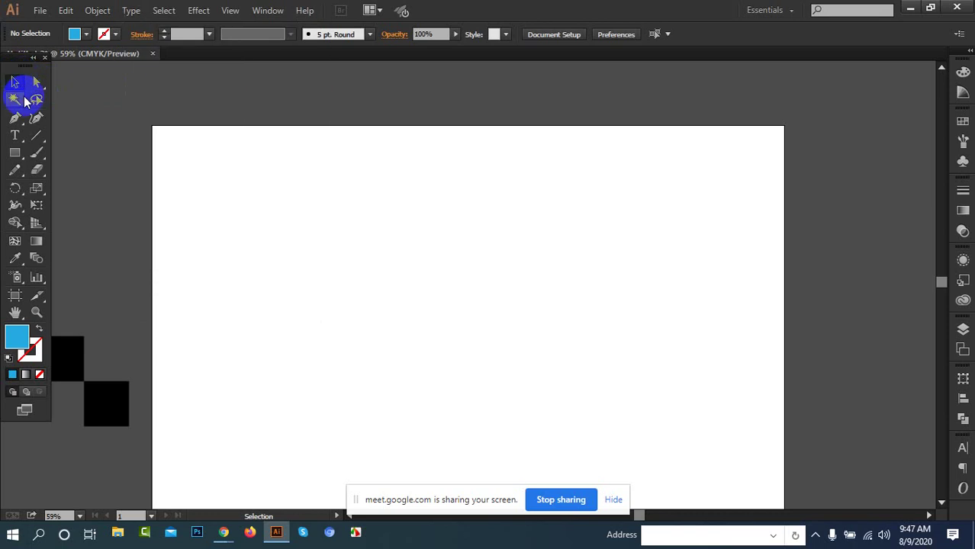
Step: Add the text GRAPHIC DESIGN in Myriad Pro, scale it up to about 179 pt and place it across the artboard
click(18, 137)
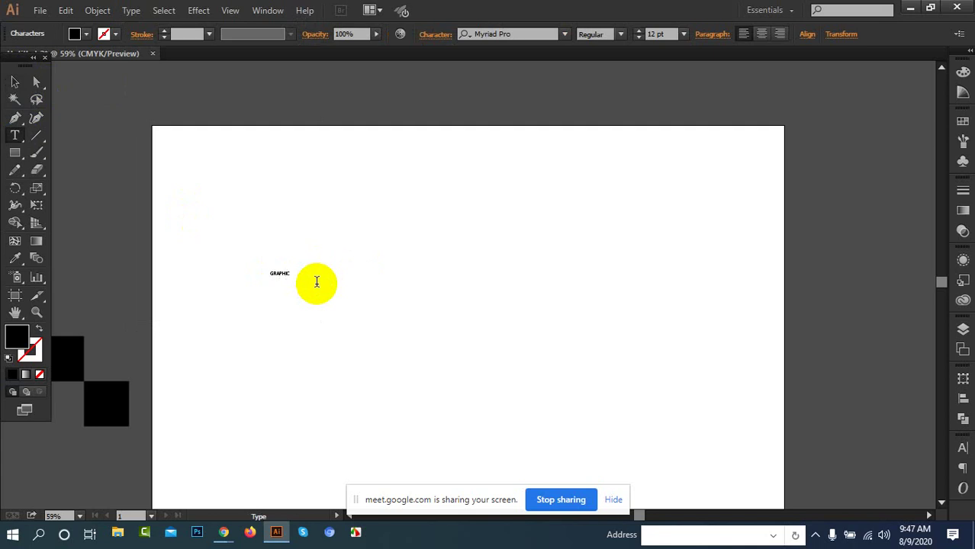
text(IGN)
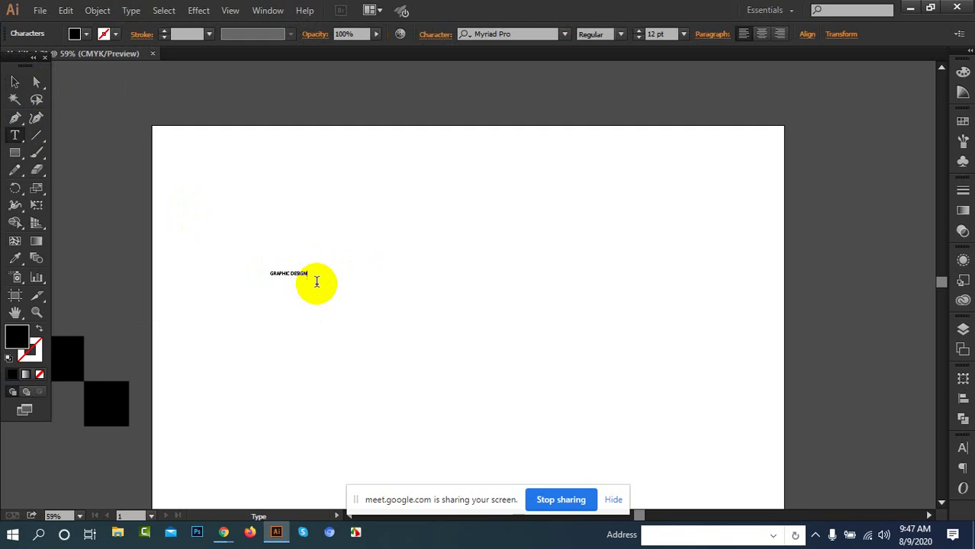
click(13, 82)
drag(245, 219, 415, 345)
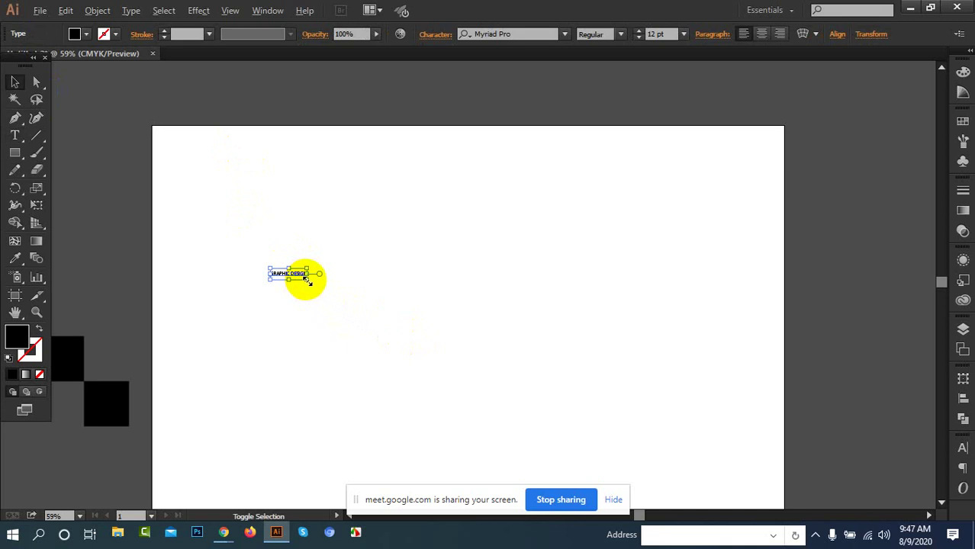
drag(306, 279, 608, 364)
click(609, 363)
drag(296, 286, 480, 328)
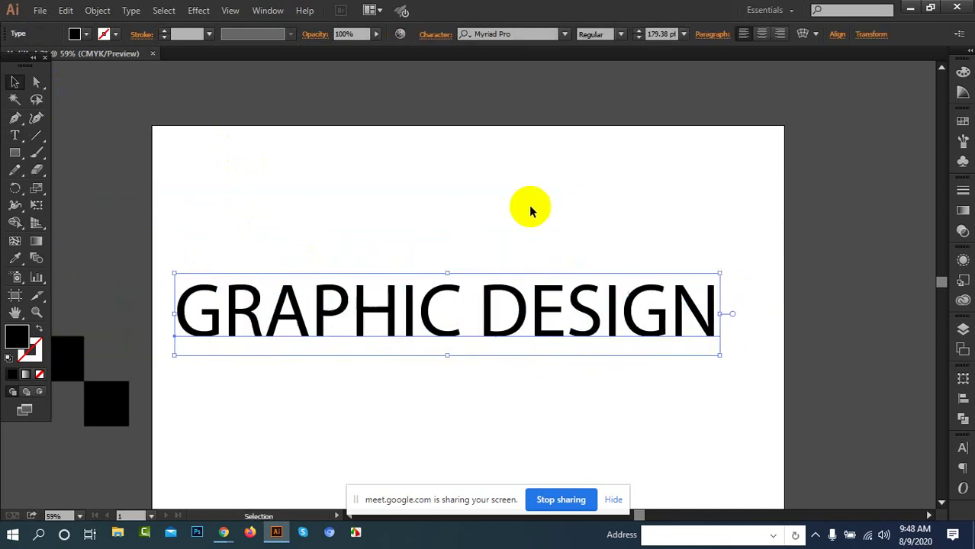
Step: Change the font of the GRAPHIC DESIGN text to Nella Sue Demo
click(565, 36)
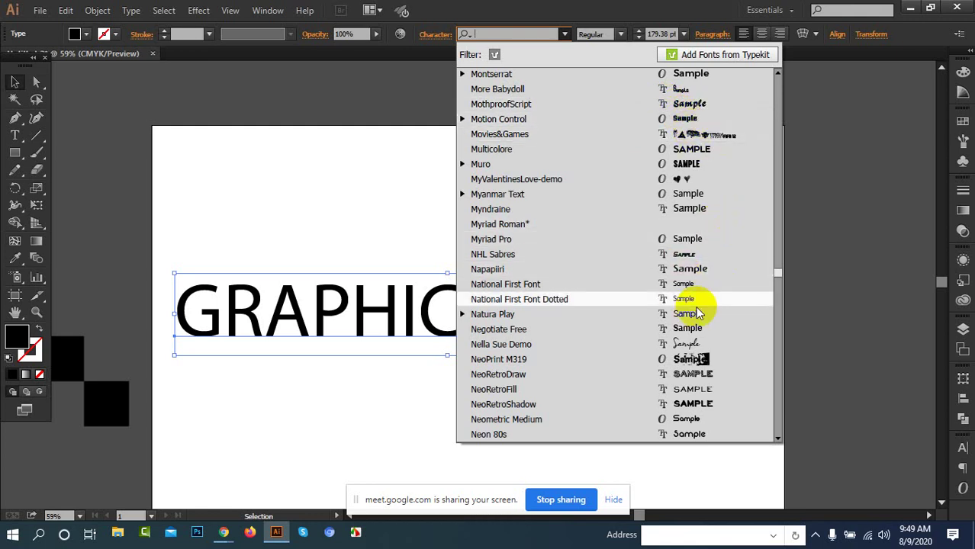
click(666, 344)
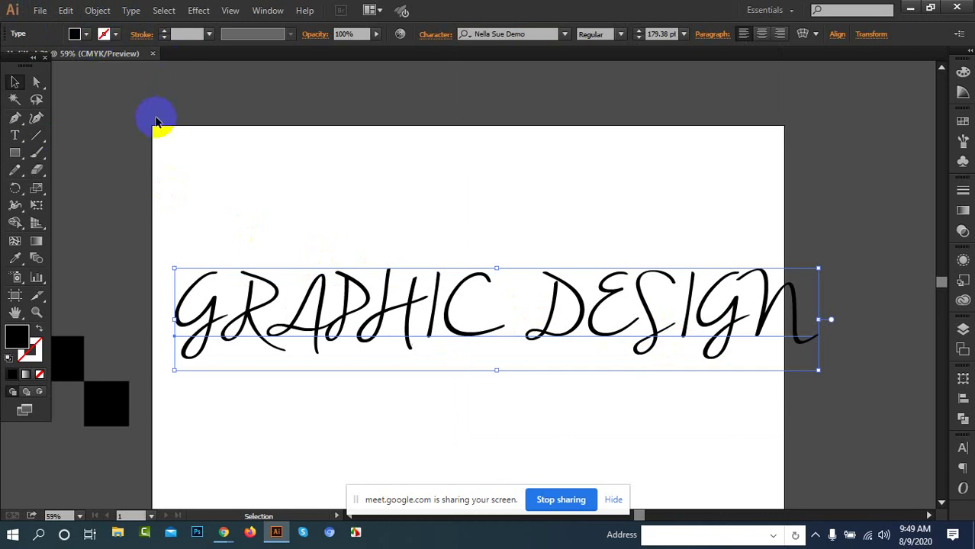
Step: Select the first letter G of the GRAPHIC DESIGN text and show its Alternates For Current Selection in Glyphs
click(15, 135)
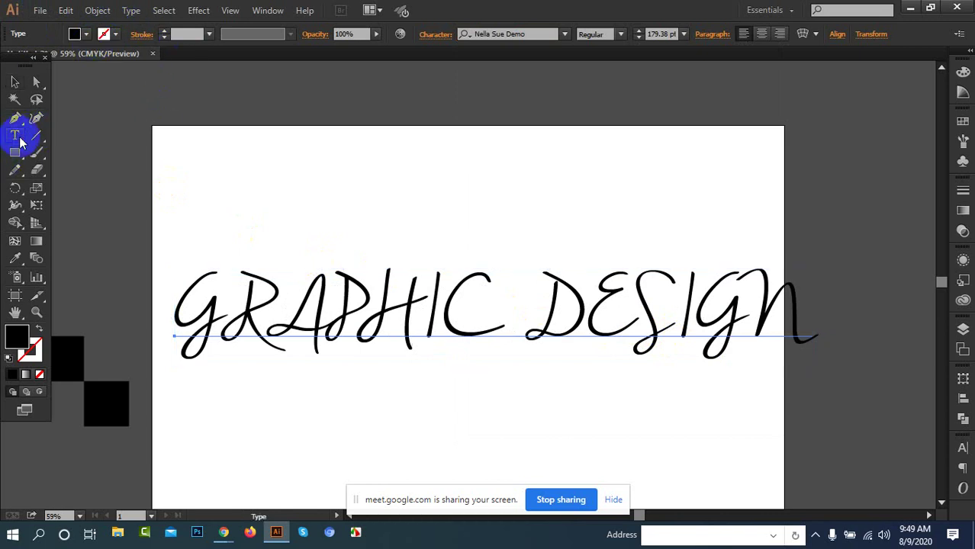
click(213, 279)
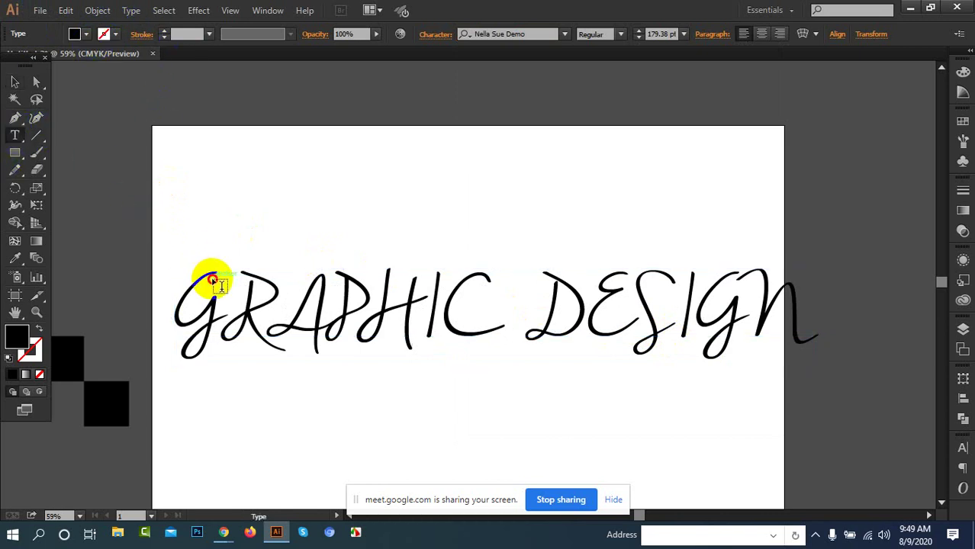
click(224, 319)
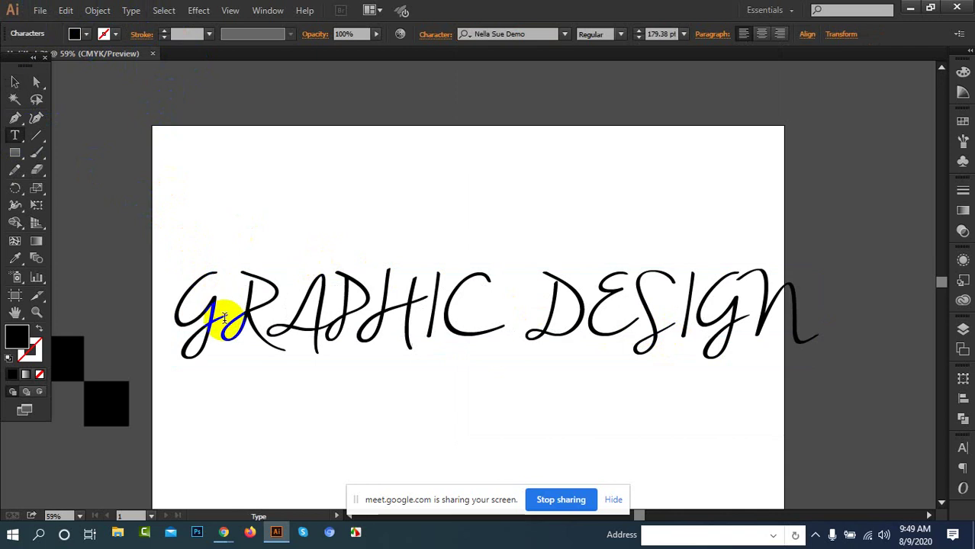
drag(222, 320, 192, 322)
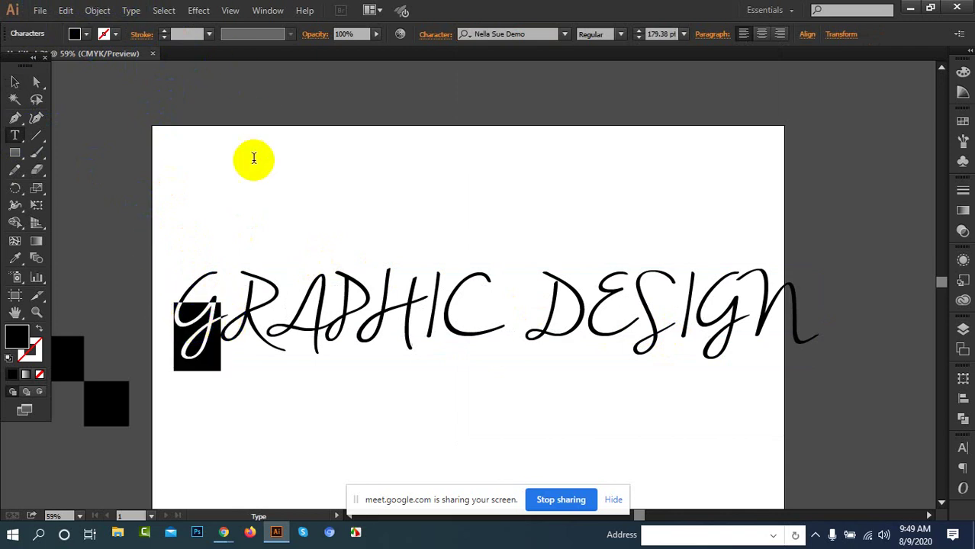
click(135, 10)
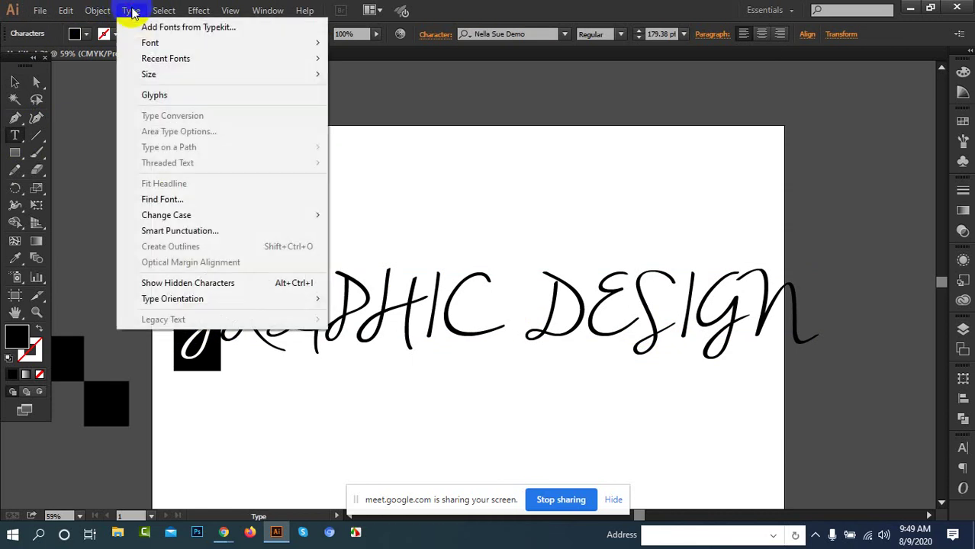
click(185, 95)
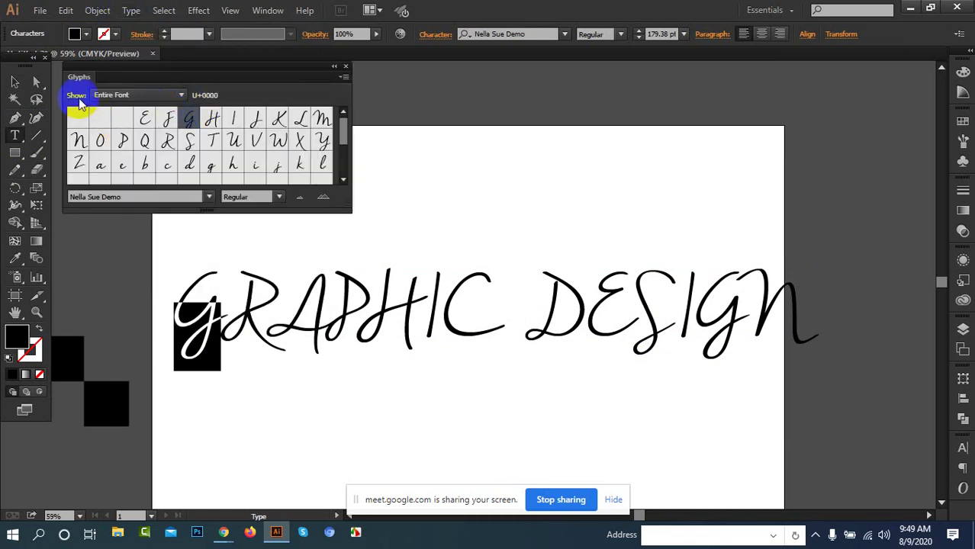
click(149, 95)
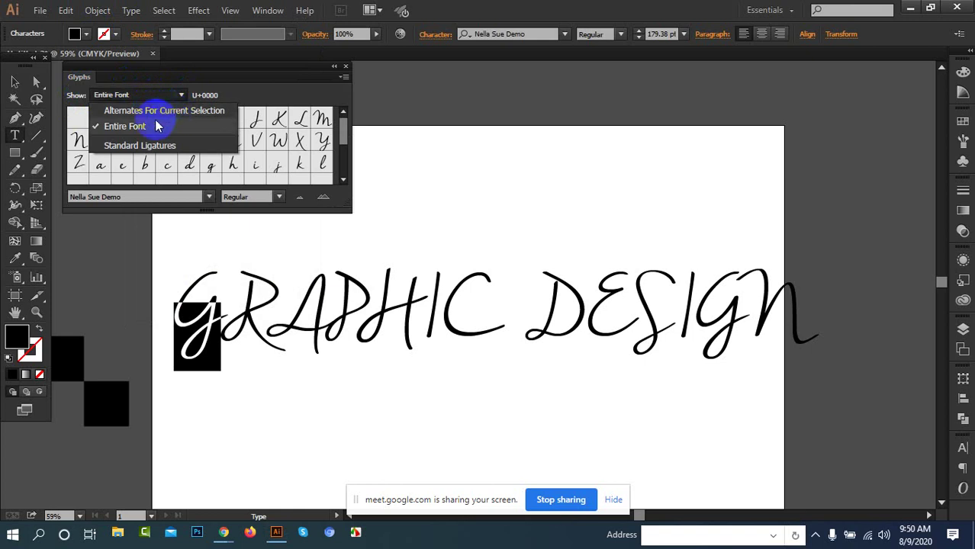
click(172, 112)
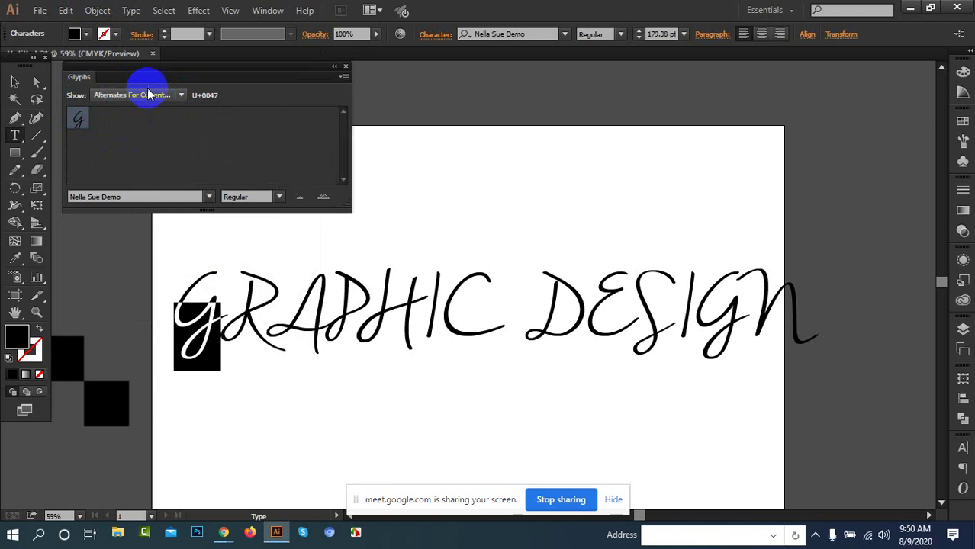
click(374, 81)
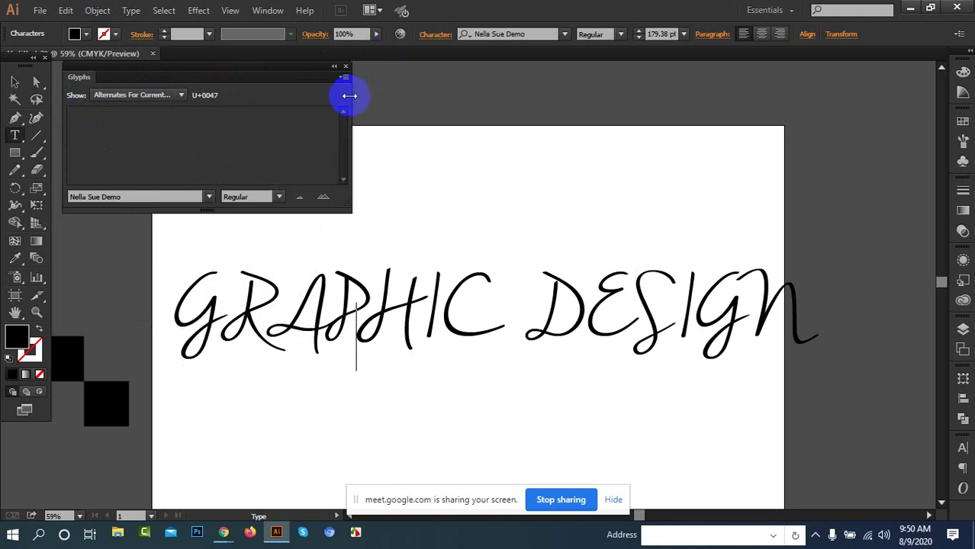
Step: Switch to Google Meet, admit the person waiting to join the class, and return to Illustrator
mouse_move(222, 530)
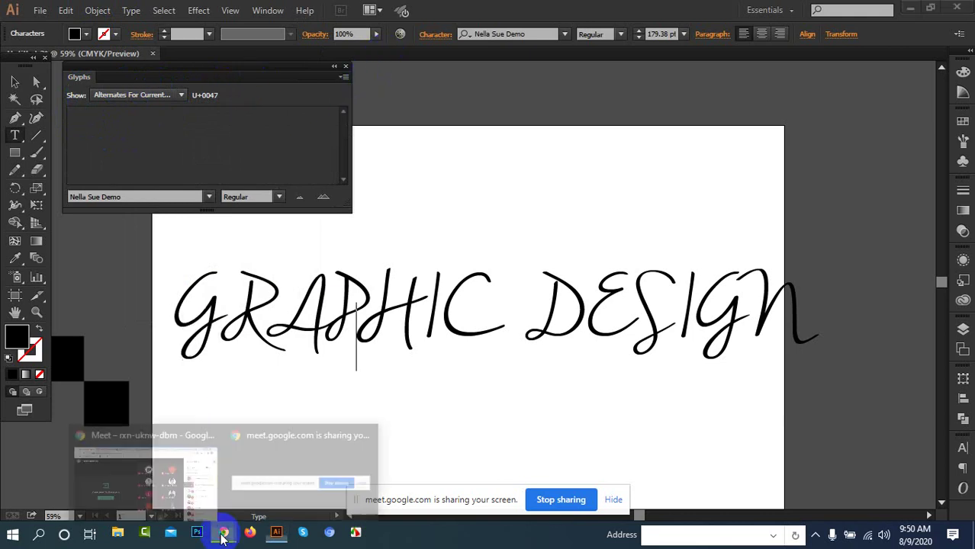
click(165, 458)
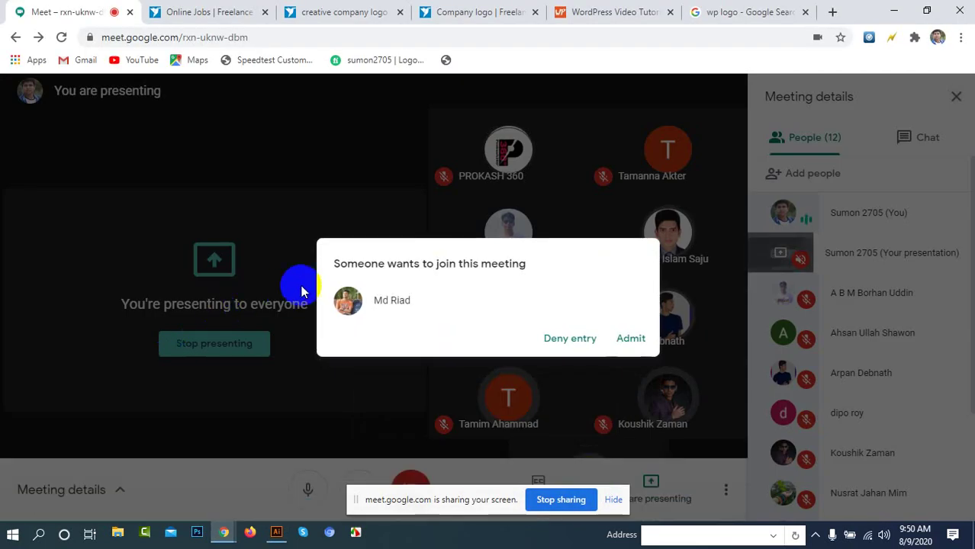
click(631, 341)
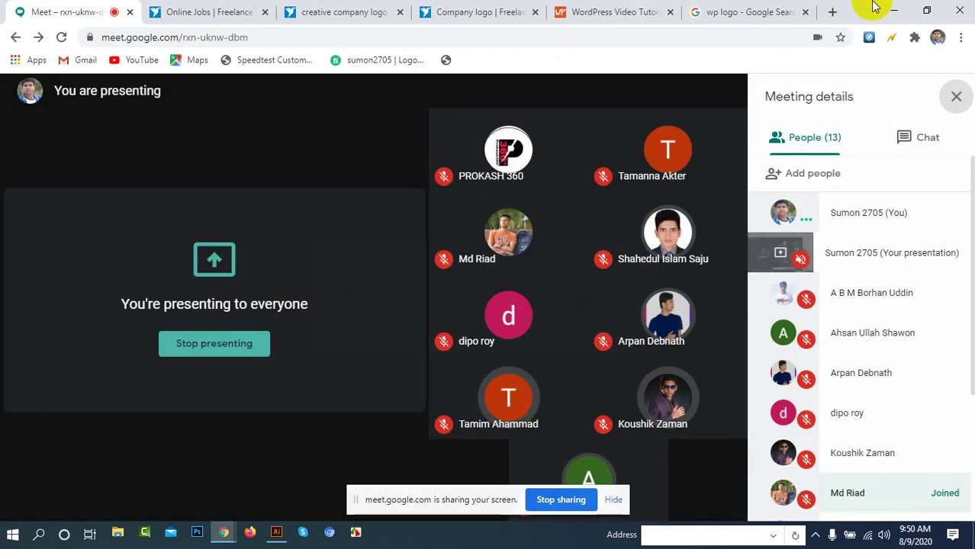
click(893, 9)
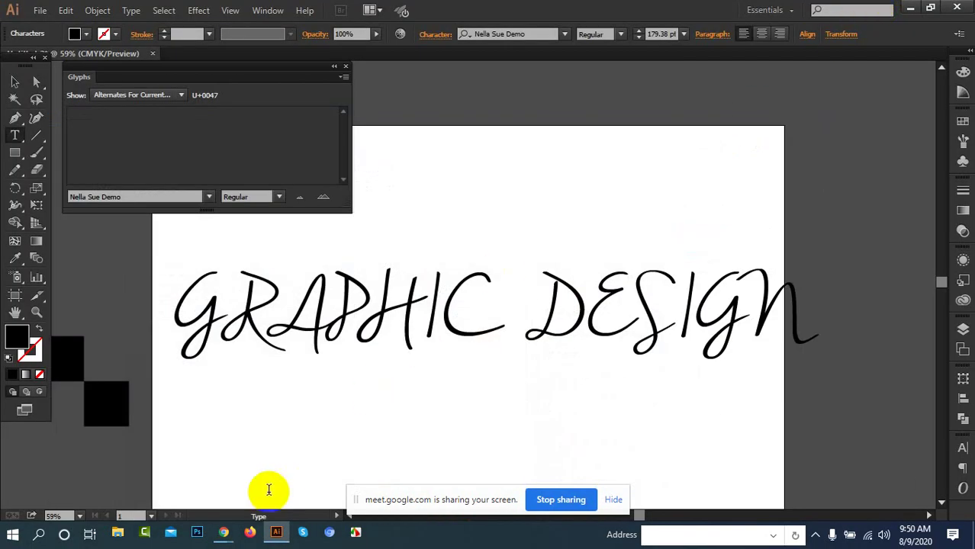
Step: Return to Google Meet and capture the whole meeting area with its participant list as a Lightshot screenshot
mouse_move(225, 531)
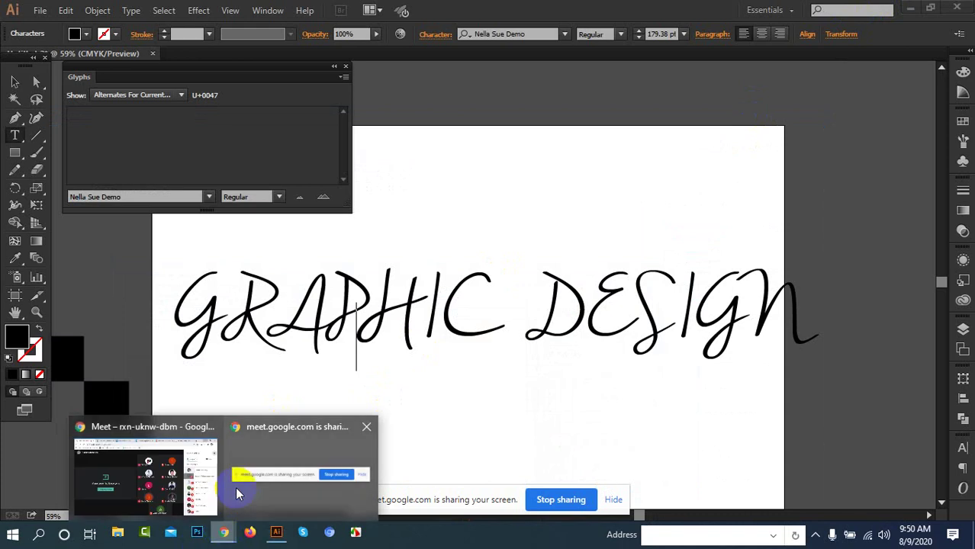
click(210, 489)
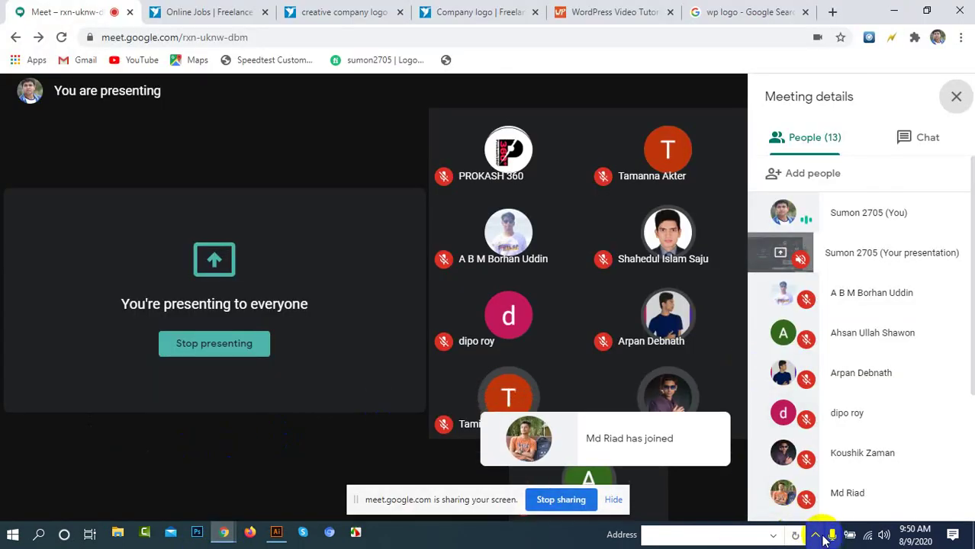
click(822, 536)
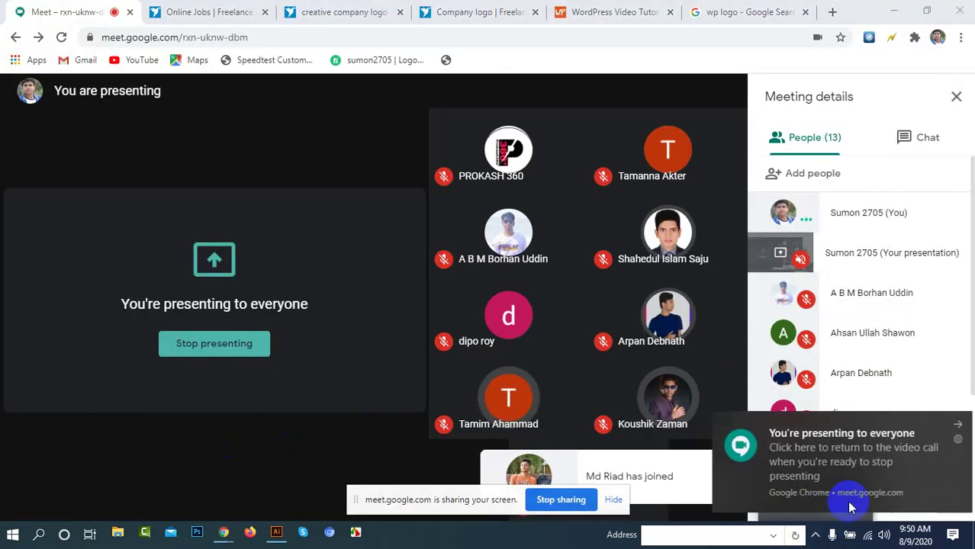
click(952, 427)
click(816, 535)
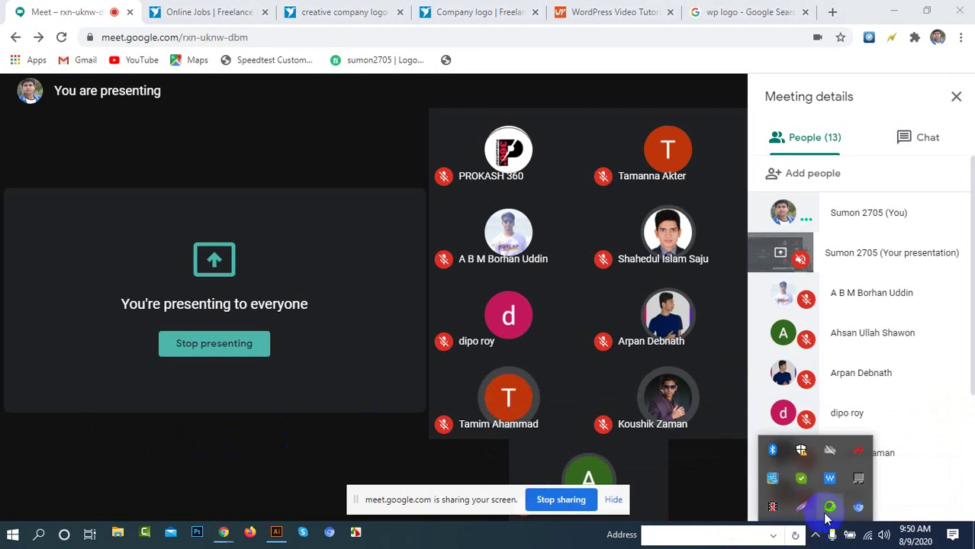
click(798, 503)
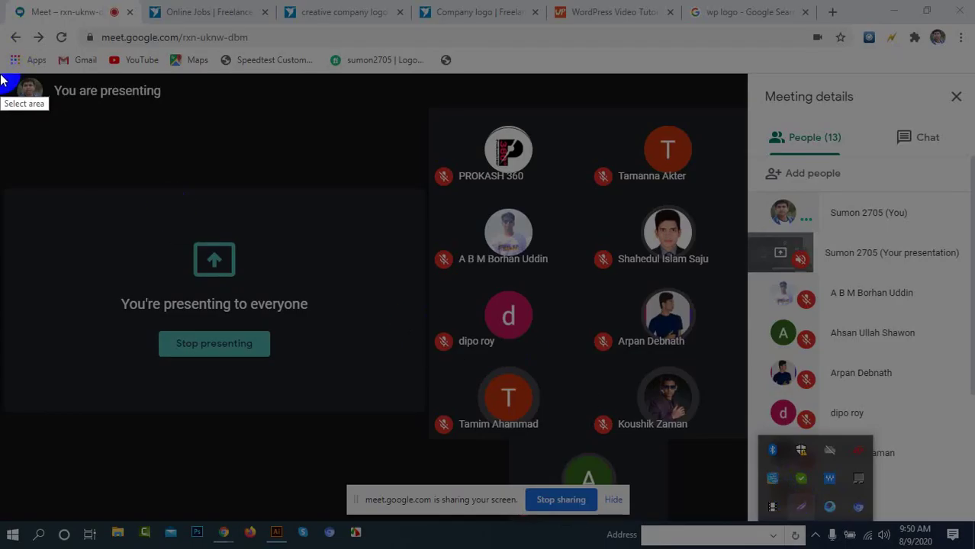
drag(1, 74, 969, 522)
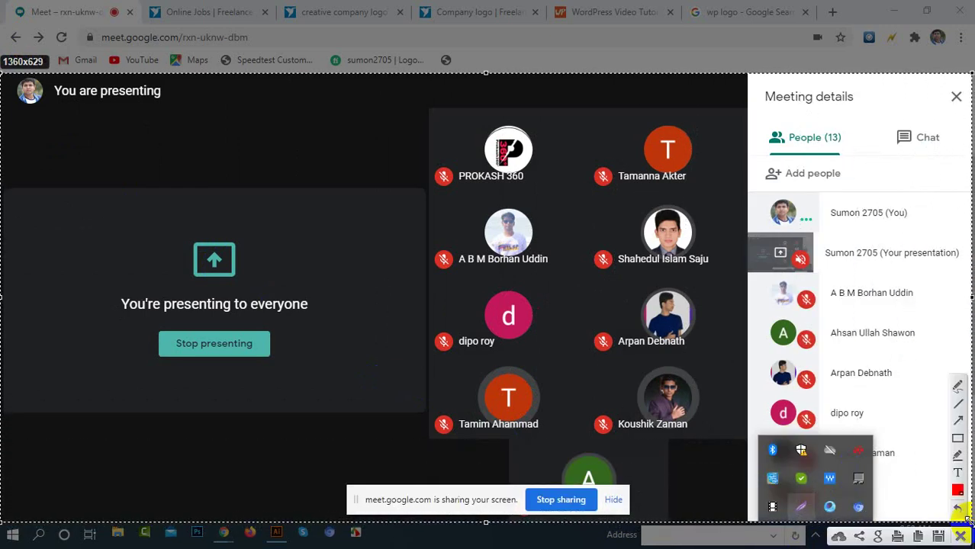
Step: Save the screenshot to the Desktop as the PNG batch 9 class 9, and return to Illustrator
click(938, 539)
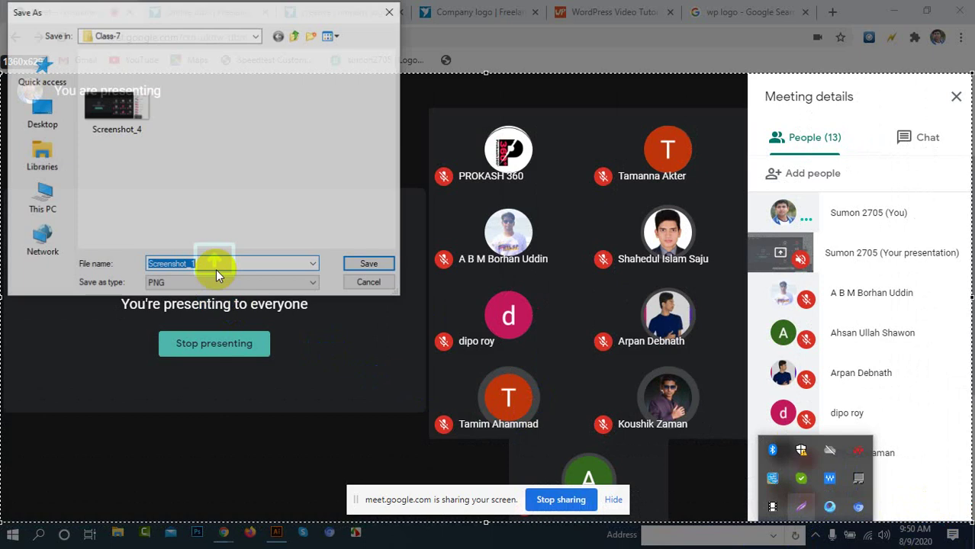
click(40, 110)
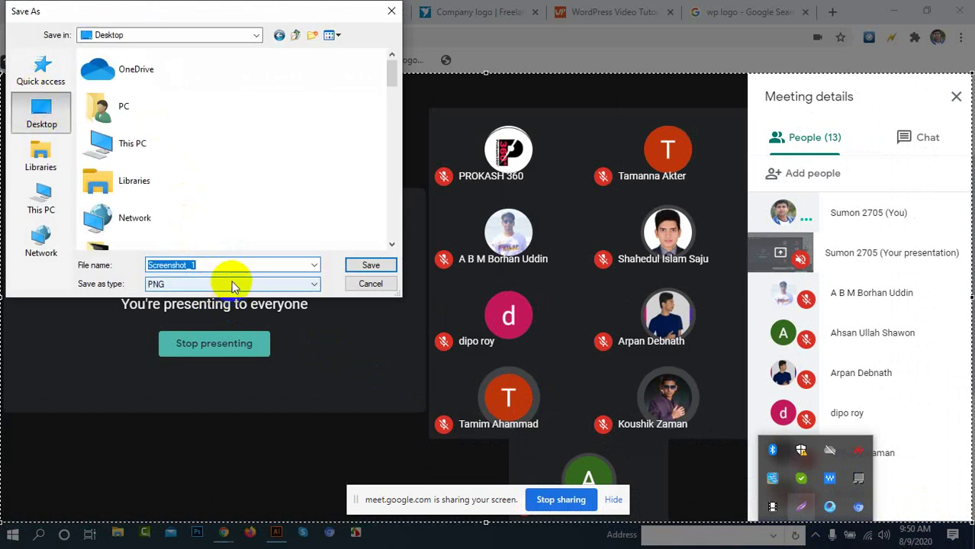
text(b)
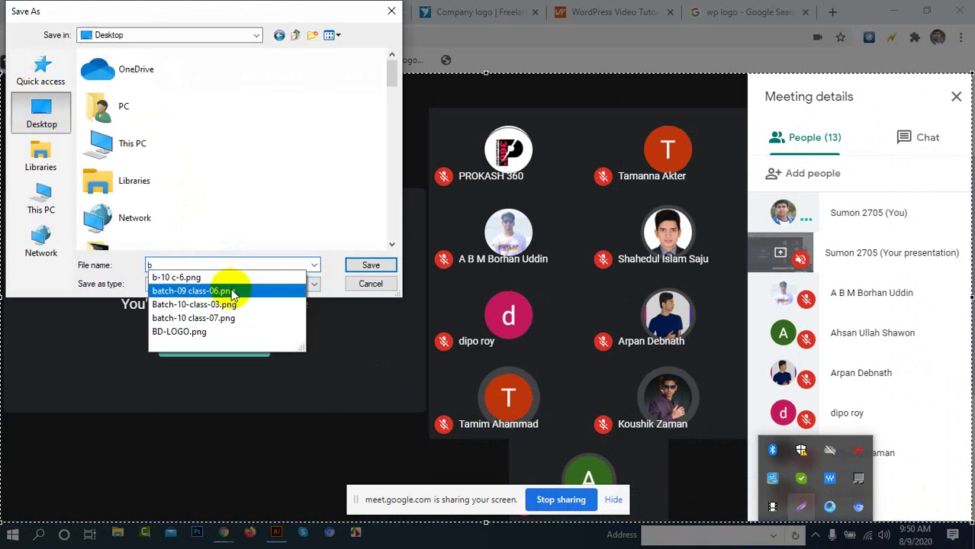
text(atc)
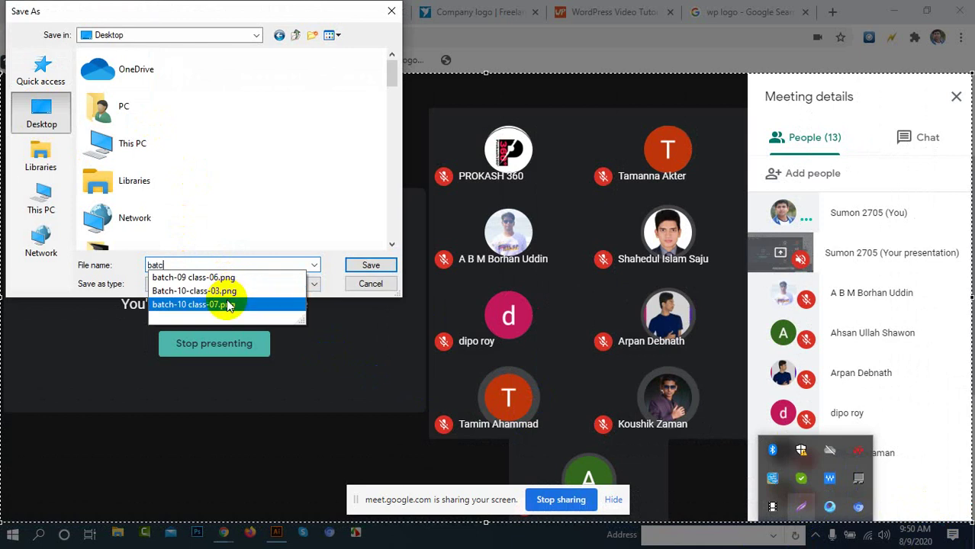
text(h 9 class 9)
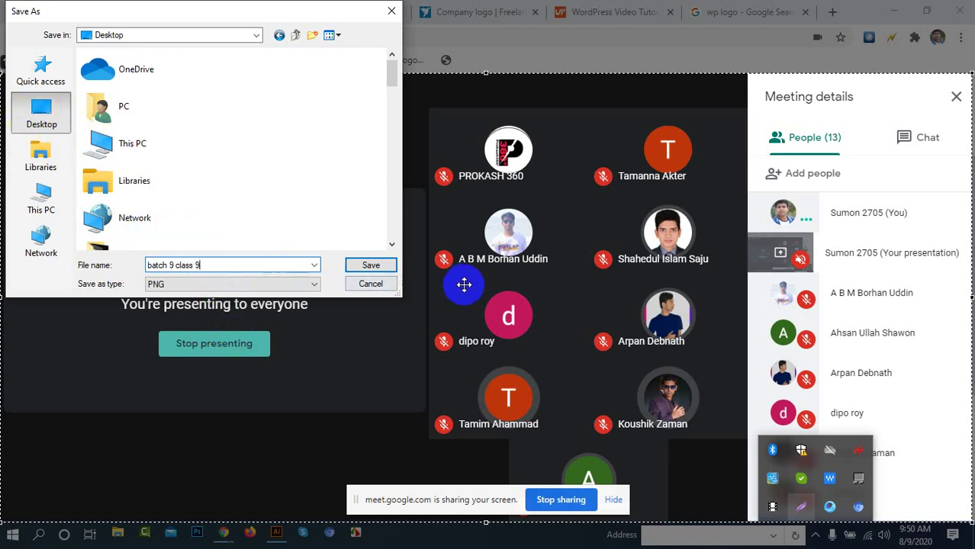
click(371, 266)
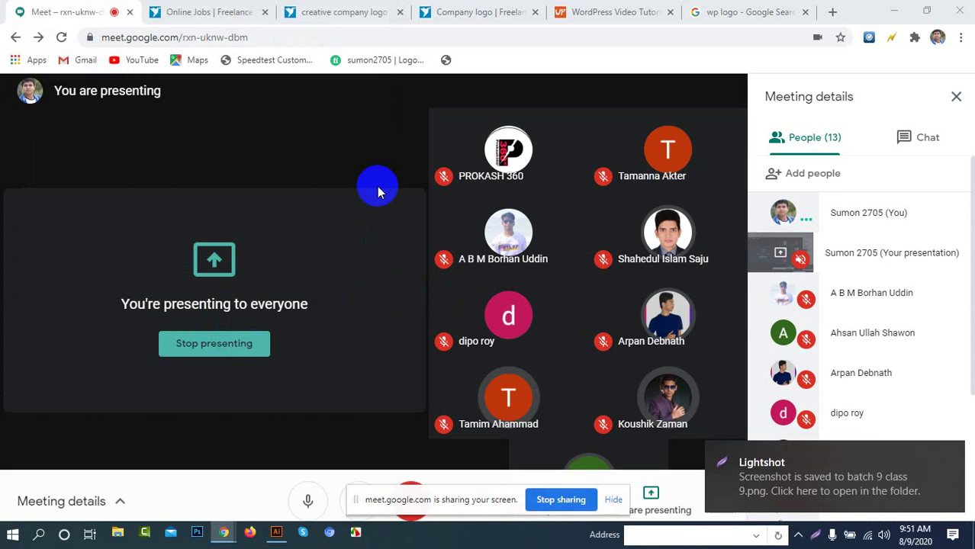
click(900, 9)
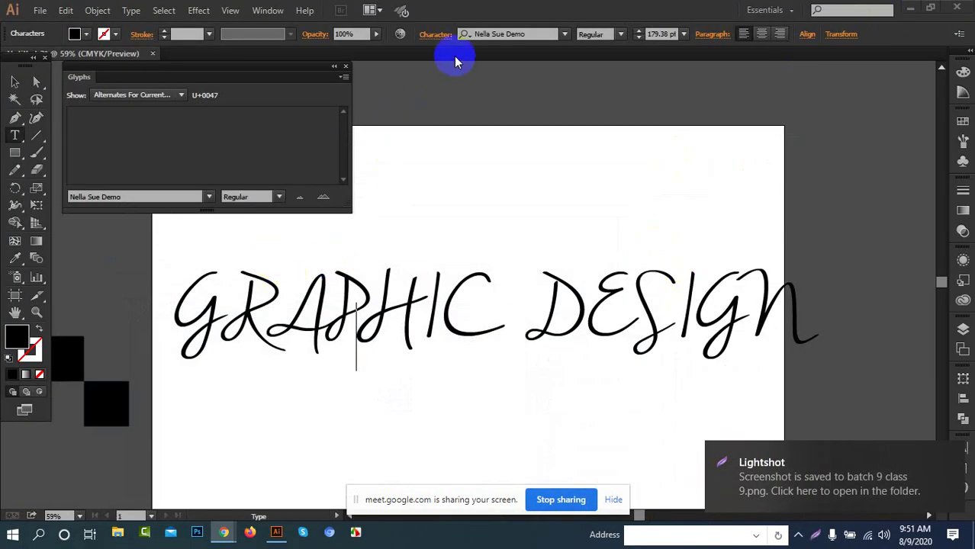
Step: Try to change the font of the GRAPHIC DESIGN text to Neometric Medium from the insertion point
click(563, 35)
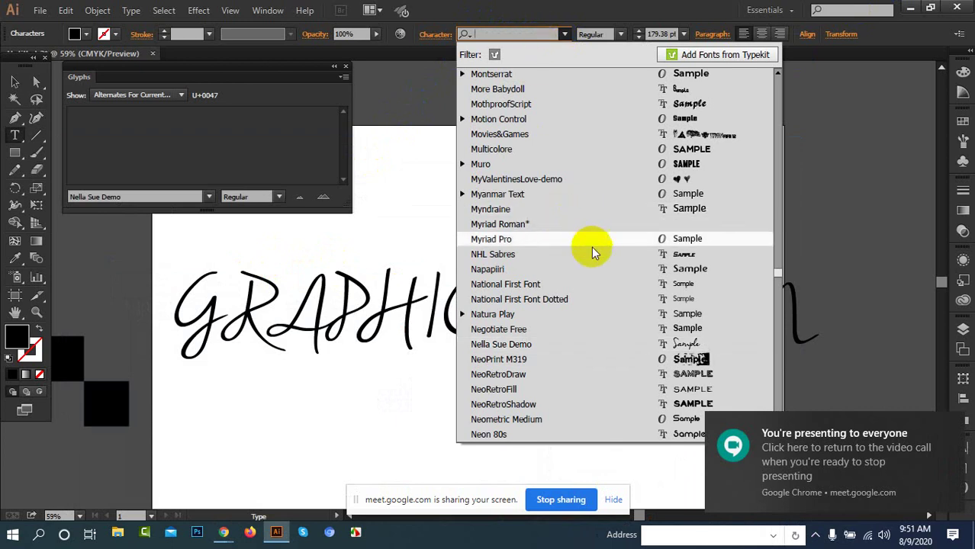
scroll(641, 282, down, 1)
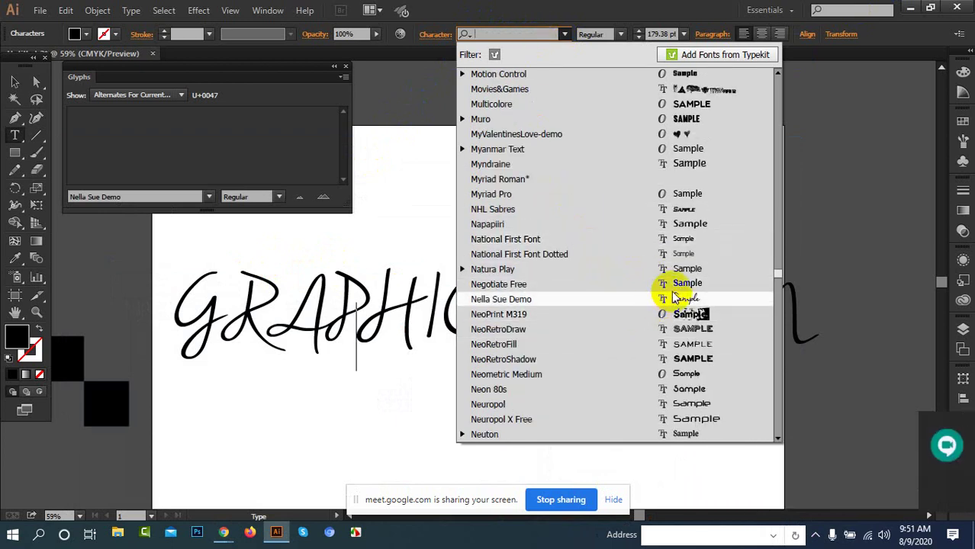
click(661, 375)
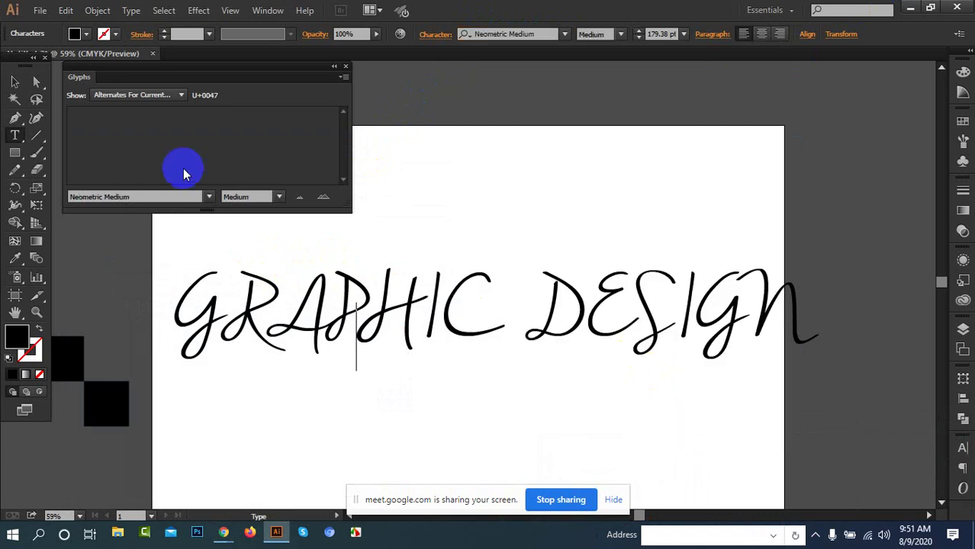
Step: Select the whole GRAPHIC DESIGN text object and reapply the Nella Sue Demo font to it
click(14, 82)
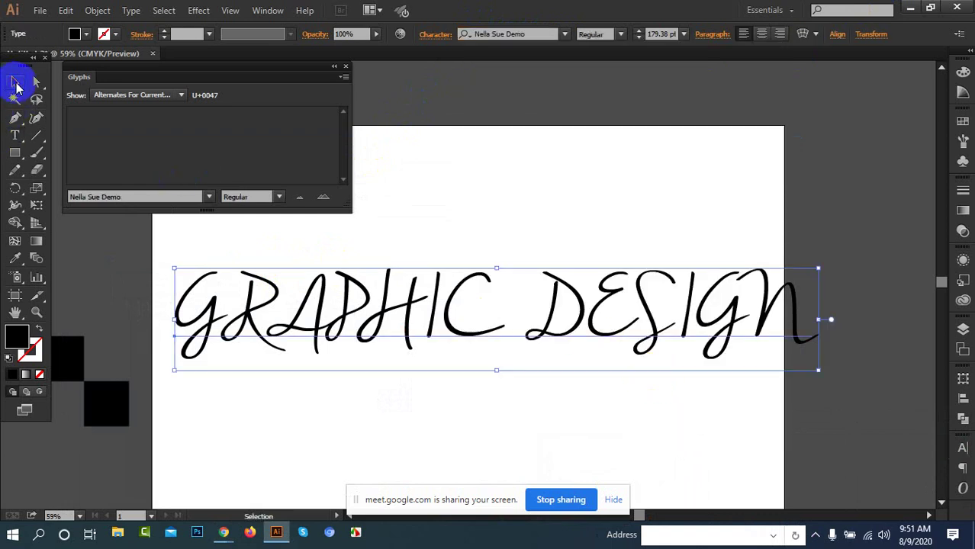
click(566, 37)
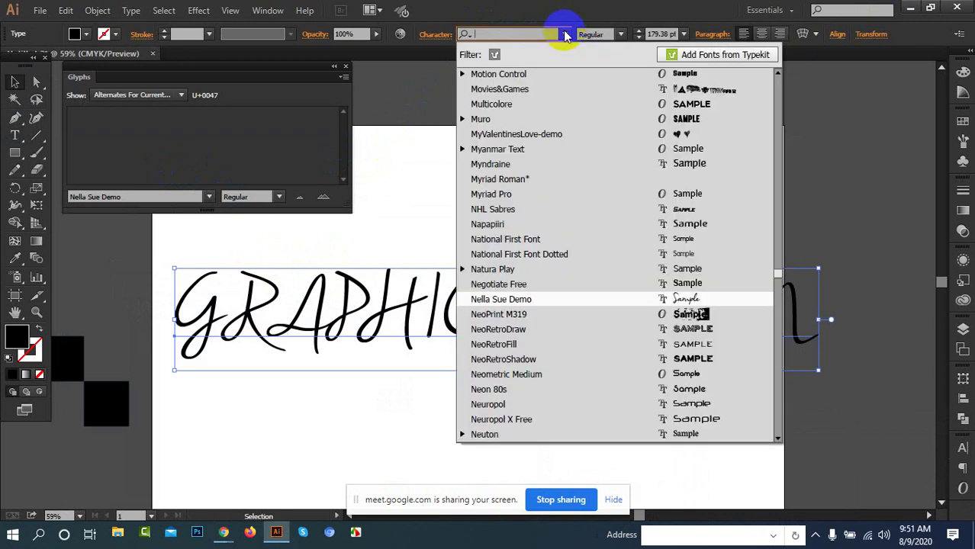
click(665, 299)
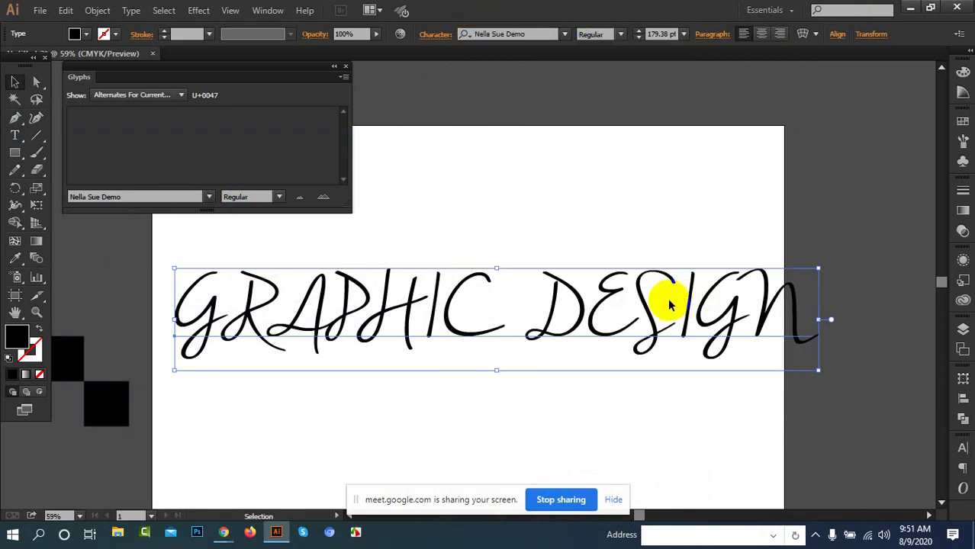
Step: Change the font of the GRAPHIC DESIGN text to Old English Text MT
click(565, 38)
scroll(629, 271, down, 3)
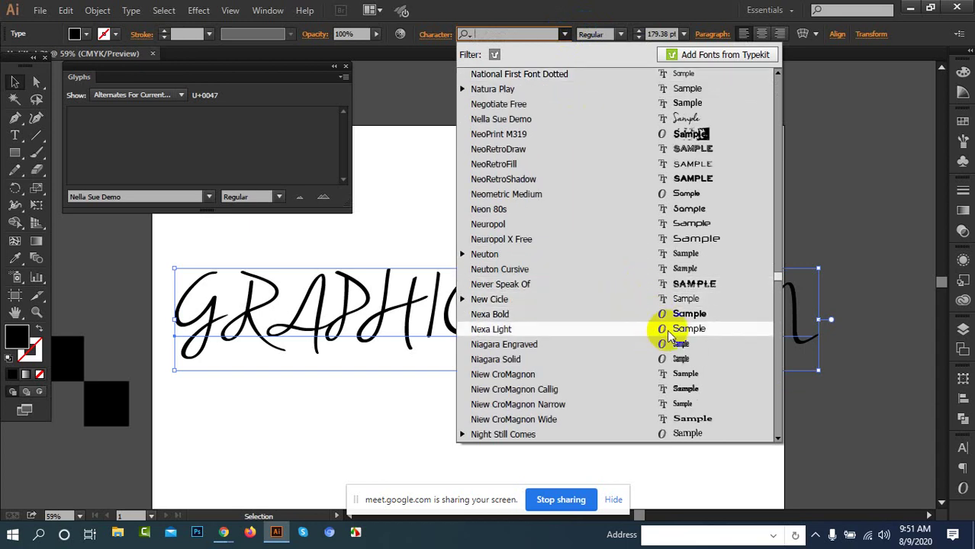
scroll(661, 327, down, 2)
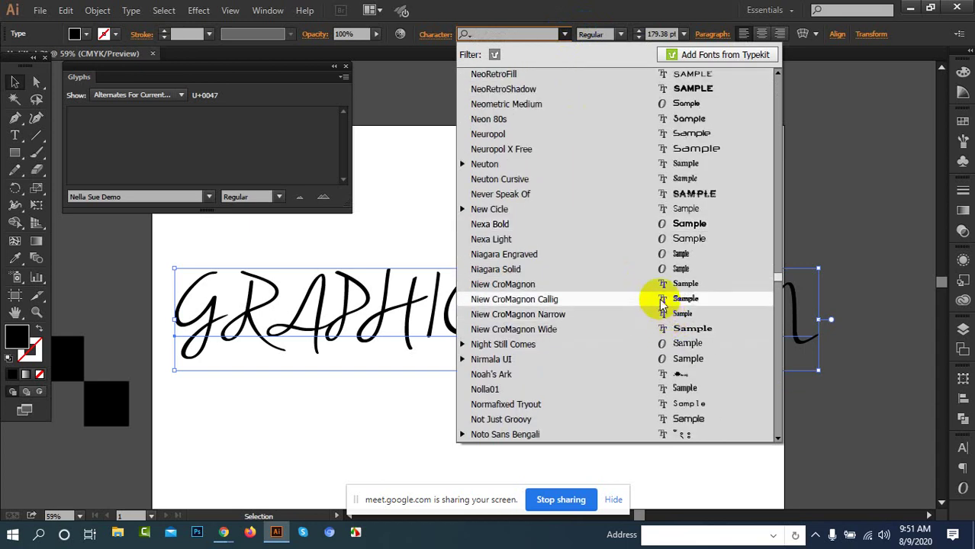
scroll(676, 302, down, 2)
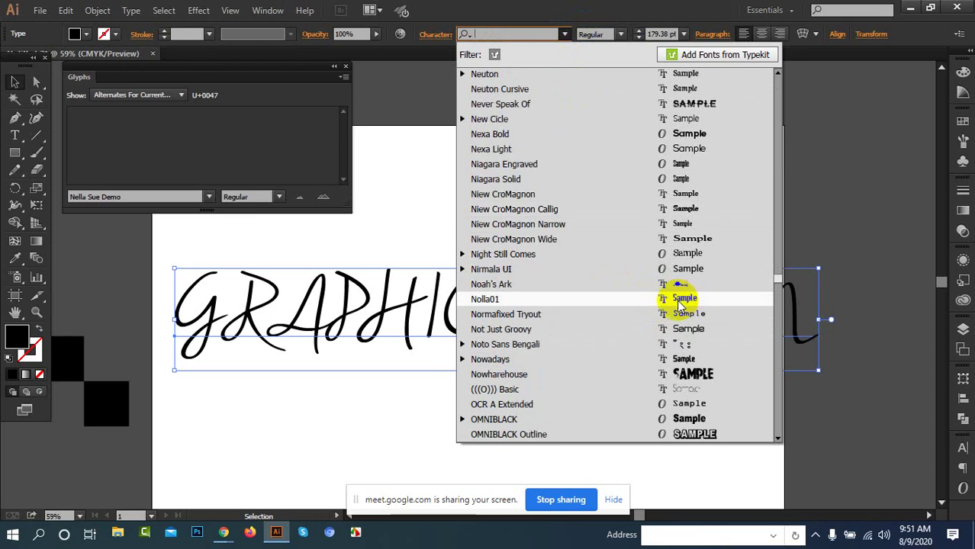
scroll(681, 304, down, 1)
scroll(677, 307, down, 2)
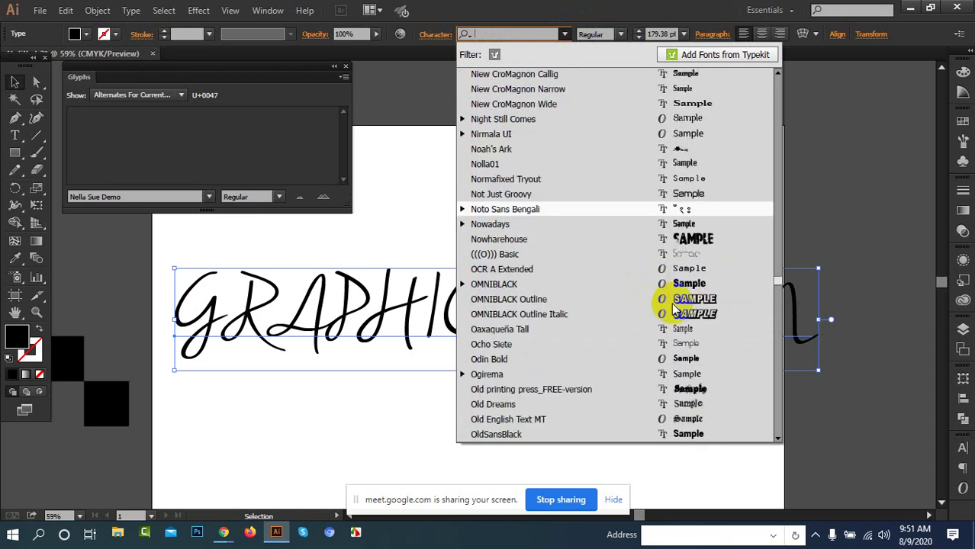
scroll(678, 313, down, 1)
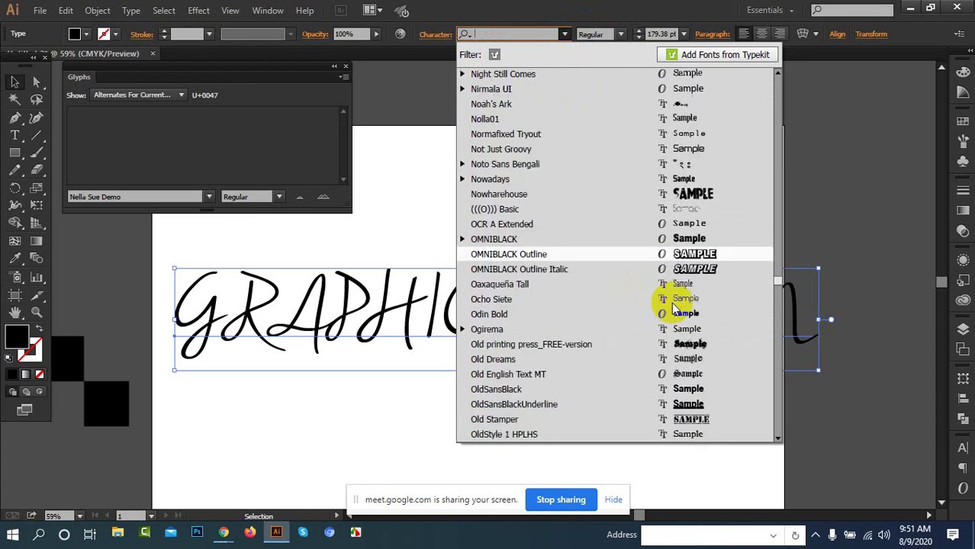
click(641, 372)
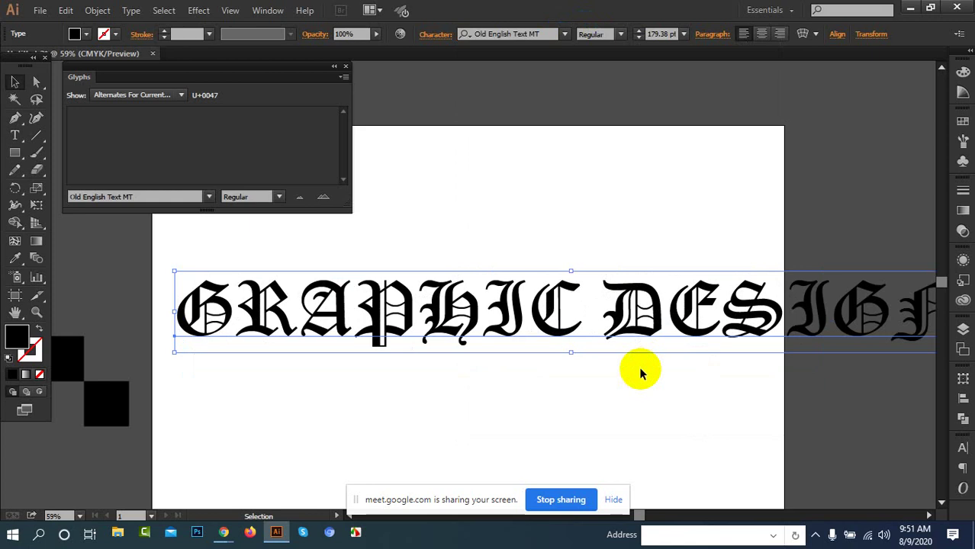
Step: Reposition the GRAPHIC DESIGN text slightly further left and up on the artboard
drag(544, 327, 481, 326)
drag(575, 299, 552, 310)
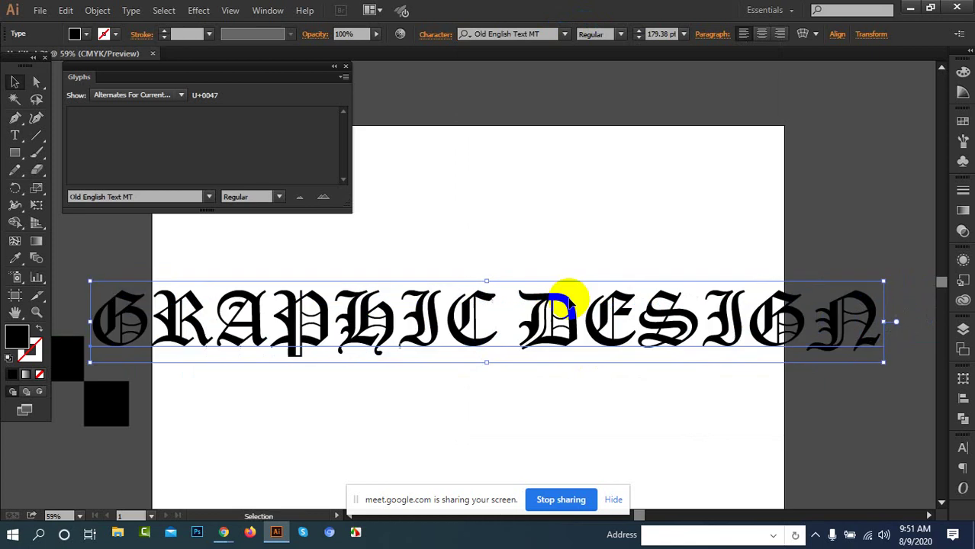
drag(620, 292, 605, 305)
drag(620, 301, 689, 277)
drag(573, 328, 587, 326)
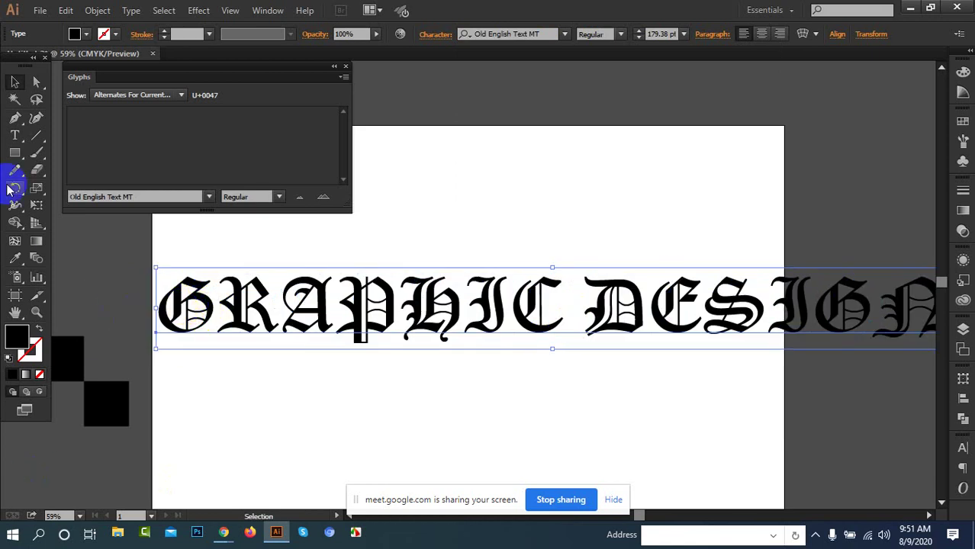
Step: Select the first letter G of the lettering with the Type tool and check its glyph alternates
click(15, 135)
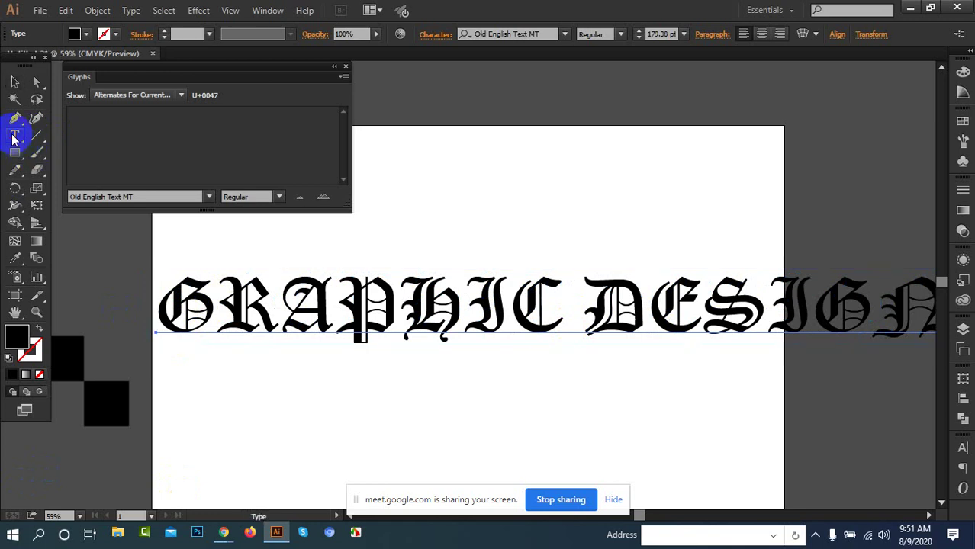
drag(217, 300, 158, 304)
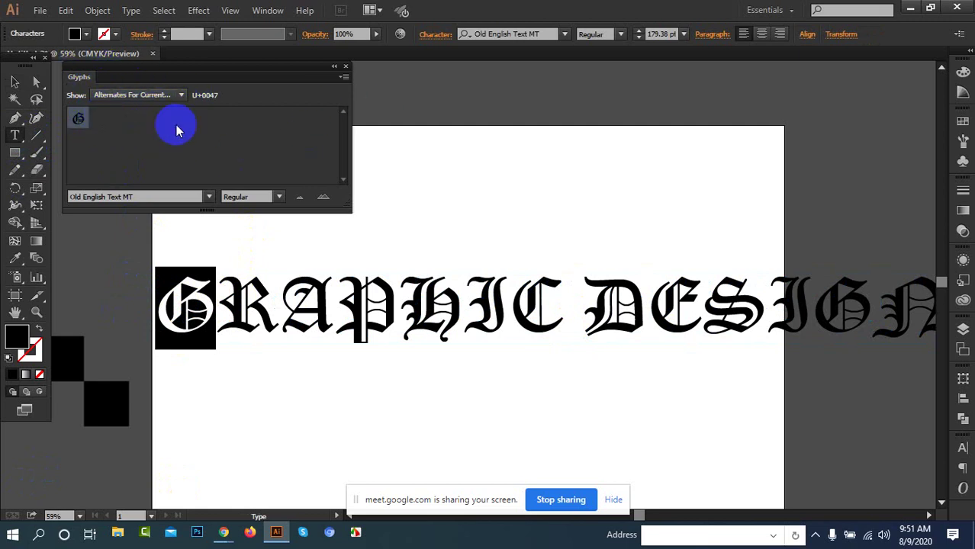
click(483, 94)
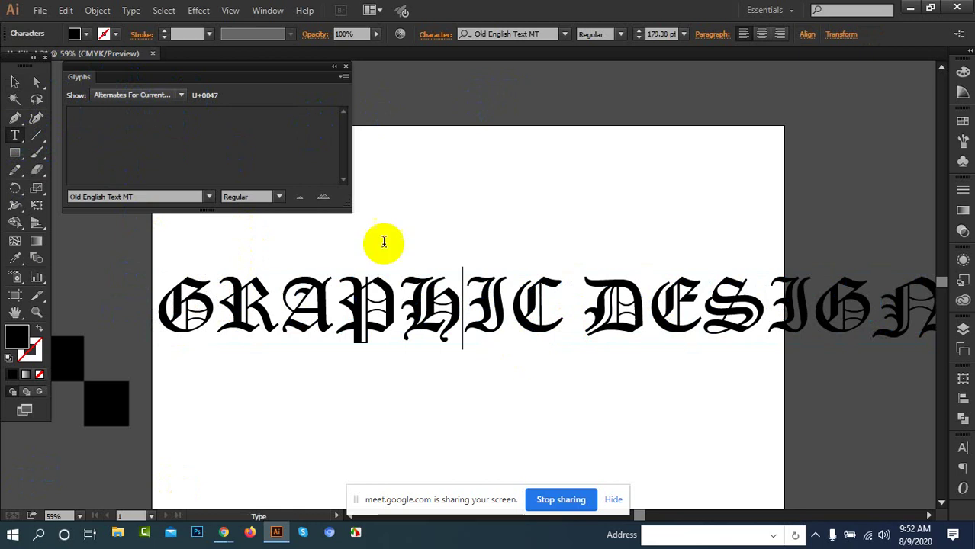
Step: Try to reapply Old English Text MT from the insertion point inside the word GRAPHIC
click(563, 35)
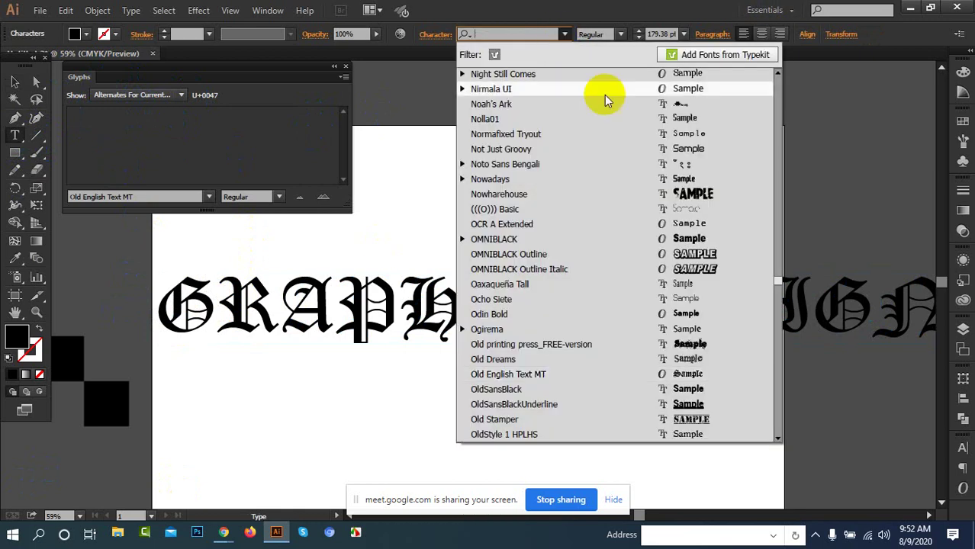
scroll(678, 336, down, 2)
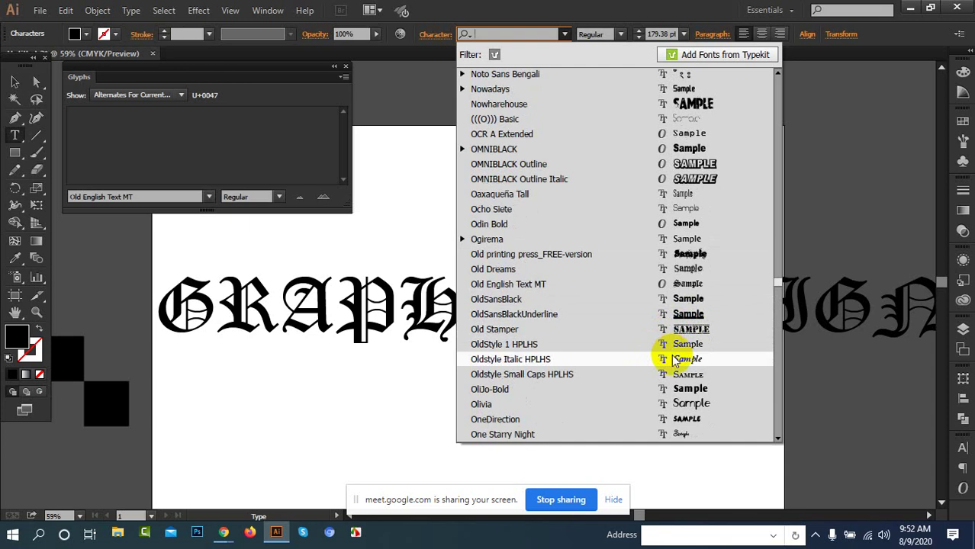
click(675, 282)
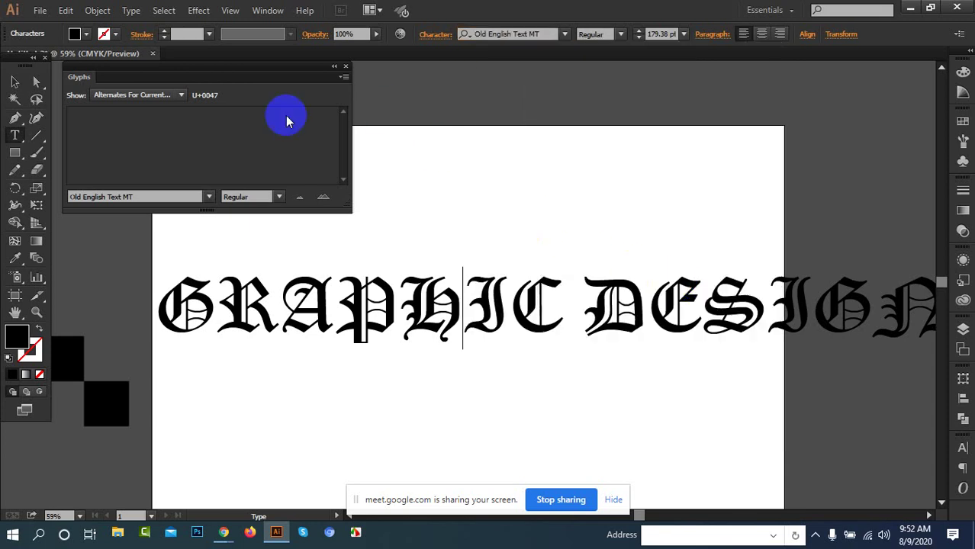
Step: Select the whole GRAPHIC DESIGN text object and set its font to Oldstyle Italic HPLHS
click(13, 82)
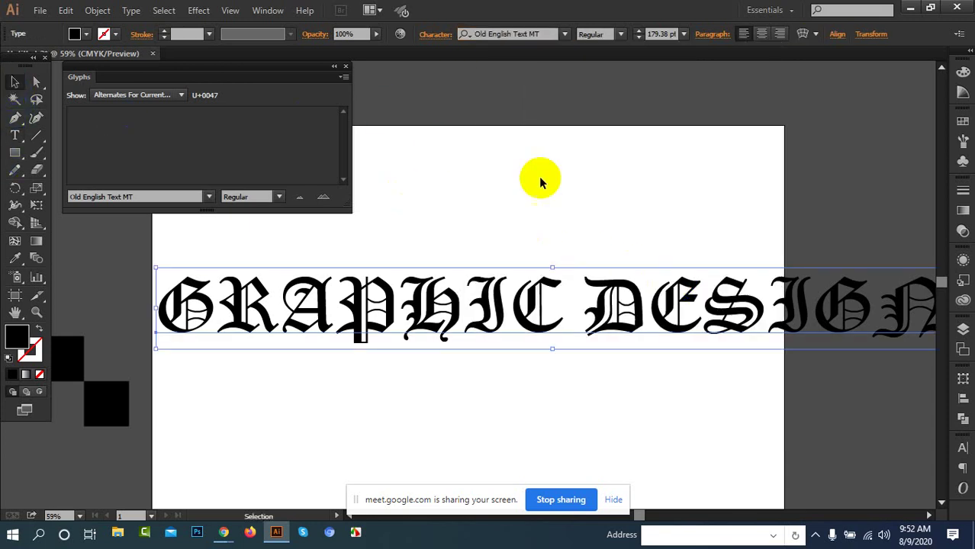
click(565, 35)
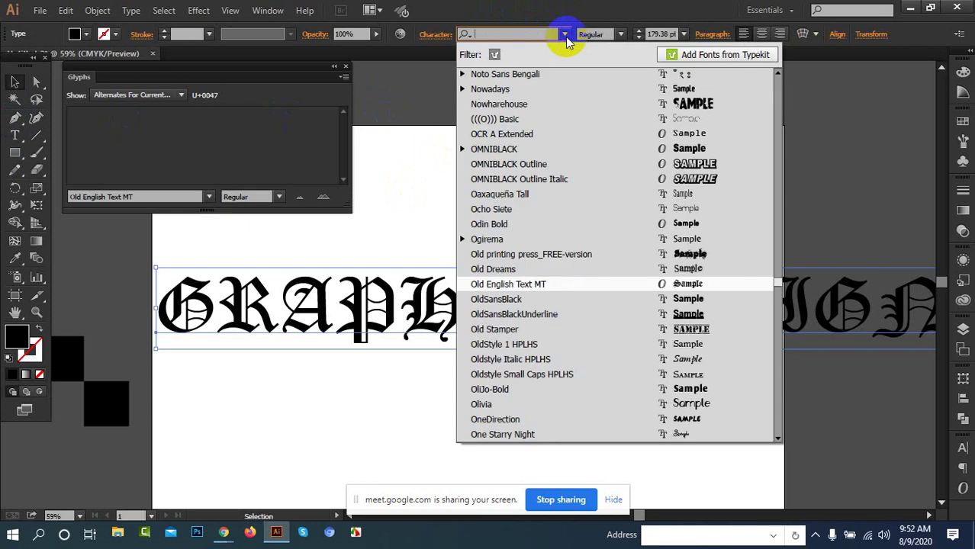
click(718, 359)
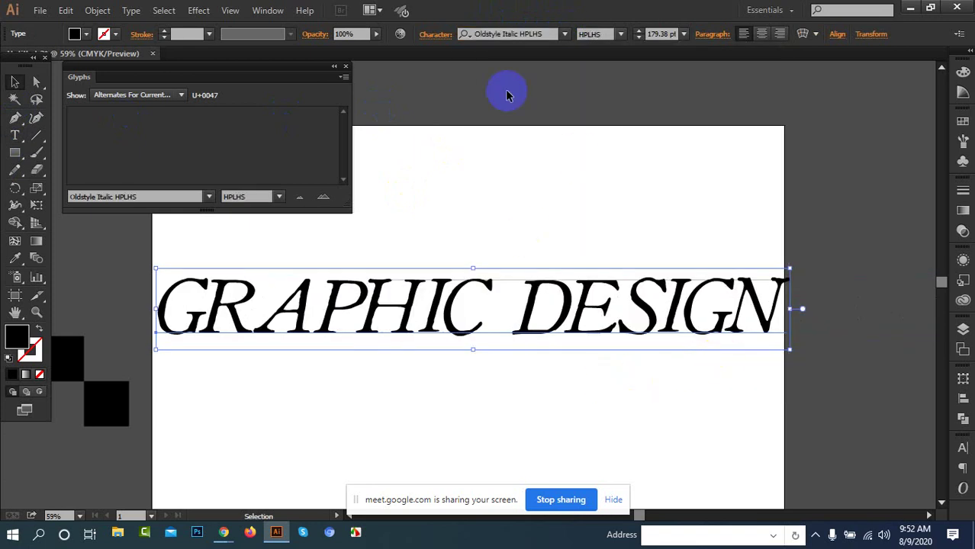
Step: Set the font of the GRAPHIC DESIGN text object to Pacifico Regular
click(564, 35)
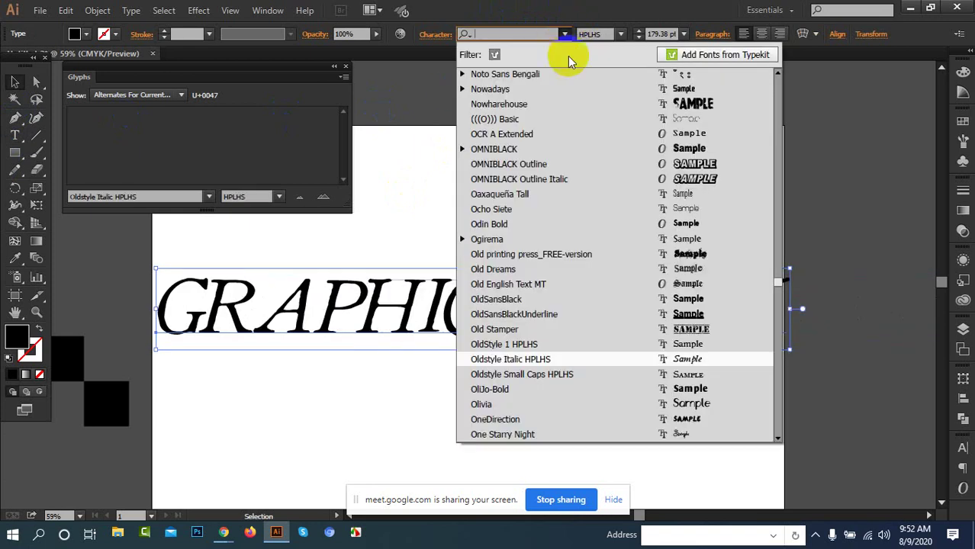
scroll(641, 359, down, 2)
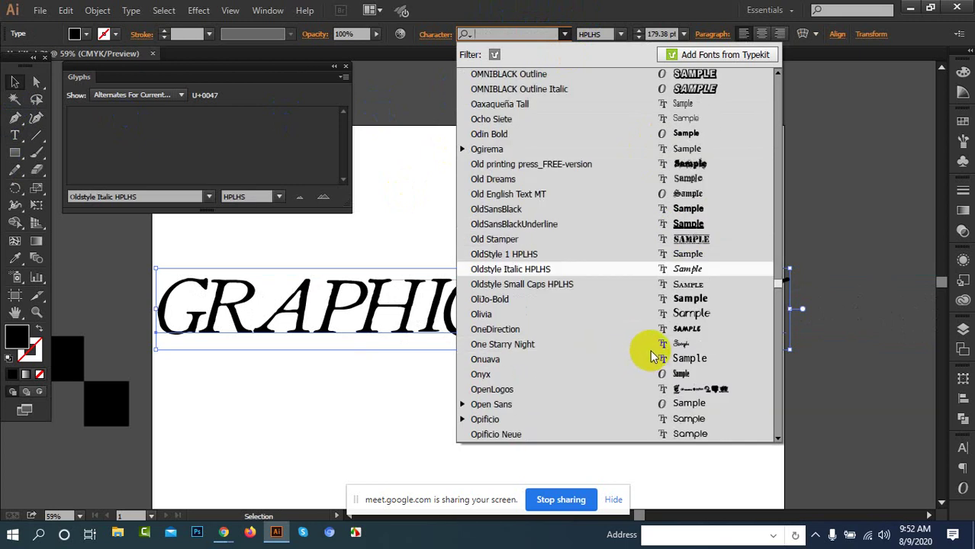
scroll(658, 367, down, 3)
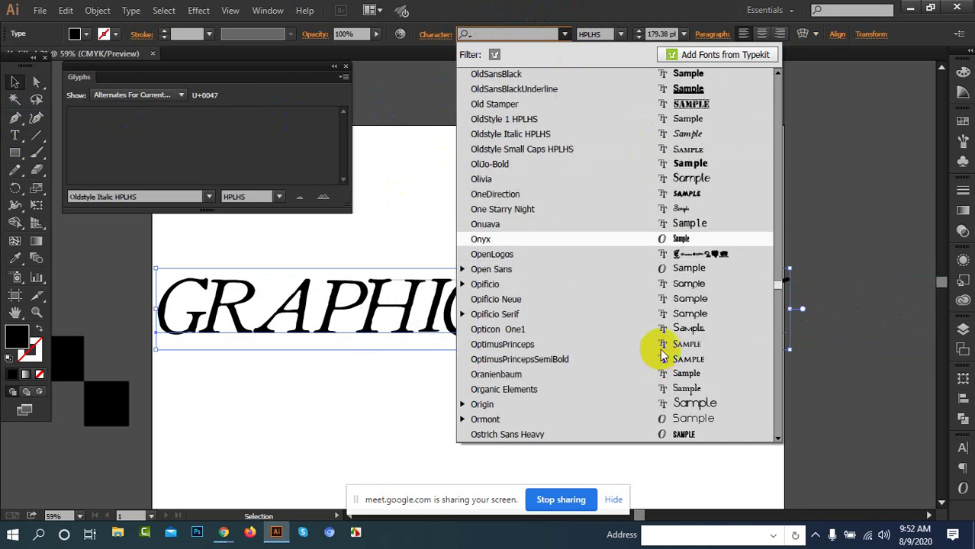
scroll(663, 311, down, 1)
scroll(670, 313, down, 3)
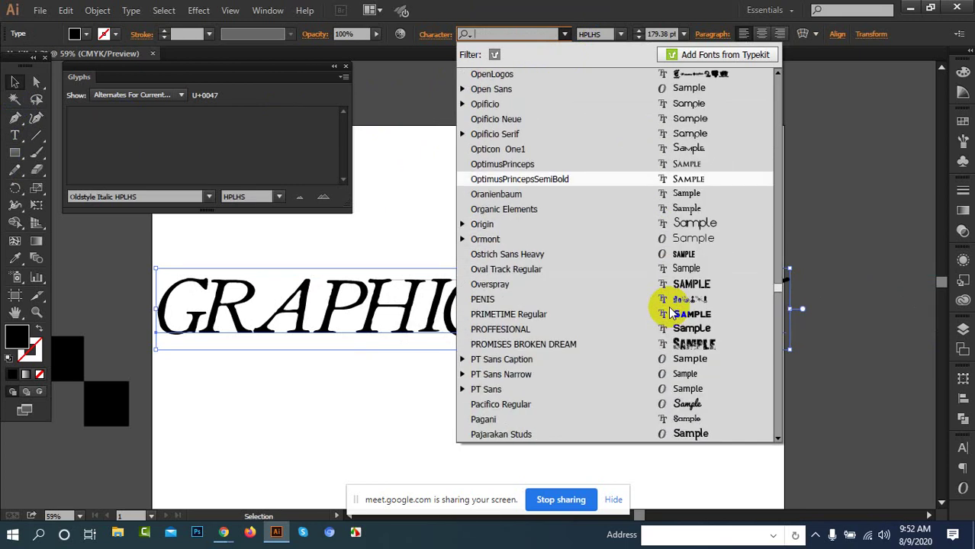
click(670, 404)
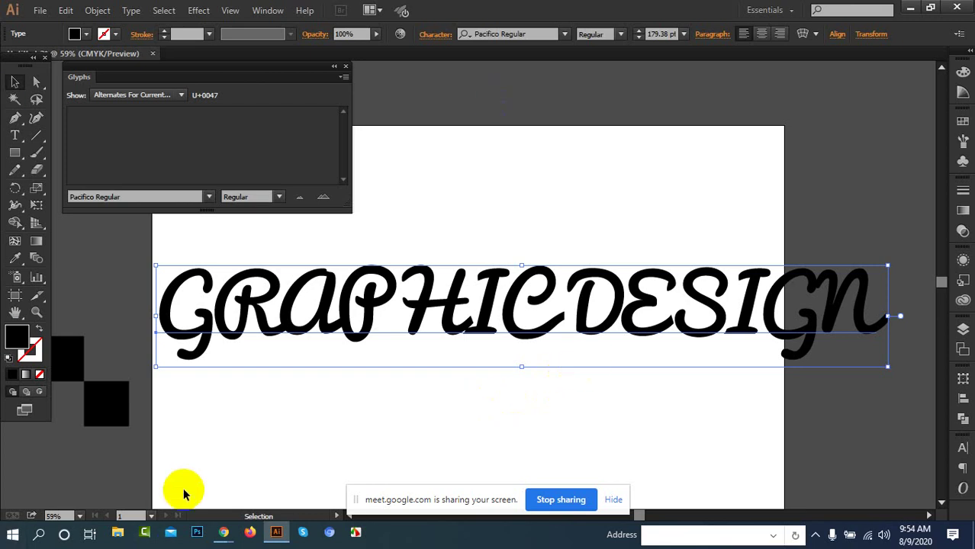
Step: Switch to the Google Meet window, mute the microphone, and return to Illustrator
mouse_move(232, 540)
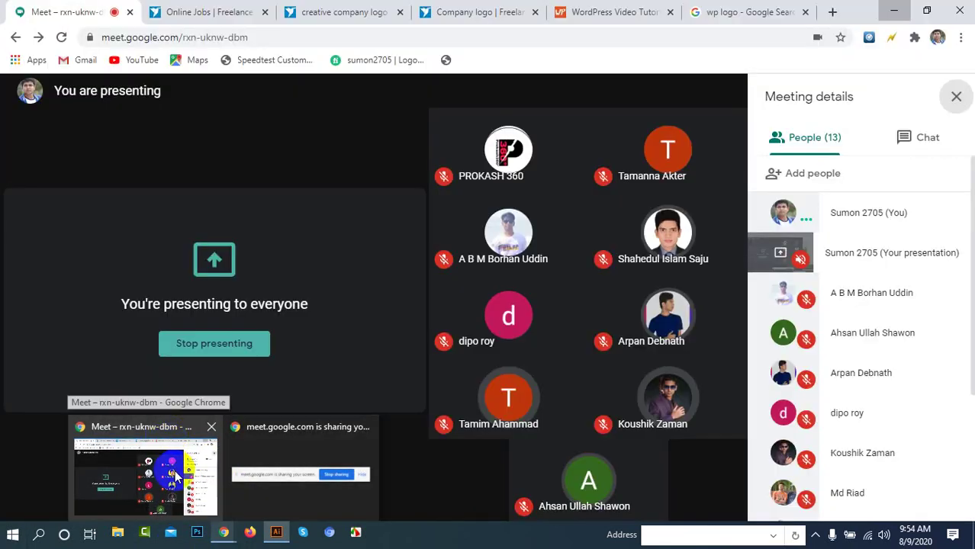
click(175, 478)
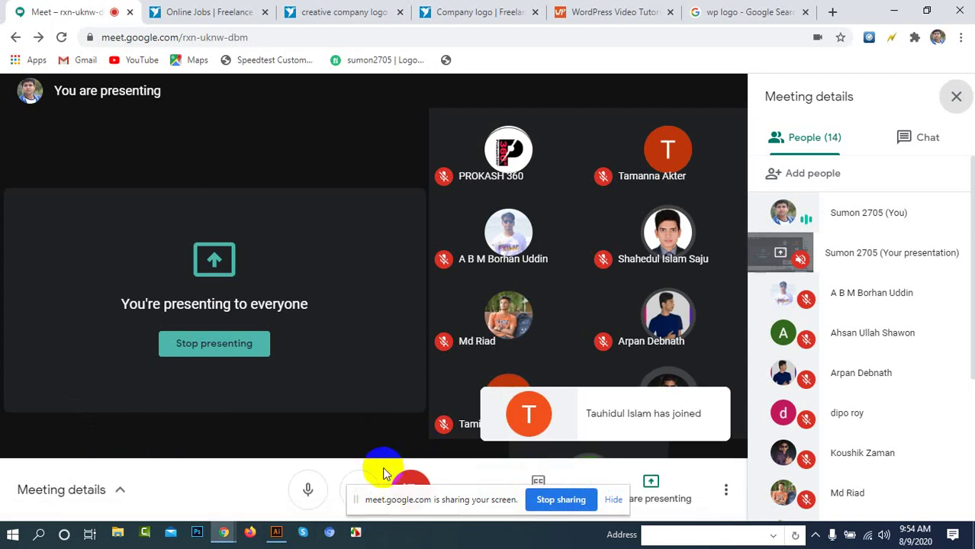
click(305, 494)
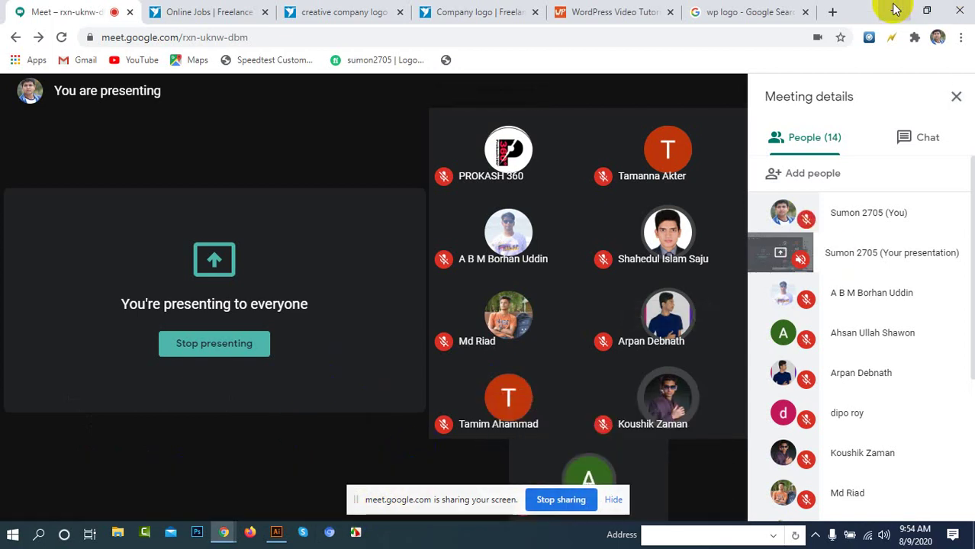
click(895, 9)
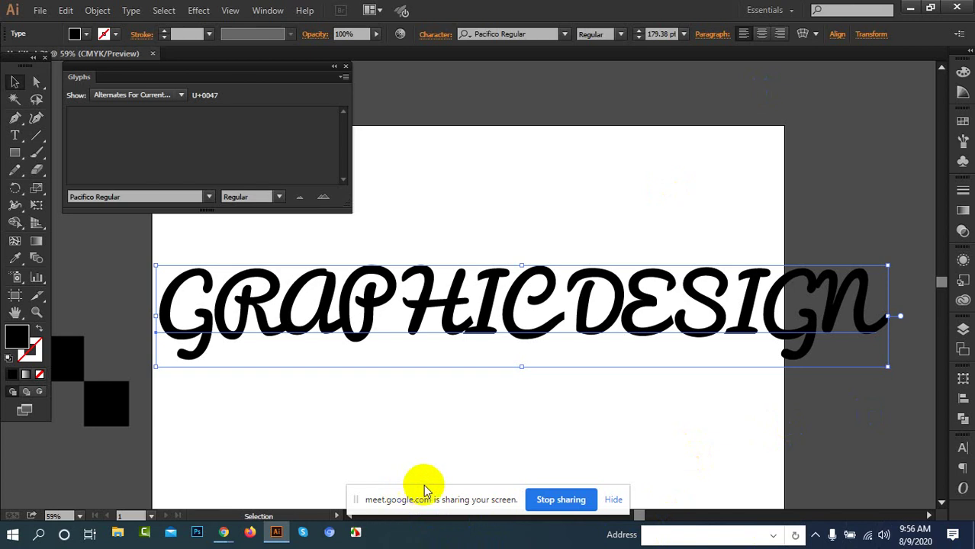
Step: Move the screen-sharing notice off the artboard and turn the microphone back on in Google Meet
click(463, 494)
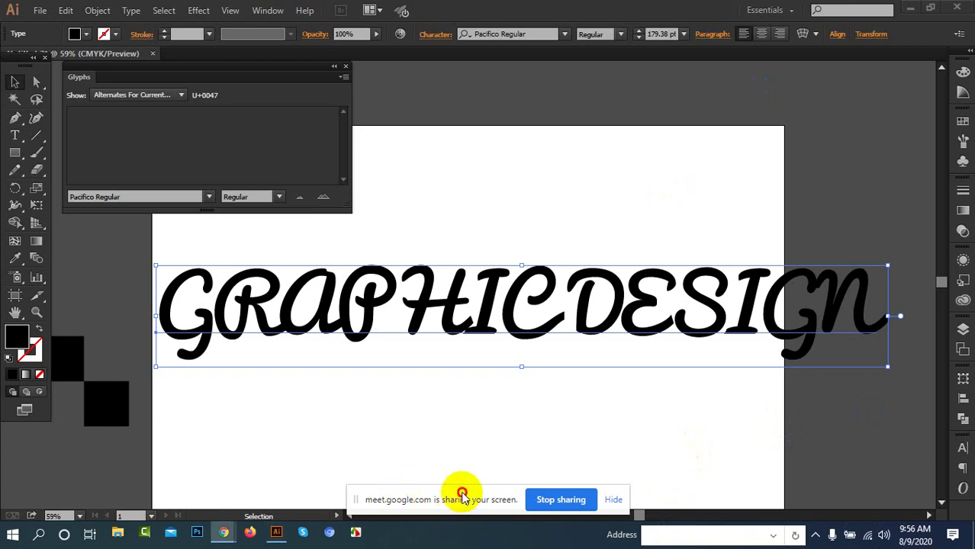
drag(462, 495, 497, 547)
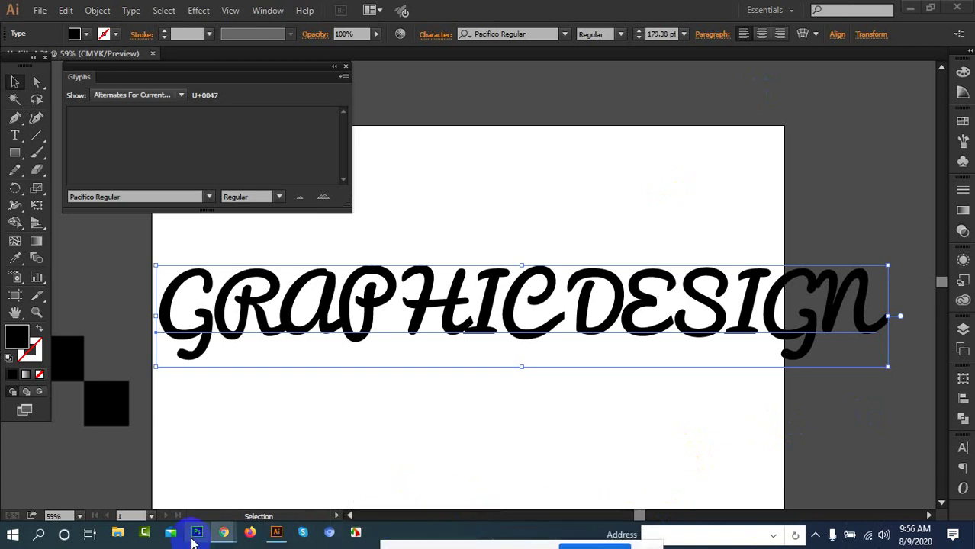
click(177, 475)
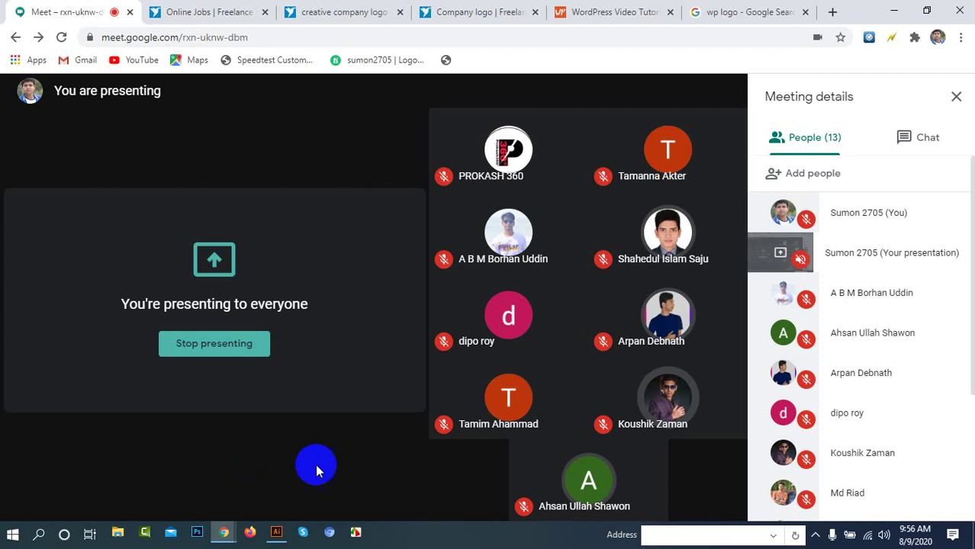
click(312, 487)
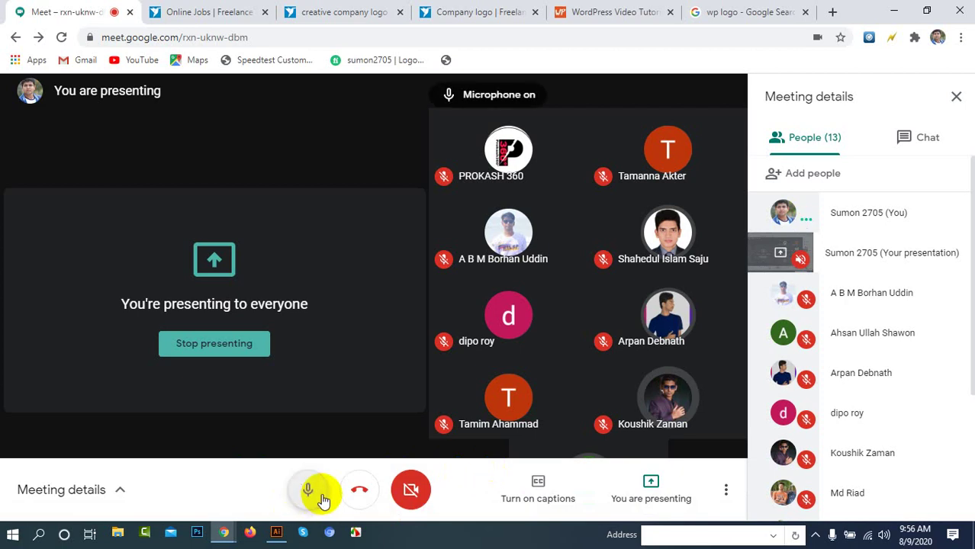
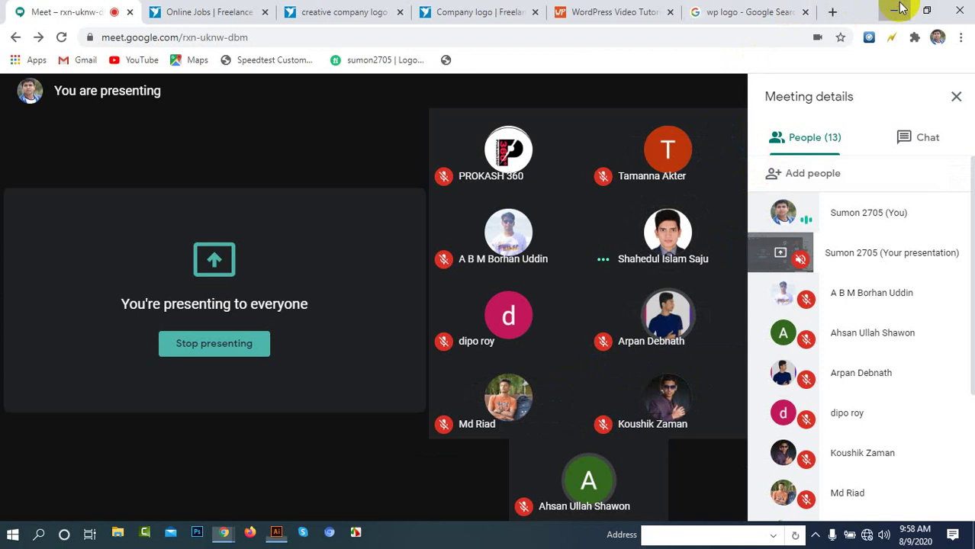
Step: Return to Illustrator and close the Glyphs panel
click(895, 9)
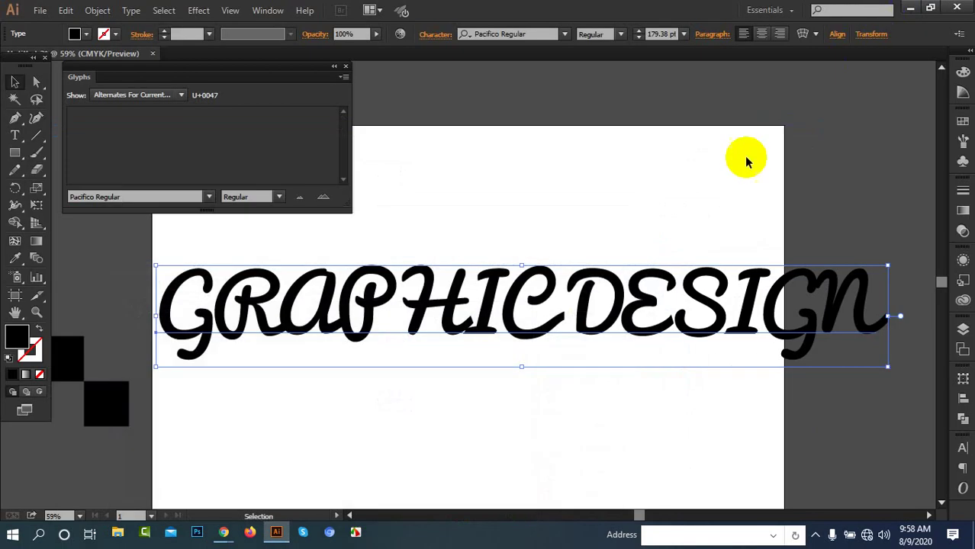
click(513, 241)
click(361, 318)
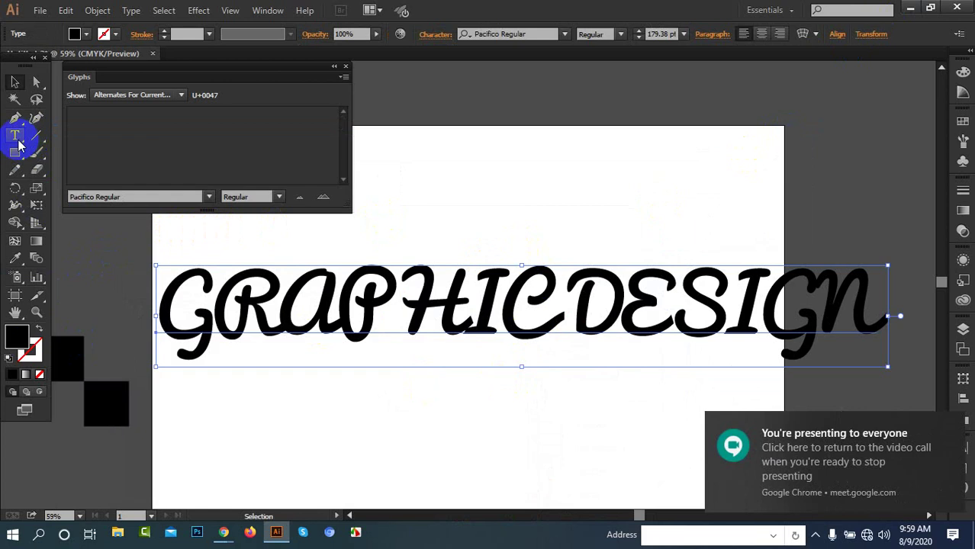
click(345, 67)
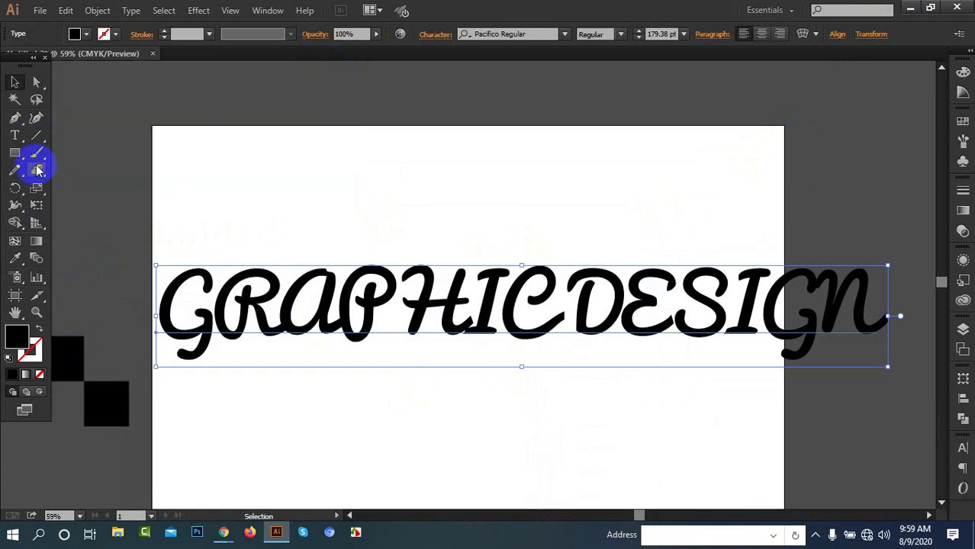
Step: Select the first G of the GRAPHIC DESIGN text and show its alternates for the current selection in the Glyphs panel
click(14, 135)
click(221, 315)
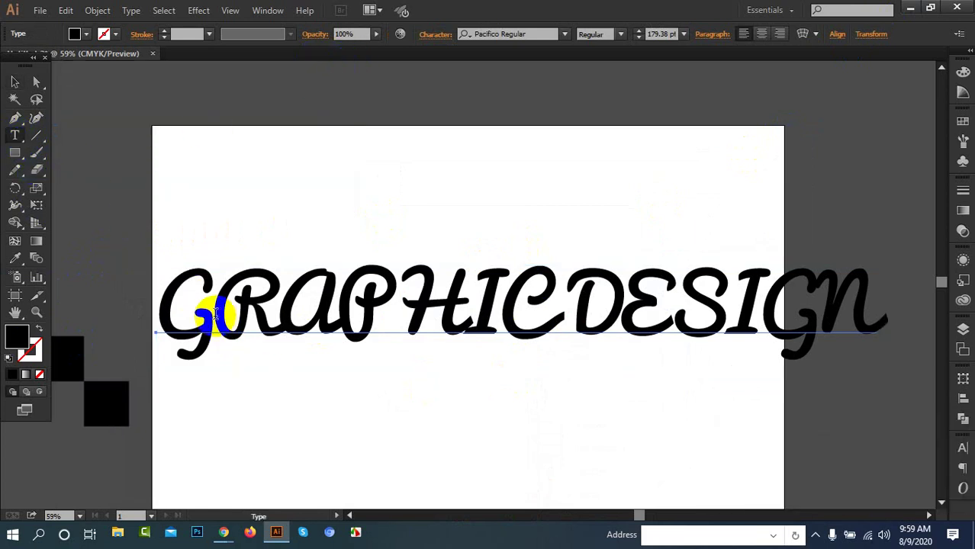
drag(211, 317, 176, 317)
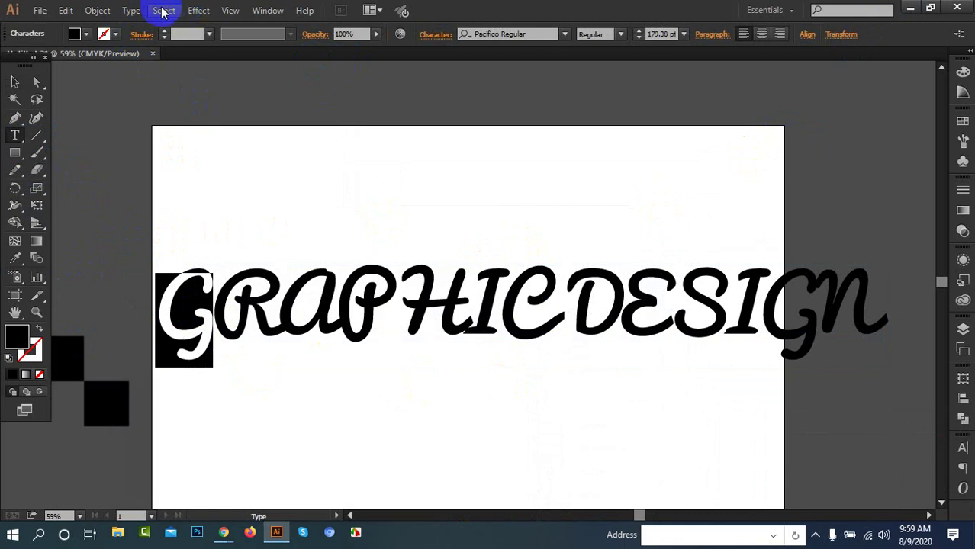
click(131, 9)
click(172, 91)
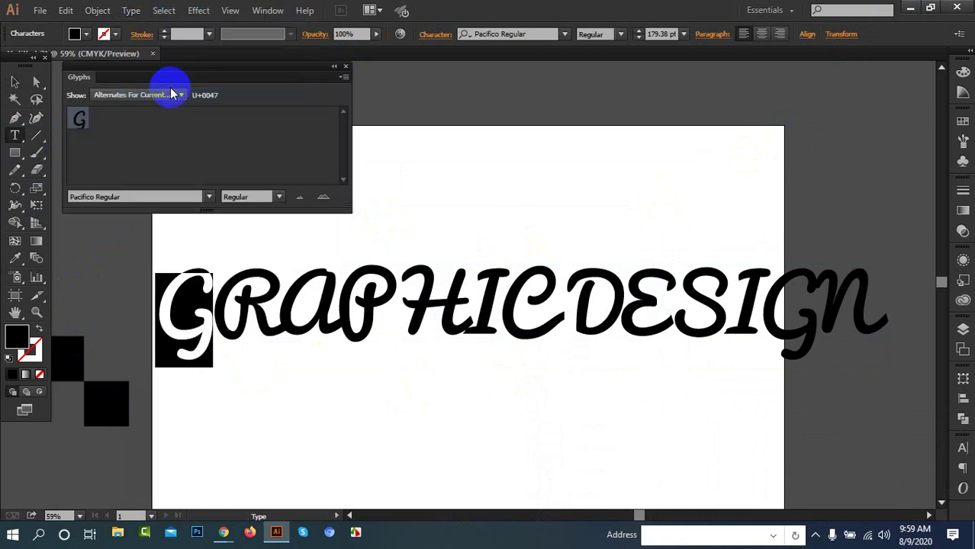
click(151, 95)
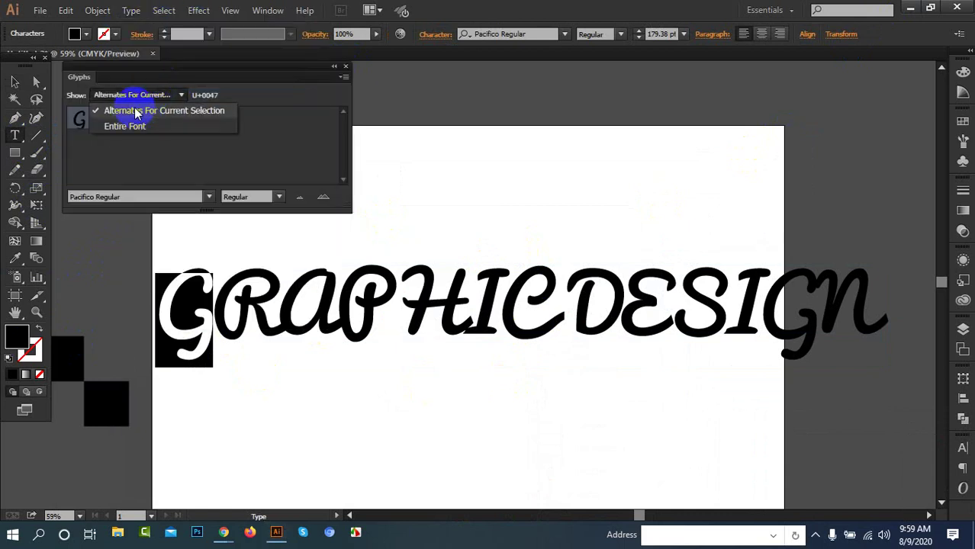
click(136, 111)
Step: Check the glyph alternates for the final N of the lettering and close the Glyphs panel
click(898, 311)
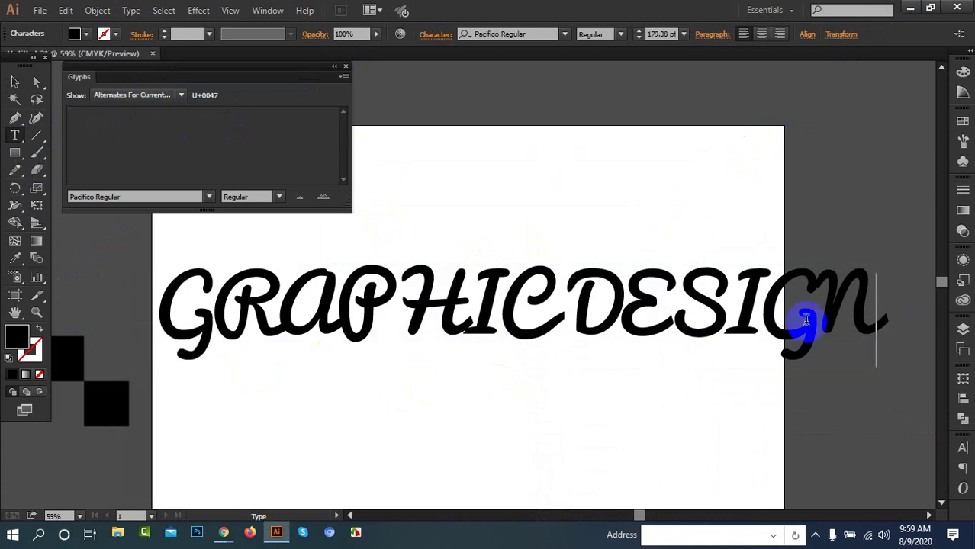
drag(819, 291, 849, 311)
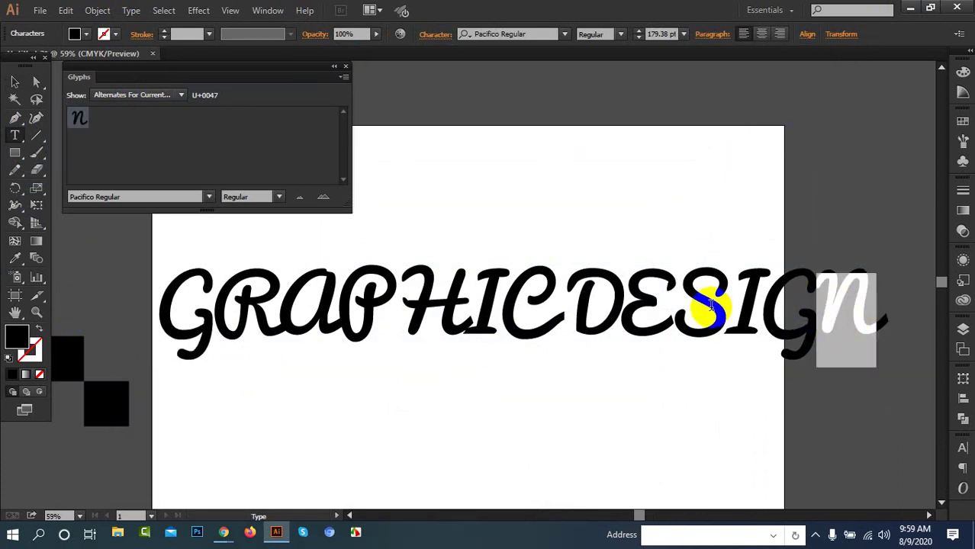
click(401, 276)
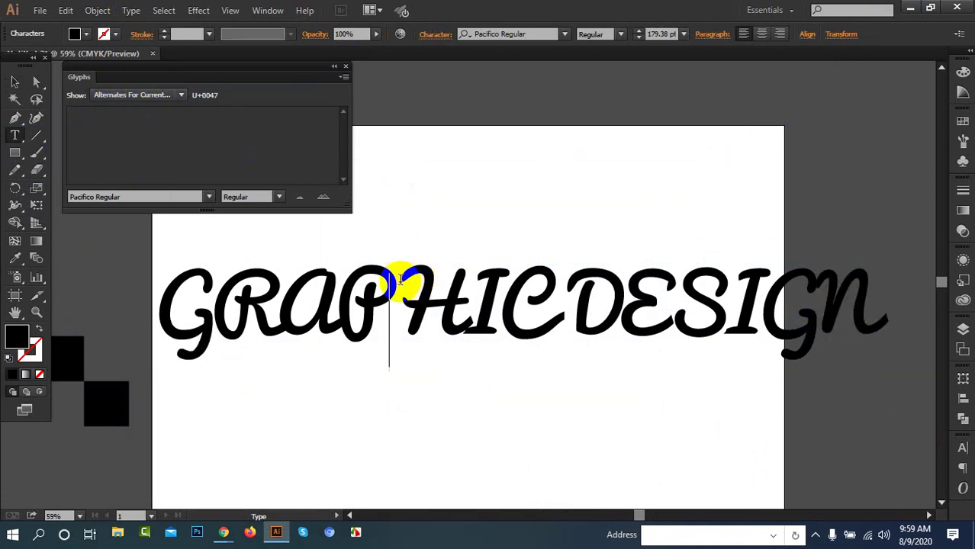
click(345, 68)
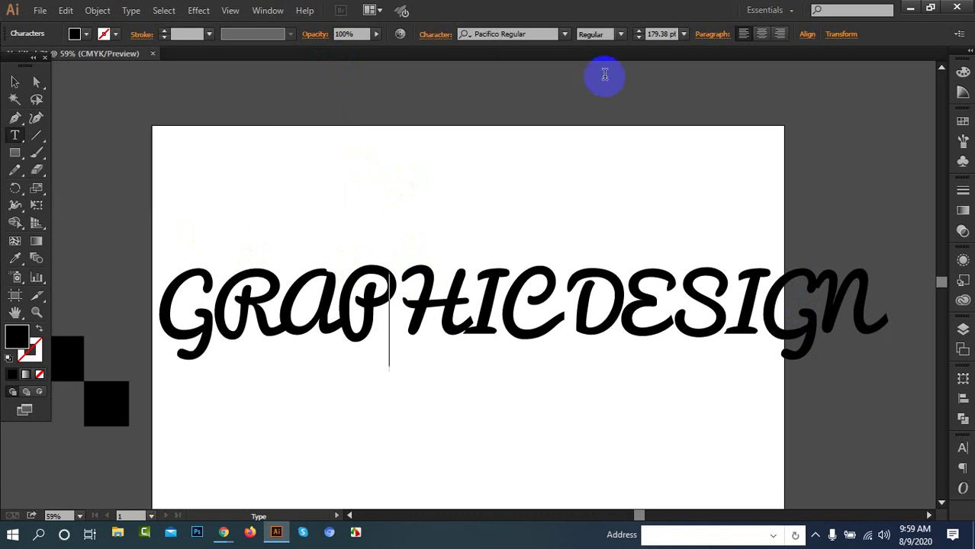
click(566, 36)
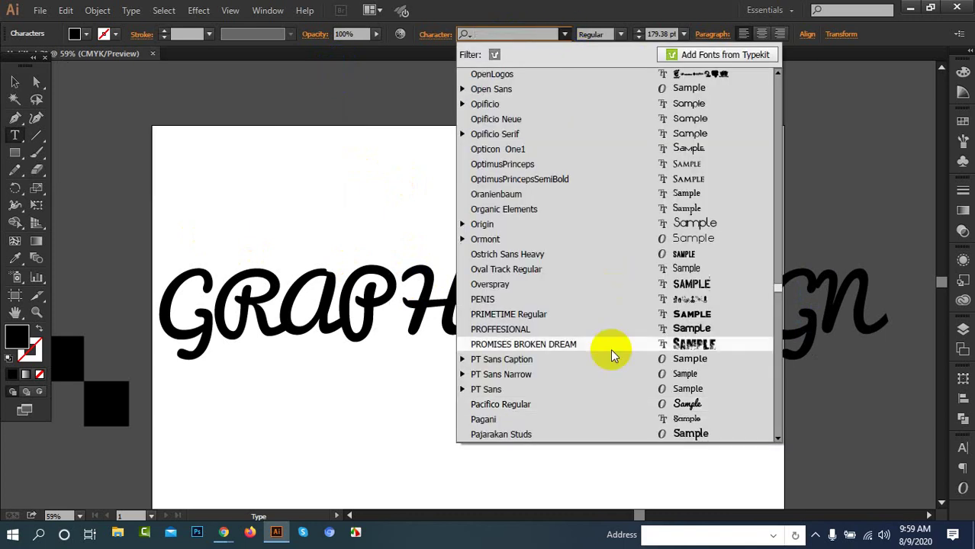
scroll(621, 389, down, 1)
scroll(603, 373, down, 1)
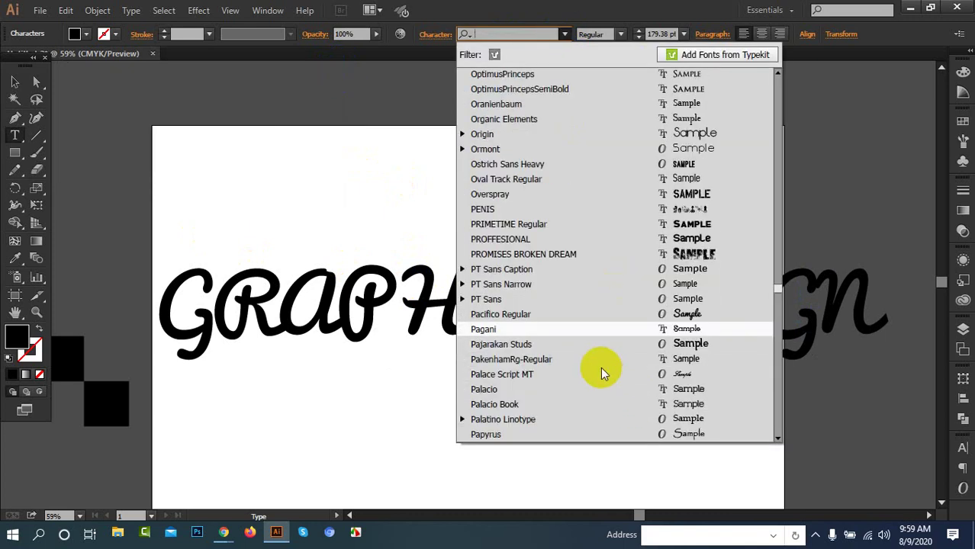
click(649, 315)
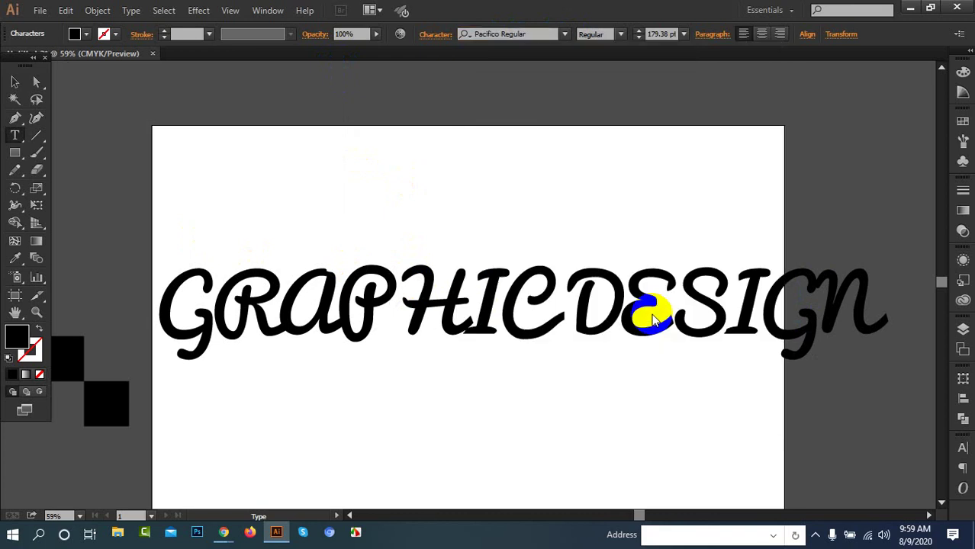
Step: Select the whole GRAPHIC DESIGN text object and set its font to Parchment
click(15, 82)
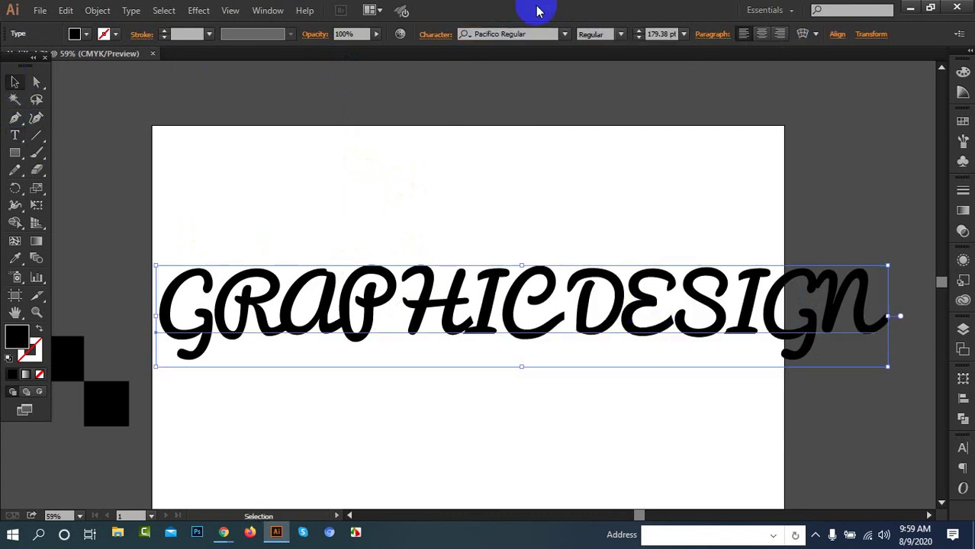
click(565, 34)
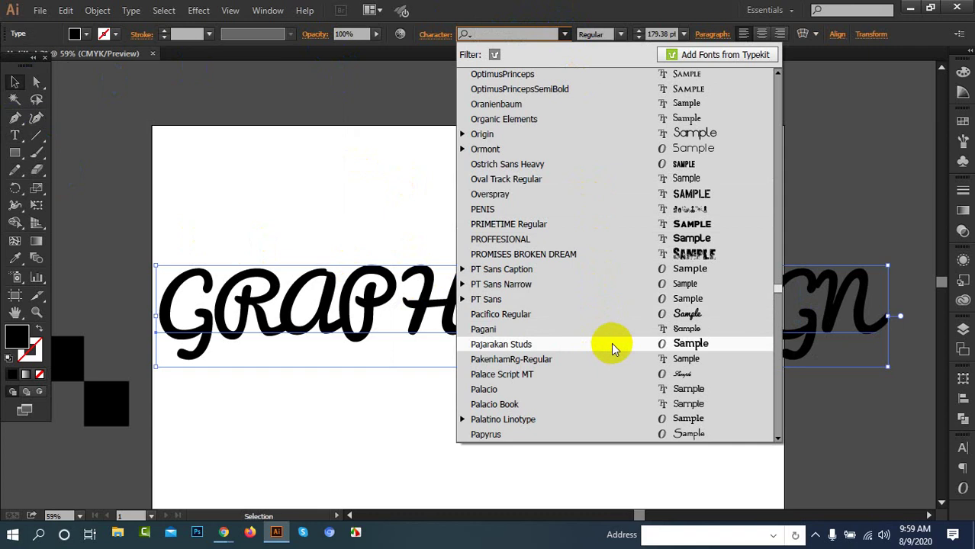
scroll(607, 347, down, 1)
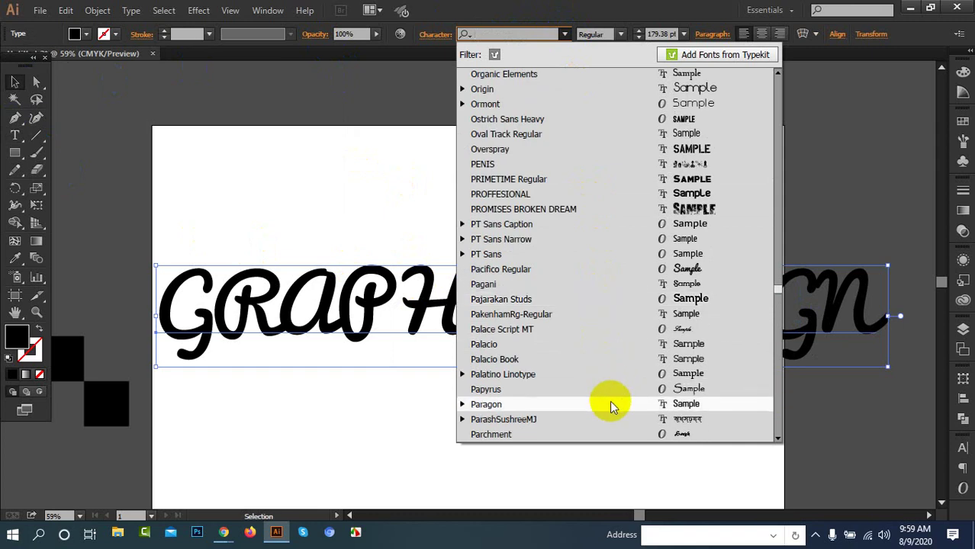
click(610, 434)
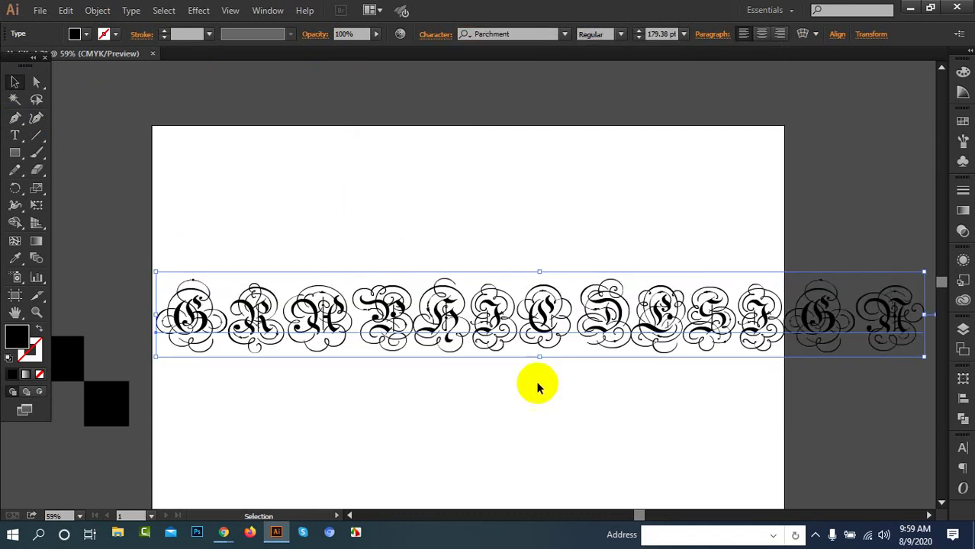
Step: Set the font of the GRAPHIC DESIGN text object to ParmaPetitSCItalic
click(564, 38)
scroll(564, 316, down, 4)
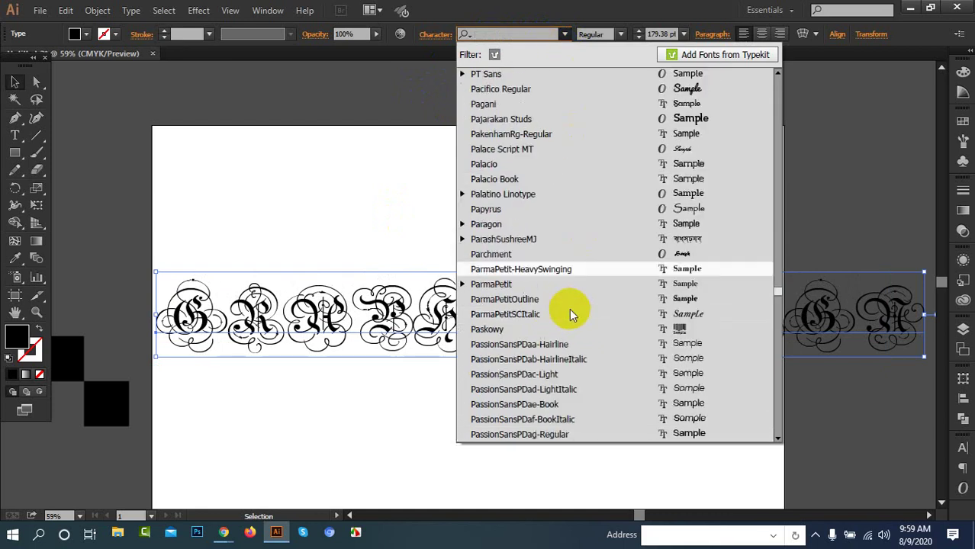
click(569, 316)
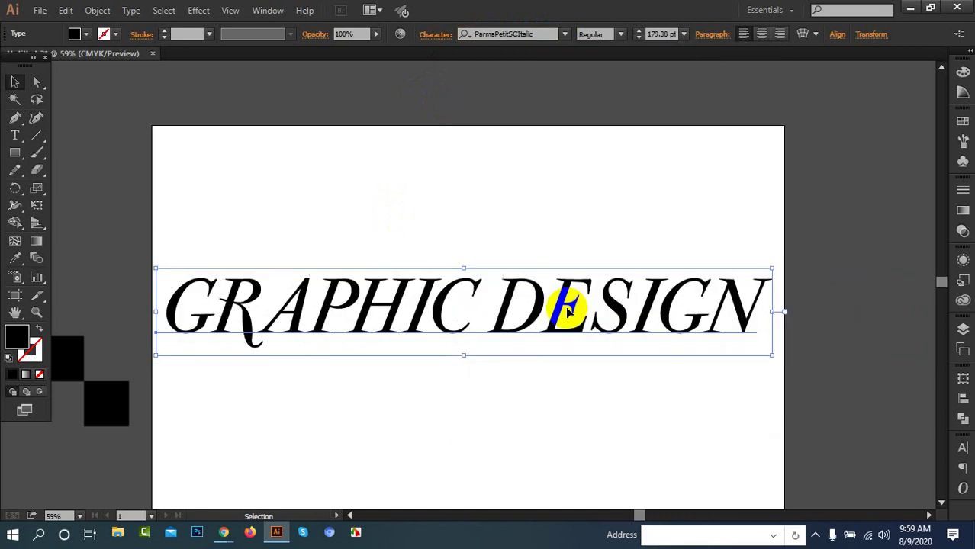
Step: Set the font of the GRAPHIC DESIGN text object to Pistara
click(564, 35)
scroll(588, 305, down, 3)
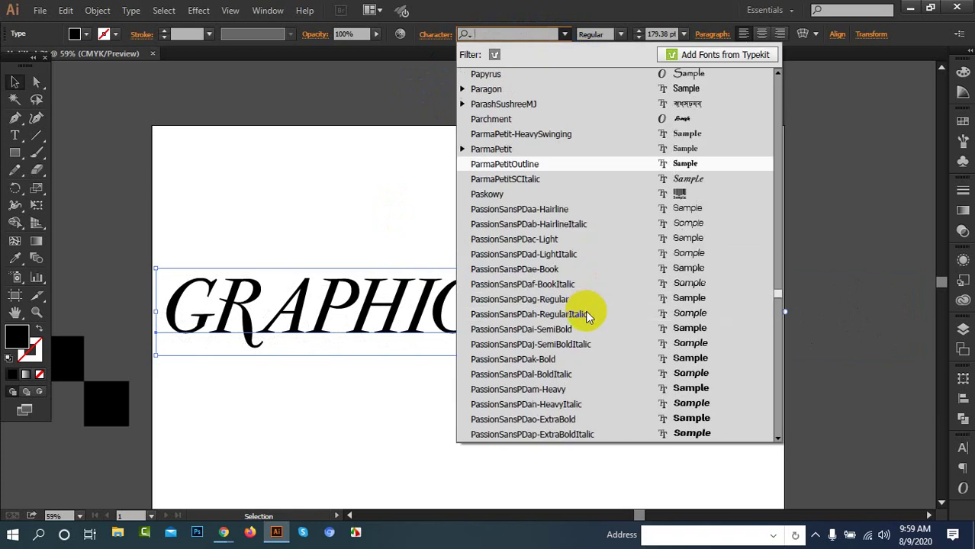
scroll(588, 316, down, 15)
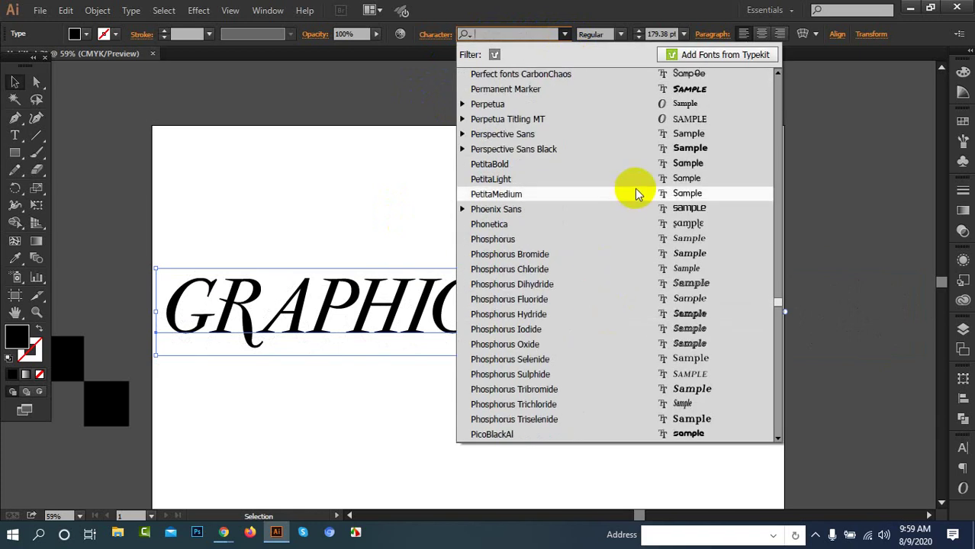
scroll(675, 114, down, 3)
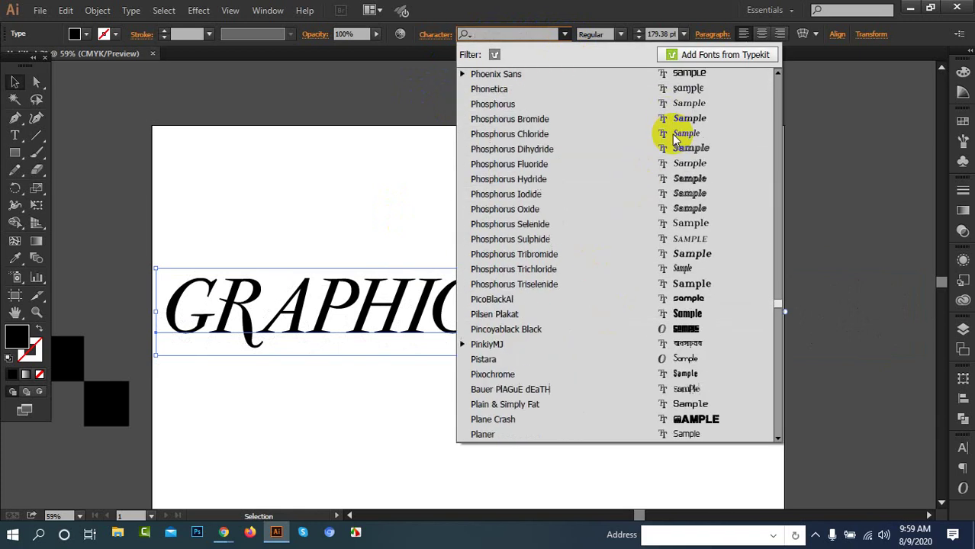
click(693, 362)
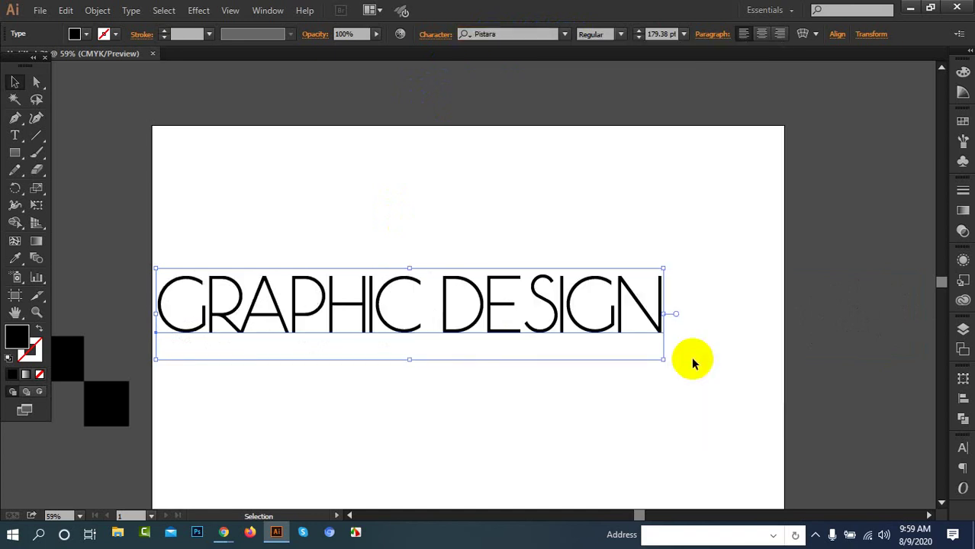
Step: Set the font of the GRAPHIC DESIGN text object to Pristina
click(565, 34)
scroll(603, 327, down, 2)
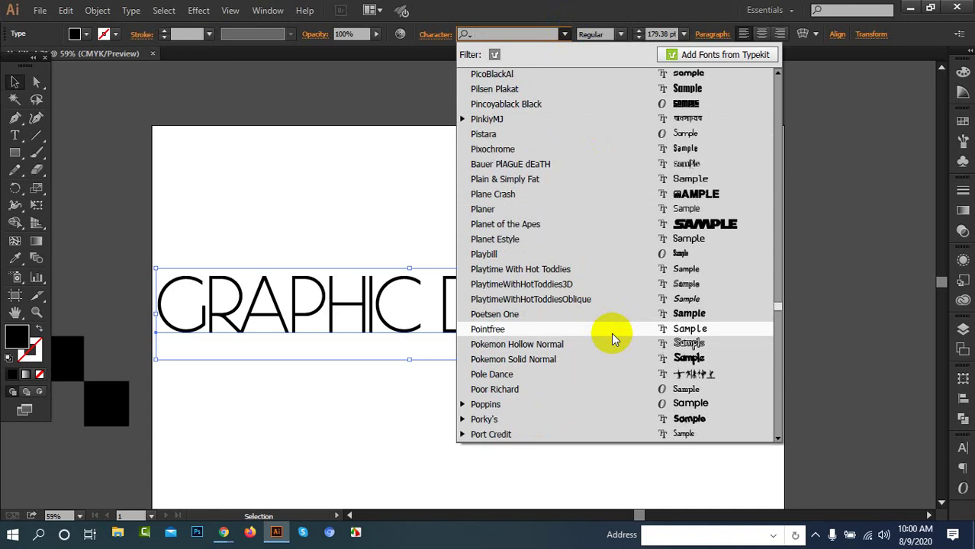
scroll(618, 354, down, 4)
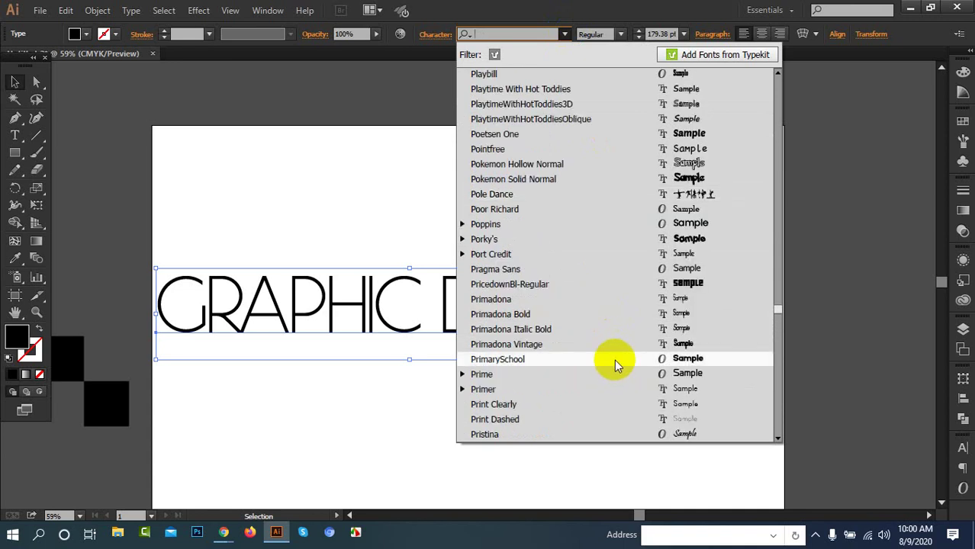
scroll(616, 364, down, 1)
click(621, 390)
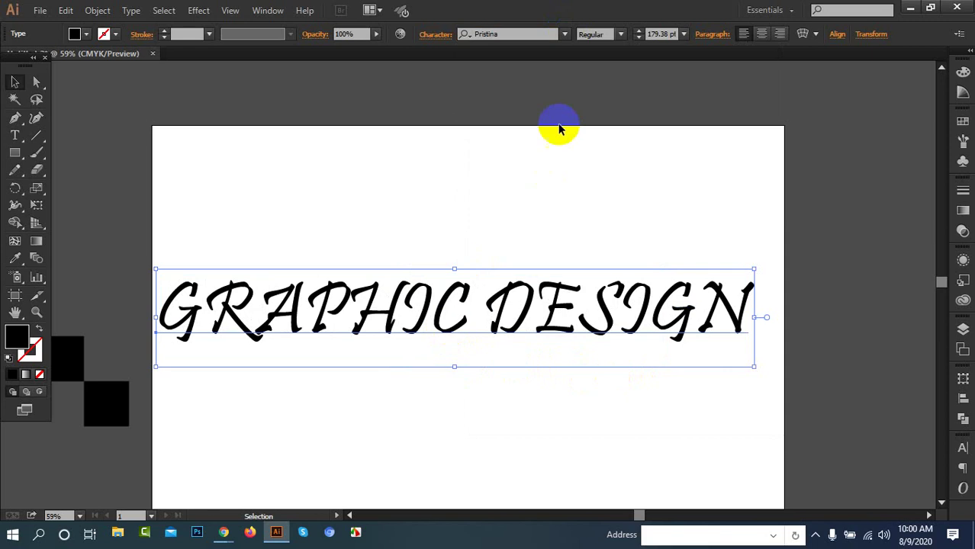
Step: Set the font of the GRAPHIC DESIGN text object to Rage Italic
click(566, 34)
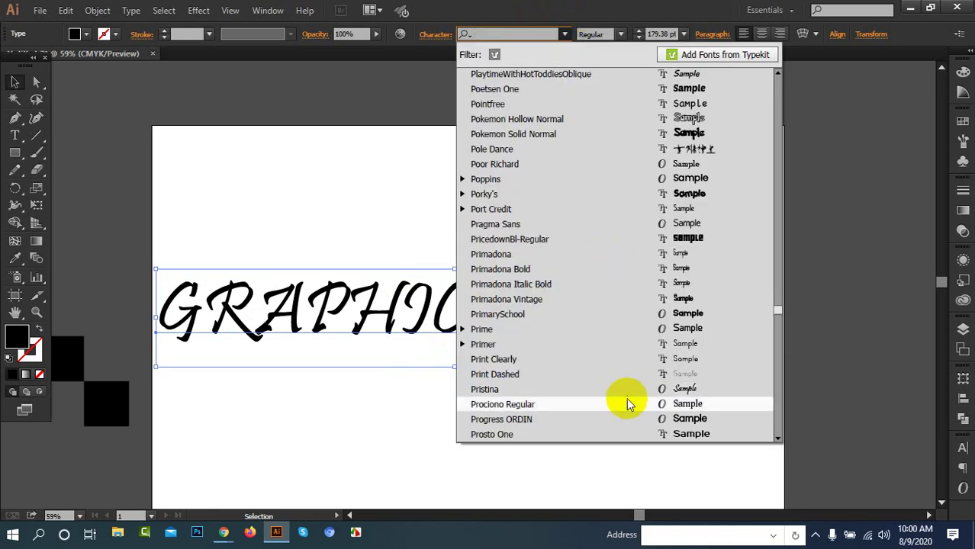
scroll(618, 397, down, 2)
scroll(616, 395, down, 2)
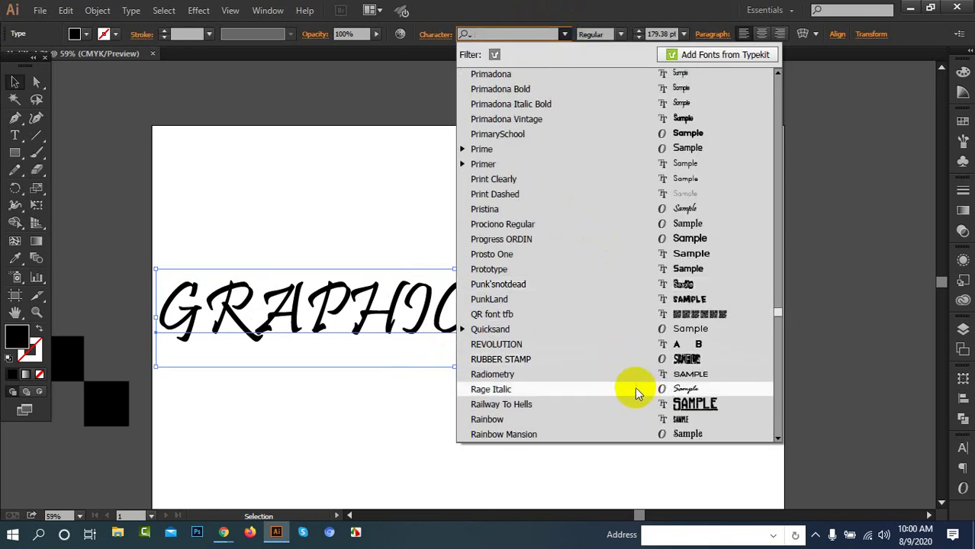
click(636, 391)
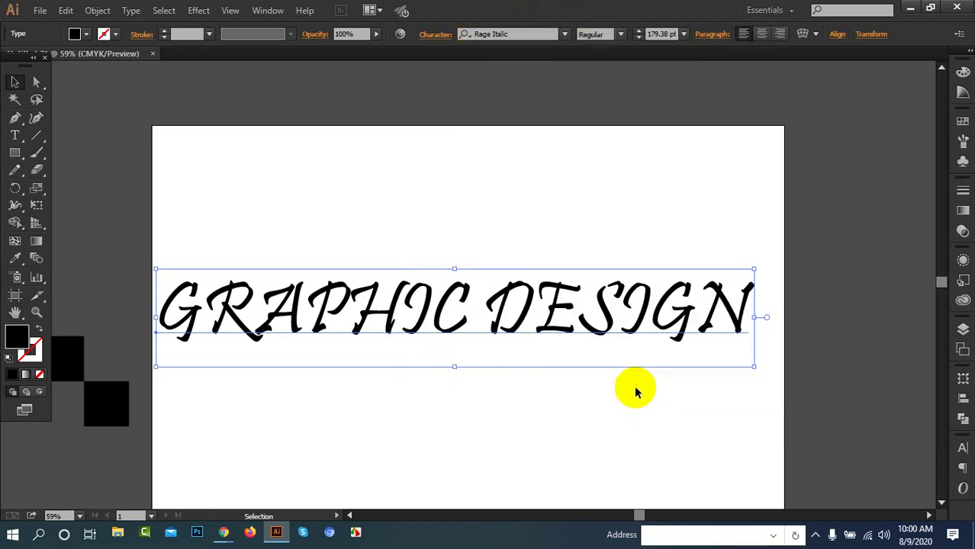
Step: Select the final N of the Rage Italic lettering and show its alternates for the current selection in the Glyphs panel
click(16, 134)
drag(707, 314, 734, 317)
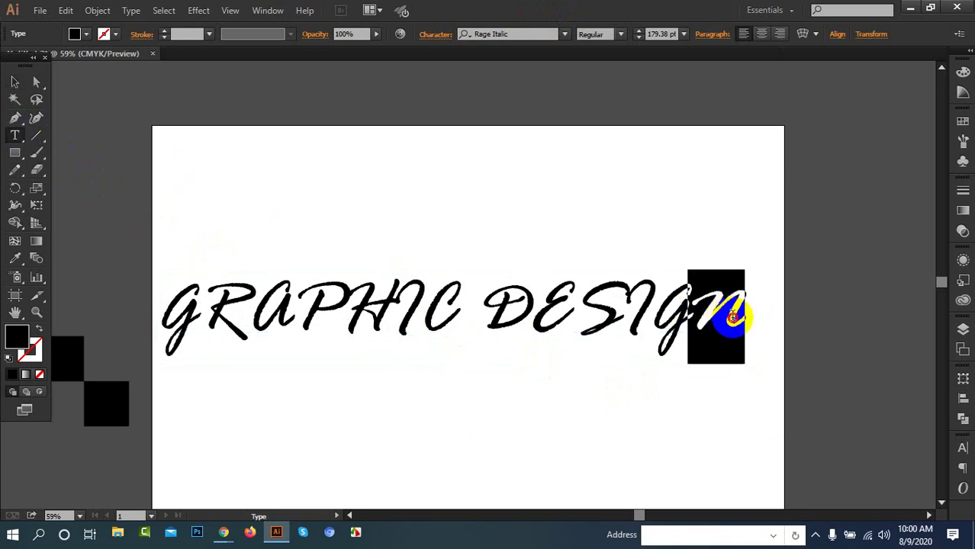
click(131, 10)
click(192, 95)
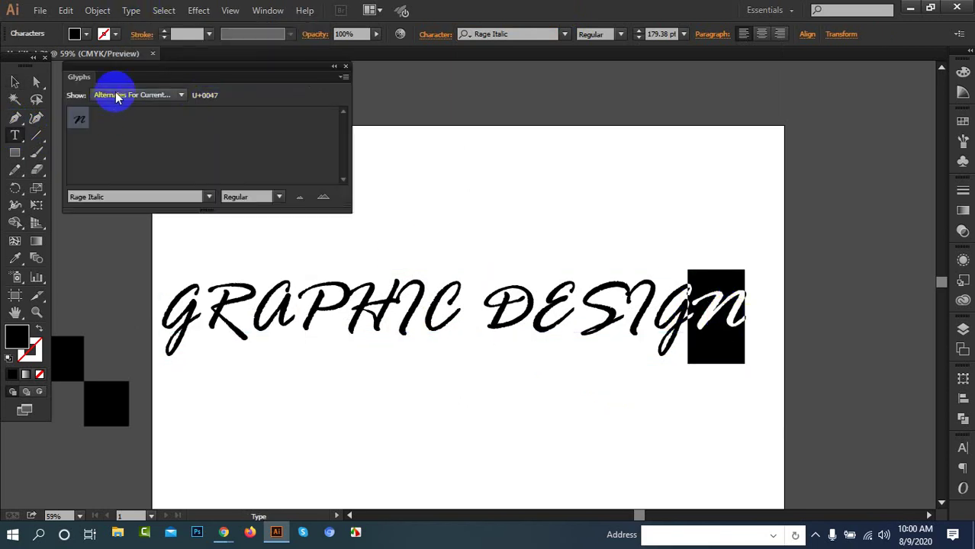
click(116, 97)
click(130, 109)
Step: Check the glyph alternates for the first G in Rage Italic and close the Glyphs panel
click(200, 313)
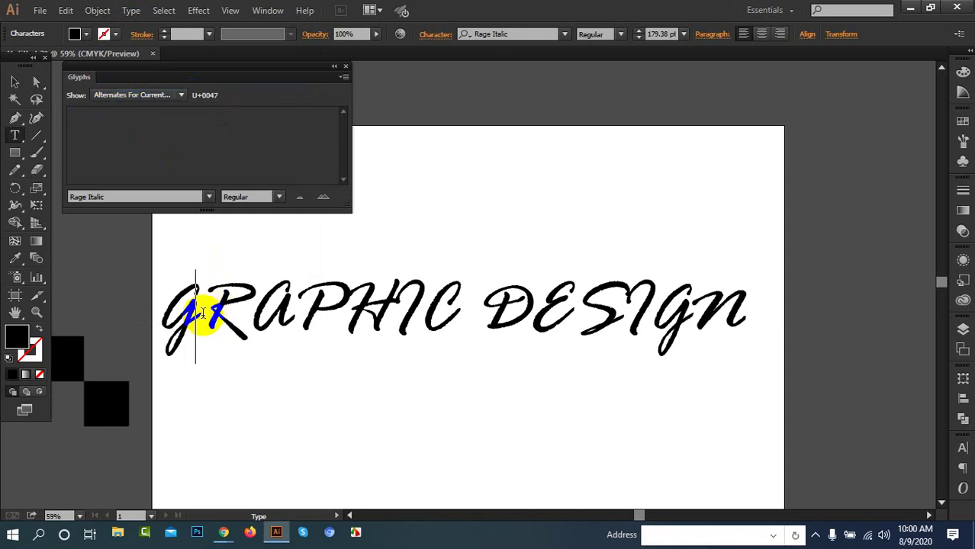
drag(203, 313, 174, 308)
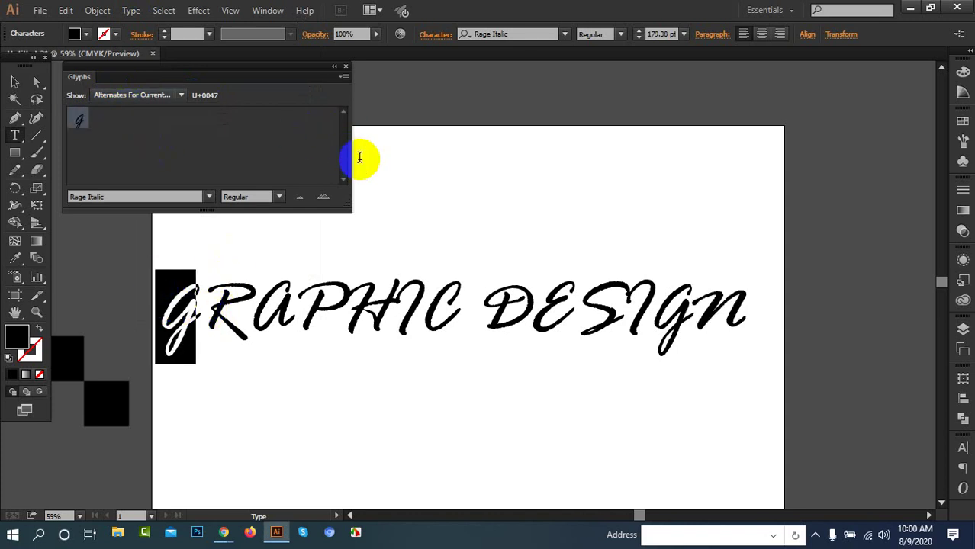
click(359, 159)
click(342, 68)
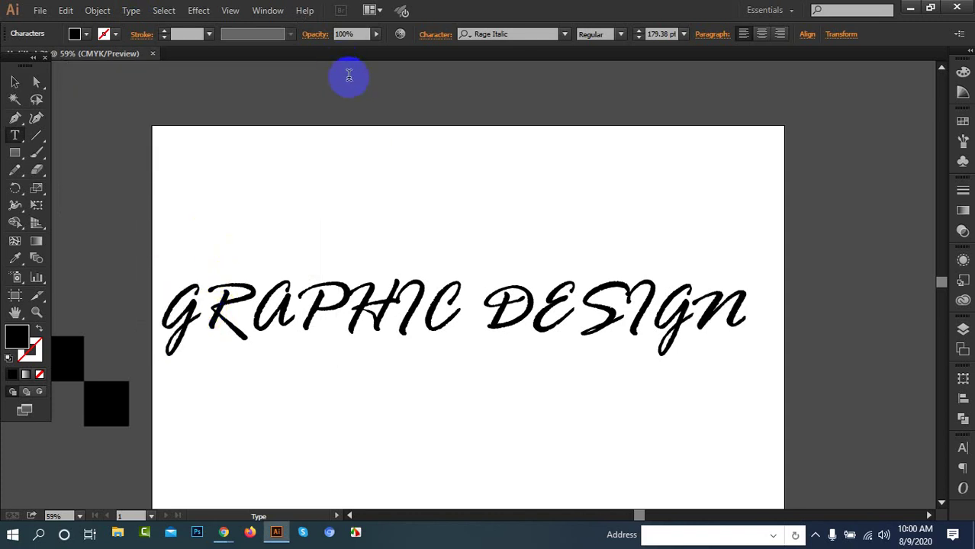
Step: Move the GRAPHIC DESIGN text object up so it sits across the top edge of the artboard
click(14, 84)
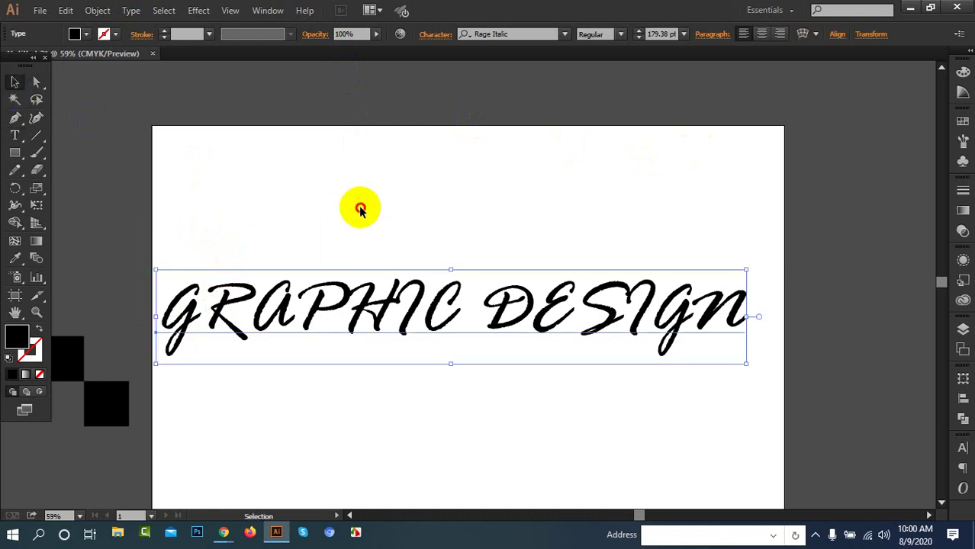
drag(289, 220, 481, 393)
drag(551, 331, 547, 123)
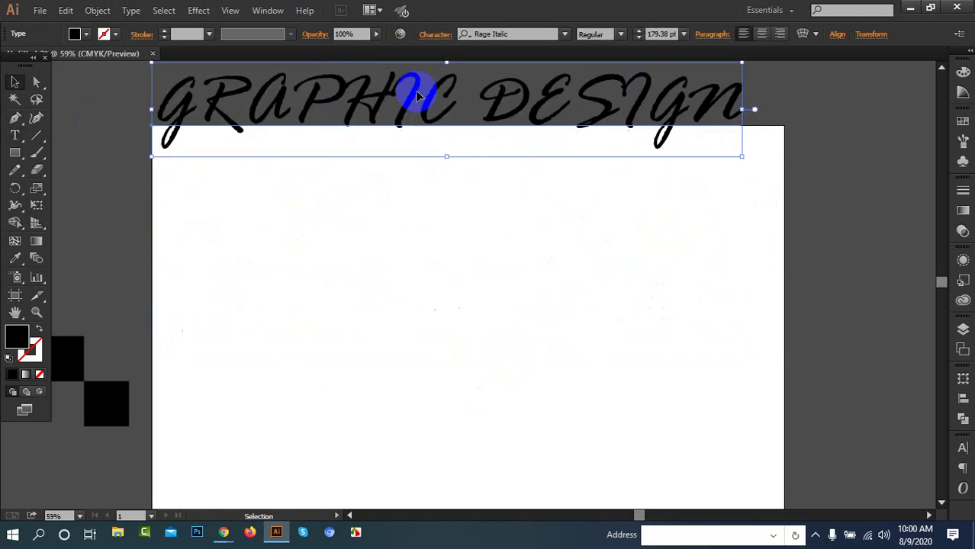
drag(433, 125, 417, 104)
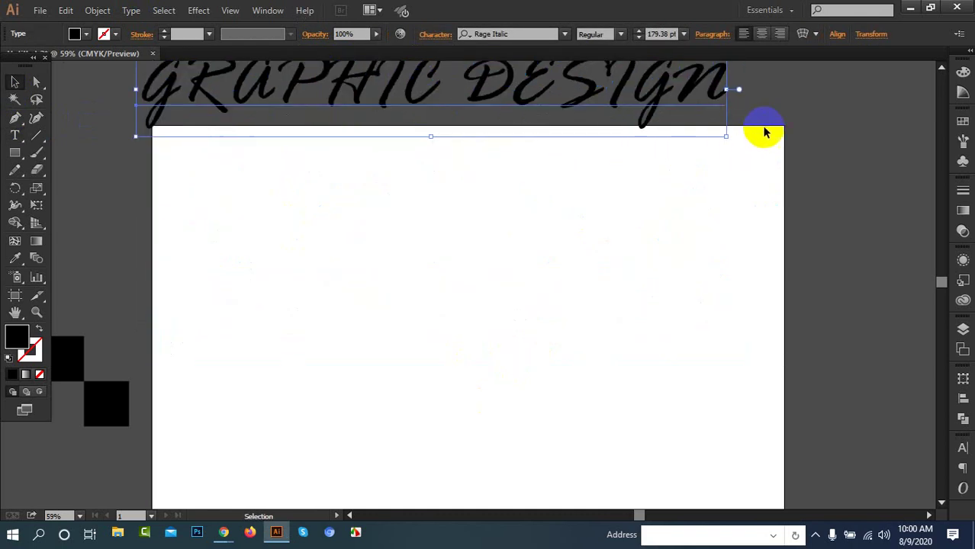
Step: Move the GRAPHIC DESIGN text object up until it sits completely above the artboard, and deselect it
click(790, 120)
scroll(564, 211, up, 3)
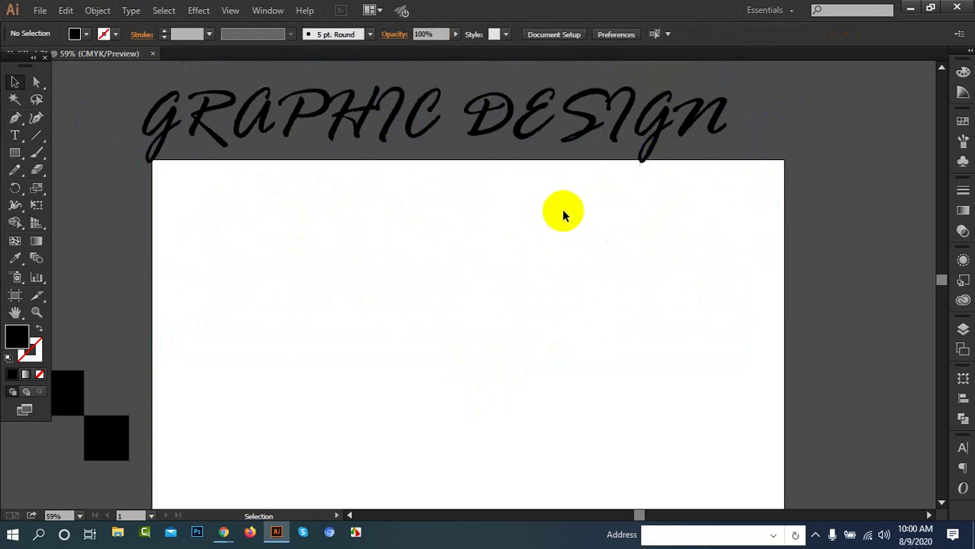
drag(445, 153, 437, 130)
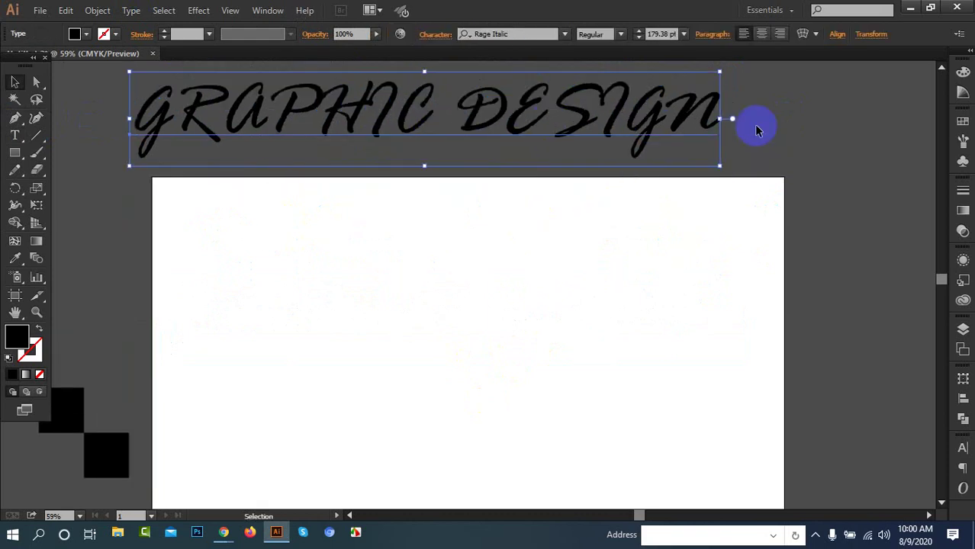
click(752, 127)
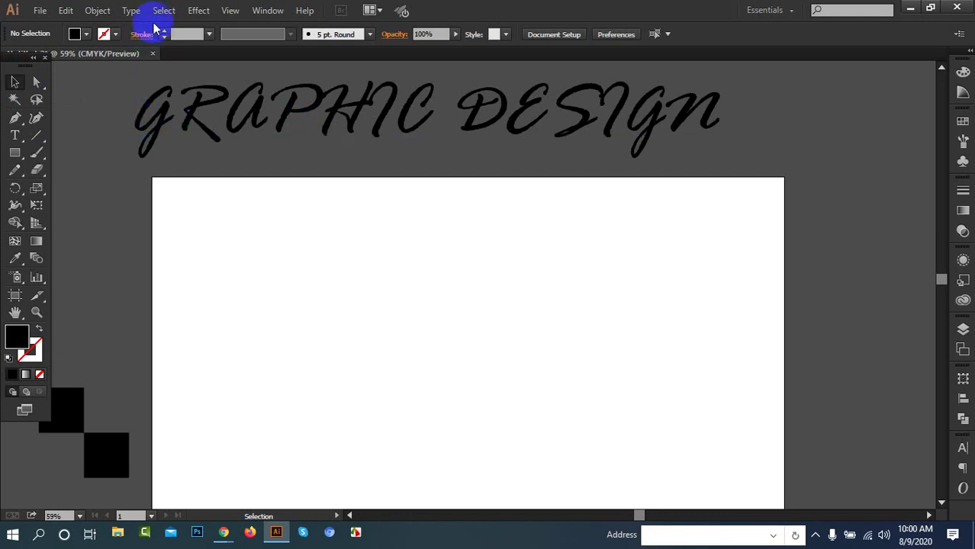
Step: Open the Glyphs panel, check its display options with Alternates For Current Selection chosen, and close it
click(131, 10)
click(149, 89)
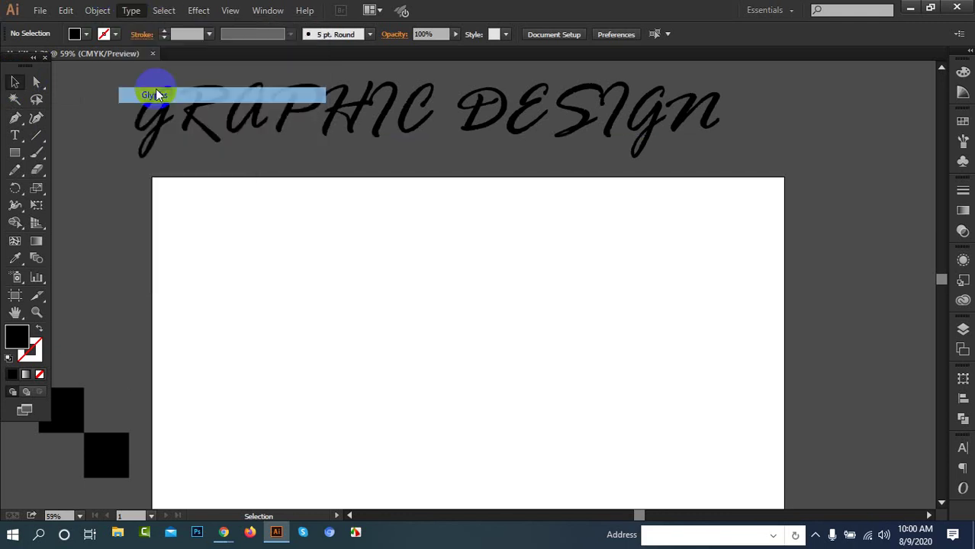
click(174, 95)
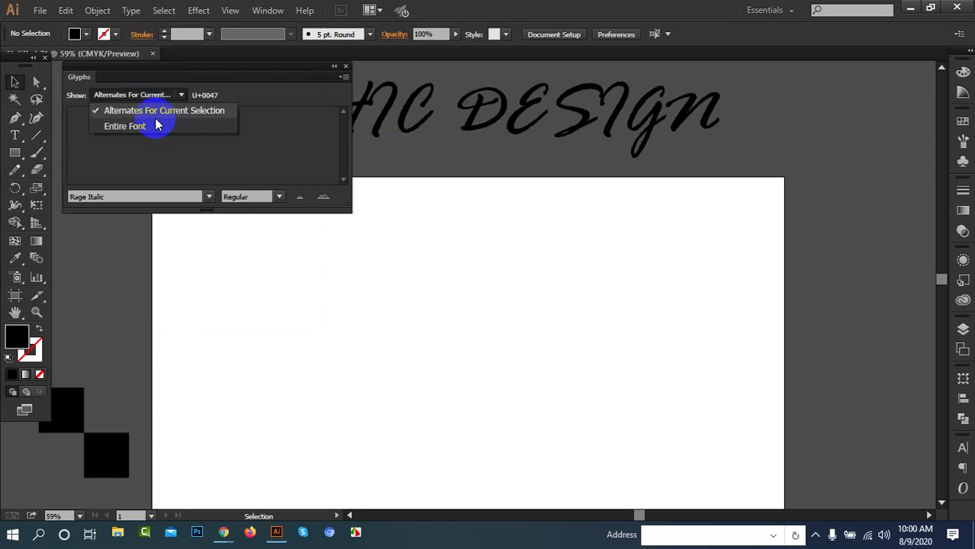
click(155, 113)
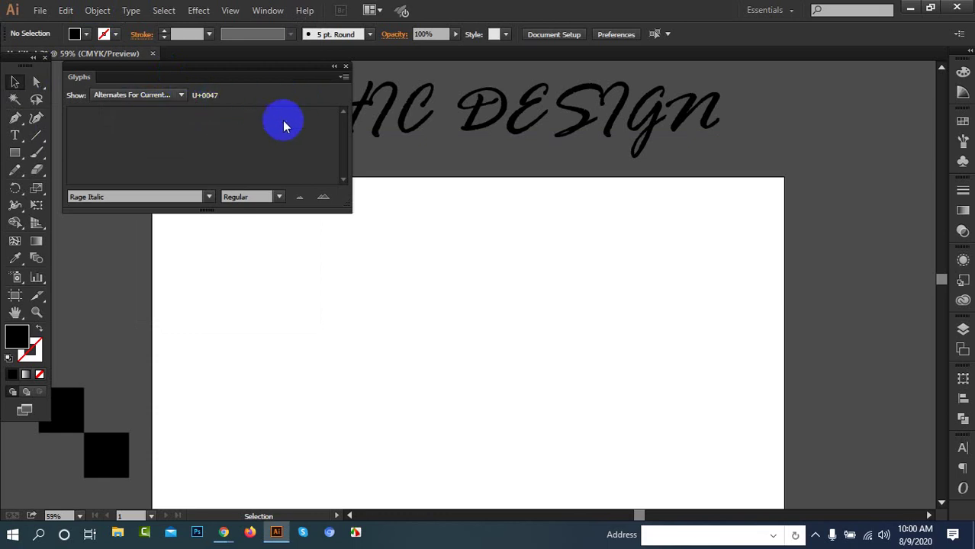
click(346, 67)
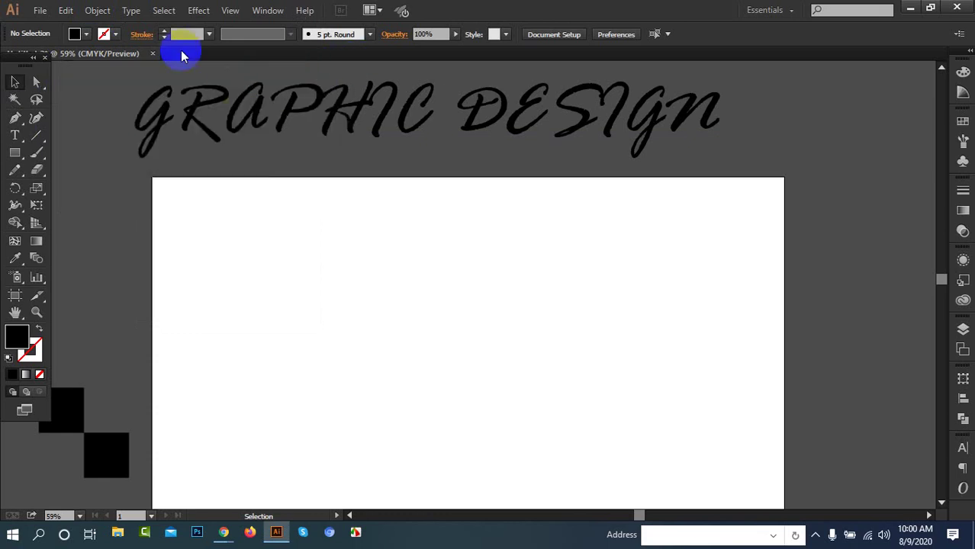
click(157, 13)
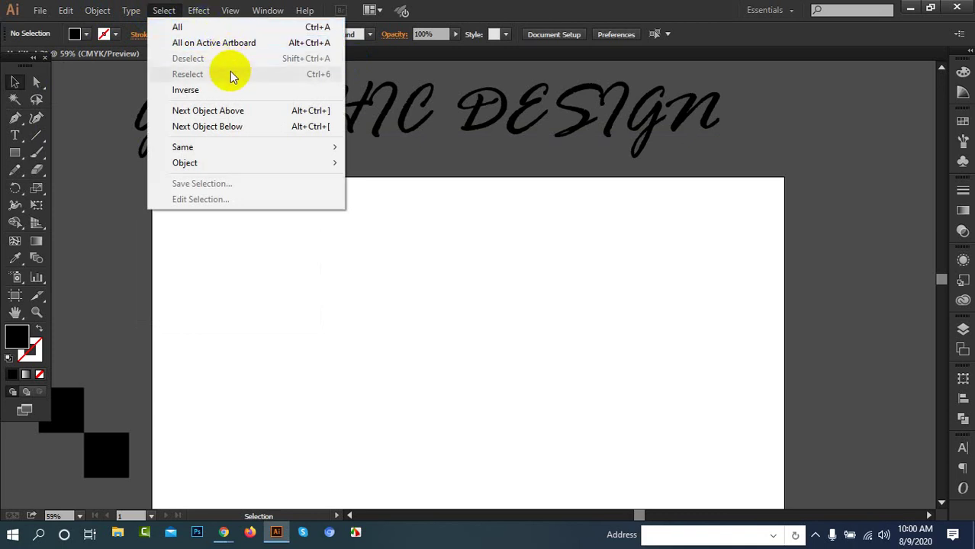
mouse_move(226, 165)
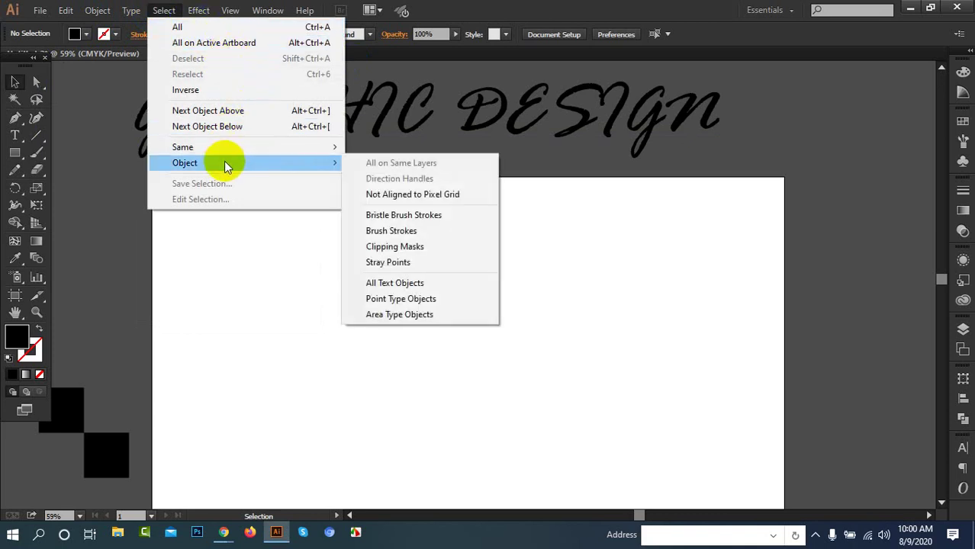
mouse_move(207, 8)
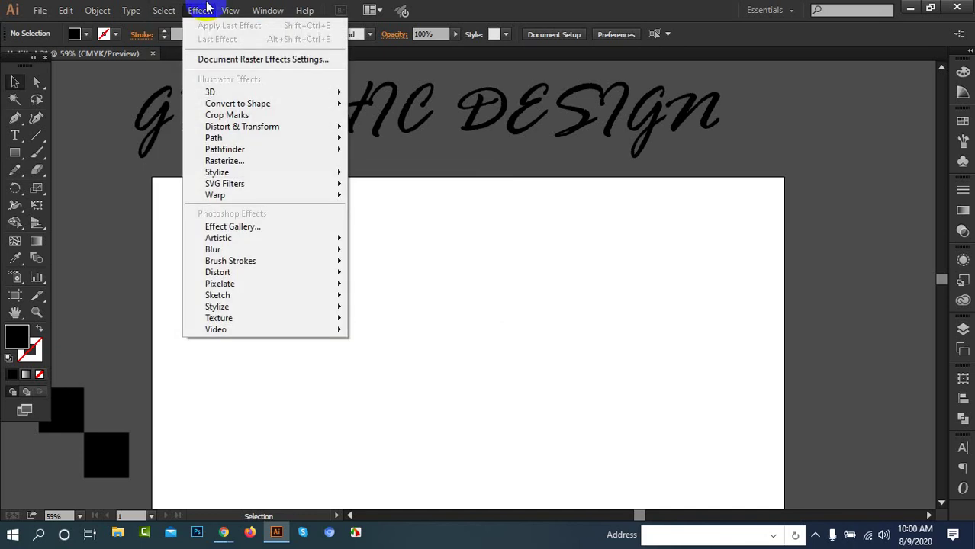
mouse_move(234, 139)
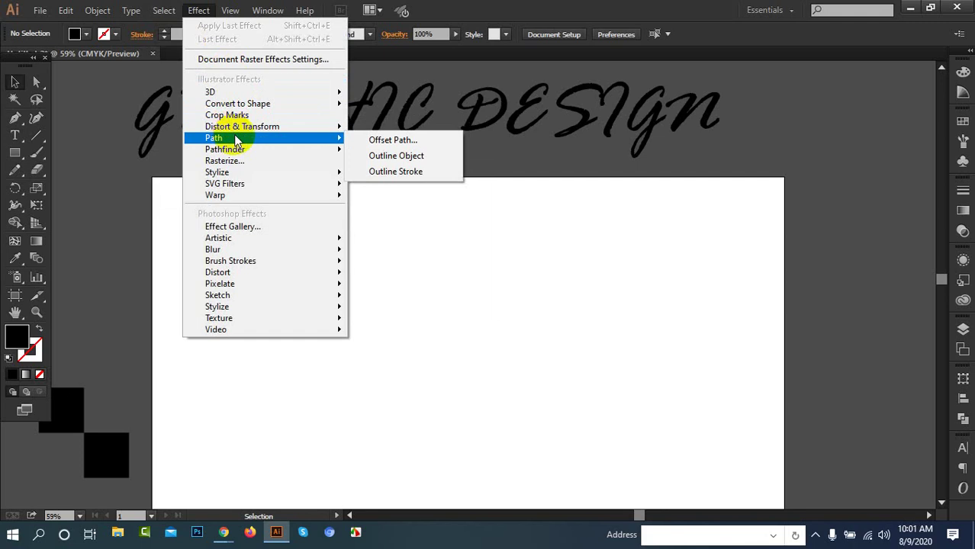
click(13, 81)
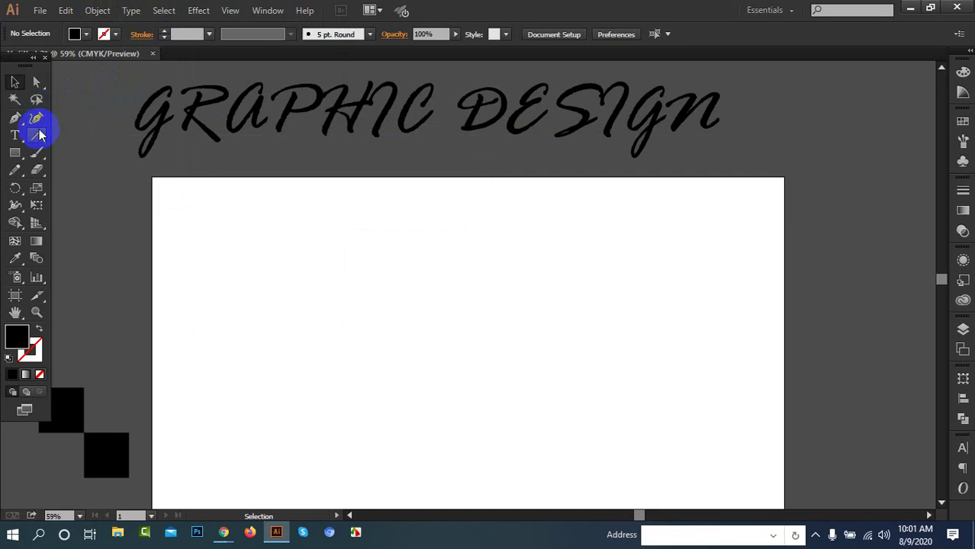
Step: Draw a black square about 273 px wide on the artboard below the lettering and keep it selected
click(17, 155)
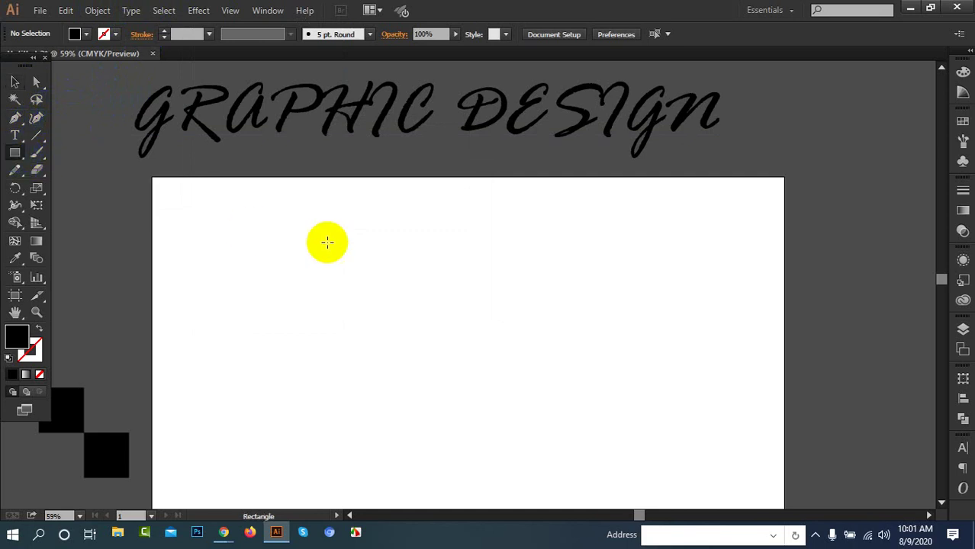
drag(305, 260, 440, 363)
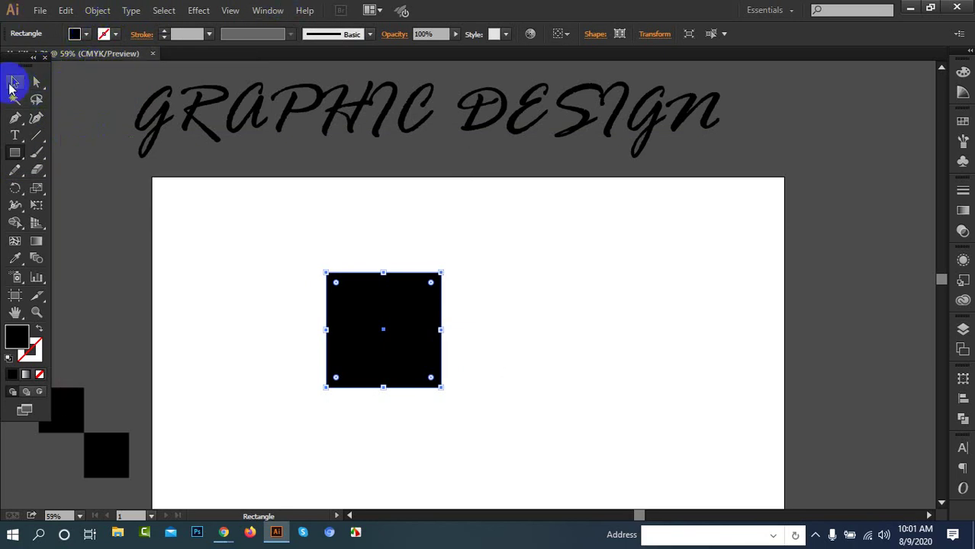
click(13, 83)
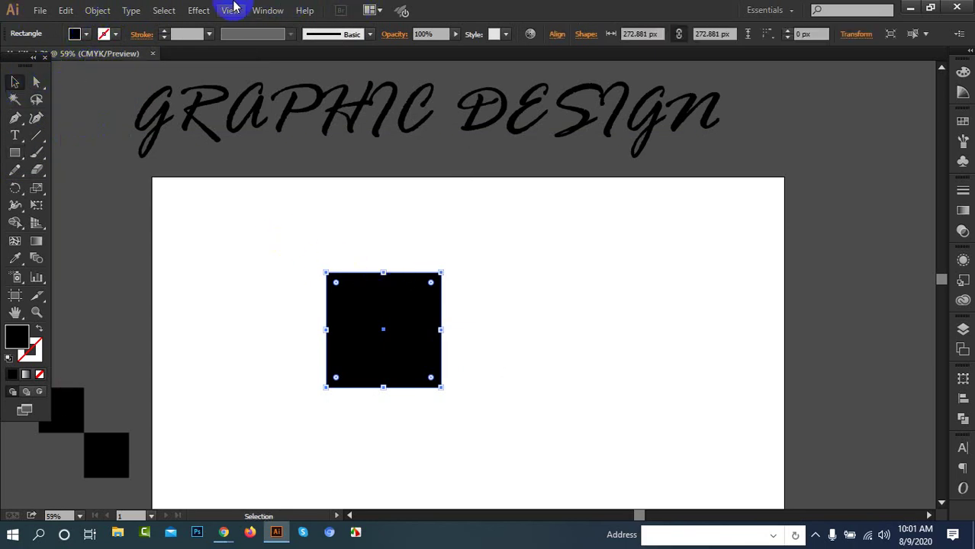
click(377, 234)
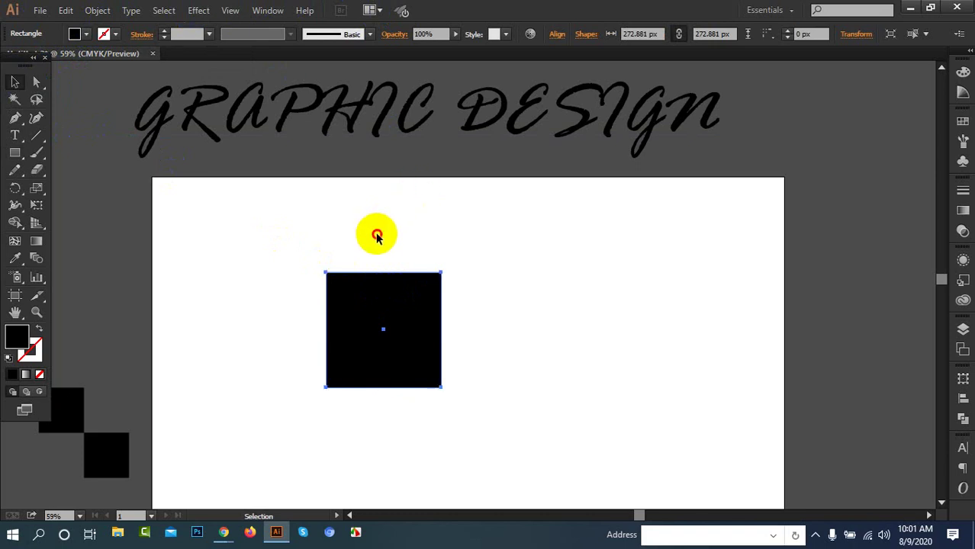
click(397, 284)
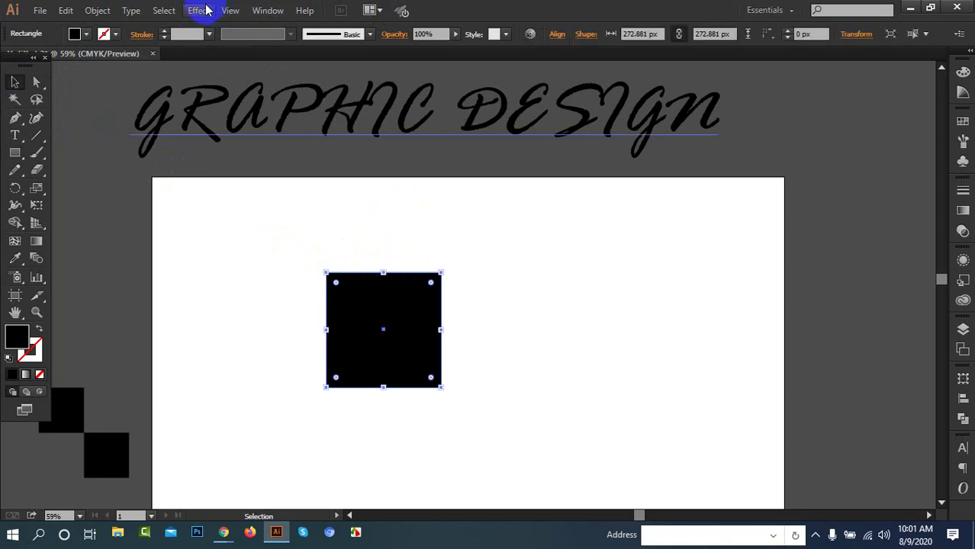
Step: Change the square's fill colour to red
click(205, 10)
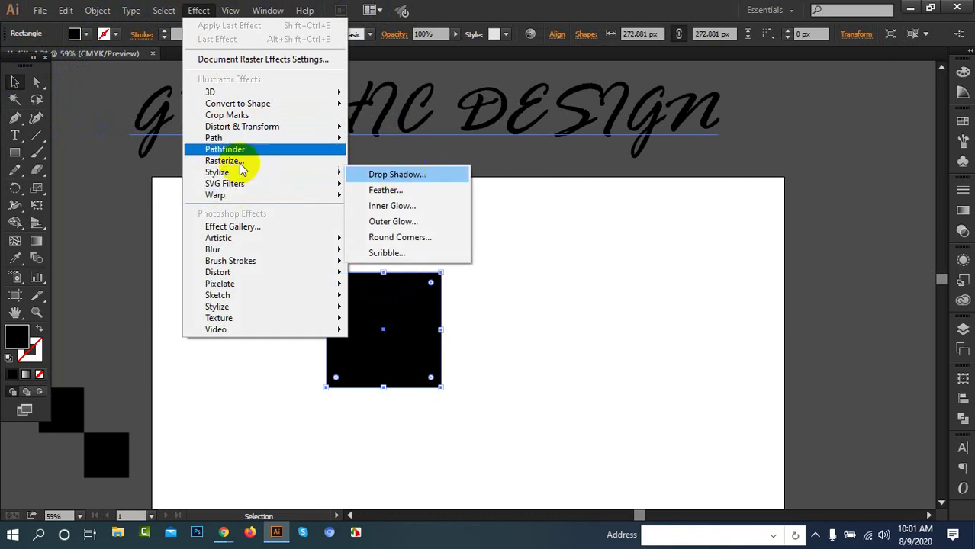
click(87, 34)
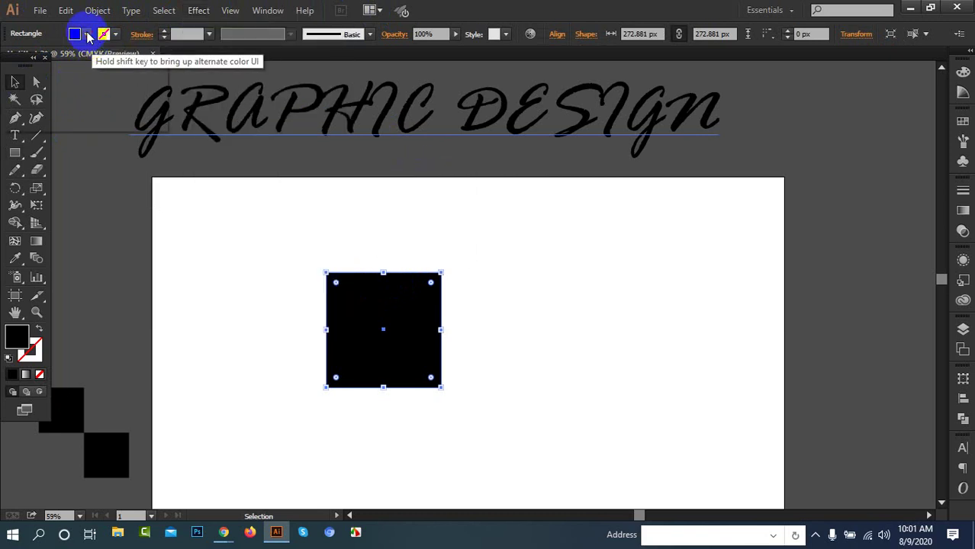
click(87, 35)
click(109, 59)
Step: Start a Drop Shadow effect on the red square with the preview on and the opacity at 82%
click(197, 10)
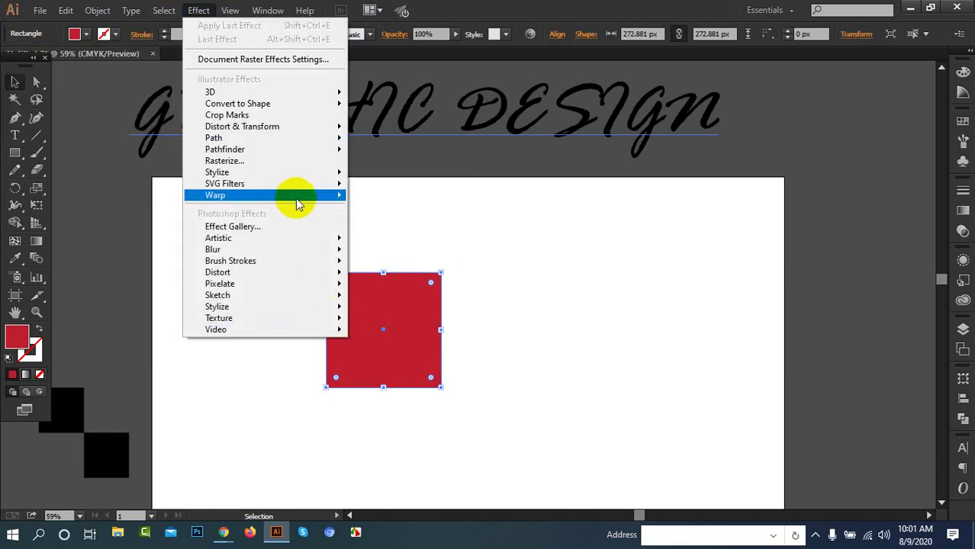
mouse_move(295, 196)
mouse_move(294, 174)
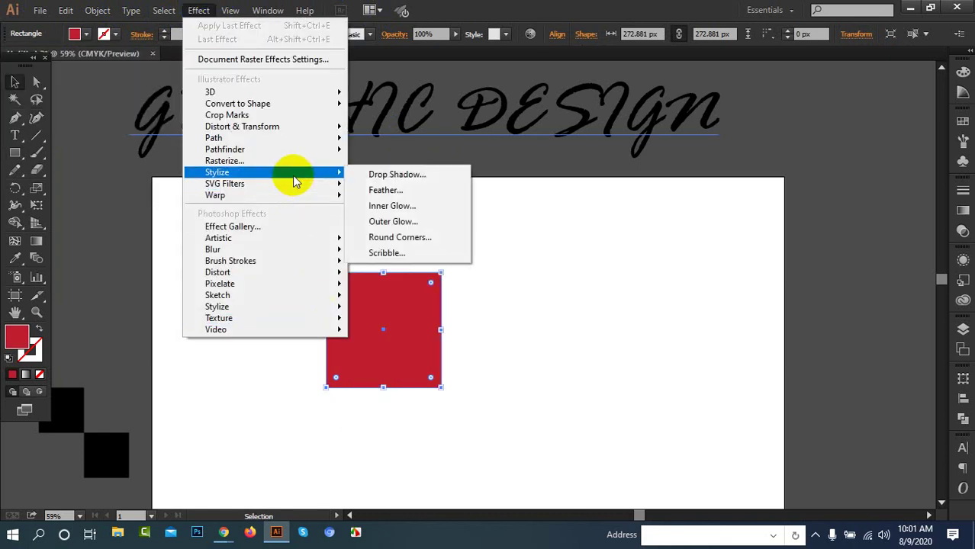
click(379, 175)
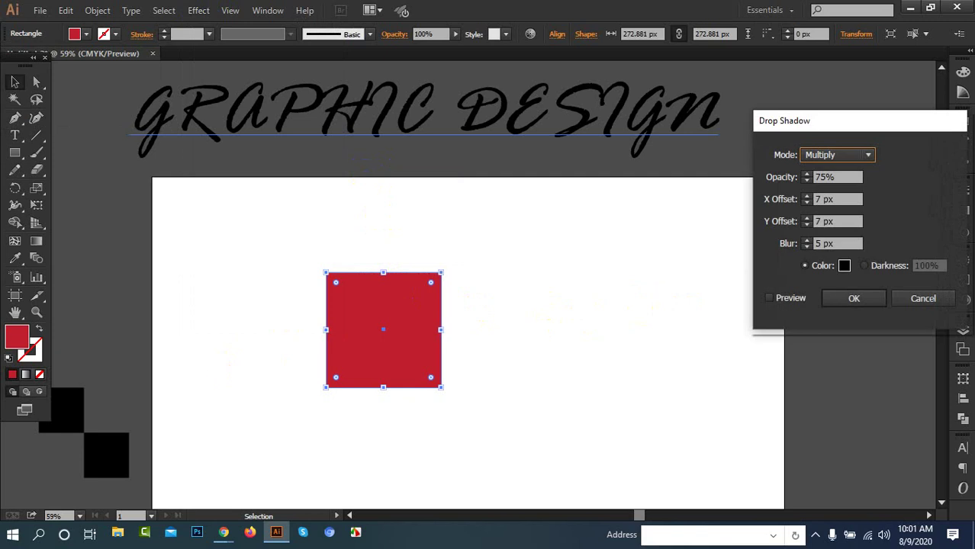
click(792, 303)
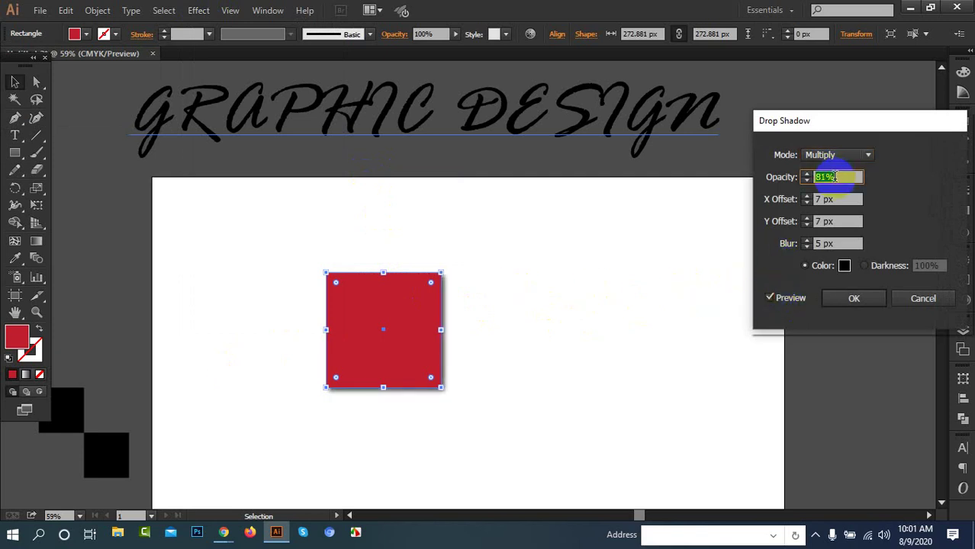
Step: Try the Screen and Soft Light blending modes for the square's drop shadow
click(847, 157)
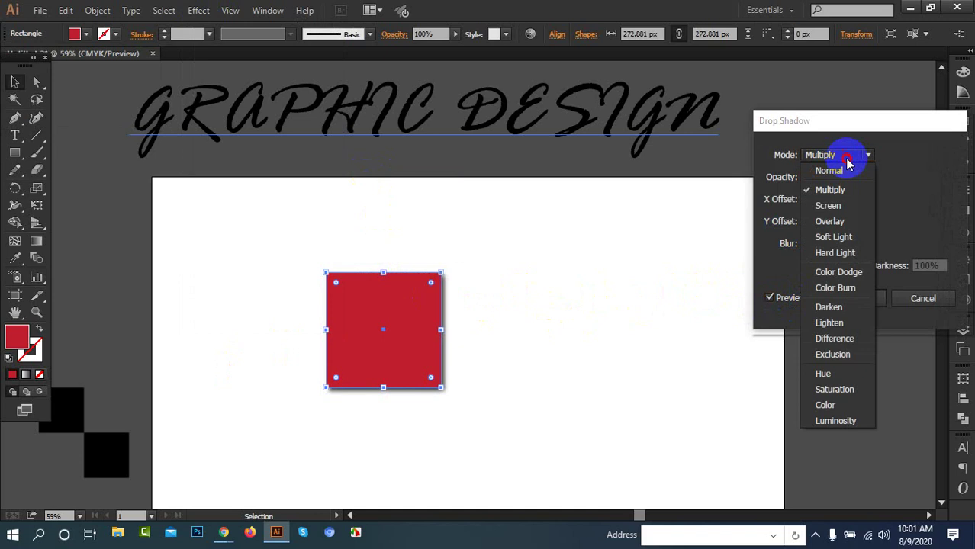
click(840, 205)
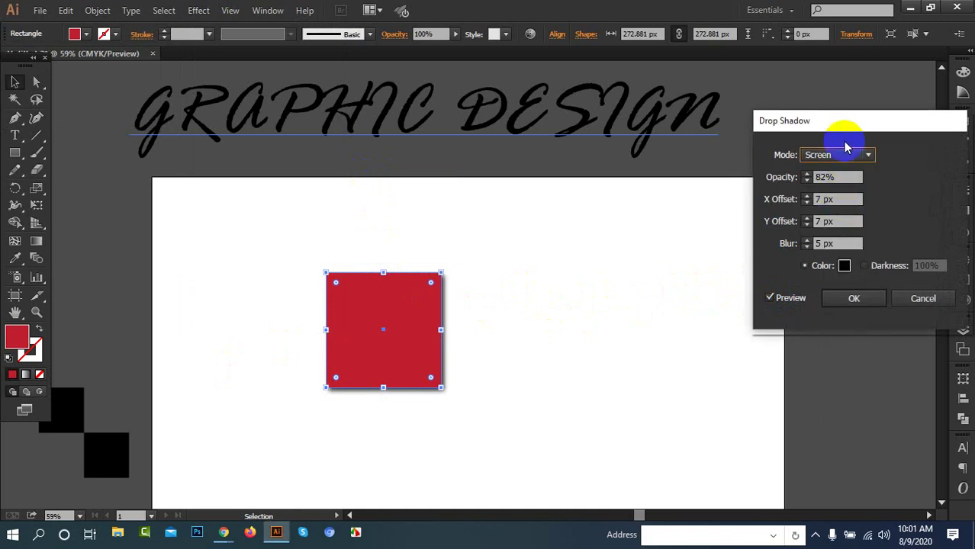
click(852, 149)
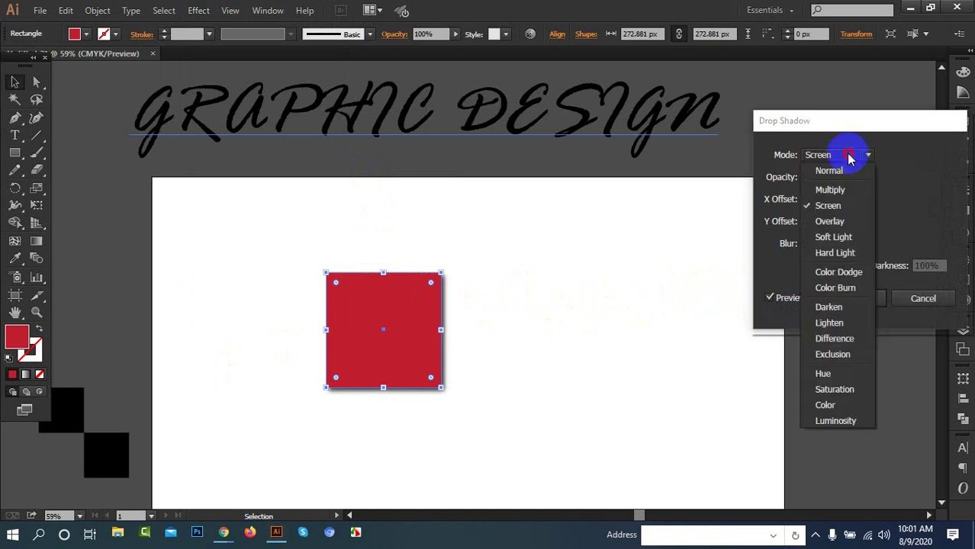
click(840, 238)
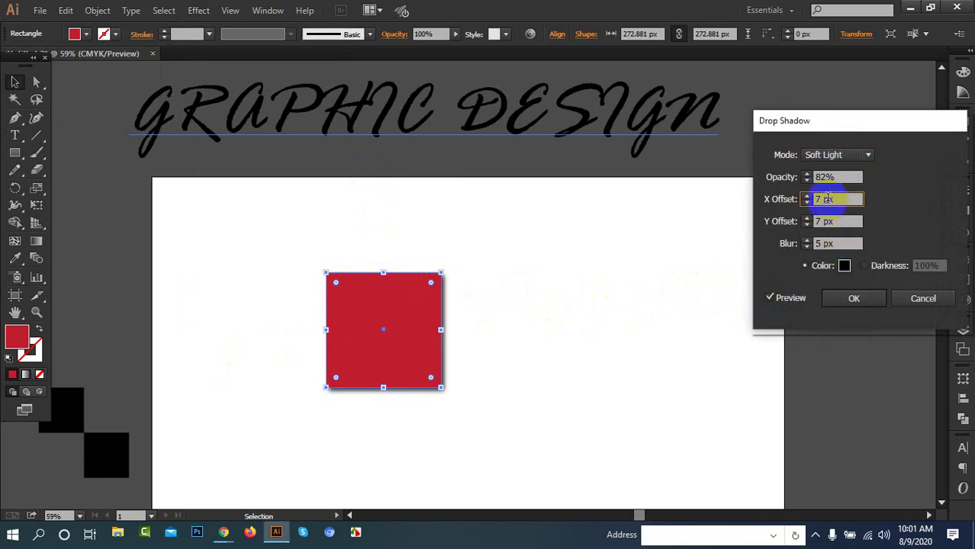
Step: Set the shadow's X offset to 21 px and Y offset to 10 px, and its colour to dark grey 3d383a
key(Up)
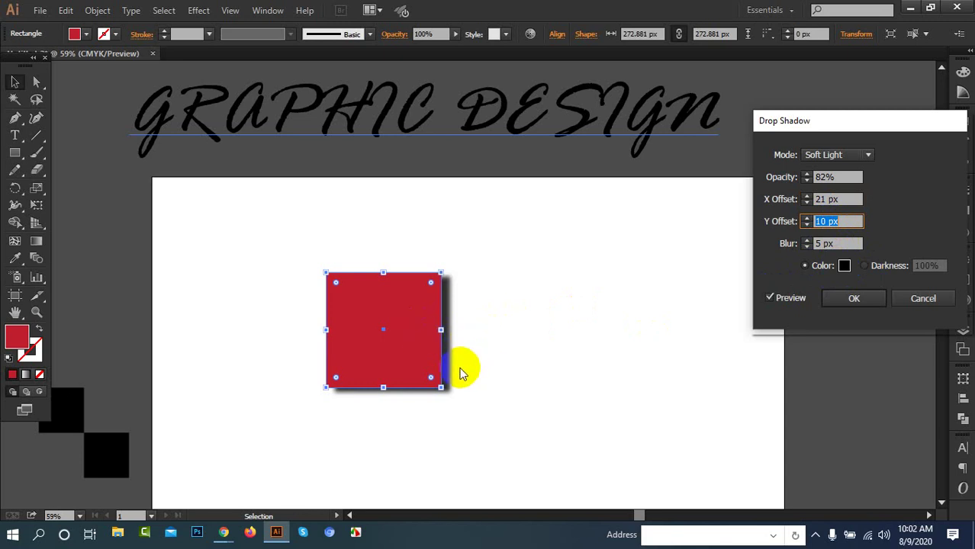
click(845, 266)
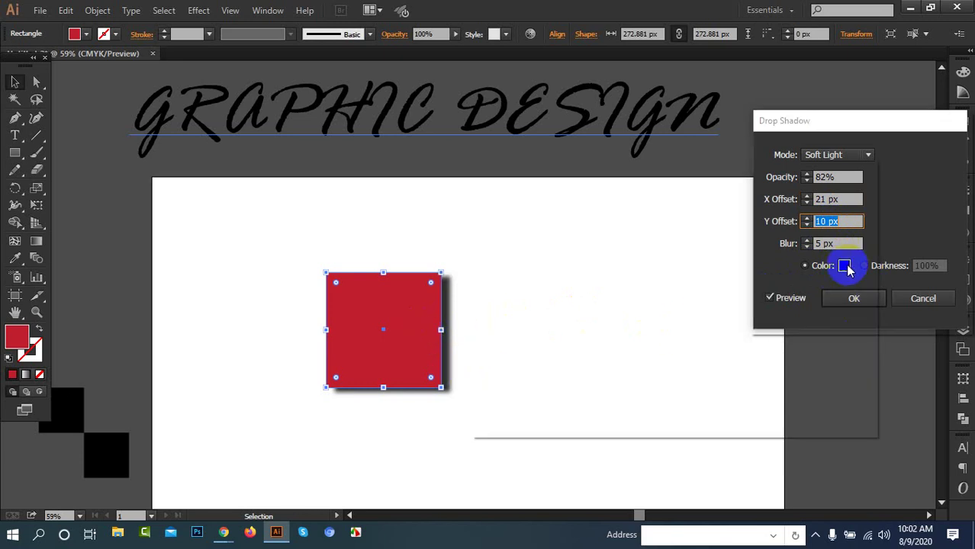
click(503, 345)
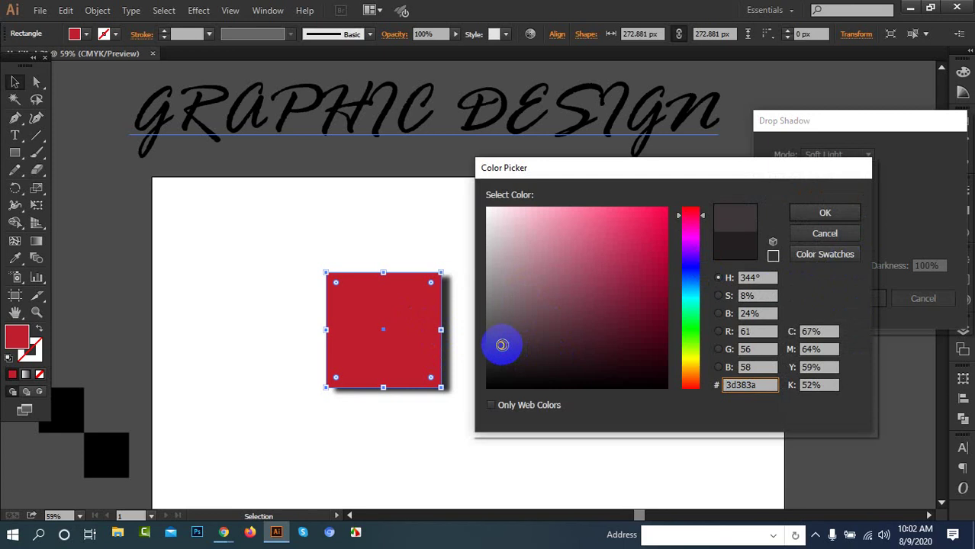
click(825, 212)
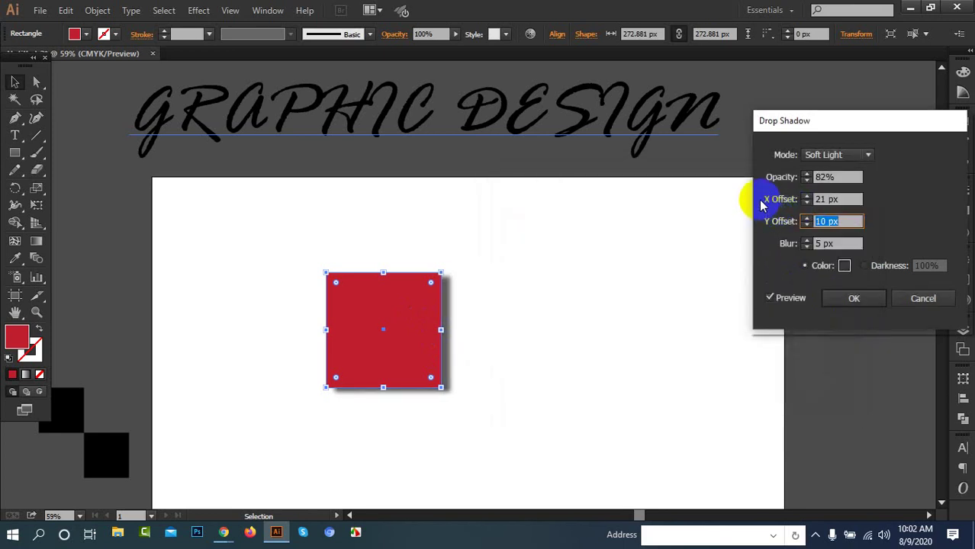
Step: Try the Normal blending mode for the drop shadow and set the mode to Color
click(831, 158)
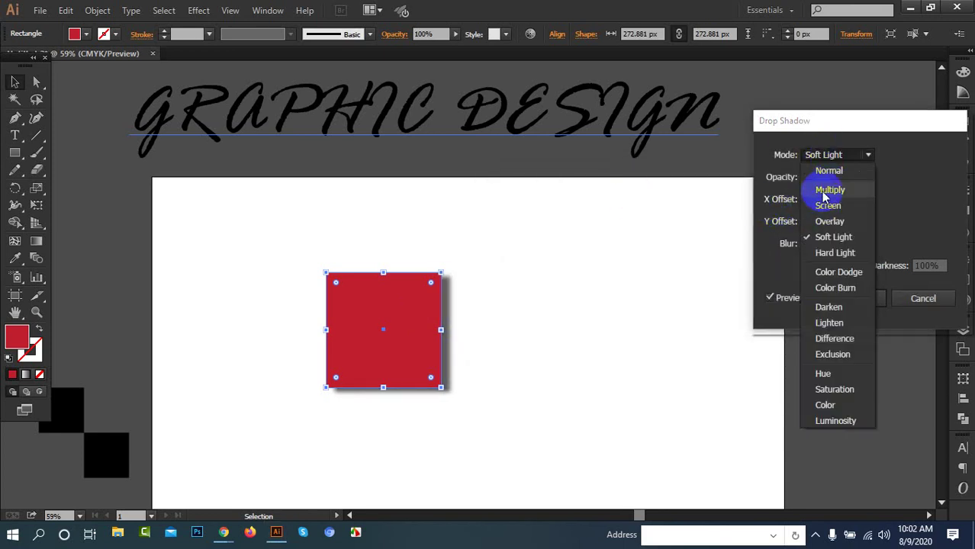
click(830, 173)
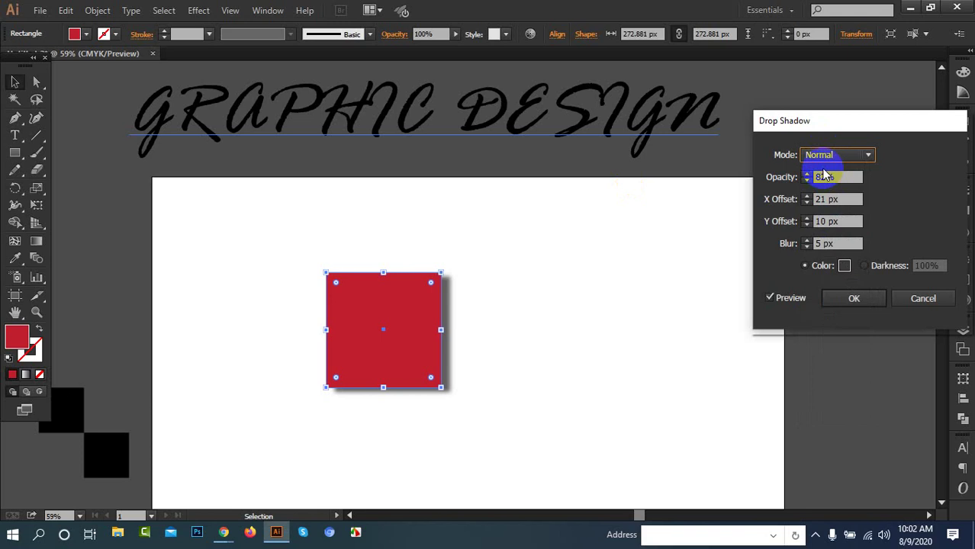
click(824, 159)
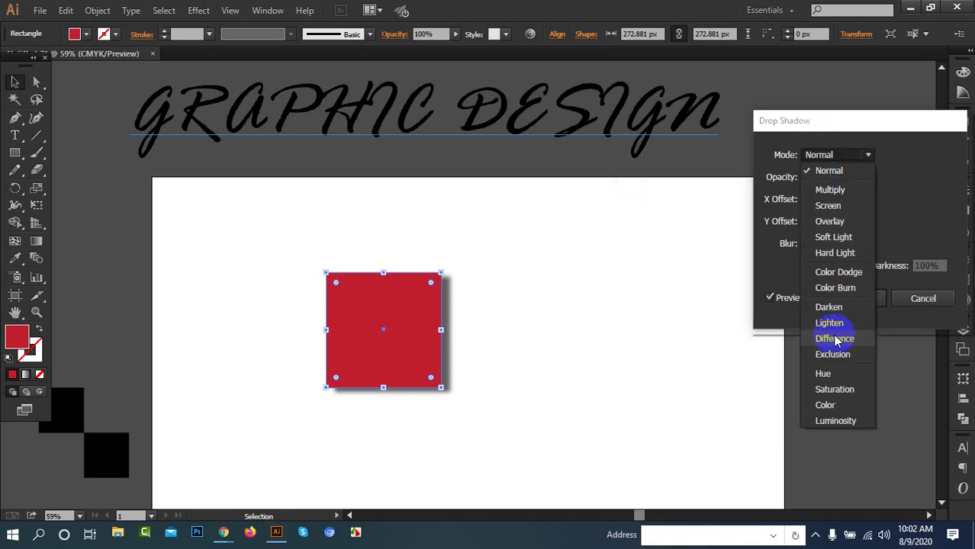
click(832, 406)
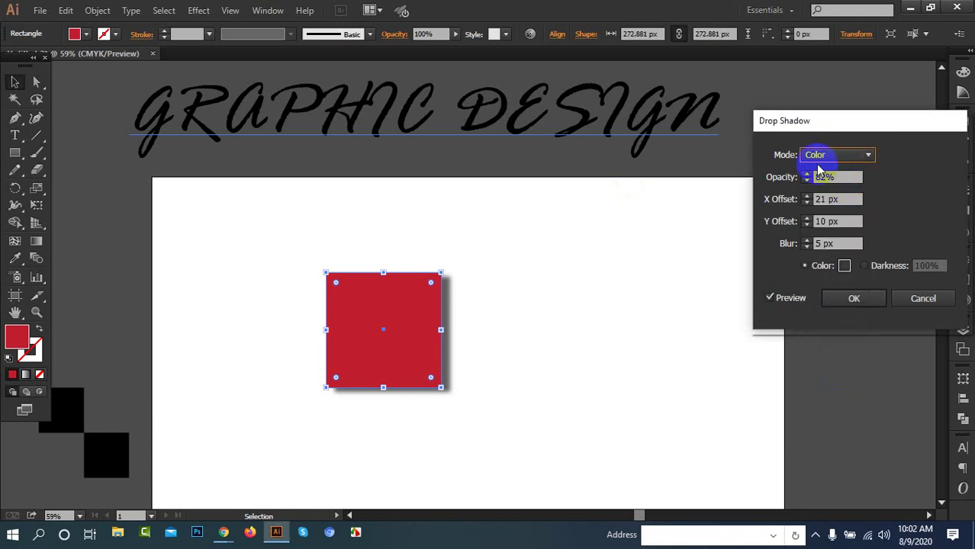
Step: Try the Hard Light and Normal blending modes for the square's drop shadow, and discard the effect
click(838, 158)
click(846, 252)
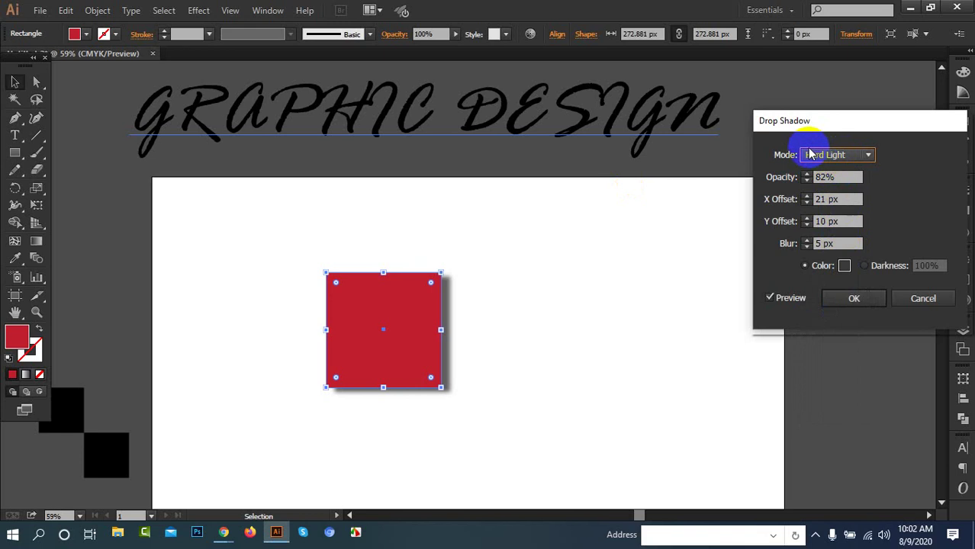
click(832, 157)
click(834, 170)
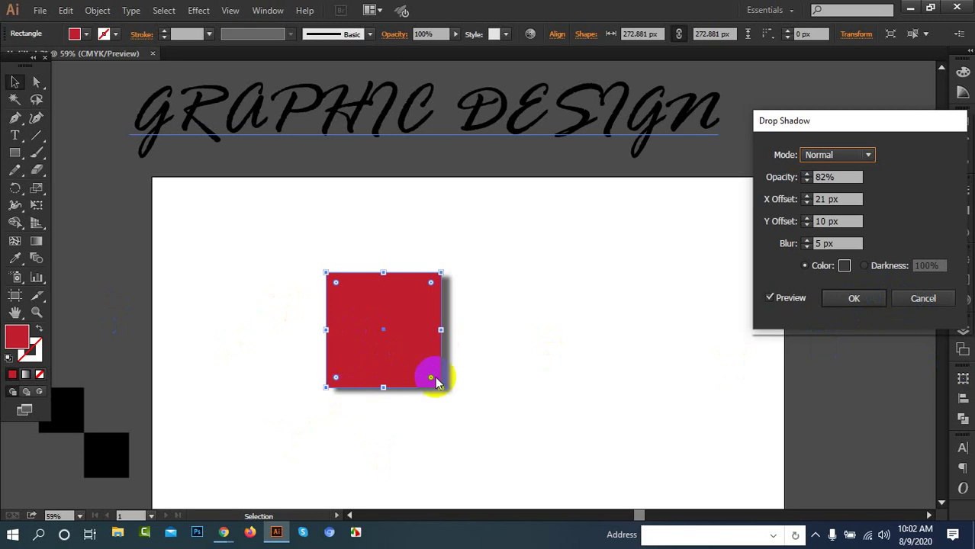
click(924, 299)
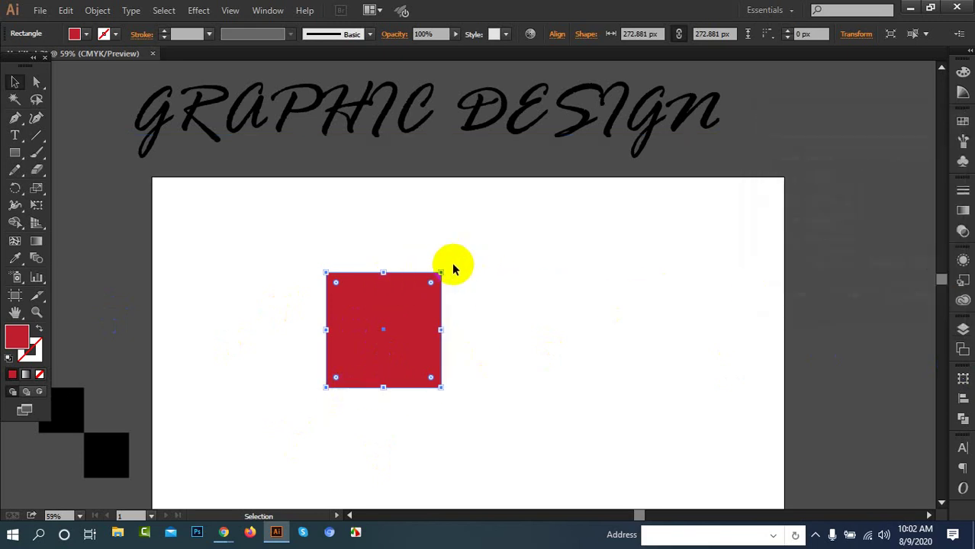
Step: Rotate the red square so it stands on one corner as a diamond, and reposition it on the artboard
drag(442, 265, 470, 303)
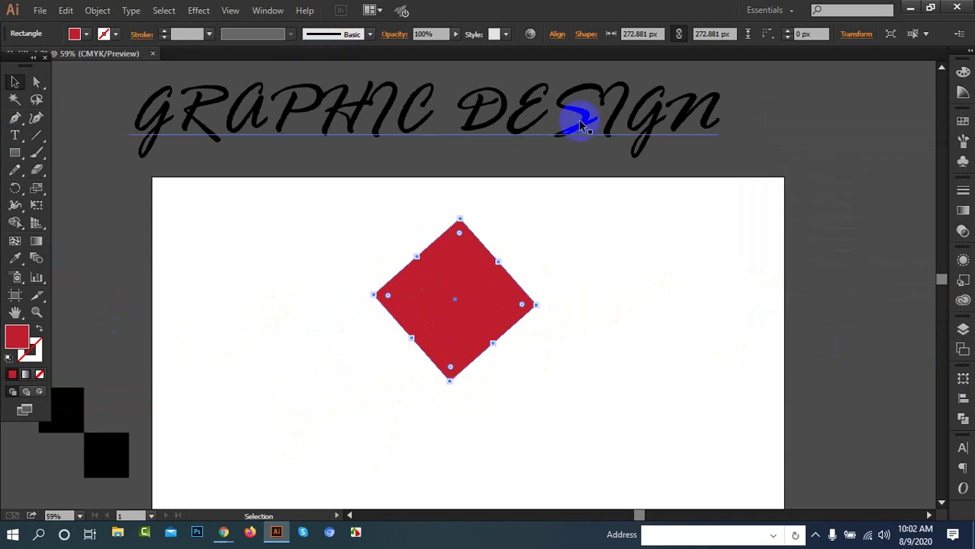
click(627, 247)
drag(385, 228, 538, 368)
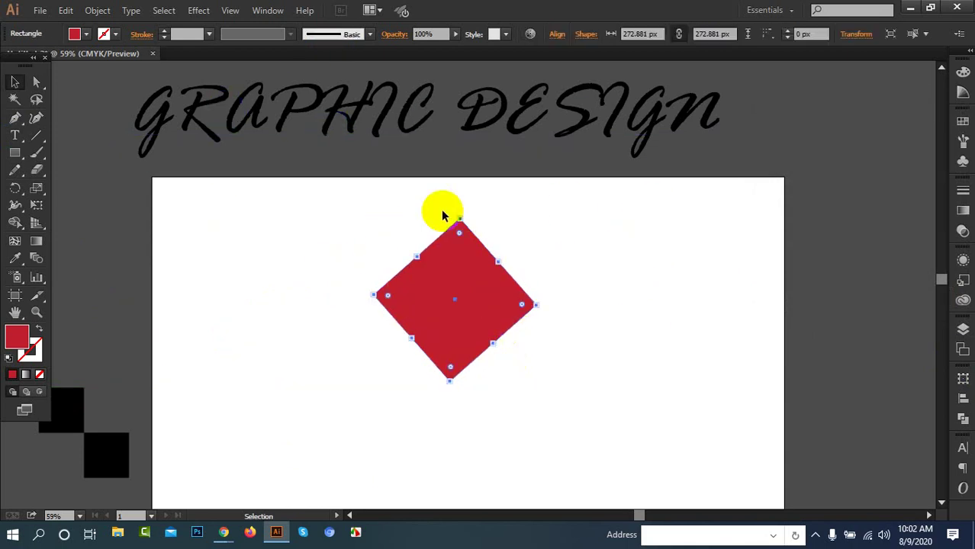
Step: Draw a small flat ellipse just below the diamond's lowest corner and fill it with black
drag(21, 152, 67, 188)
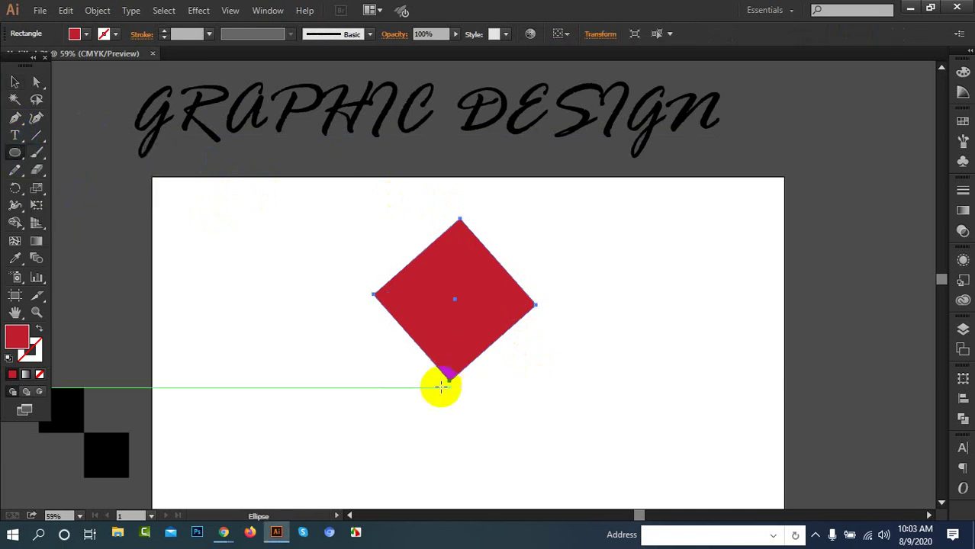
drag(423, 389, 441, 403)
click(15, 82)
click(425, 395)
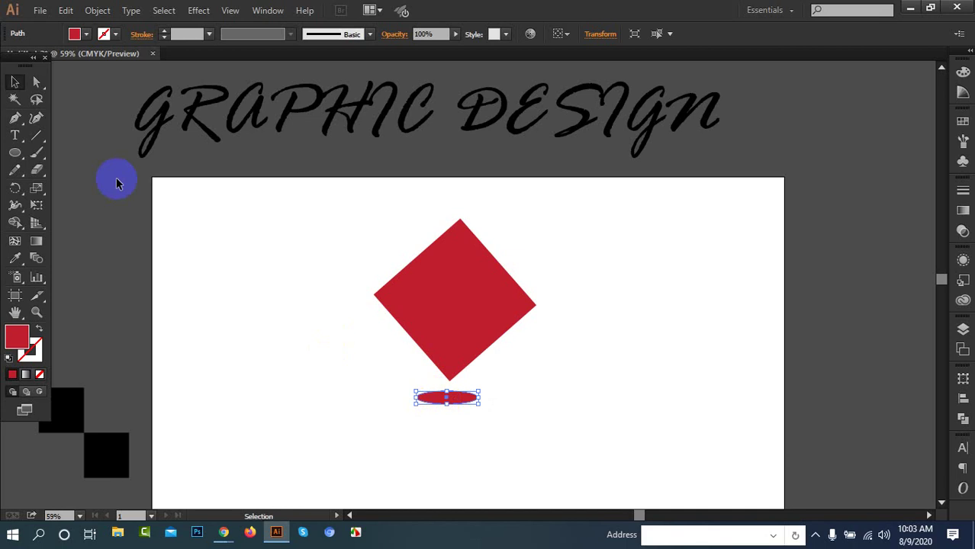
click(85, 35)
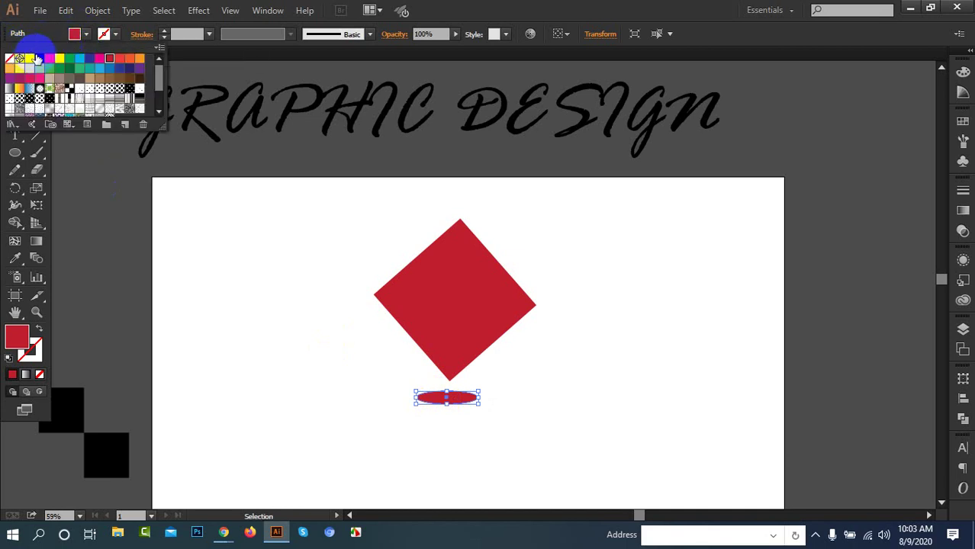
click(39, 58)
Step: Apply a Feather effect with an 18 px radius to the black ellipse
click(211, 14)
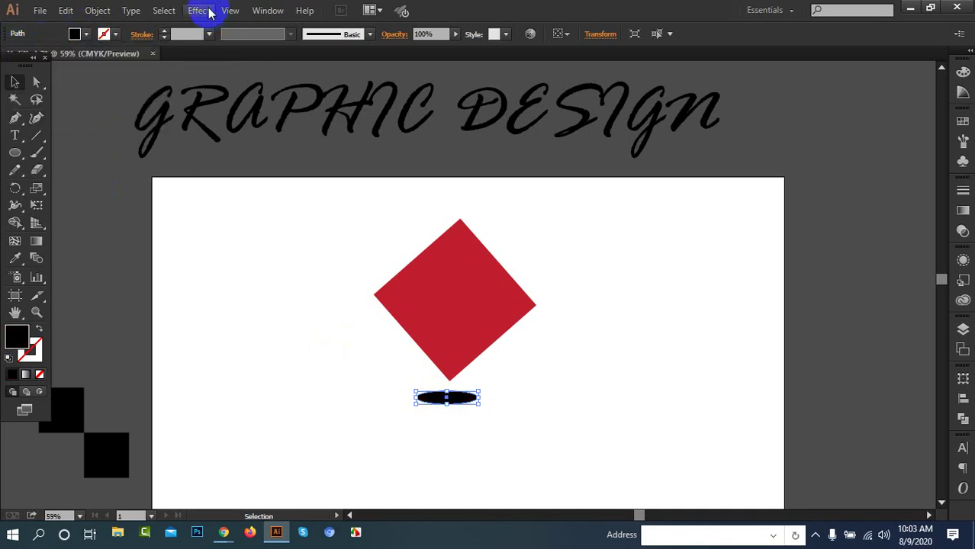
click(200, 10)
mouse_move(265, 171)
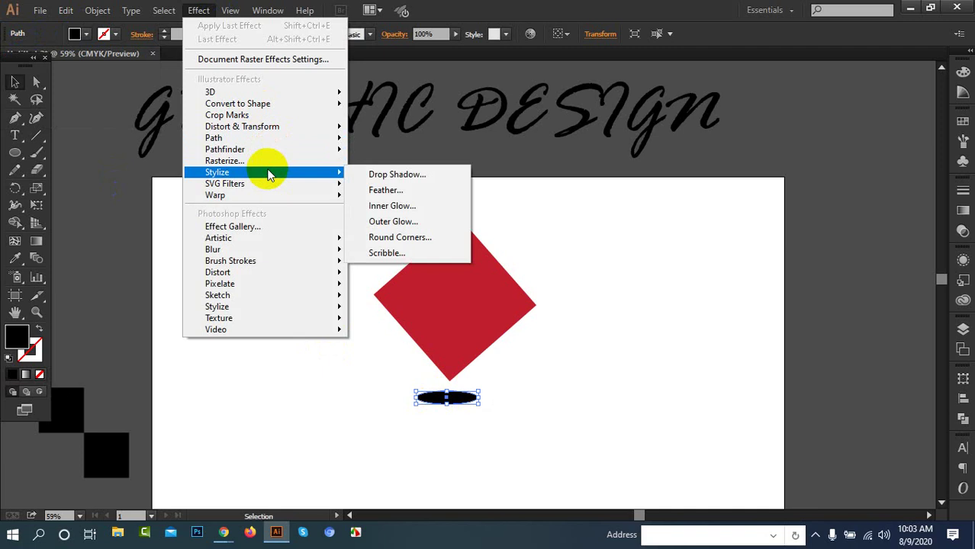
click(392, 194)
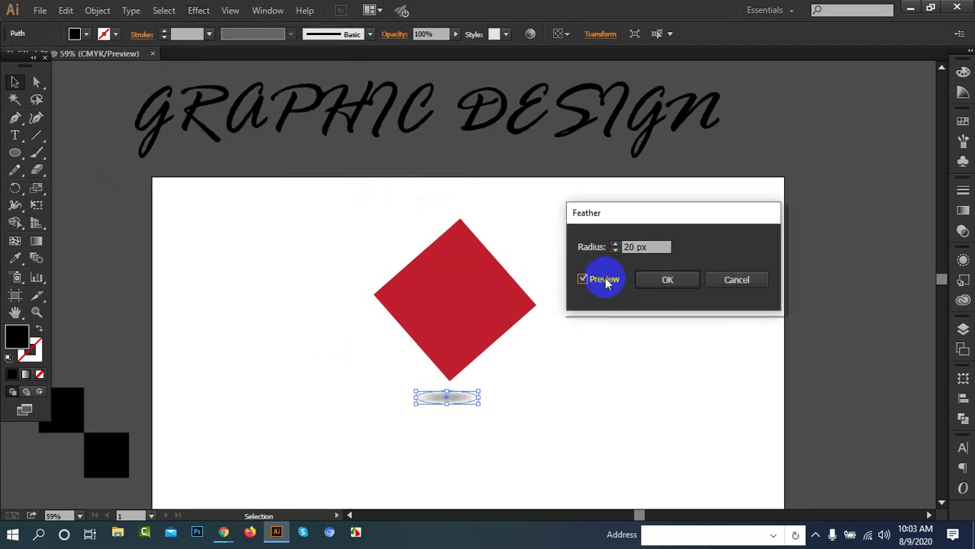
click(635, 252)
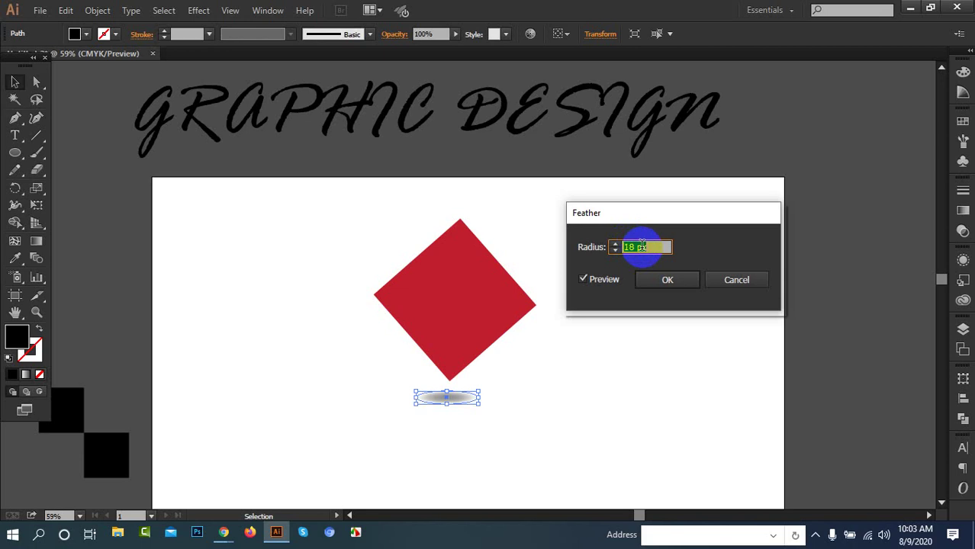
click(667, 281)
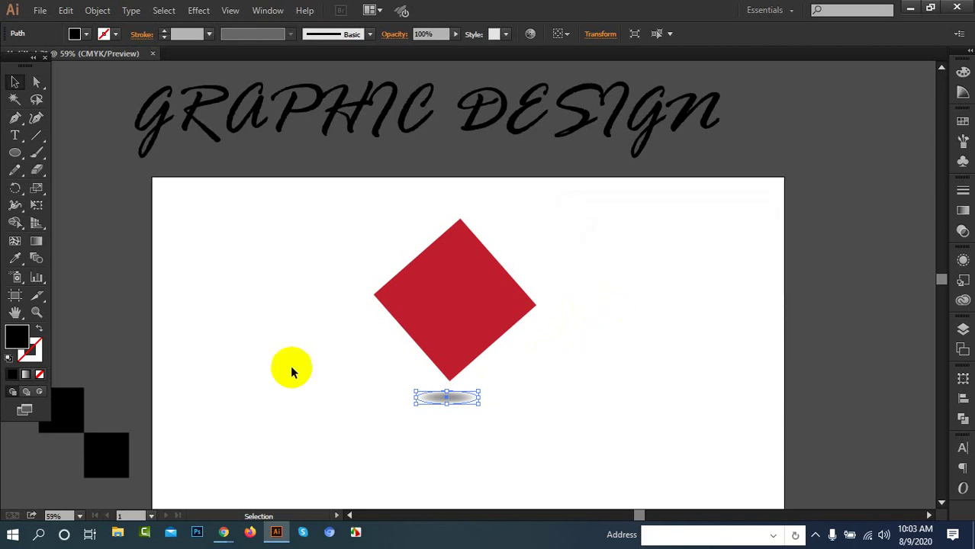
Step: Move the feathered ellipse slightly up, closer to the diamond's lowest corner, and deselect it
click(561, 405)
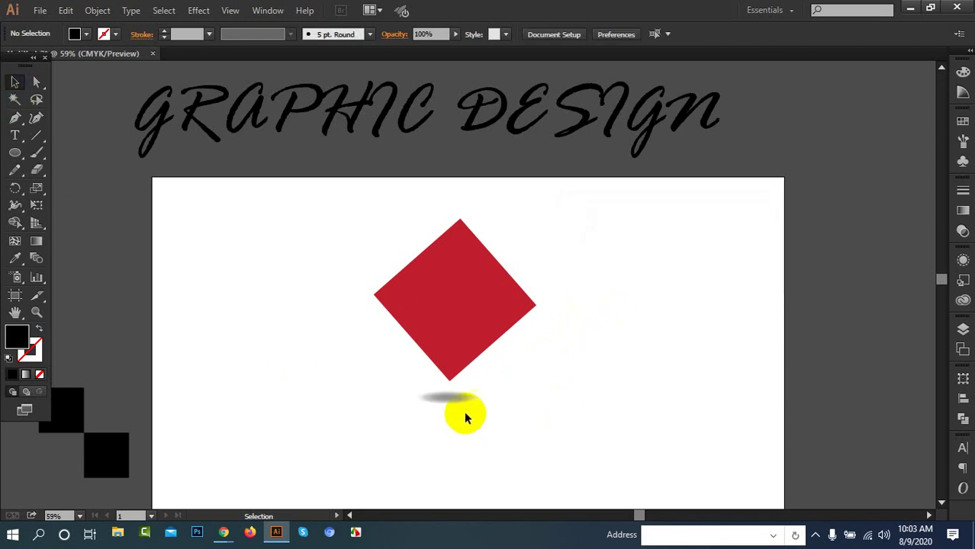
drag(448, 402, 447, 397)
click(521, 396)
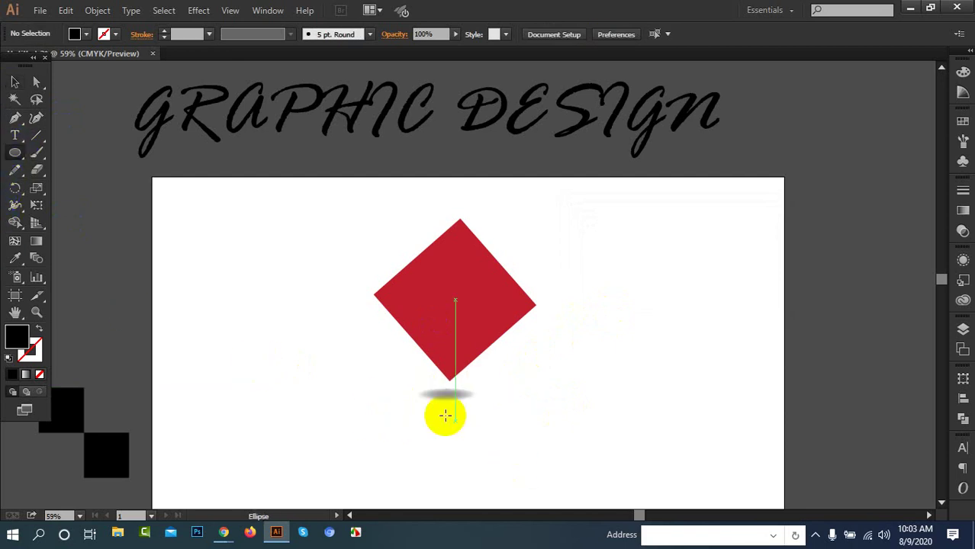
Step: Draw a second flat ellipse over the feathered one and fill it with a medium grey swatch
drag(412, 397, 477, 406)
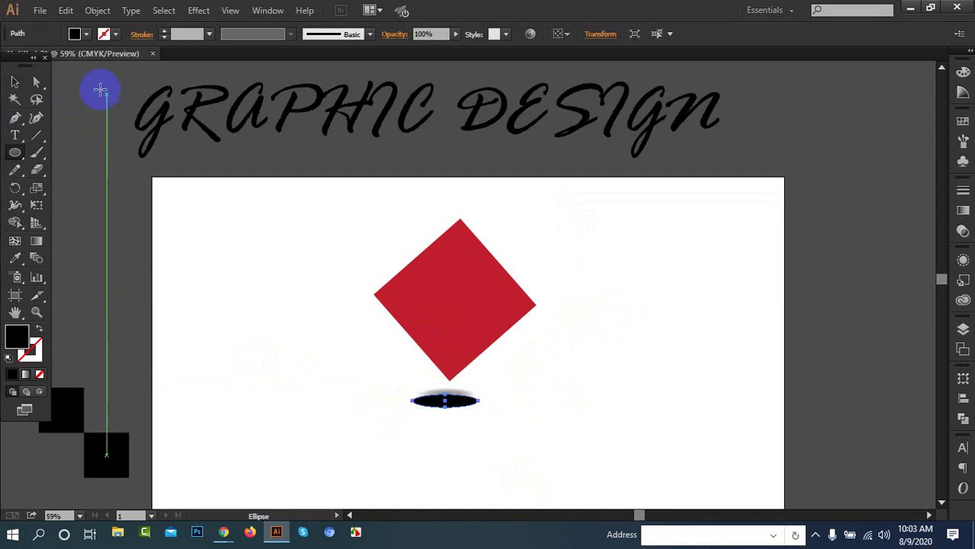
click(79, 36)
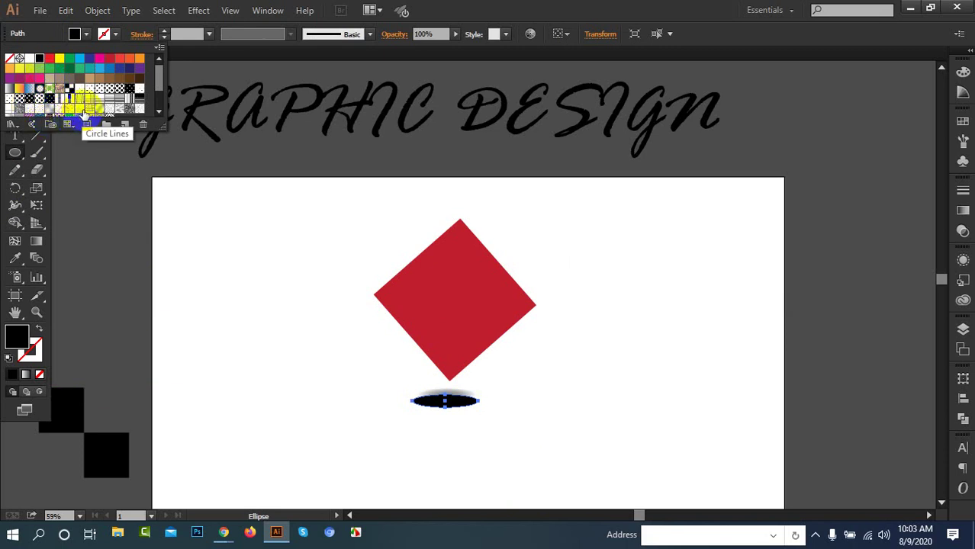
scroll(86, 114, down, 3)
click(57, 99)
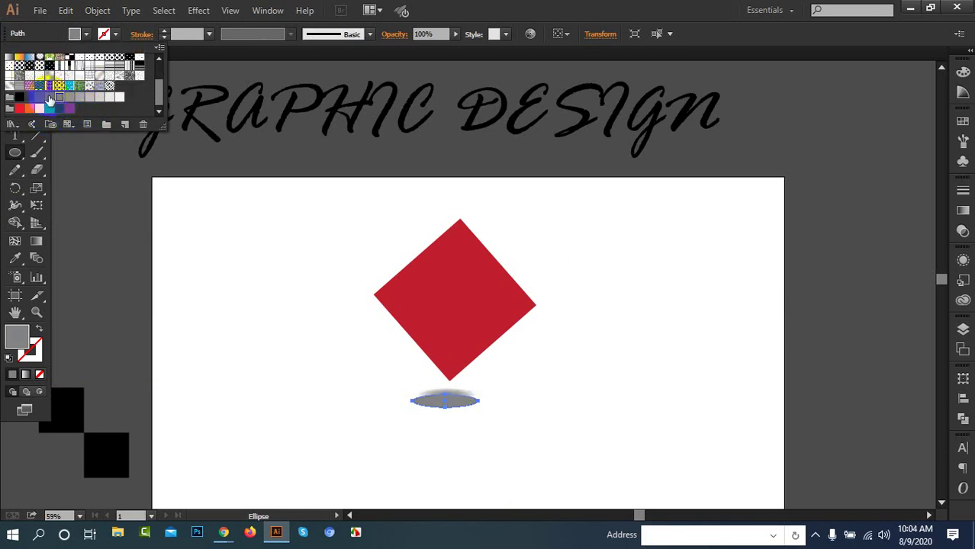
click(272, 259)
click(17, 85)
click(566, 425)
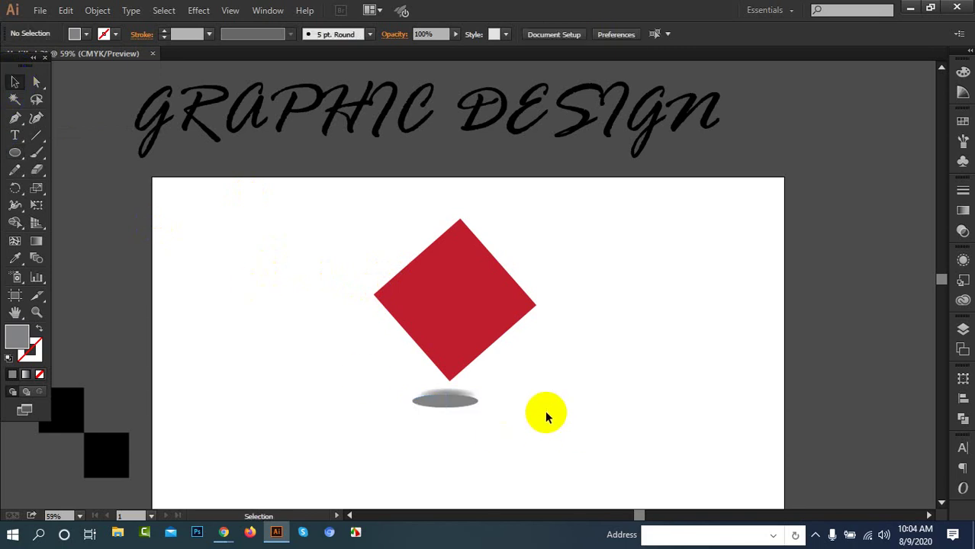
Step: Move the grey ellipse off to the side and examine the feathered ellipse's soft edge up close
click(460, 406)
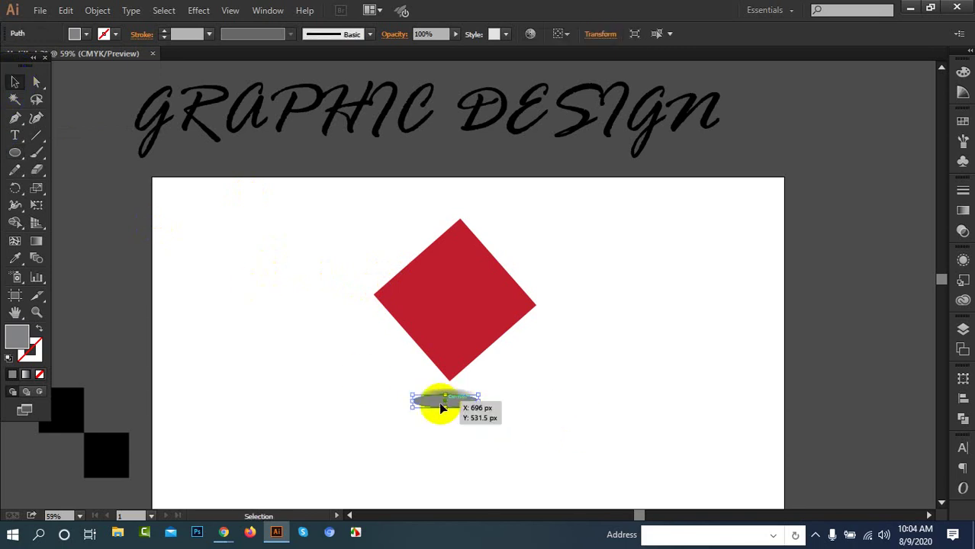
drag(437, 407, 332, 432)
scroll(447, 405, up, 15)
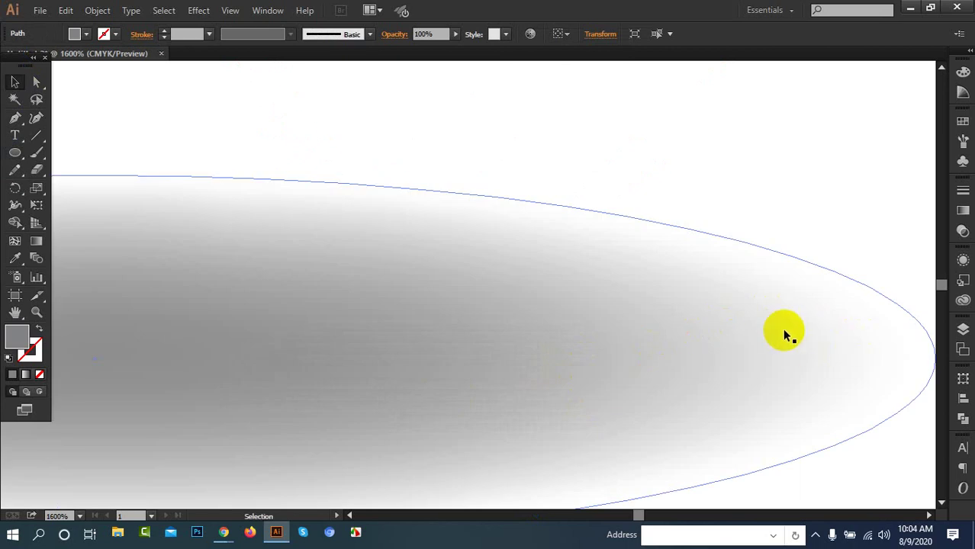
scroll(503, 331, down, 9)
scroll(480, 326, down, 3)
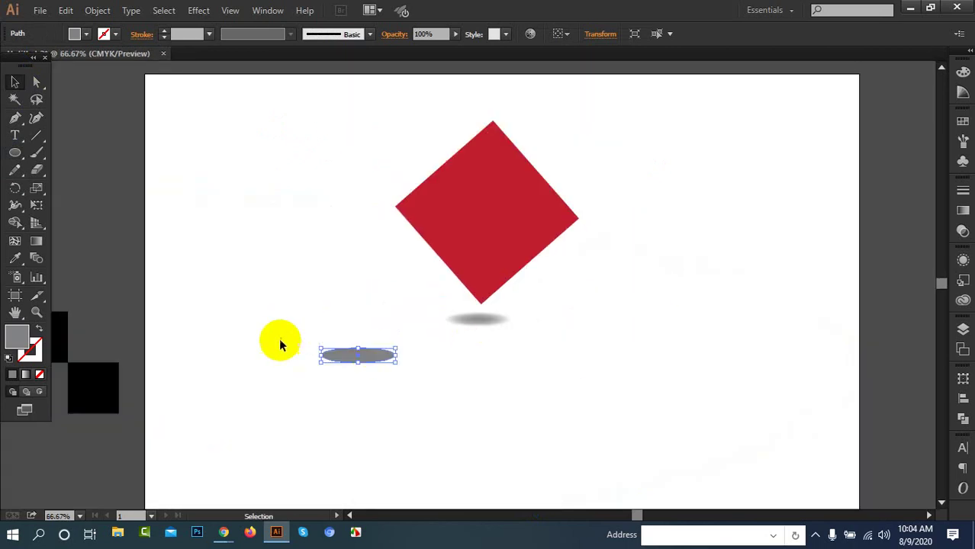
Step: Delete the grey ellipse, the red diamond and its feathered shadow
drag(295, 322, 409, 391)
key(Delete)
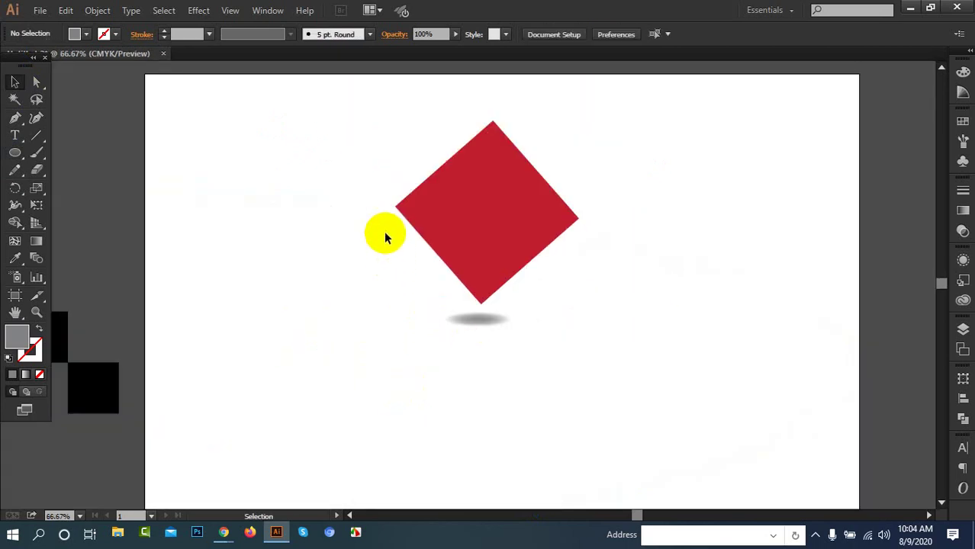
drag(422, 115, 545, 327)
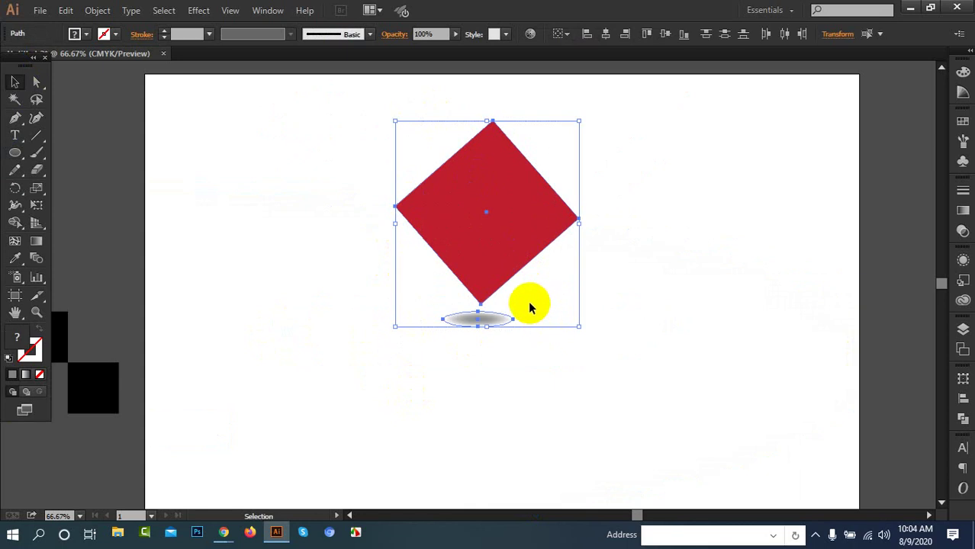
key(Delete)
click(196, 9)
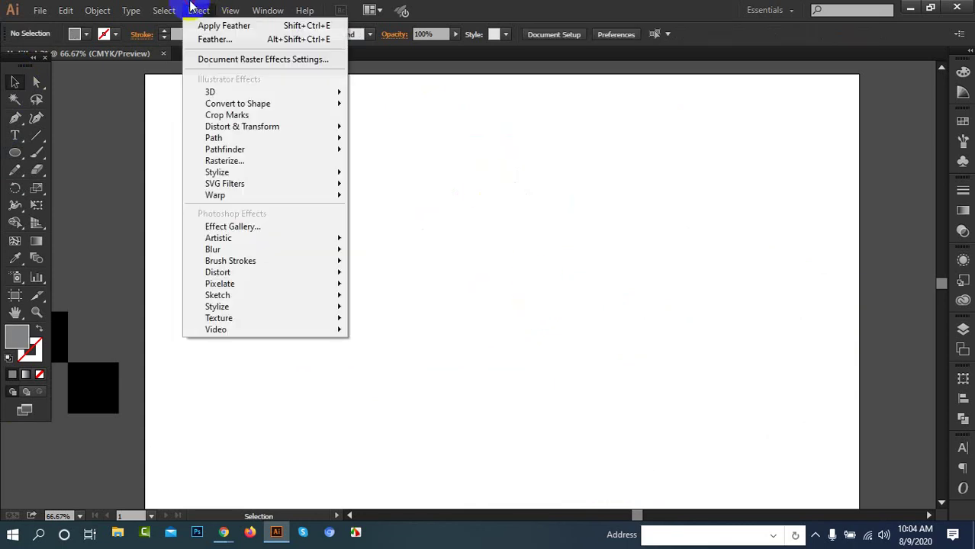
mouse_move(248, 174)
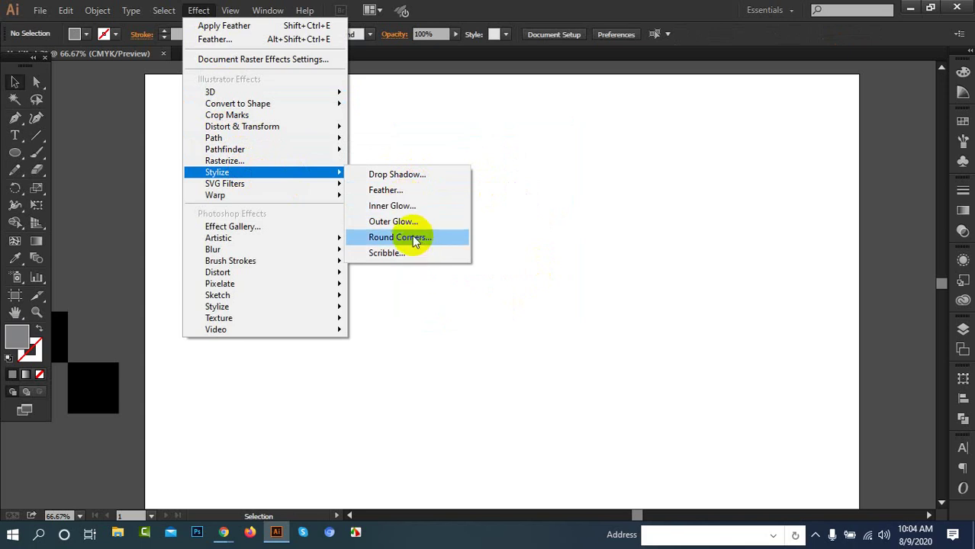
click(377, 253)
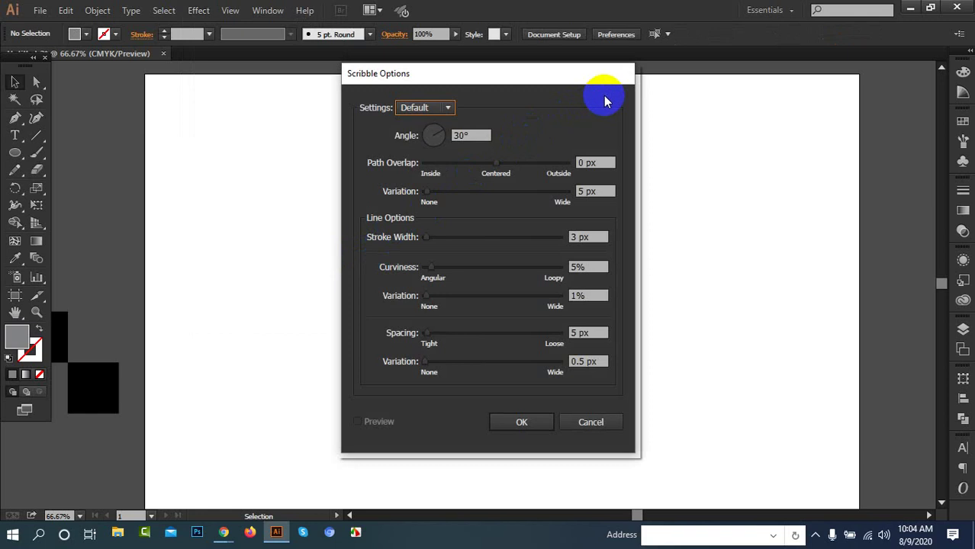
click(590, 421)
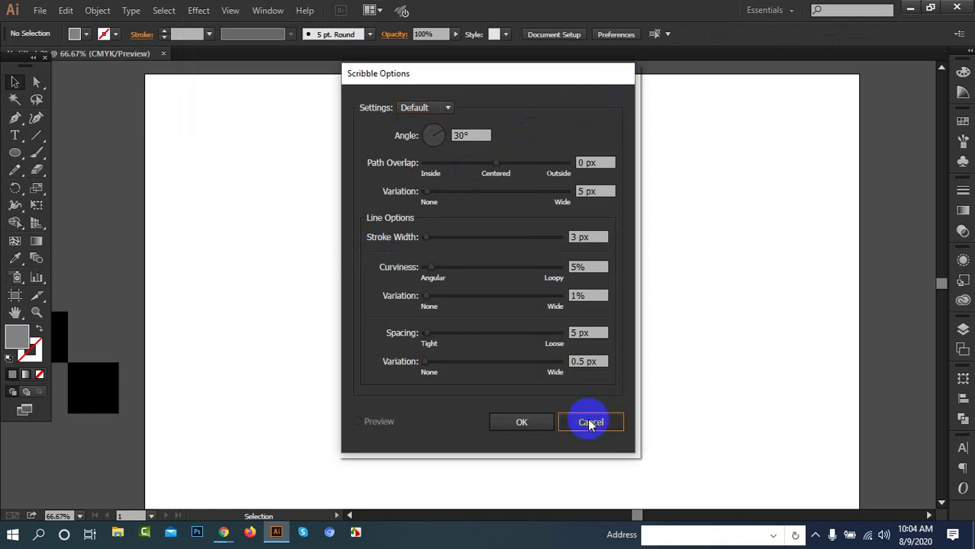
Step: Draw a large grey rectangle and round all its corners to a radius of about 209 px
click(19, 155)
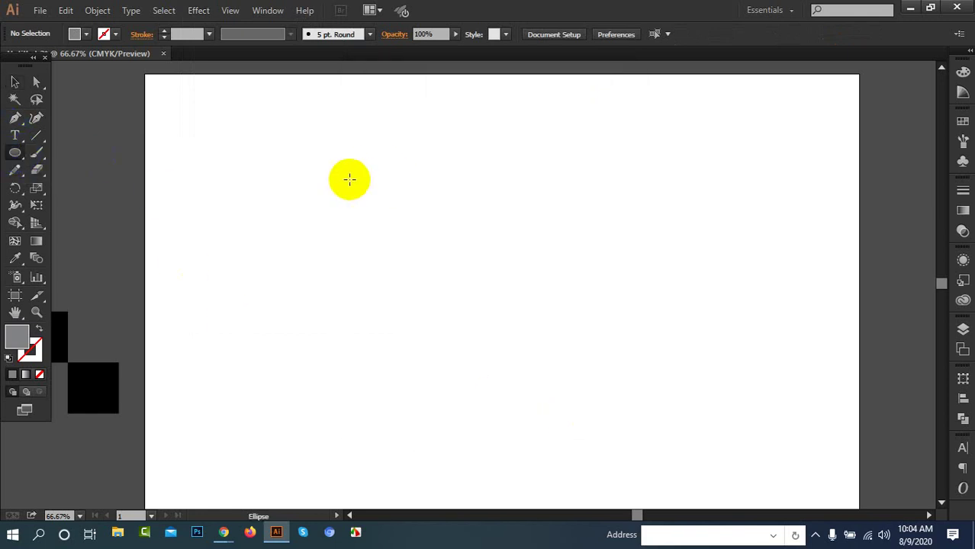
drag(18, 155, 45, 150)
drag(206, 153, 502, 352)
click(35, 80)
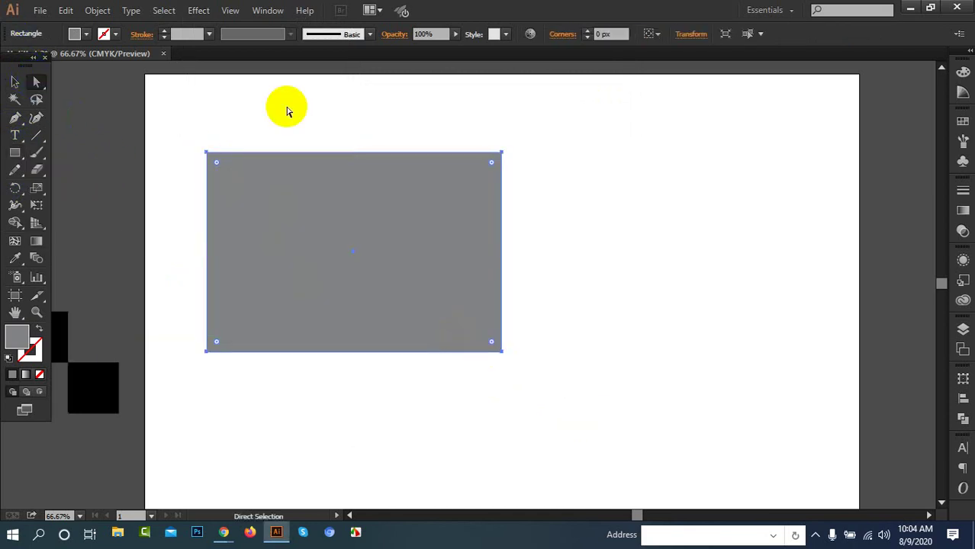
drag(217, 164, 309, 251)
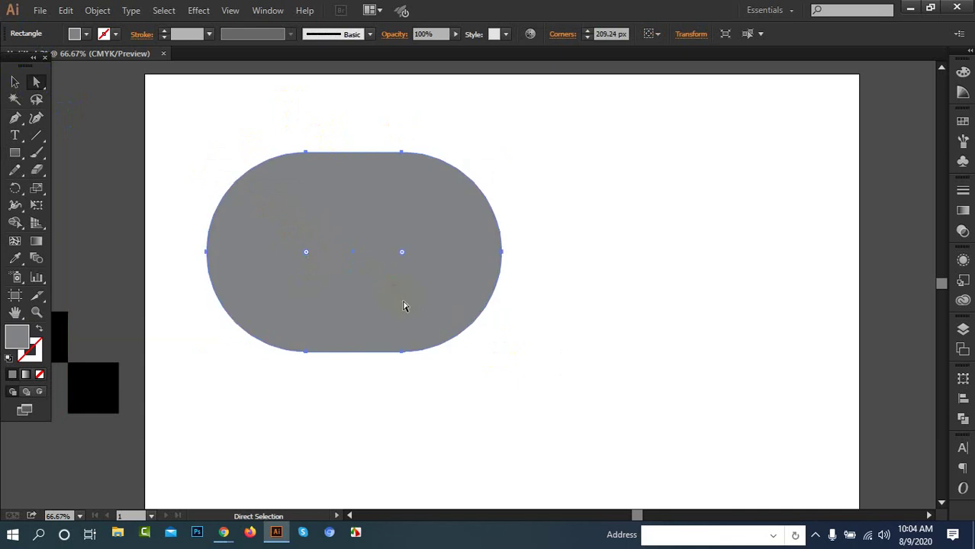
Step: Undo the corner rounding and the drawing of the grey rectangle
key(ctrl+z)
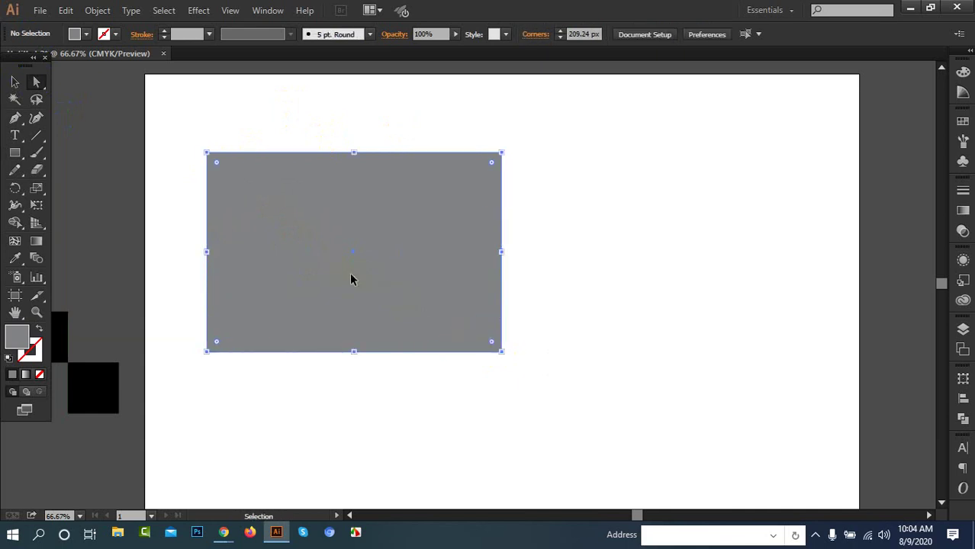
key(ctrl+z)
click(11, 87)
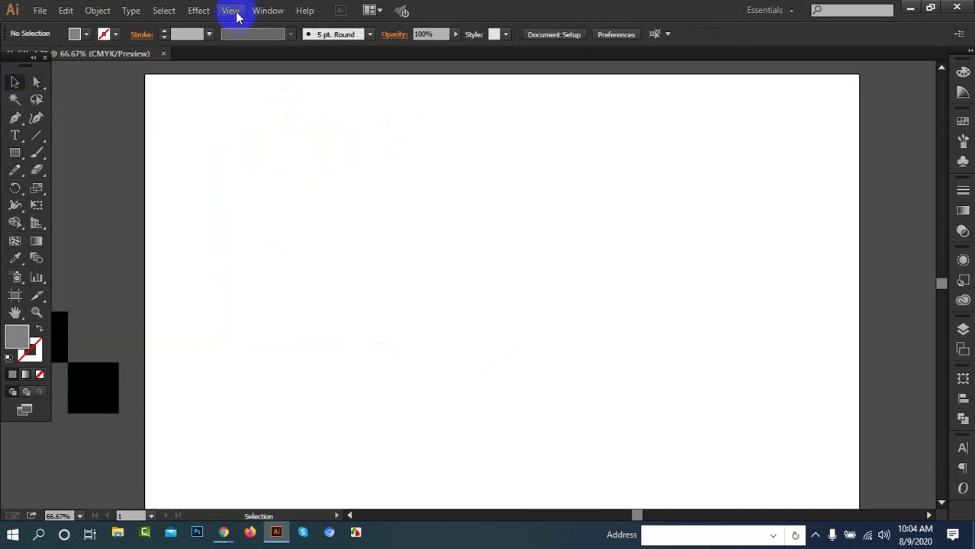
Step: Build a grey T shape from a tall narrow rectangle and a wide horizontal rectangle across its upper end
click(14, 152)
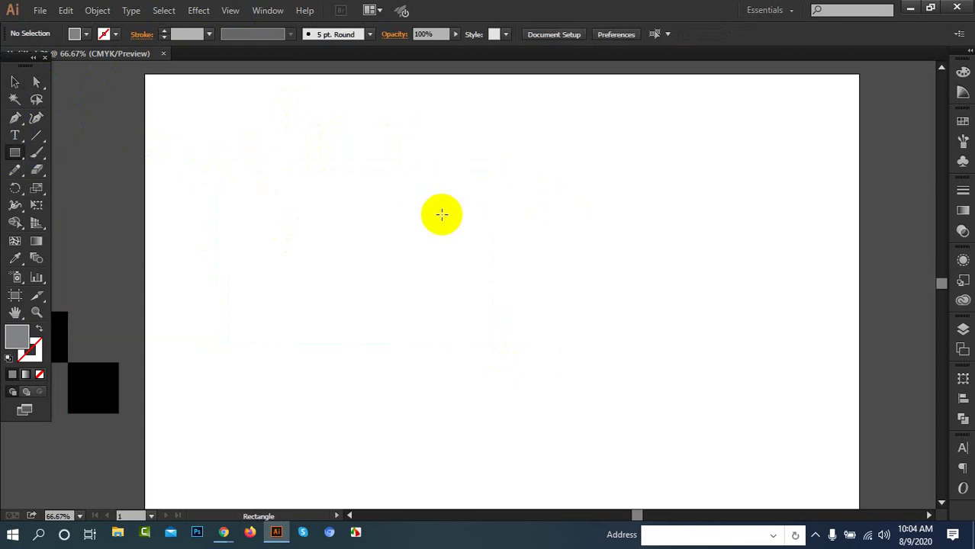
drag(442, 215, 479, 418)
drag(350, 183, 589, 215)
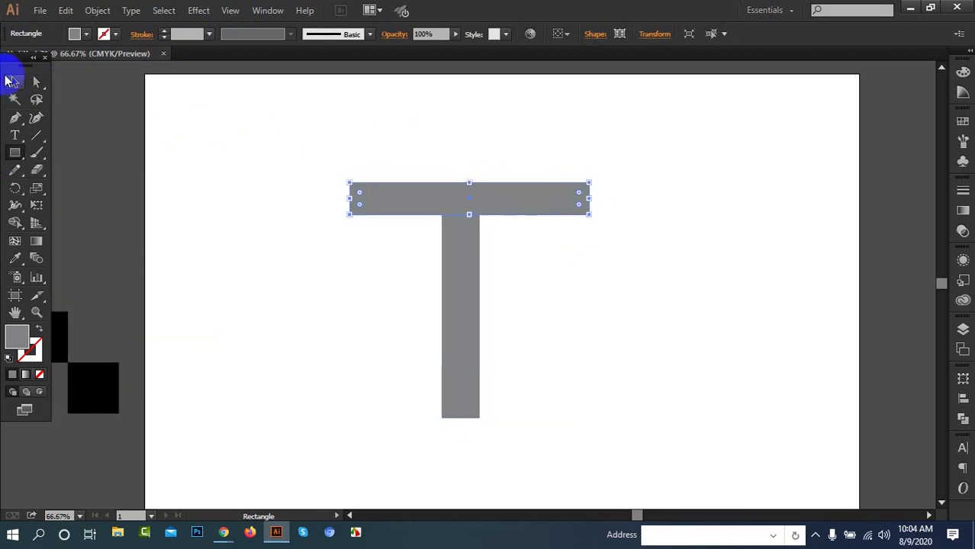
Step: Align the horizontal bar and the vertical stem of the T on their horizontal centres
click(14, 80)
drag(322, 153, 459, 261)
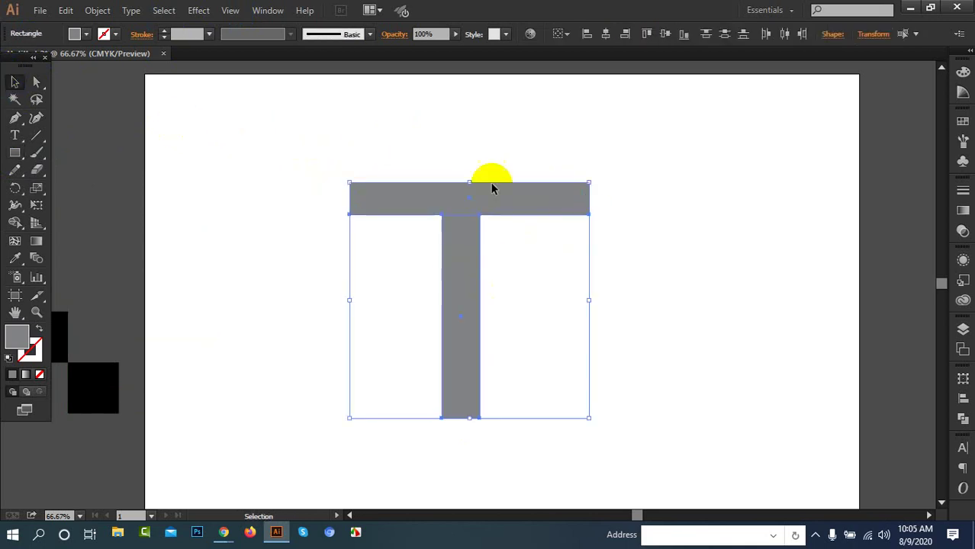
click(606, 34)
click(570, 168)
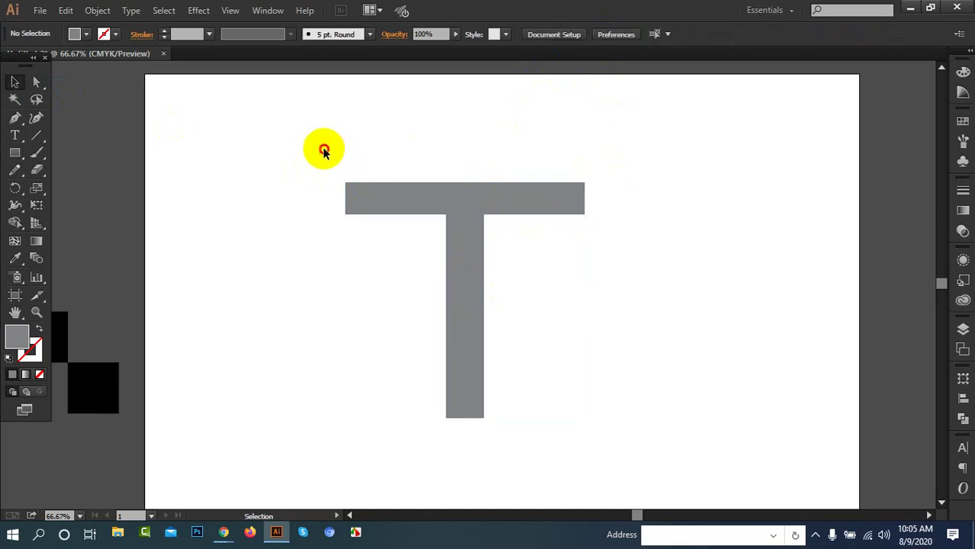
Step: Round all corners of the T's horizontal bar to a radius of about 33.75 px
drag(322, 153, 404, 212)
click(37, 84)
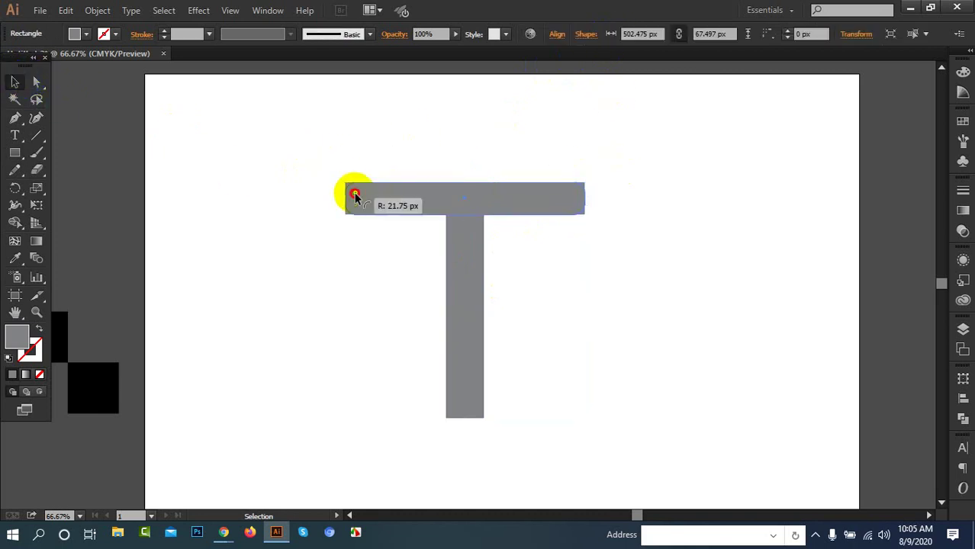
drag(355, 195, 366, 198)
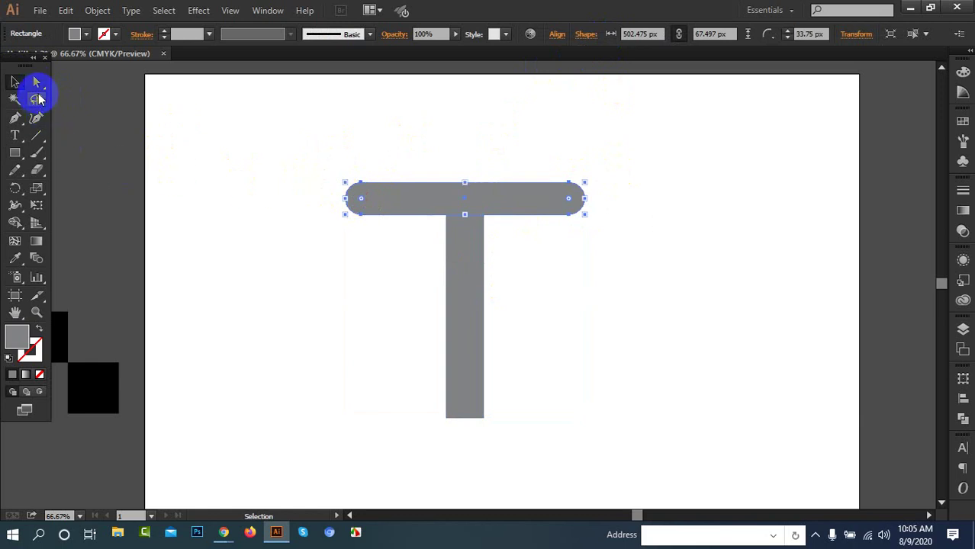
Step: Round only the two lower corners of the T's vertical stem to a radius of about 39.75 px
click(36, 86)
drag(510, 430, 418, 400)
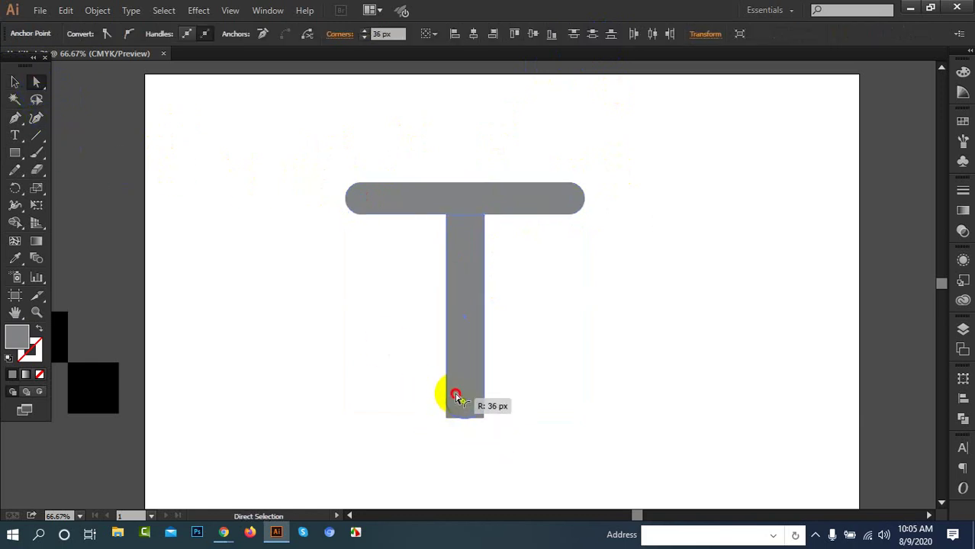
drag(456, 391, 457, 392)
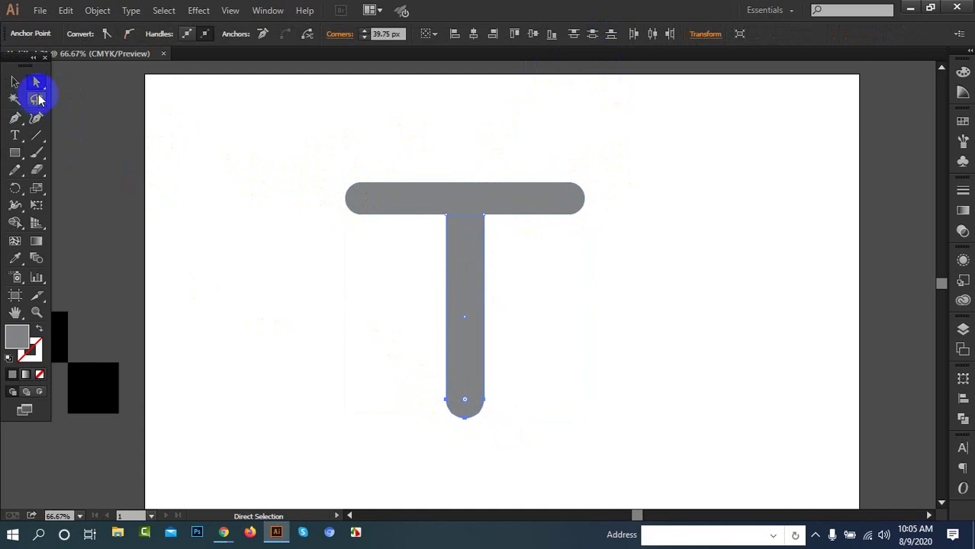
click(11, 87)
click(279, 153)
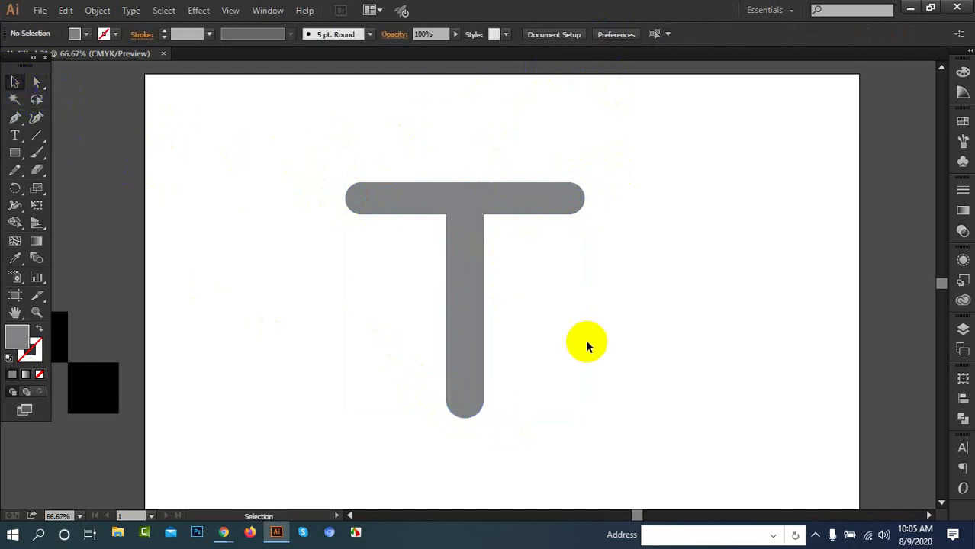
Step: Merge the horizontal bar and the stem into one T shape with the Shape Builder tool
drag(584, 350, 372, 240)
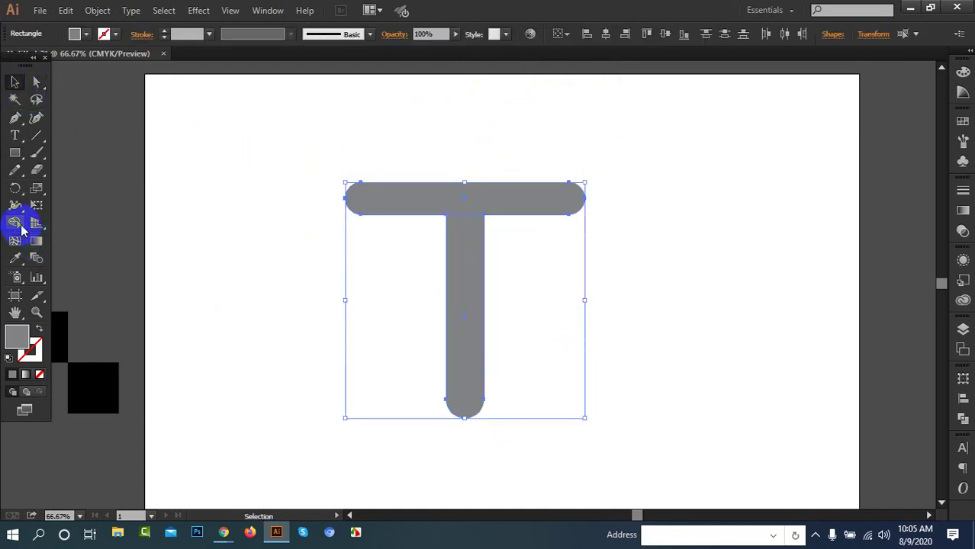
click(20, 225)
drag(470, 246, 465, 206)
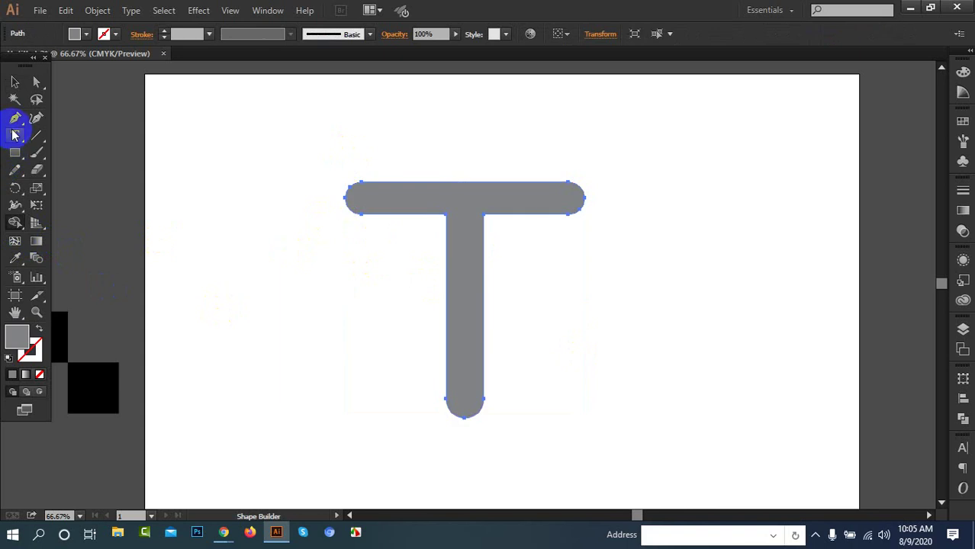
click(11, 83)
click(281, 181)
Step: Fill the merged T shape with a purple swatch
drag(263, 157, 510, 299)
click(98, 35)
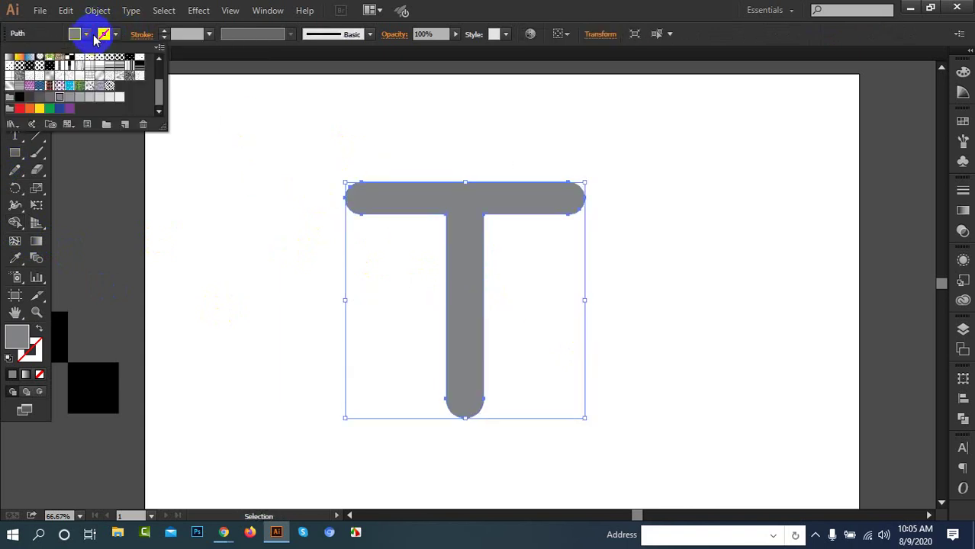
scroll(122, 78, up, 2)
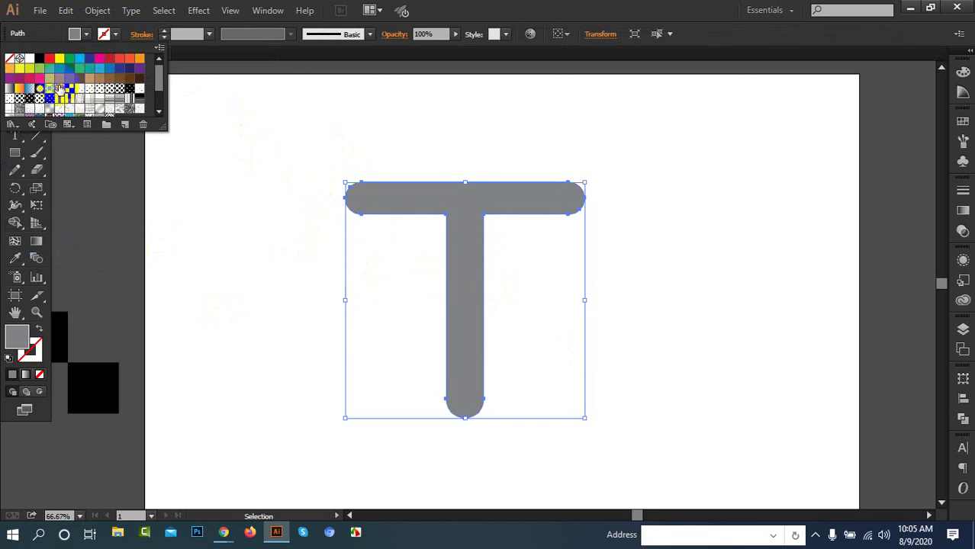
click(8, 79)
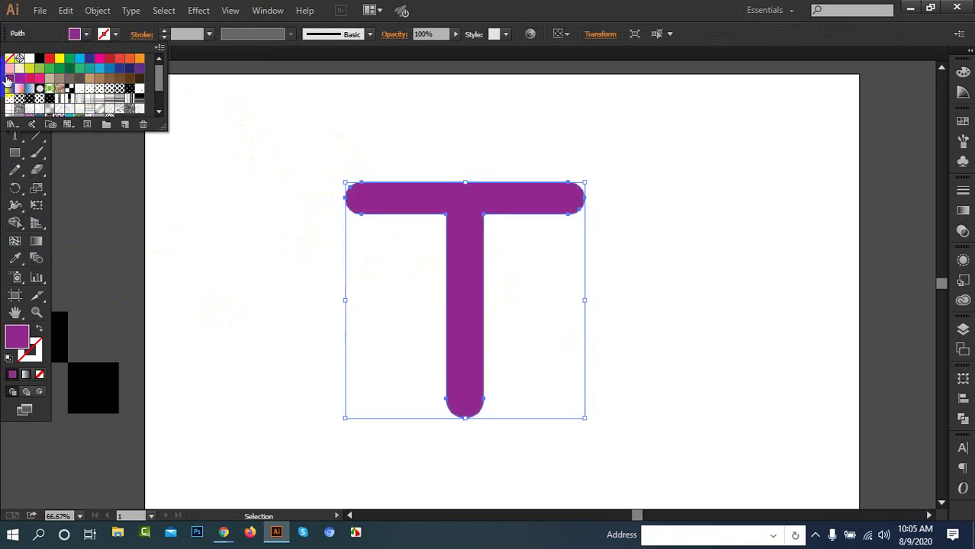
click(649, 243)
Step: Fill the merged T shape with a magenta swatch
click(489, 202)
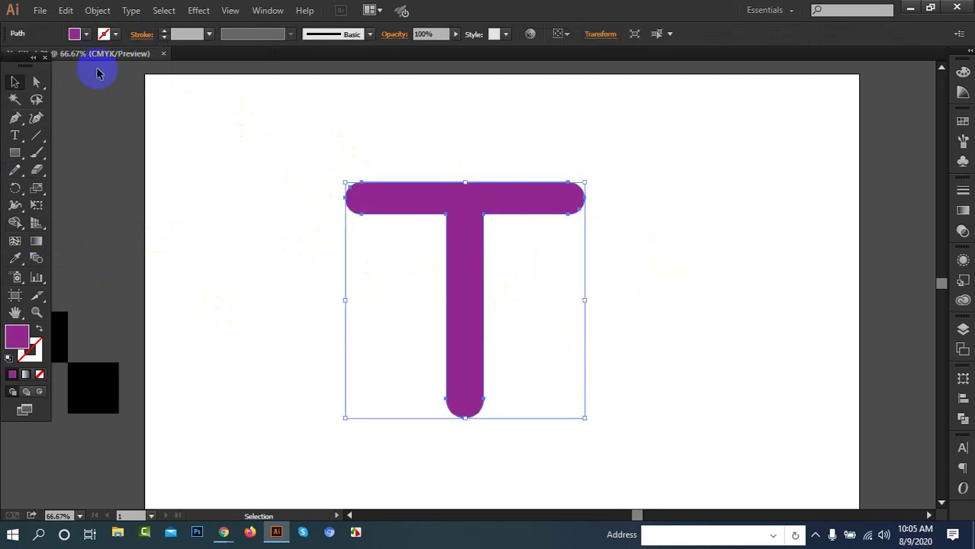
click(87, 36)
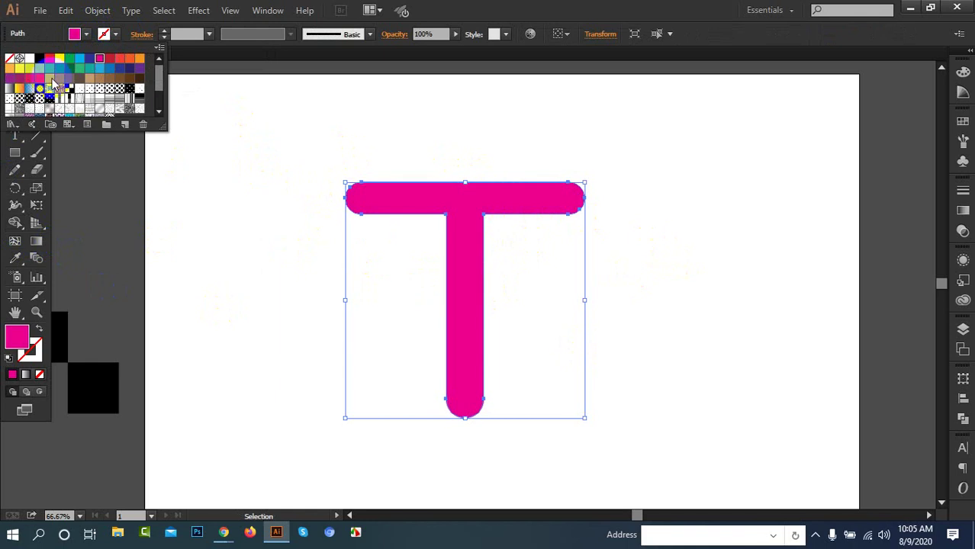
click(683, 204)
Step: Start a Stylize Inner Glow effect on the magenta T with preview on and set the glow's opacity to 85%
drag(375, 124, 559, 285)
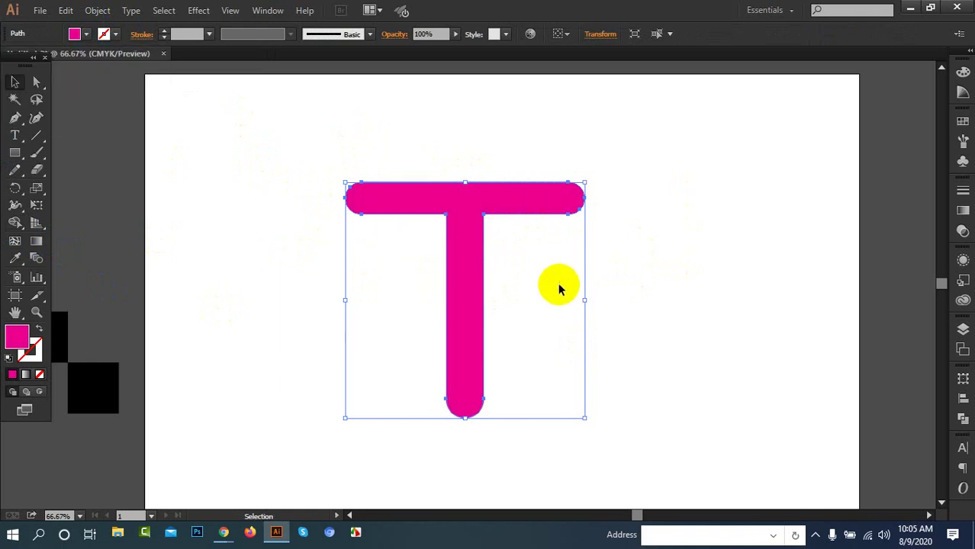
click(191, 13)
mouse_move(246, 173)
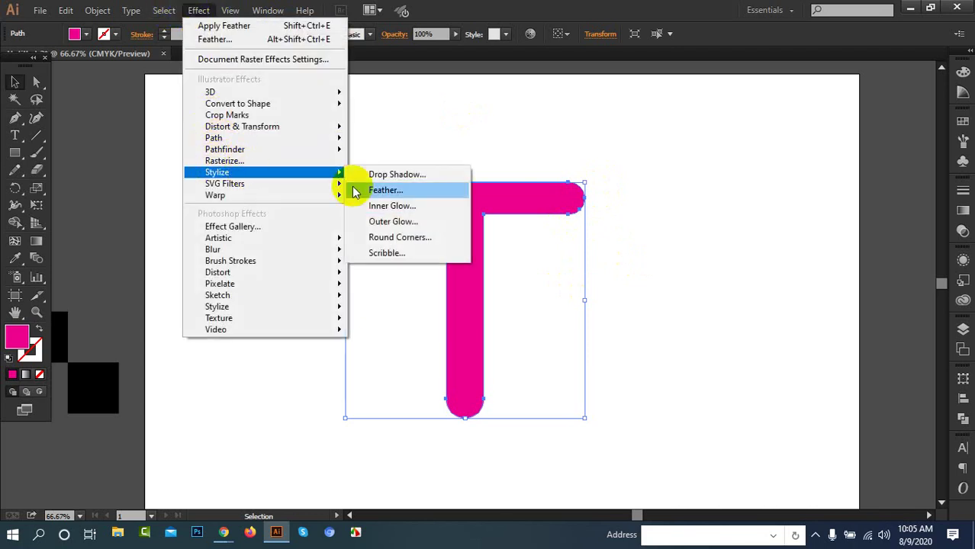
click(389, 206)
drag(464, 192, 692, 192)
click(641, 316)
click(691, 265)
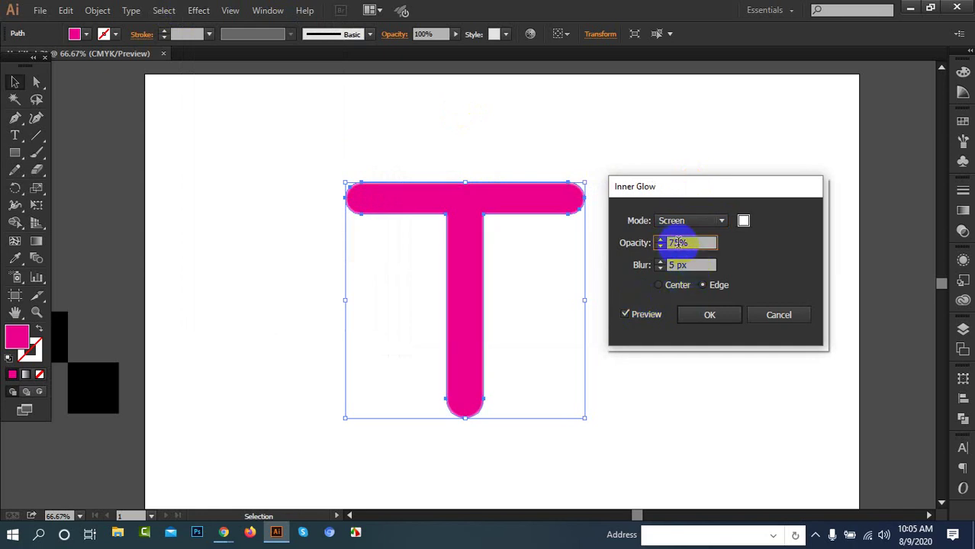
scroll(680, 244, up, 5)
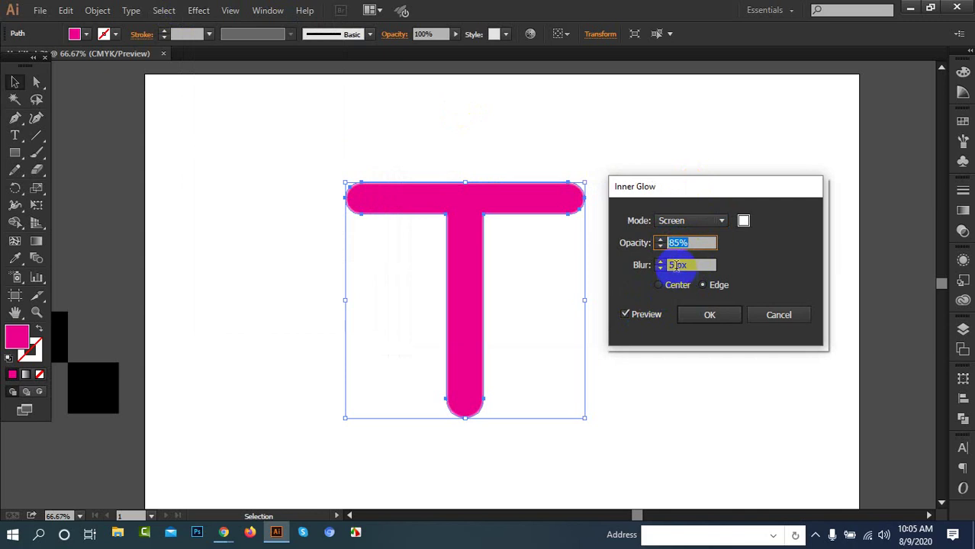
Step: Raise the inner glow's blur to 65 px
click(679, 266)
scroll(679, 265, up, 1)
scroll(679, 263, up, 8)
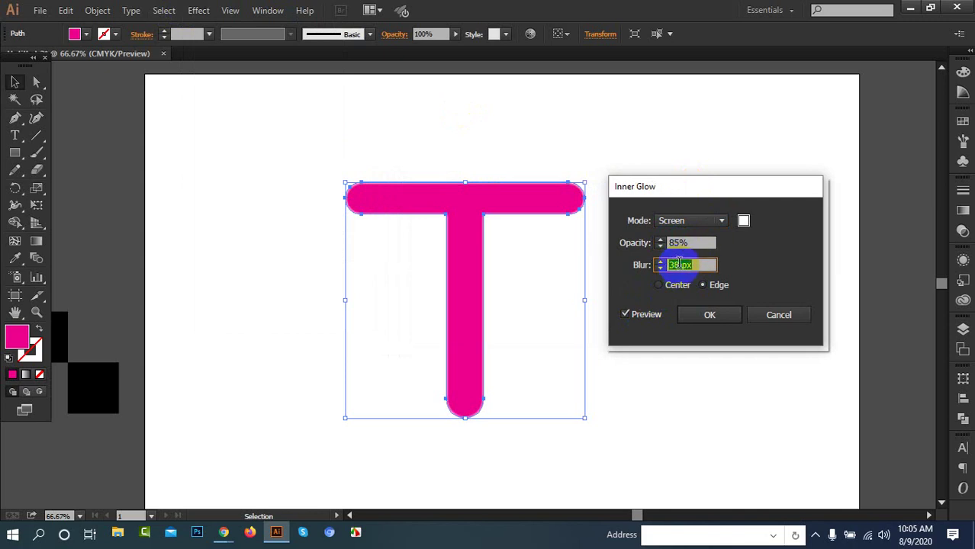
scroll(679, 263, up, 4)
scroll(679, 263, up, 12)
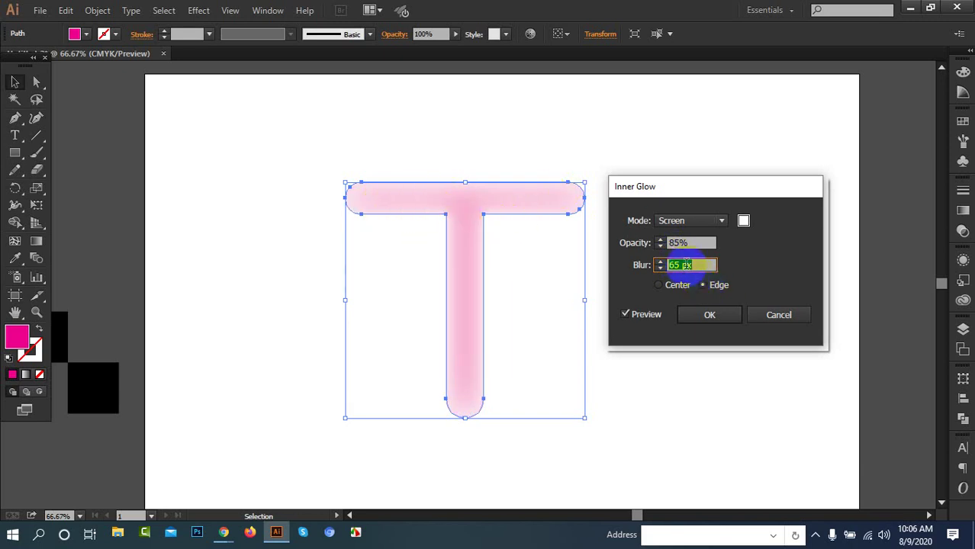
Step: Reduce the inner glow's blur to 55 px
click(686, 265)
scroll(686, 265, down, 10)
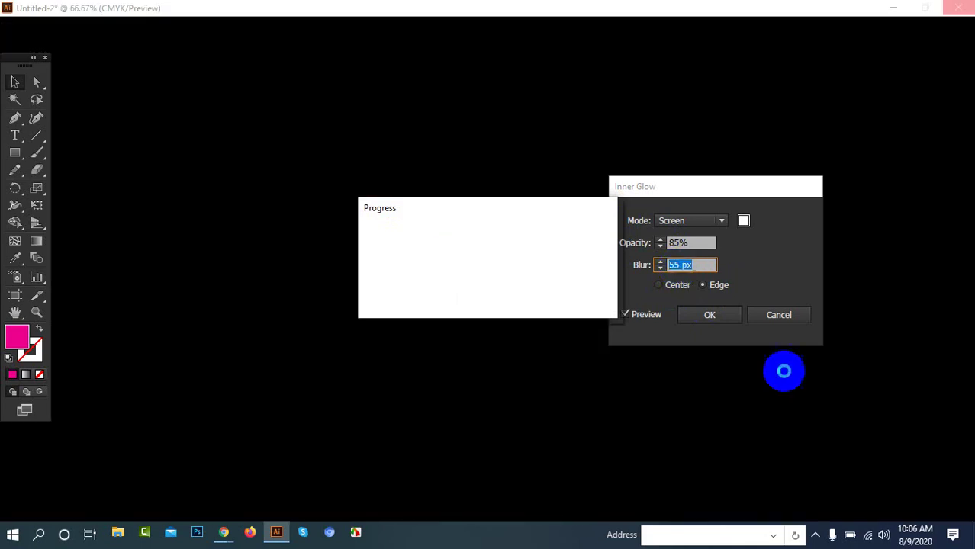
click(816, 536)
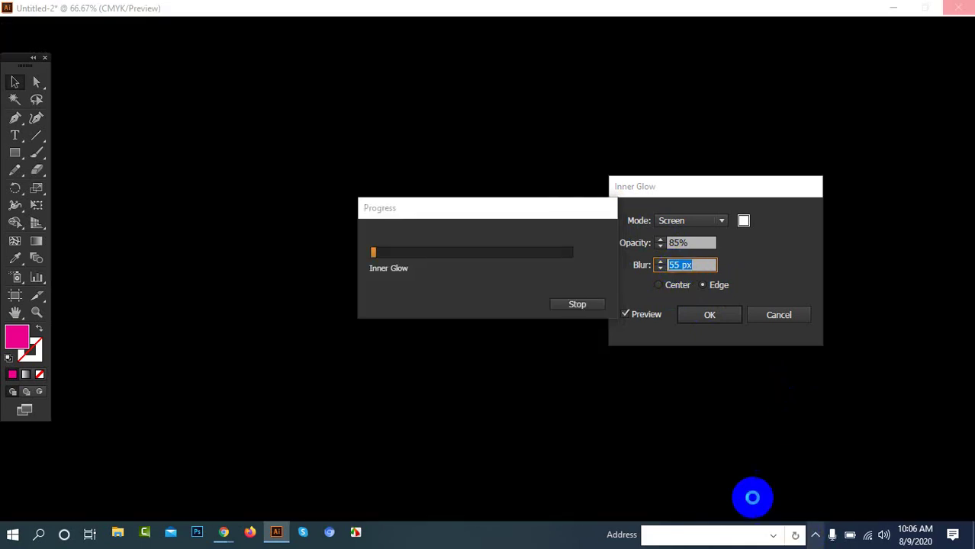